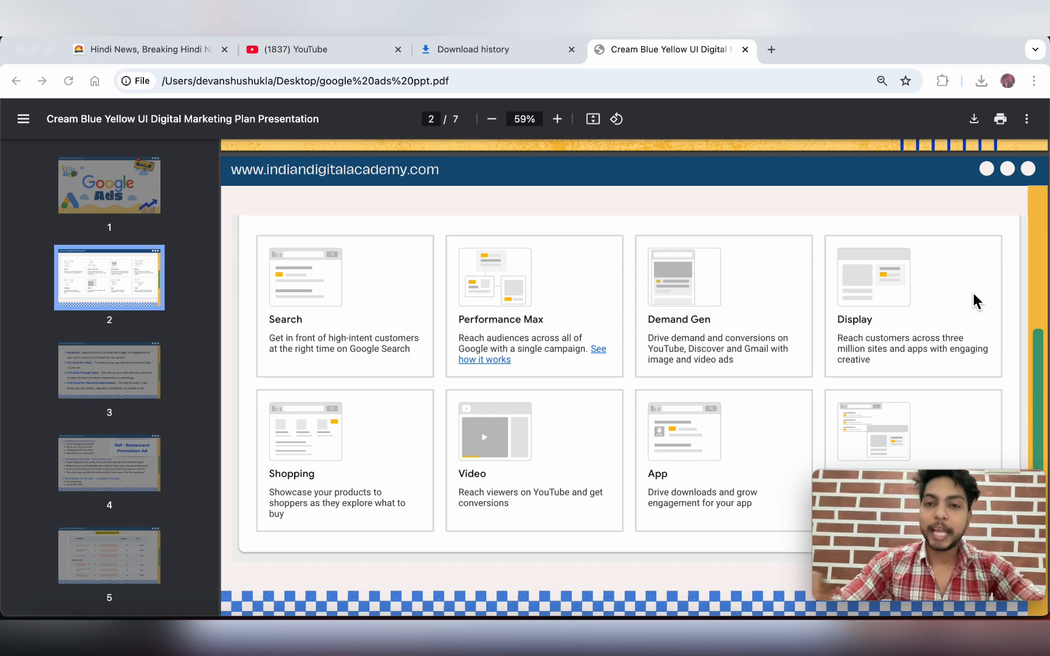
- Leave the Google Ads campaign-types PDF slide for the Jagran Hindi news tab
left_click(155, 47)
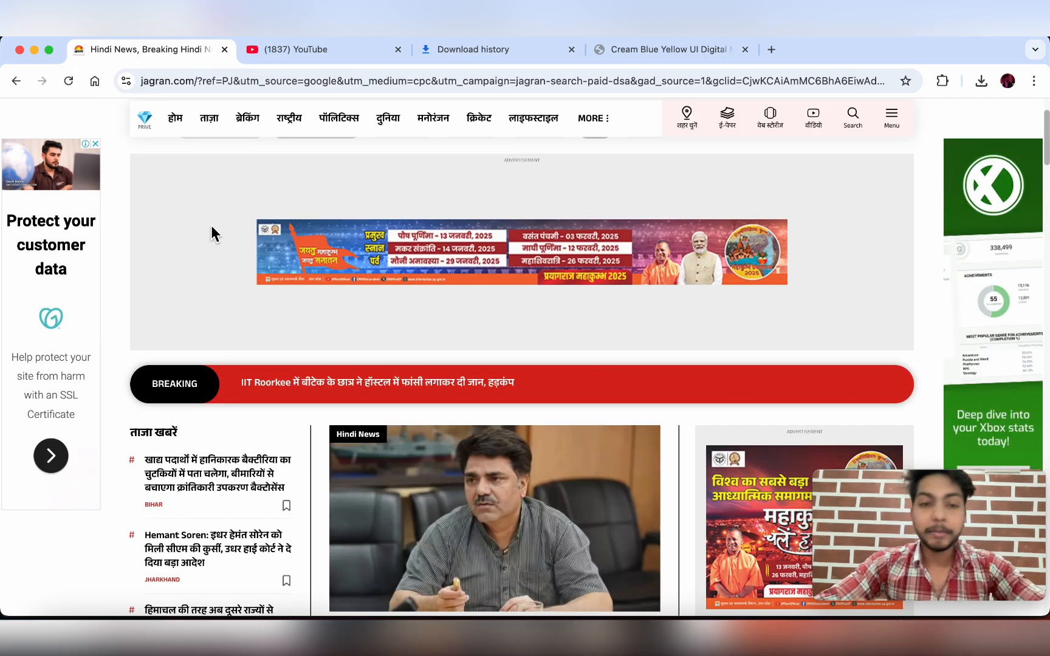
- Close the Google ad beside the Jagran news article and browse the page
scroll(211, 231, "down", 3)
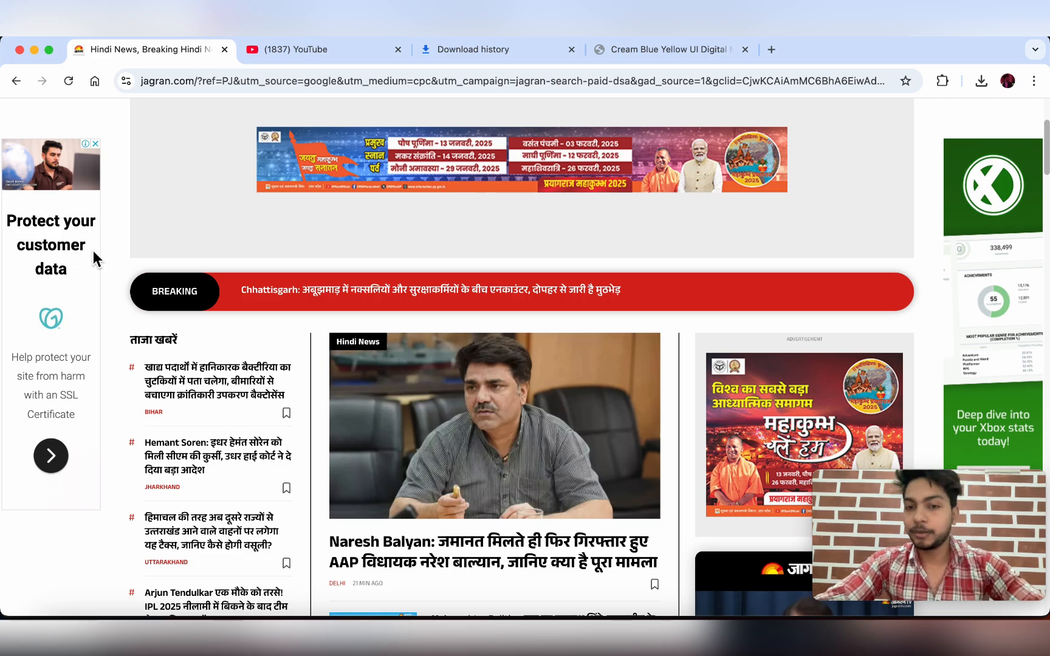
left_click(96, 145)
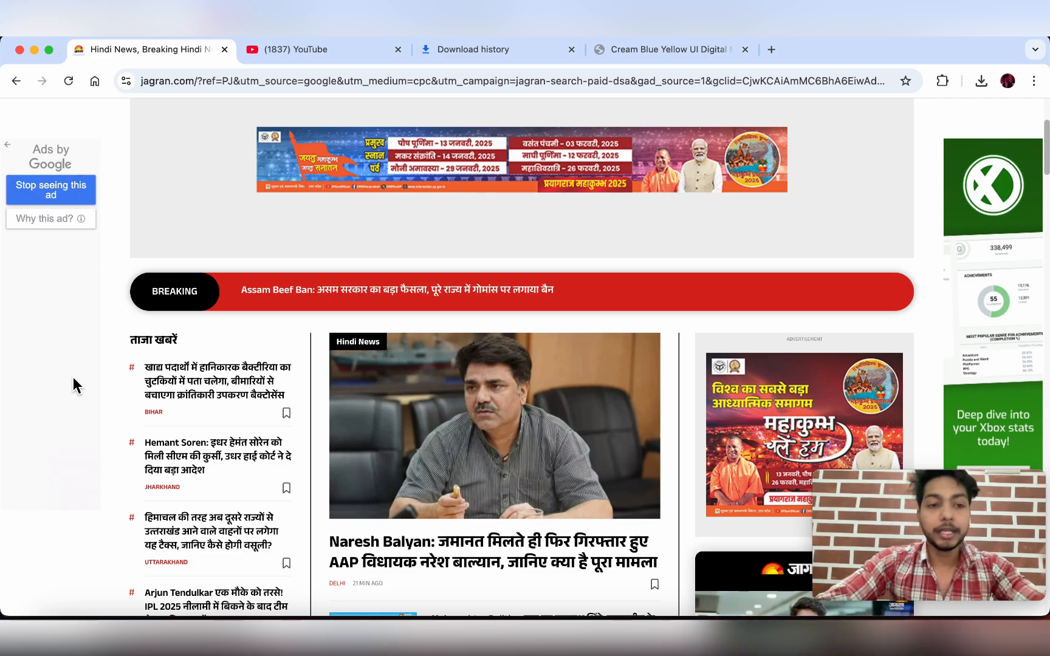
scroll(445, 386, "down", 2)
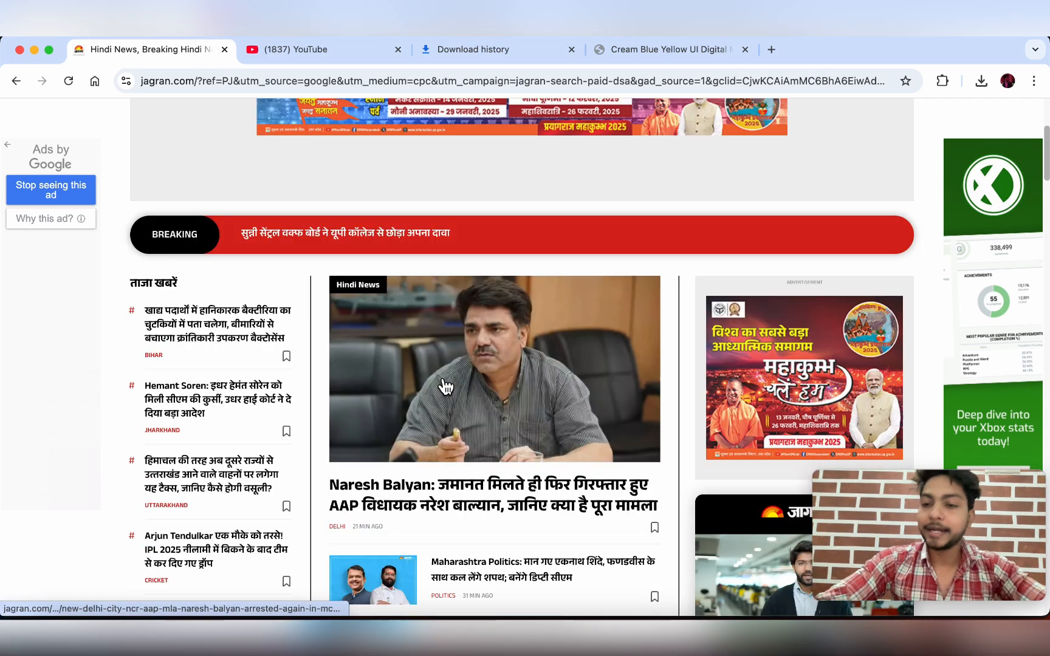
scroll(446, 386, "down", 4)
scroll(819, 214, "up", 1)
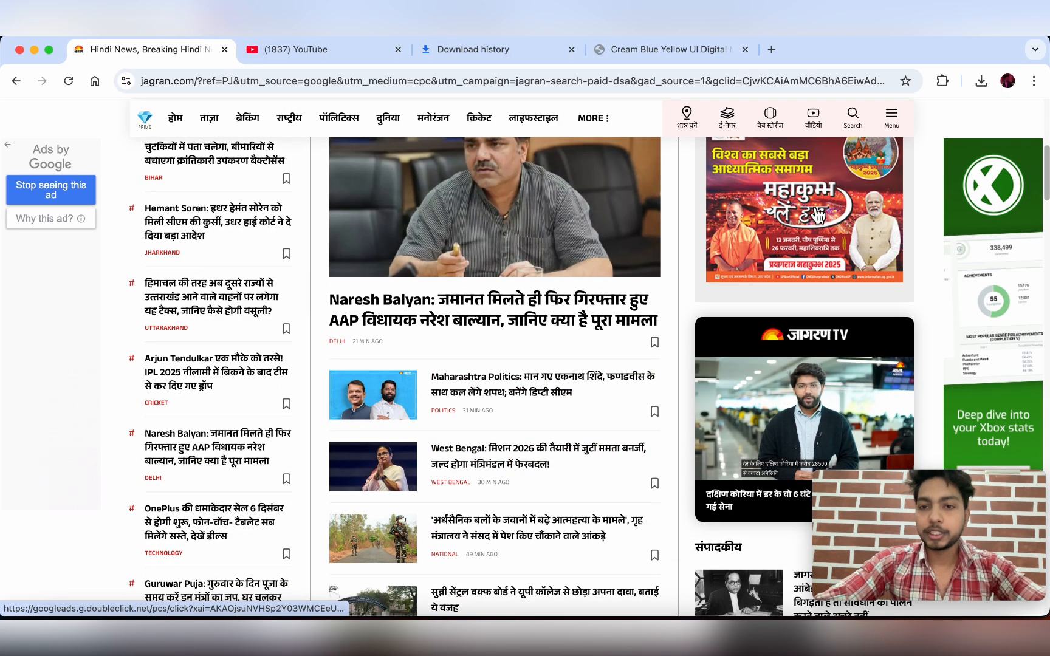
scroll(818, 214, "up", 2)
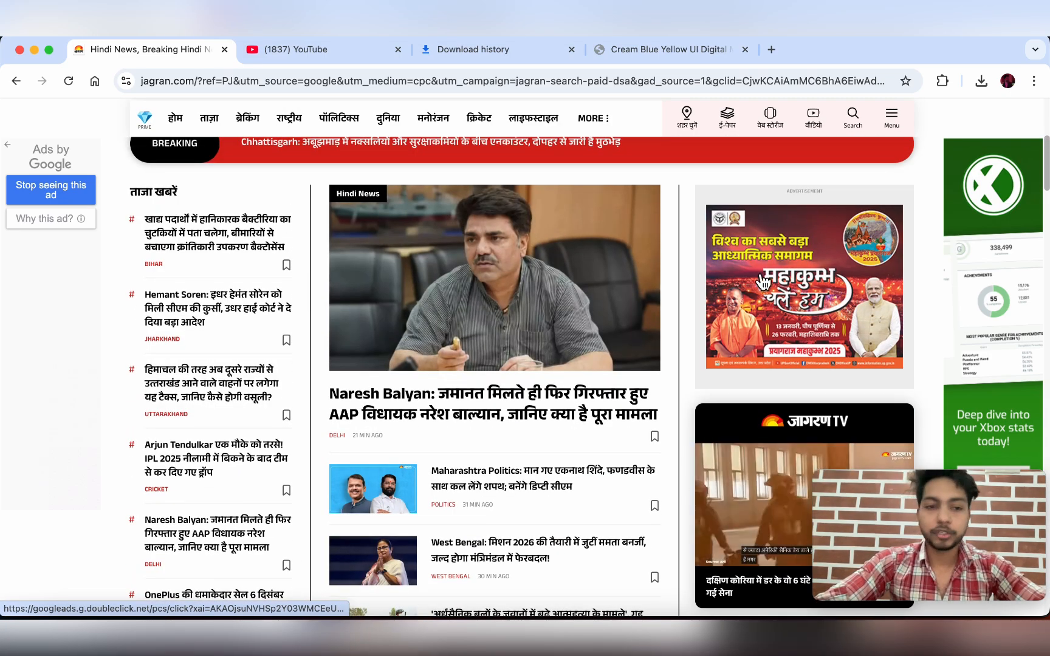
scroll(764, 281, "down", 10)
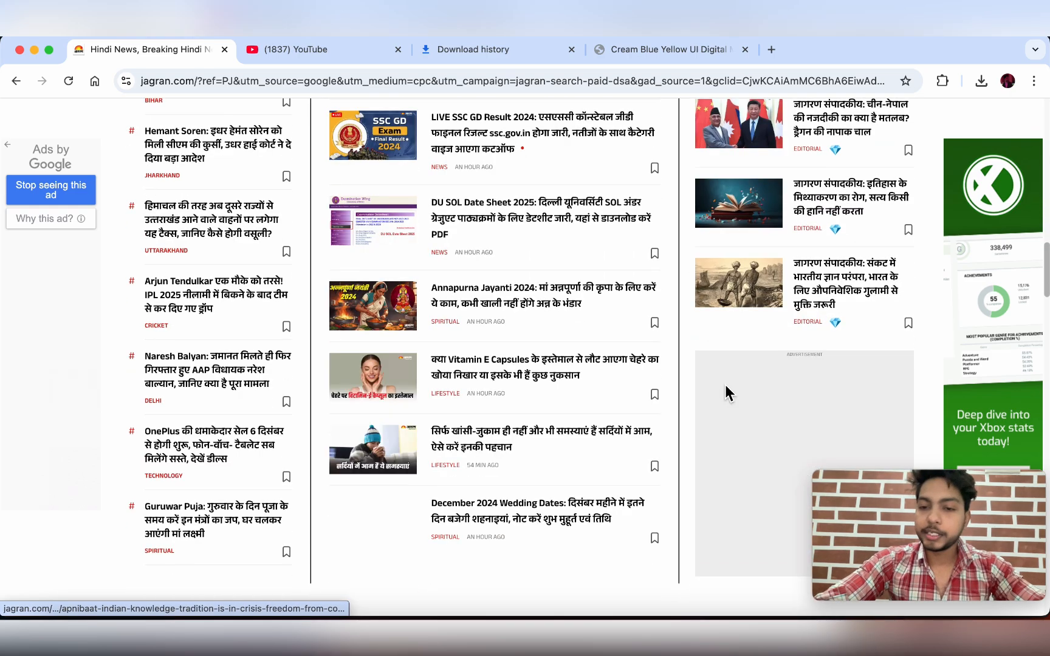
scroll(724, 384, "down", 5)
scroll(656, 385, "up", 1)
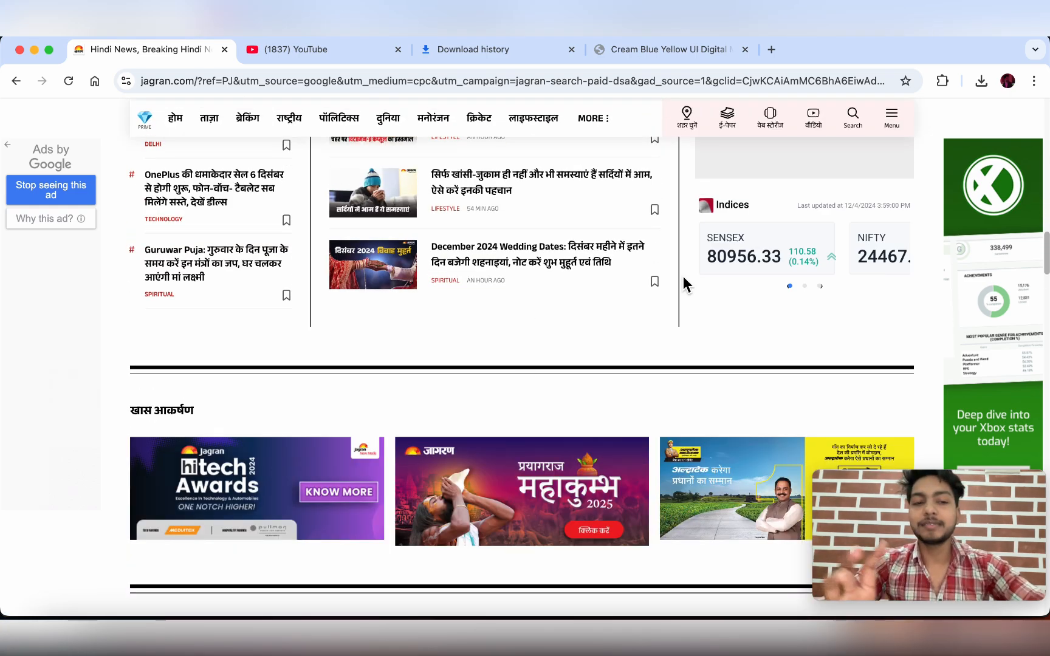
scroll(684, 282, "down", 1)
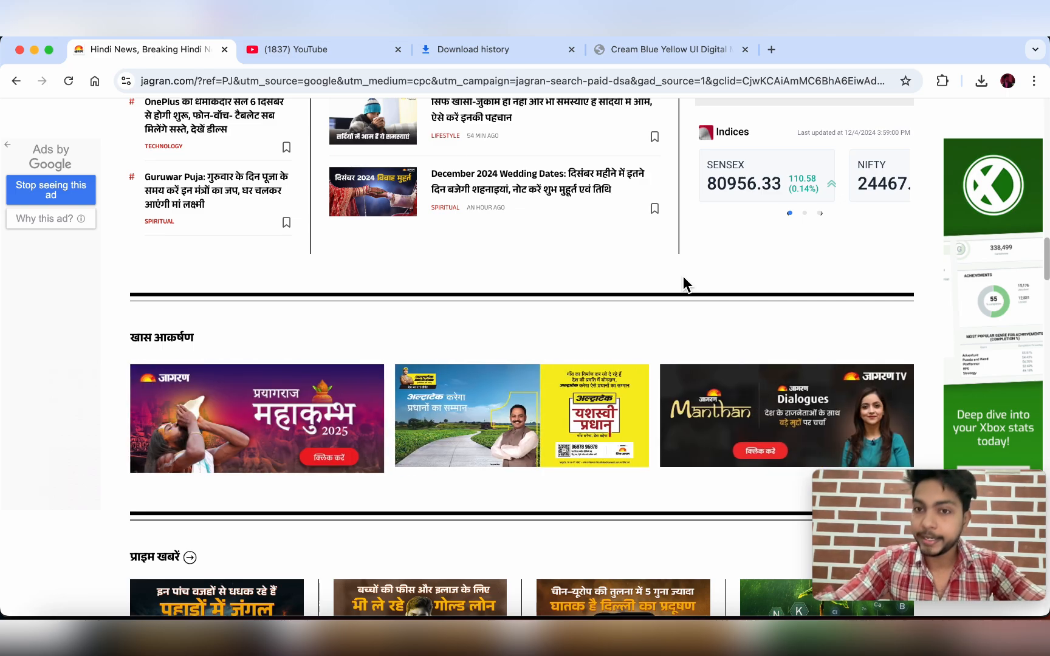
- Return to the top of the Jagran page and switch to the YouTube tab
scroll(683, 276, "up", 6)
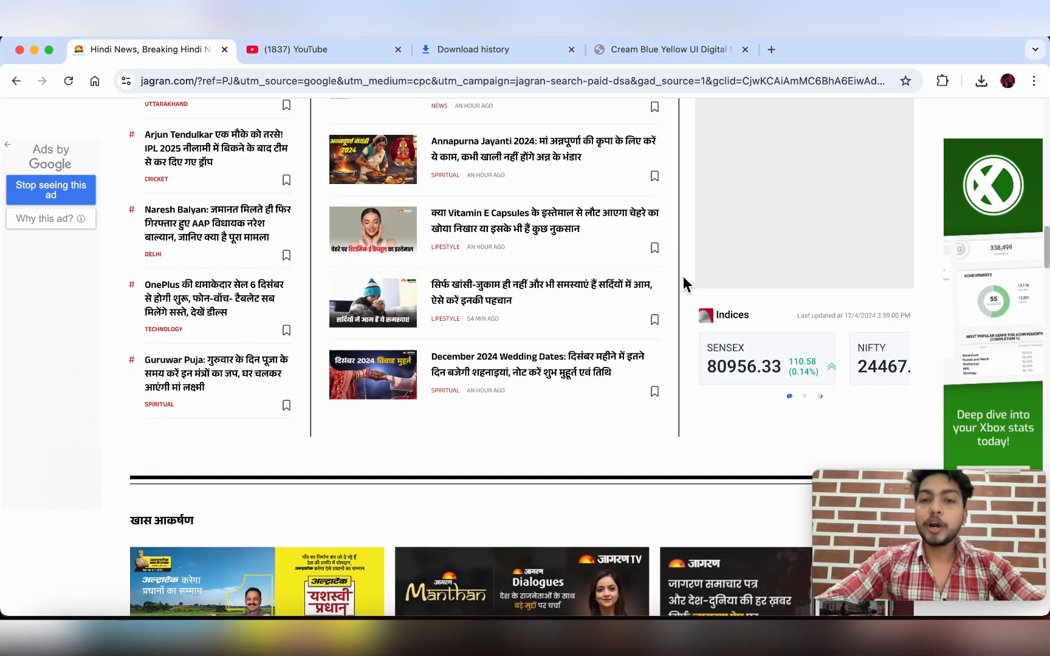
scroll(683, 275, "up", 1)
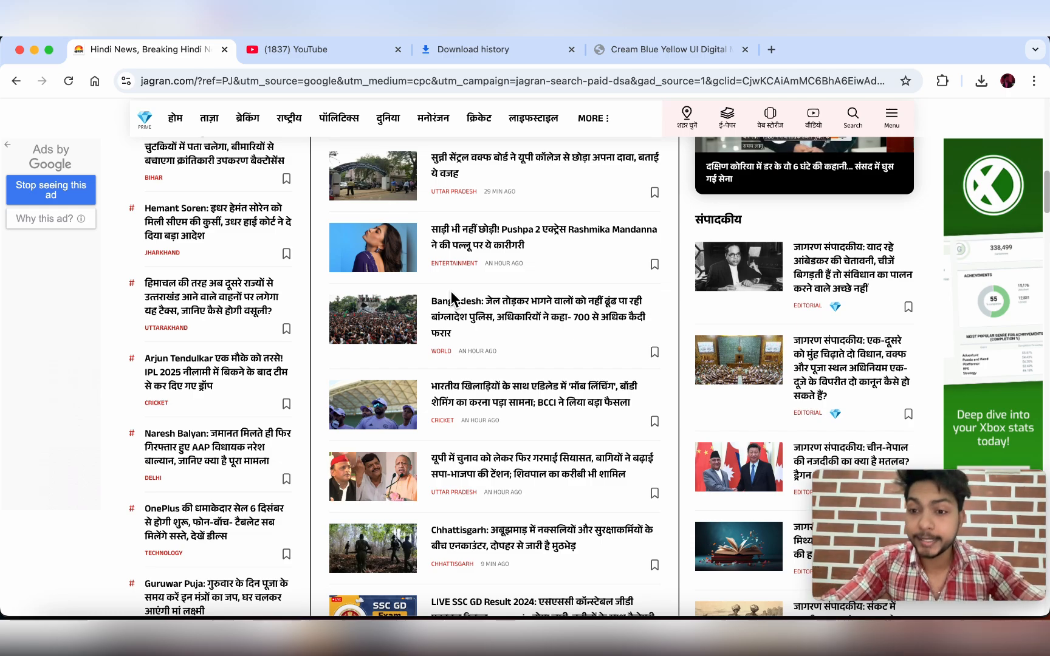
scroll(451, 297, "up", 5)
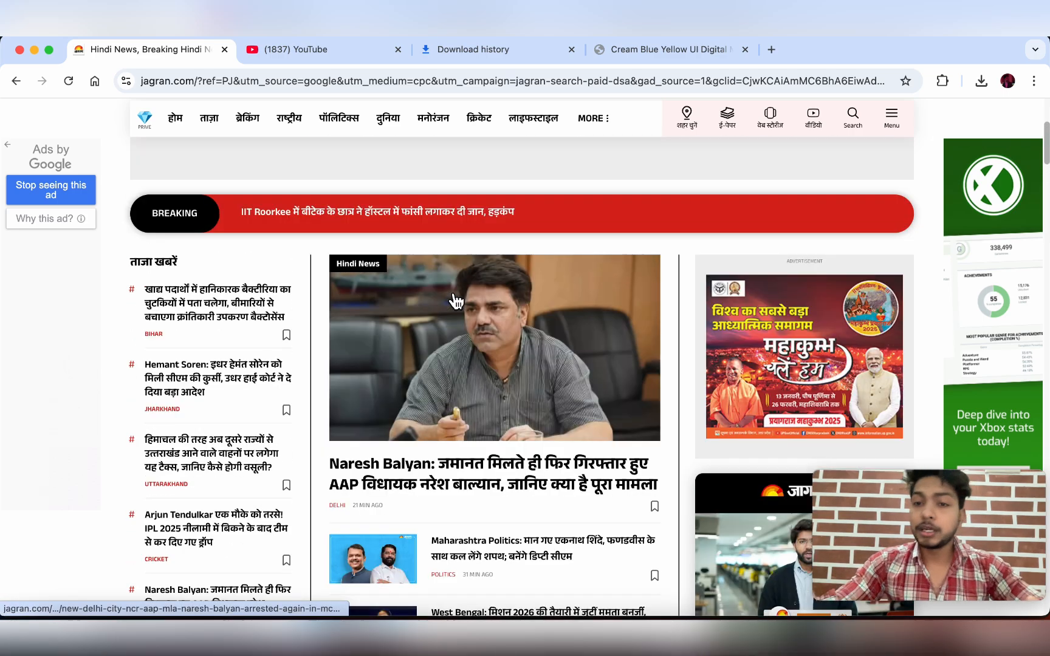
scroll(456, 301, "up", 1)
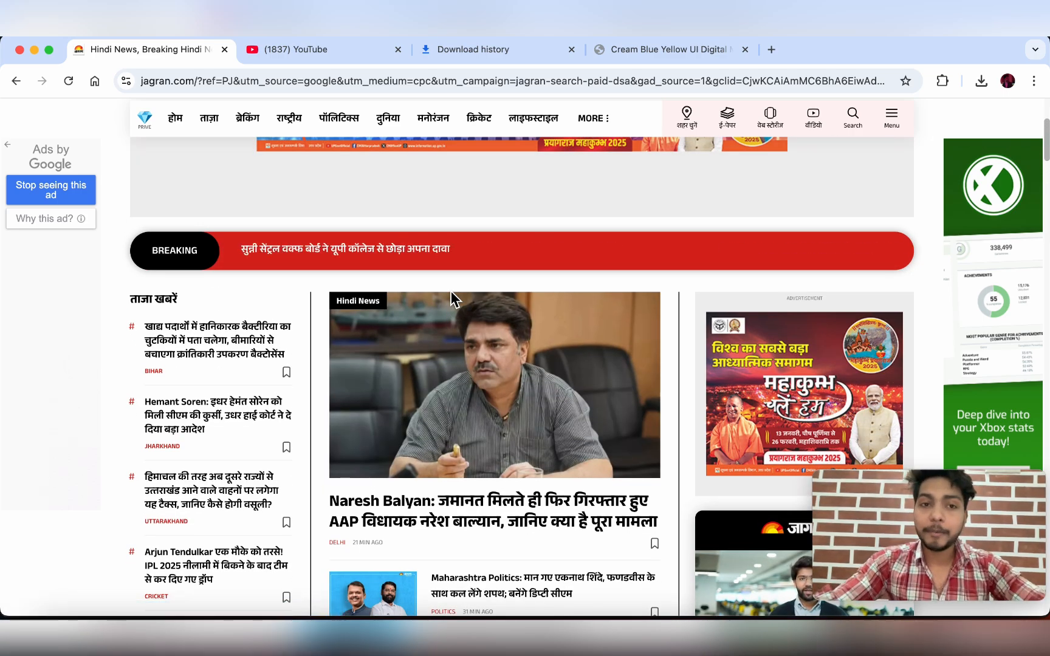
left_click(317, 60)
- Look over the sponsored video ads in the YouTube home feed, then go back to Jagran
scroll(491, 282, "down", 3)
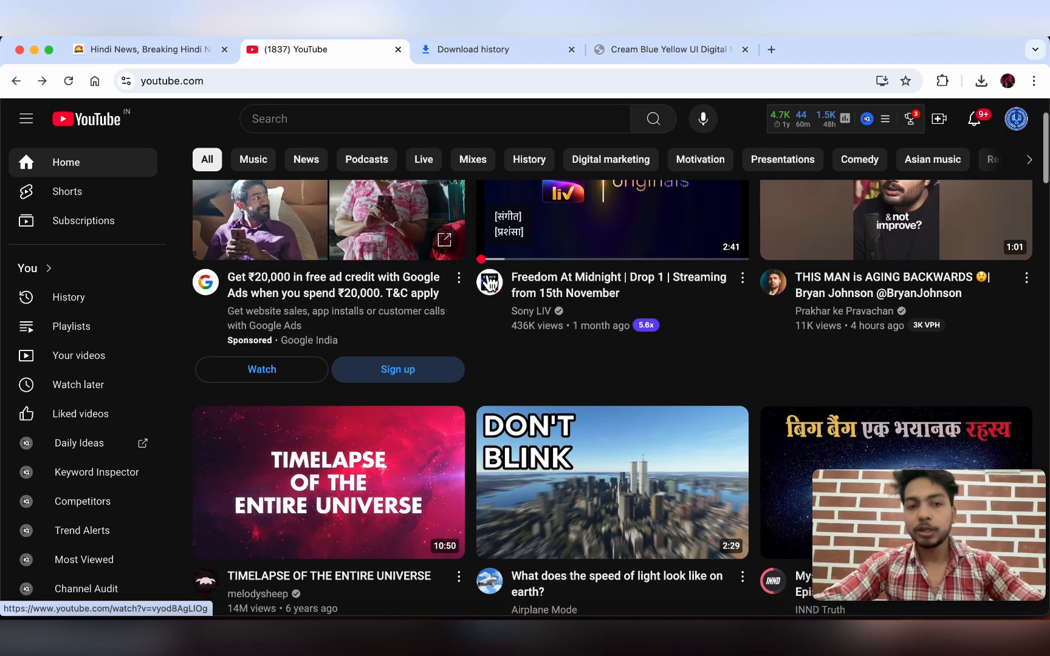
scroll(491, 282, "up", 3)
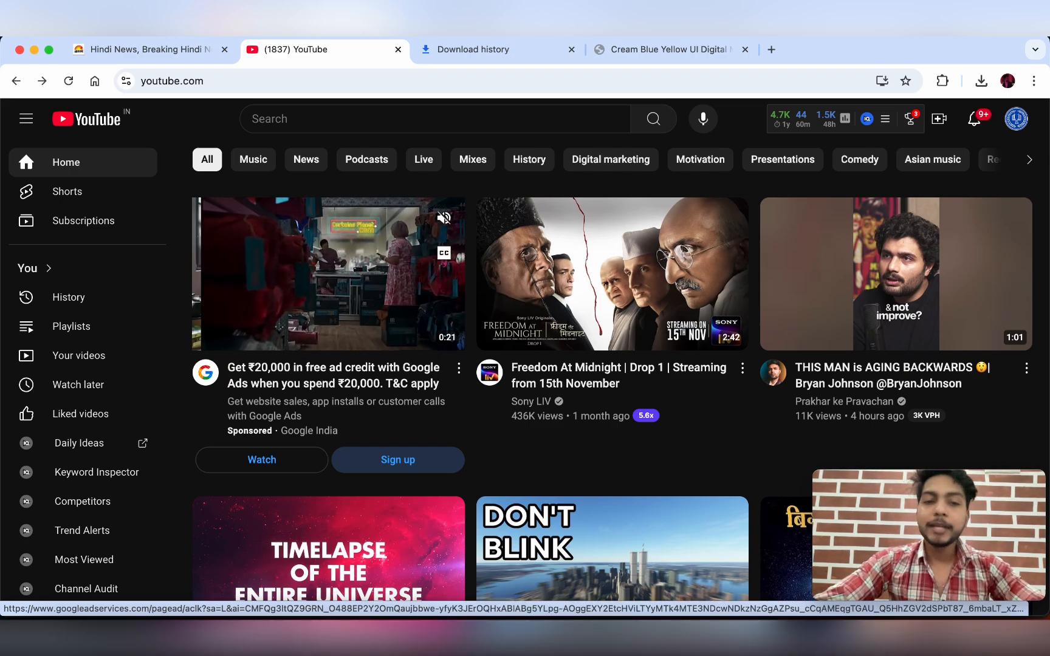
scroll(427, 427, "down", 15)
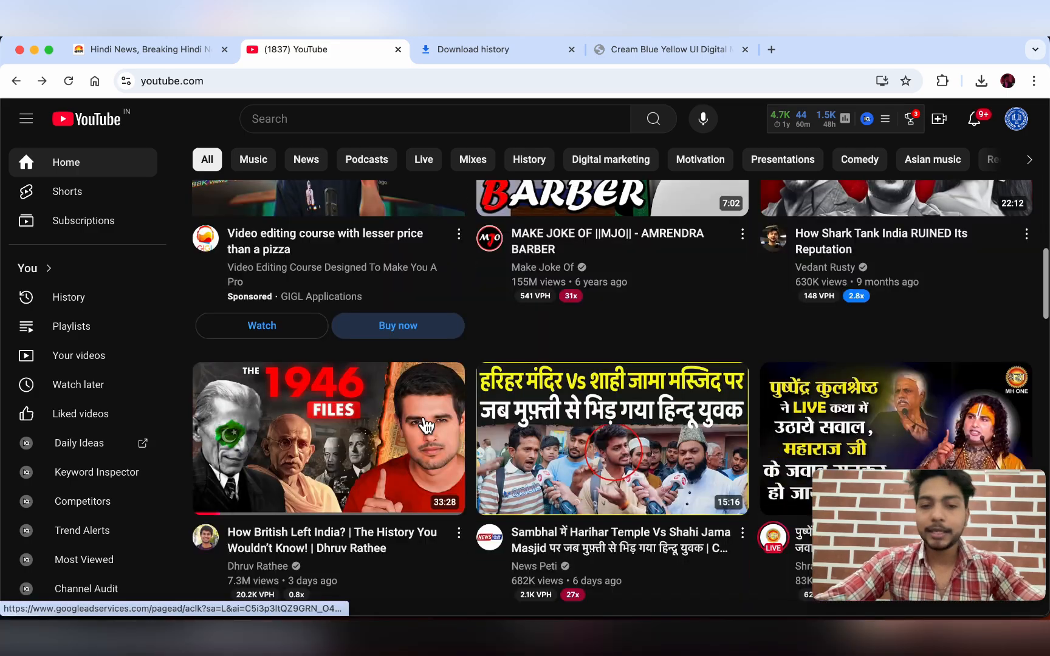
scroll(427, 428, "down", 10)
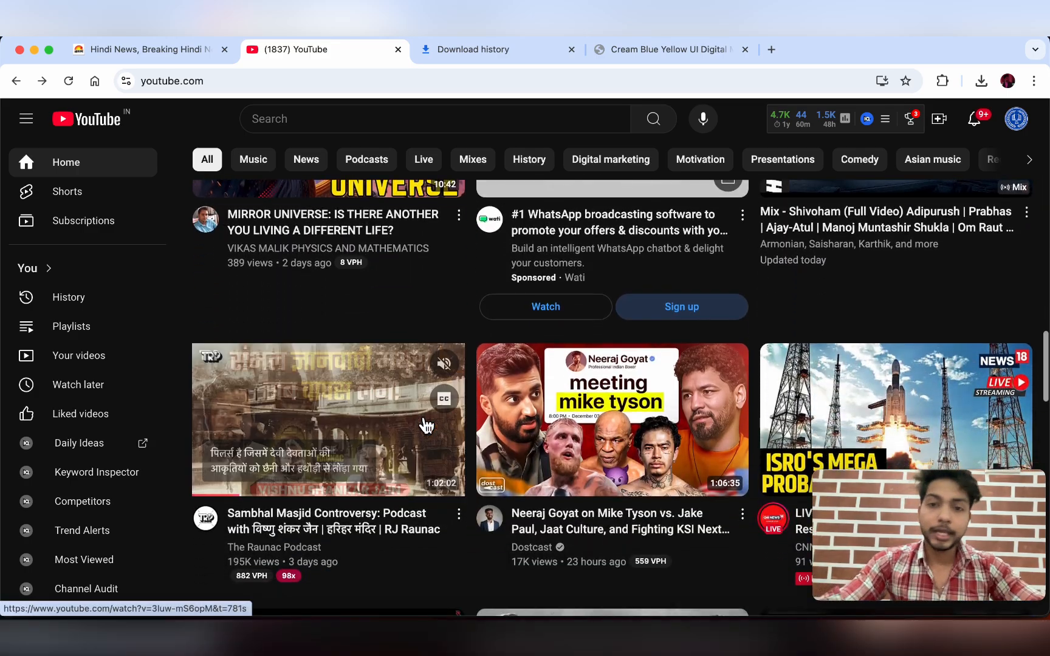
scroll(425, 419, "up", 3)
scroll(620, 440, "down", 1)
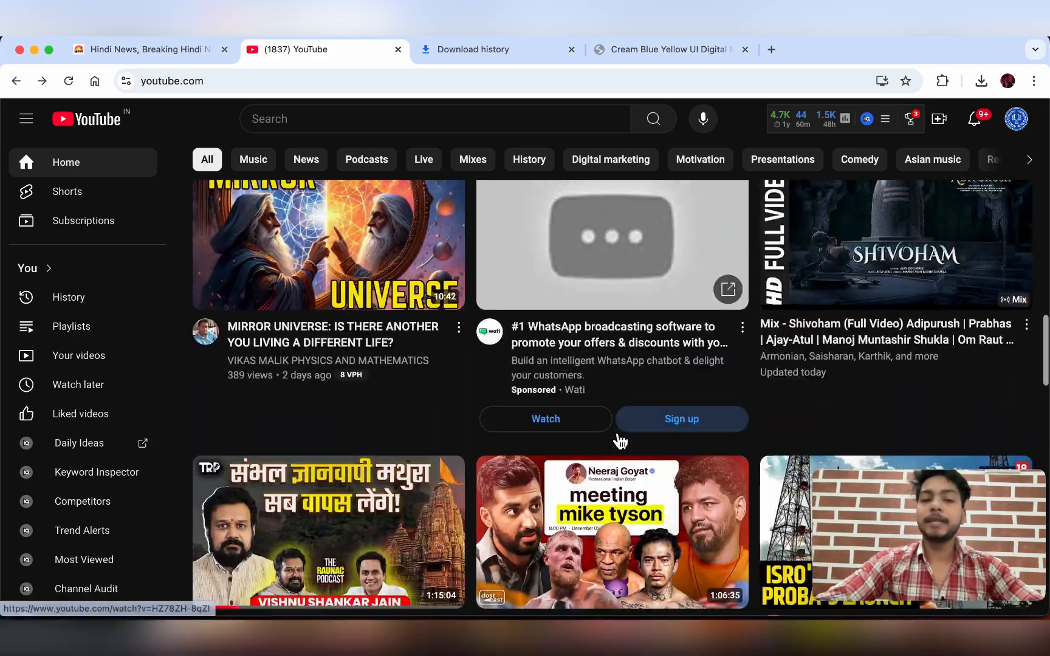
scroll(620, 441, "up", 2)
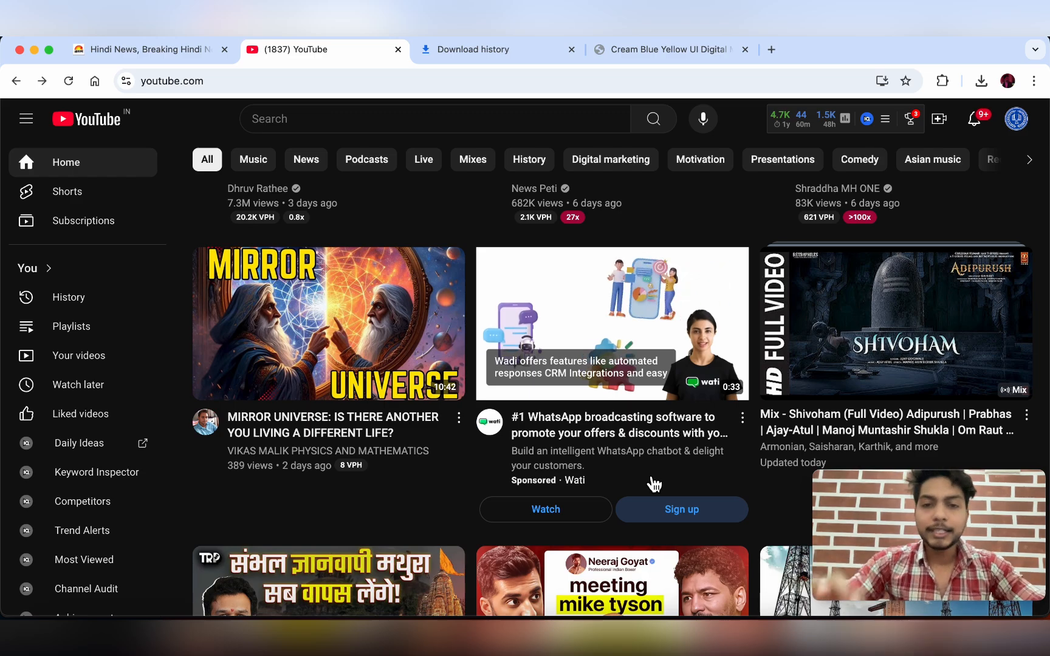
scroll(654, 484, "up", 5)
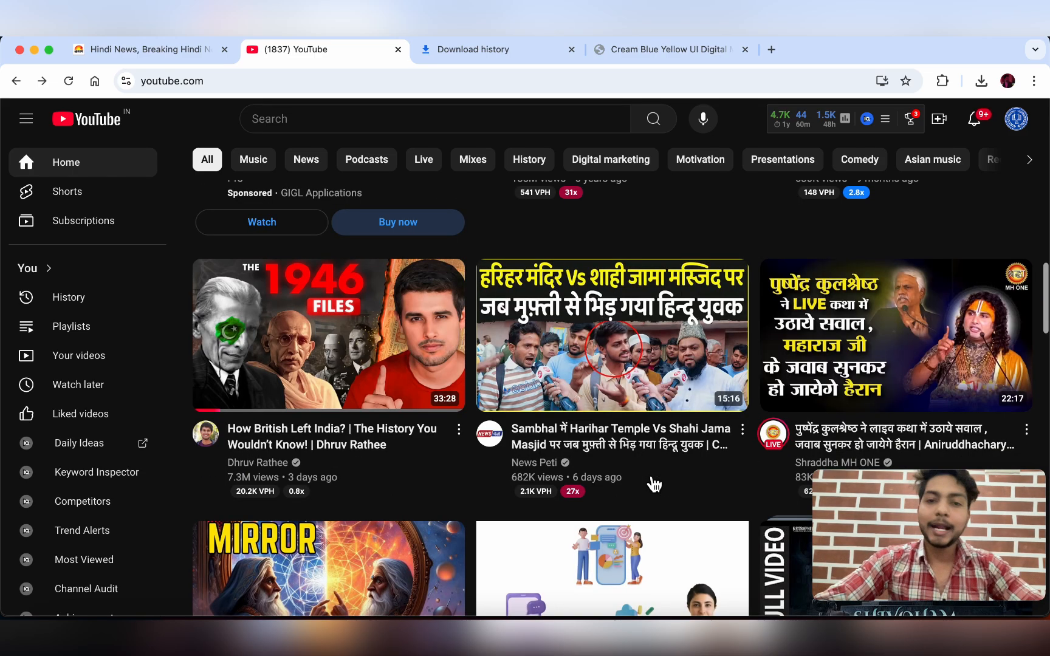
left_click(171, 51)
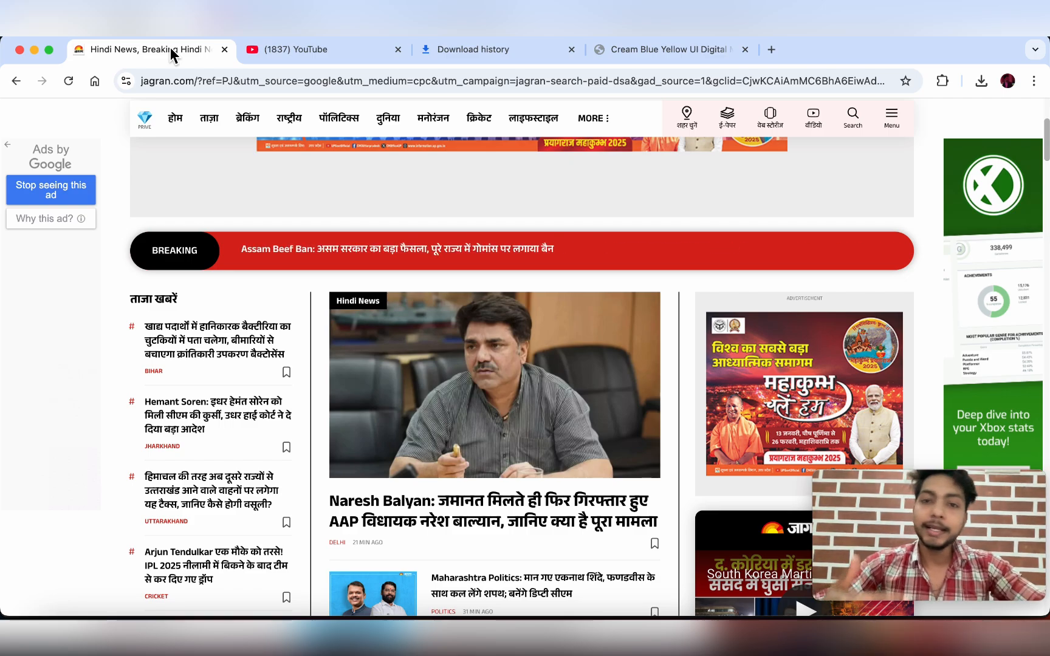
- Search Google for 'google ads' in a new tab and open the ads.google.com result
left_click(771, 49)
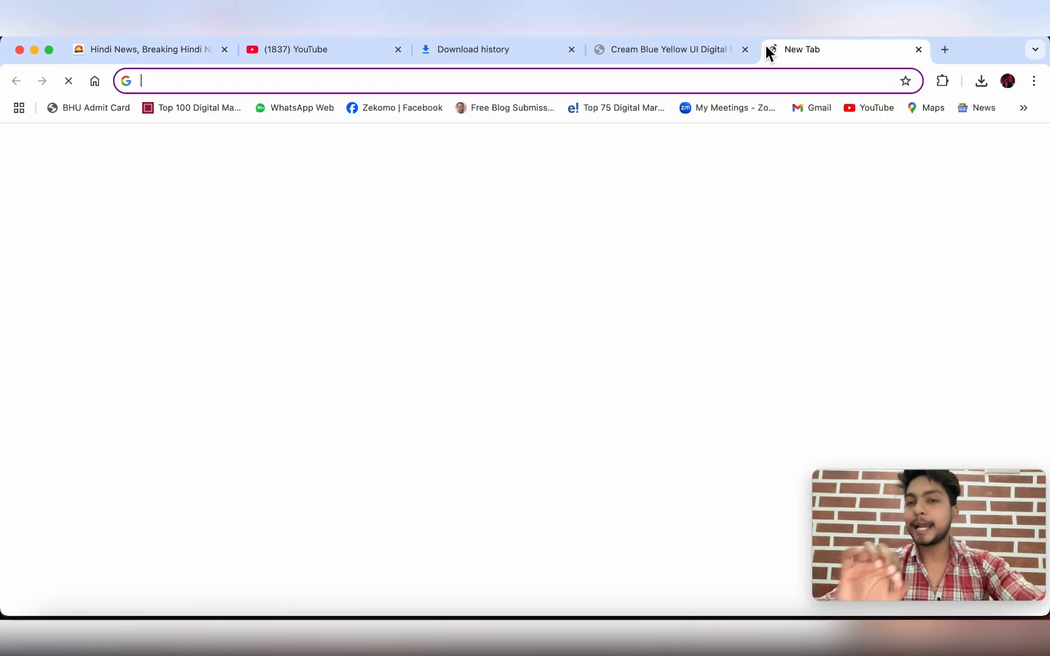
left_click(476, 331)
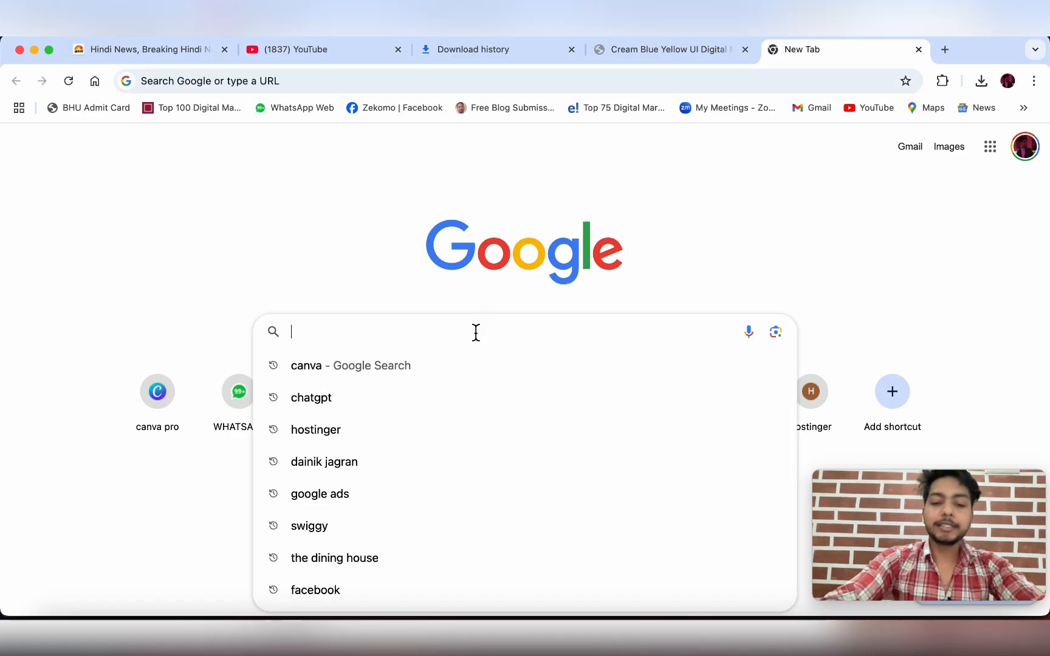
type("google ads")
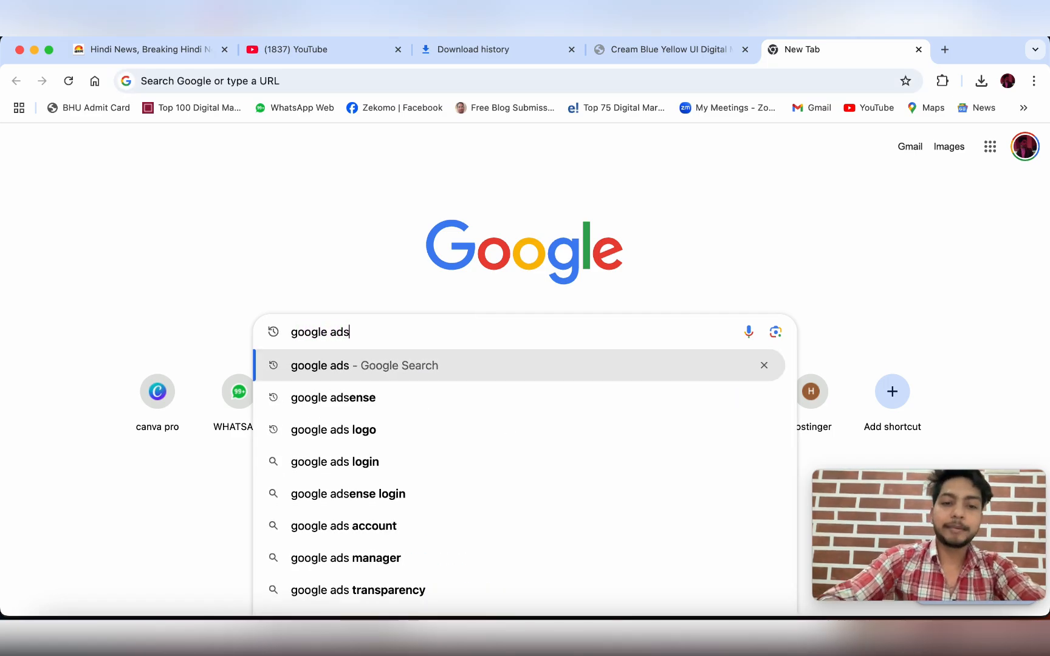
key("Return")
scroll(254, 269, "down", 2)
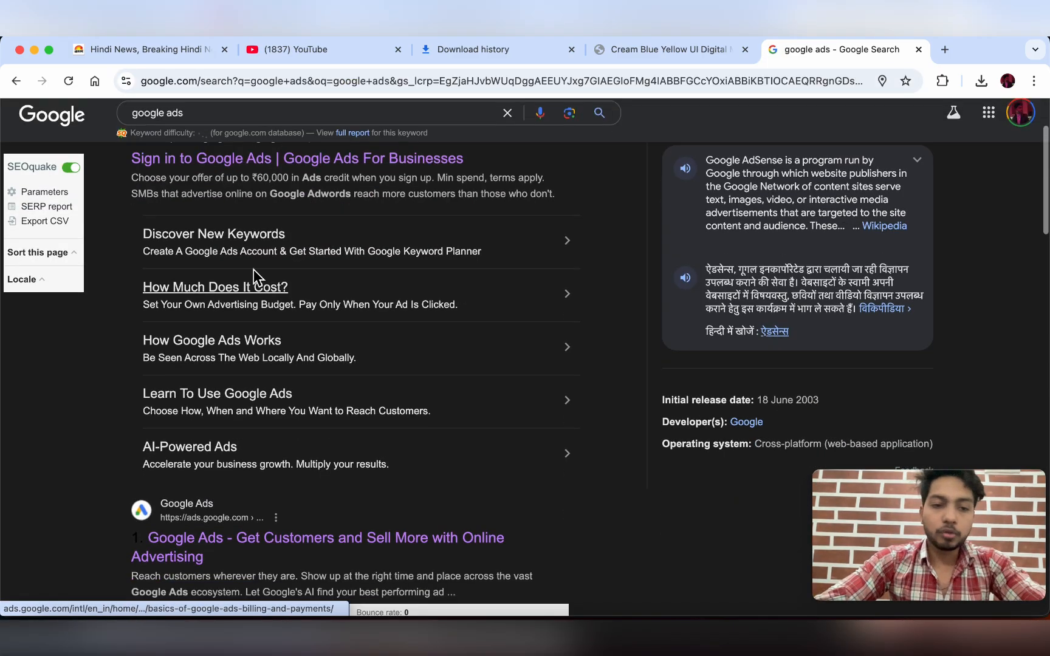
scroll(293, 312, "down", 2)
scroll(182, 370, "down", 1)
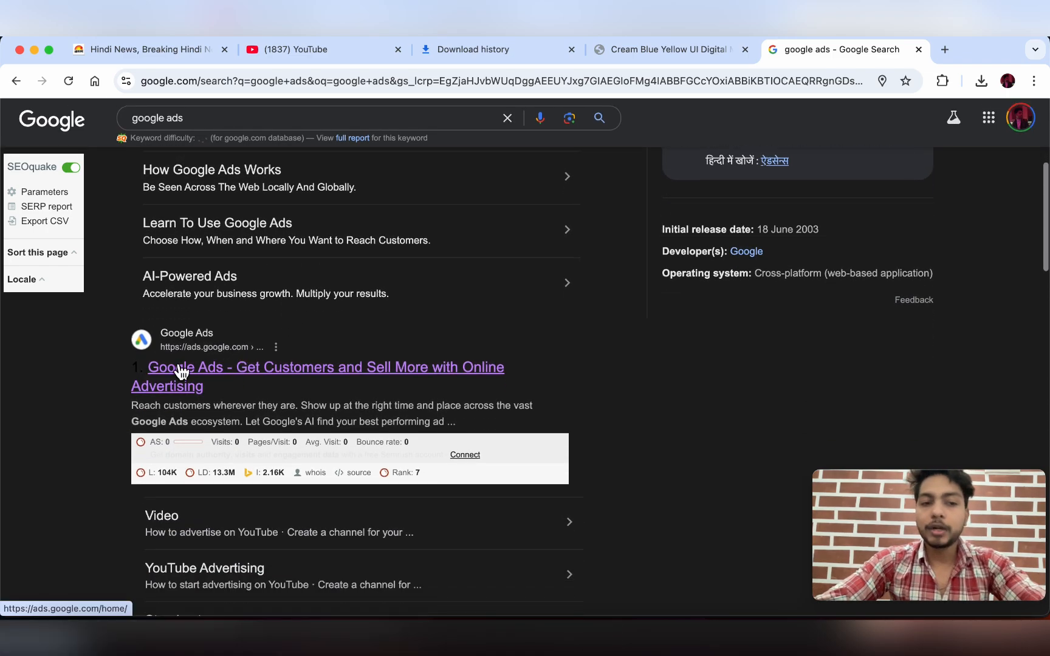
left_click(239, 370)
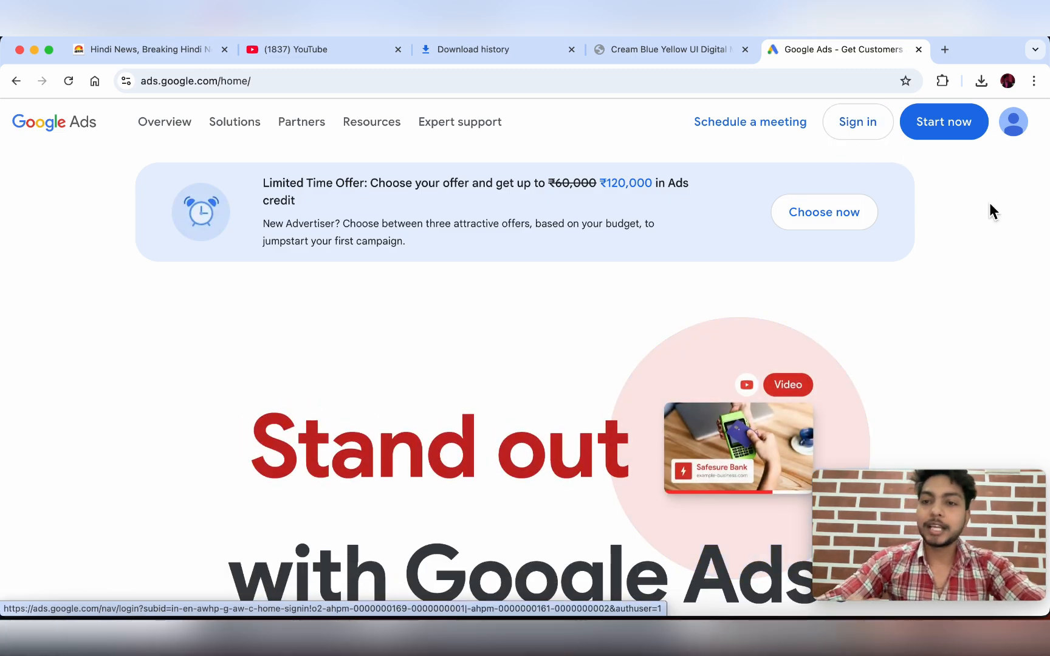
- Sign in from the Google Ads homepage to reach the account Overview
left_click(873, 139)
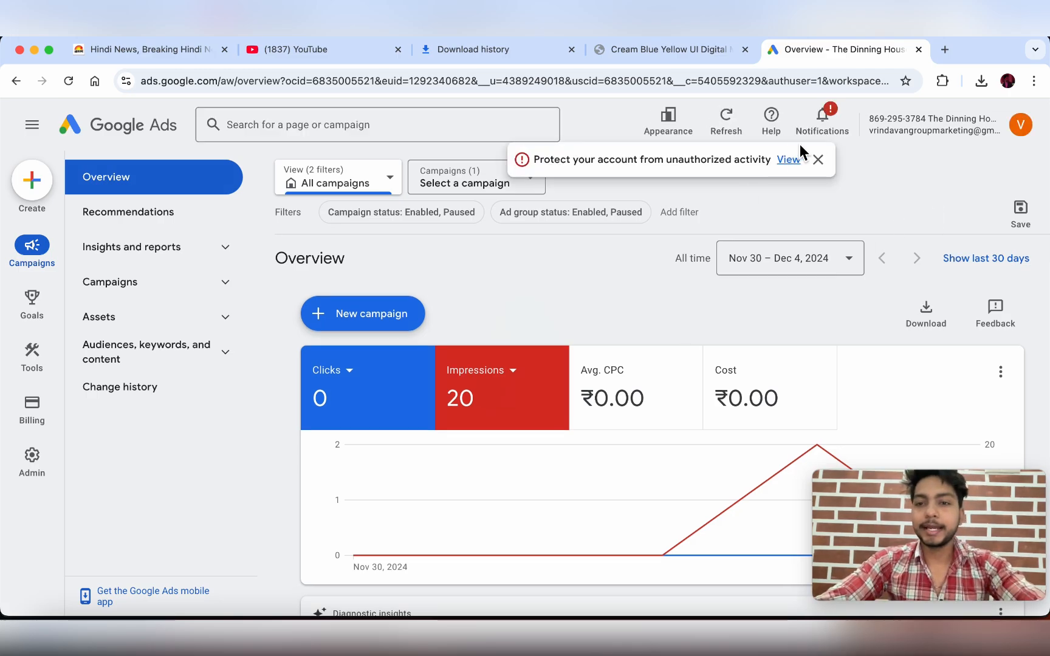
- Close the 'Protect your account from unauthorized activity' alert on the Overview dashboard
left_click(817, 160)
scroll(682, 267, "down", 1)
scroll(683, 267, "up", 1)
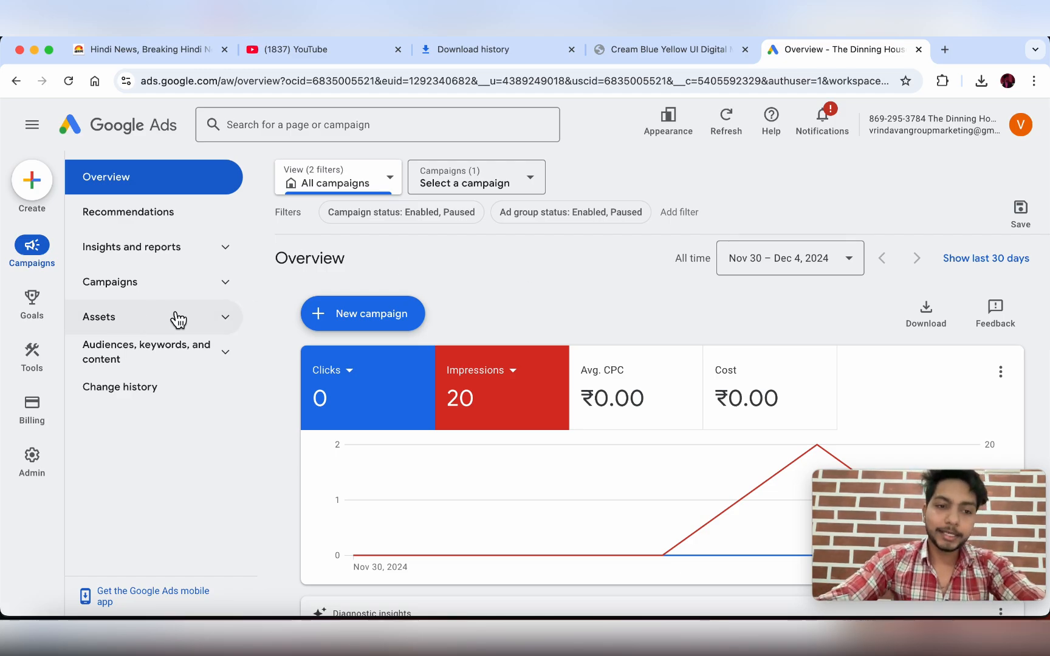
- Open Assets > Assets from the left navigation to list all asset types
left_click(206, 326)
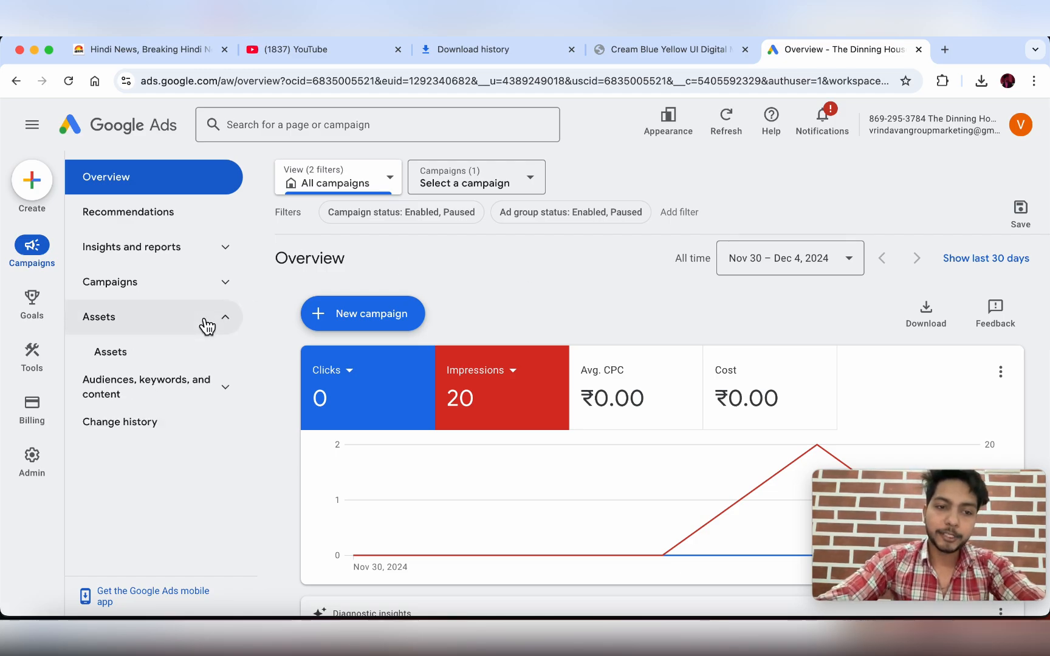
left_click(127, 354)
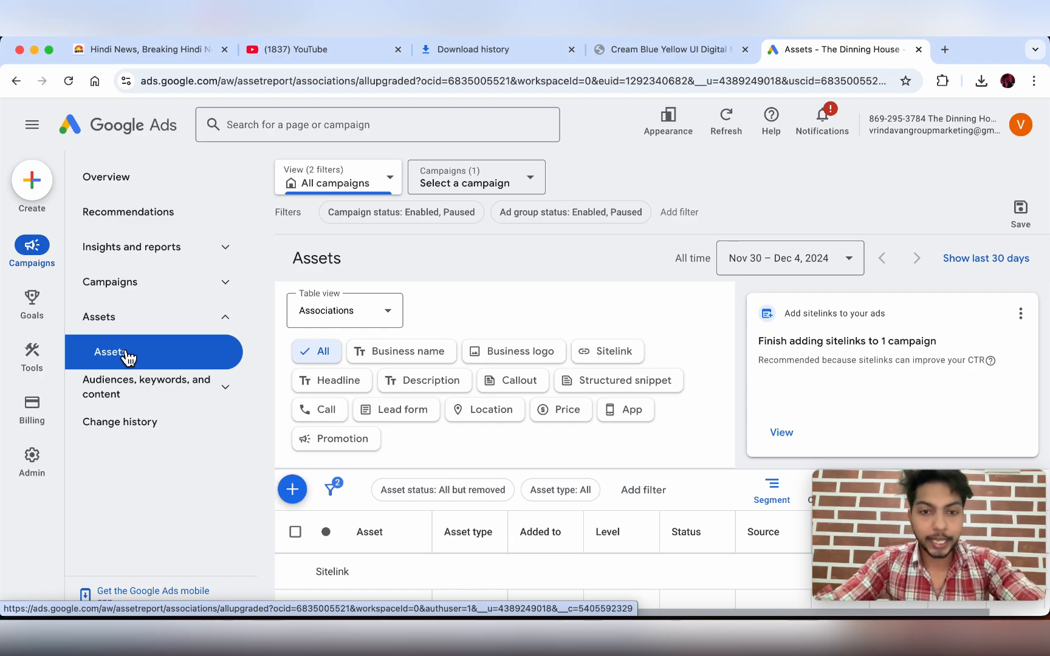
scroll(326, 370, "down", 1)
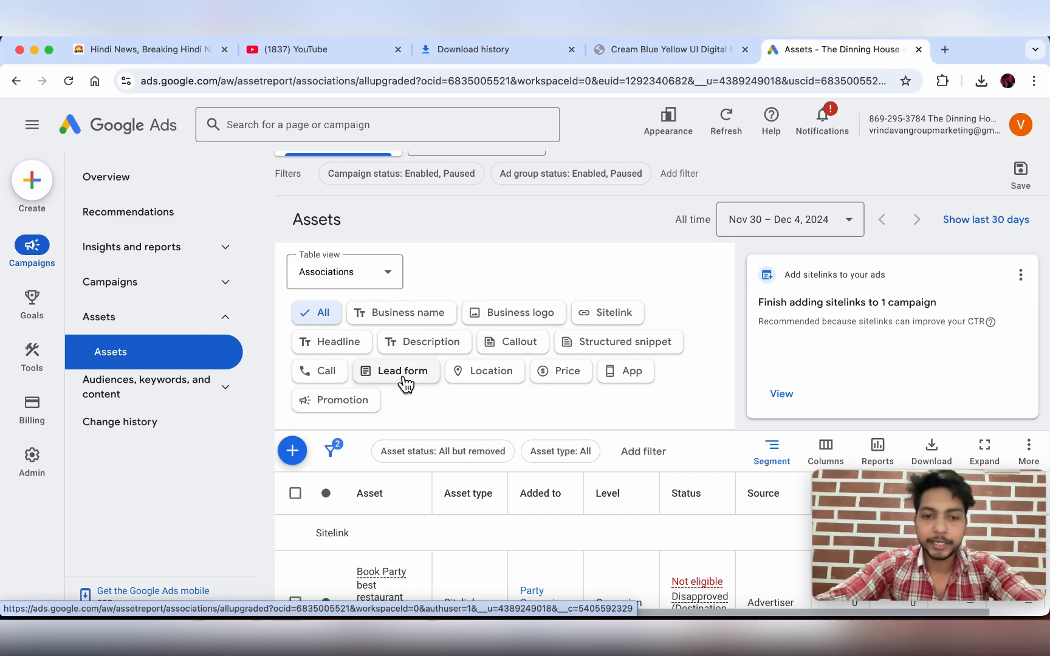
- Filter assets to Location and save the Business Profile's synced location choice
left_click(490, 376)
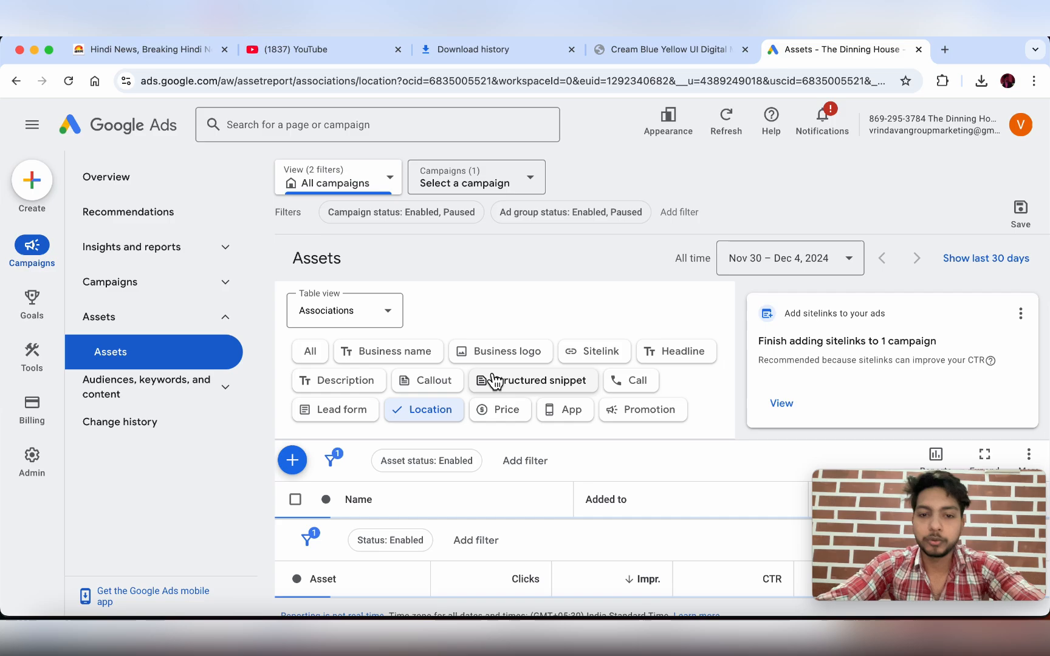
scroll(493, 324, "down", 5)
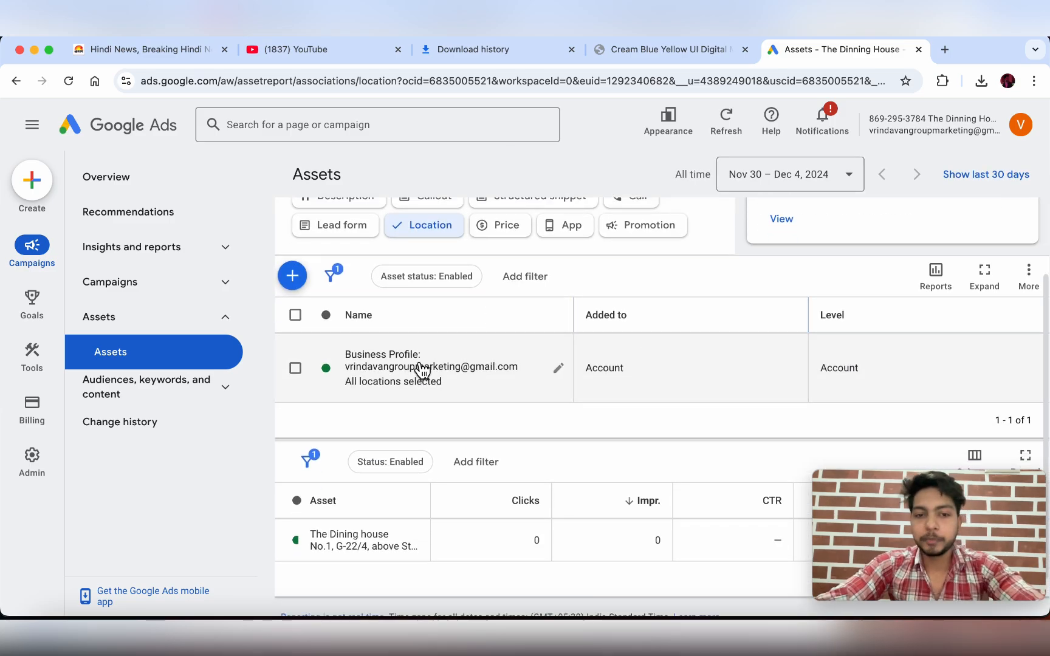
left_click(437, 370)
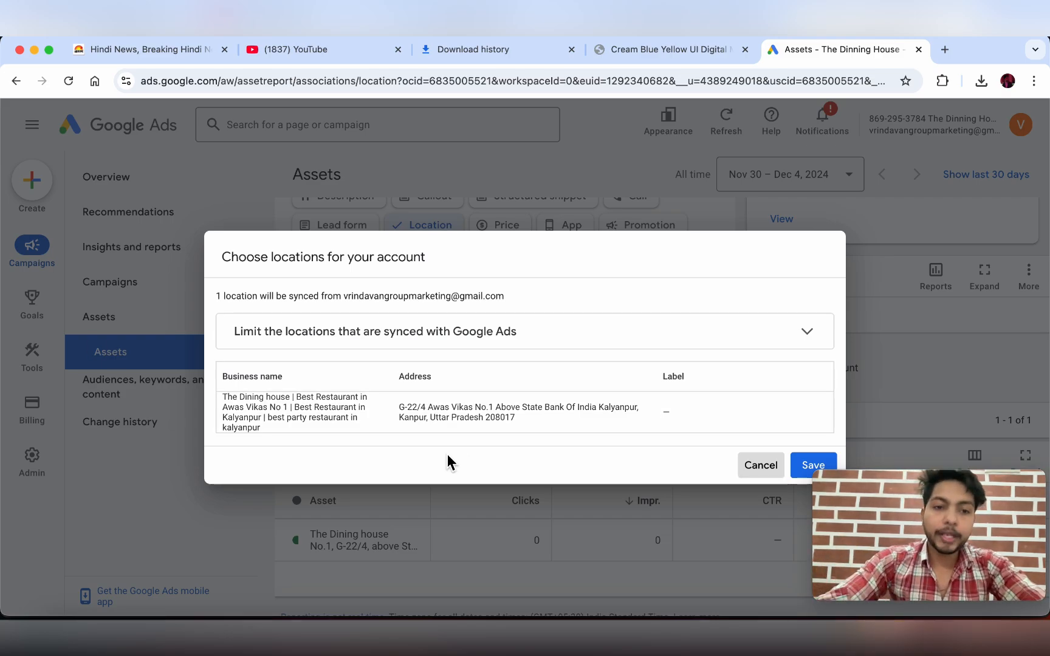
left_click(812, 466)
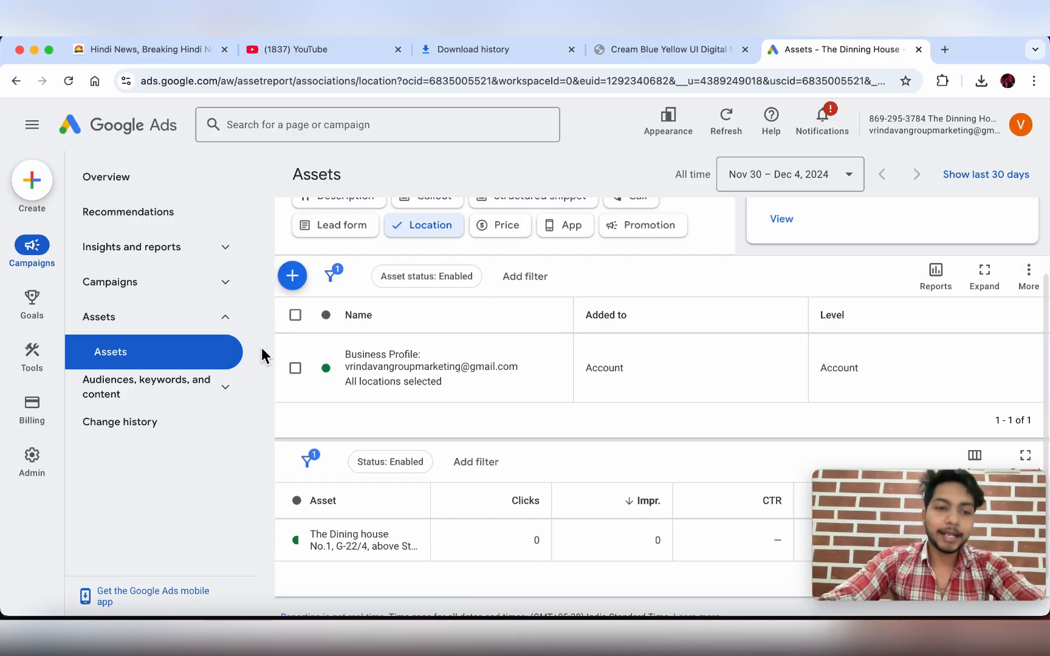
- Reopen the Business Profile location settings to confirm all locations, then close it
scroll(333, 445, "down", 1)
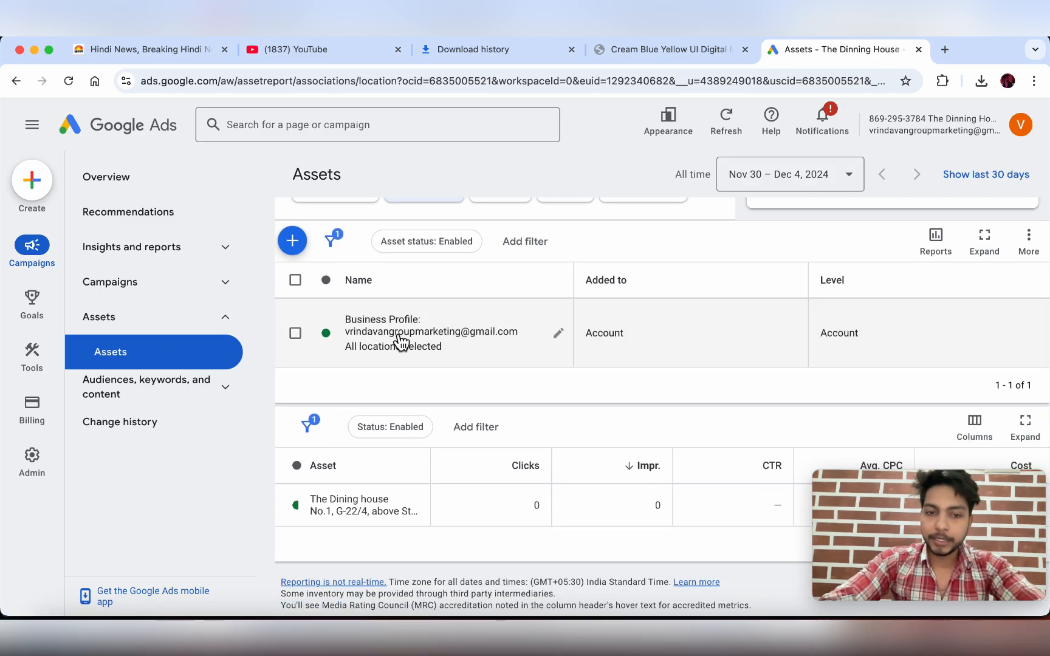
left_click(392, 351)
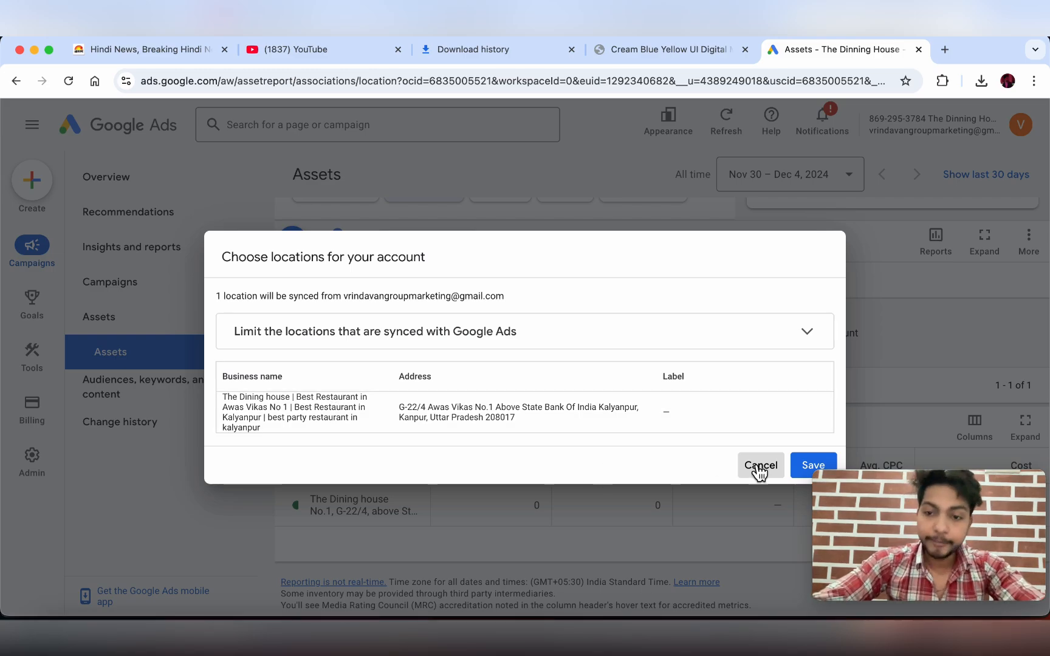
left_click(797, 468)
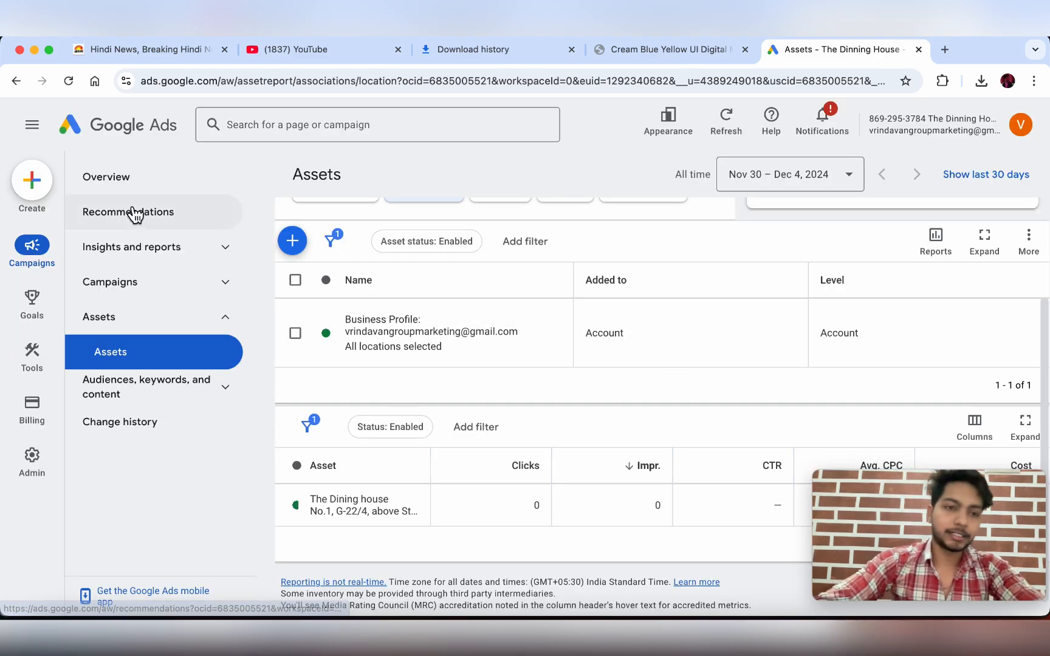
- Create a new campaign without a goal's guidance
left_click(33, 183)
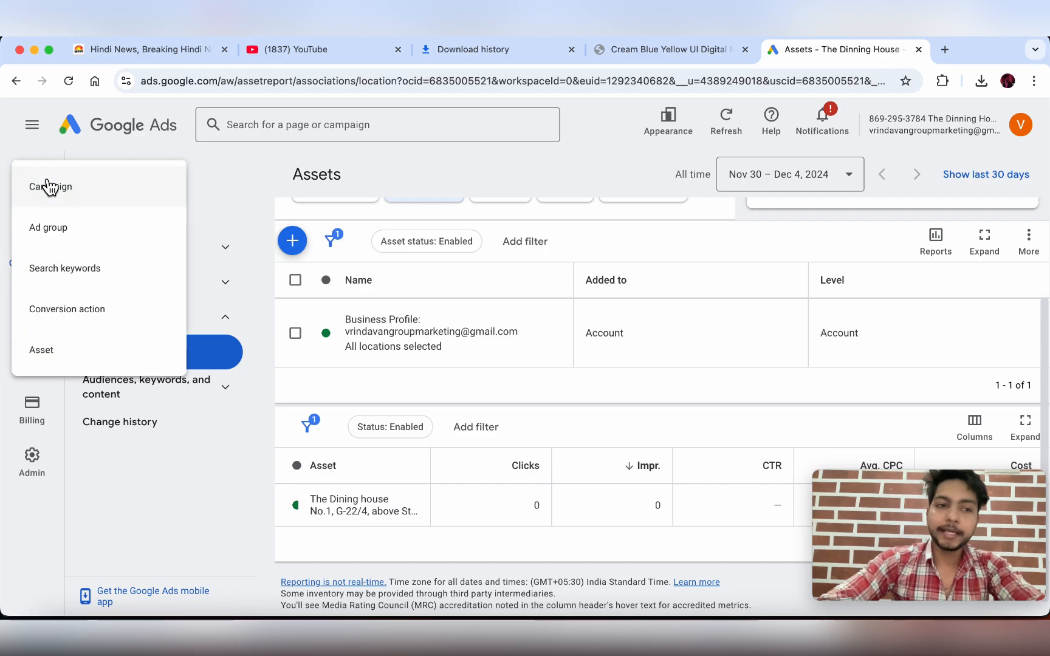
left_click(85, 194)
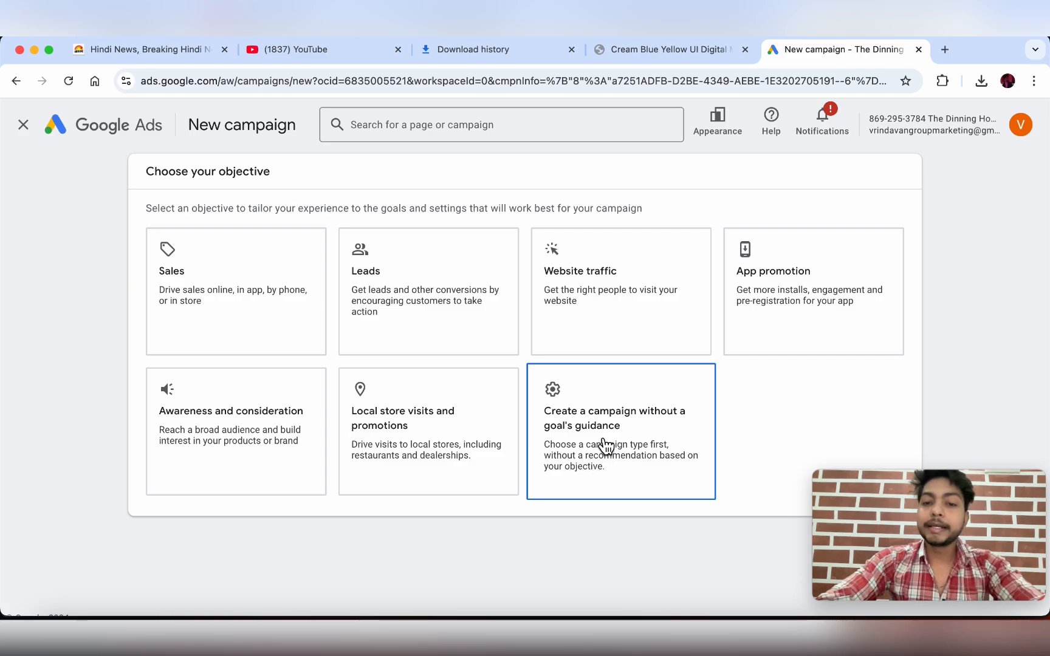
left_click(622, 439)
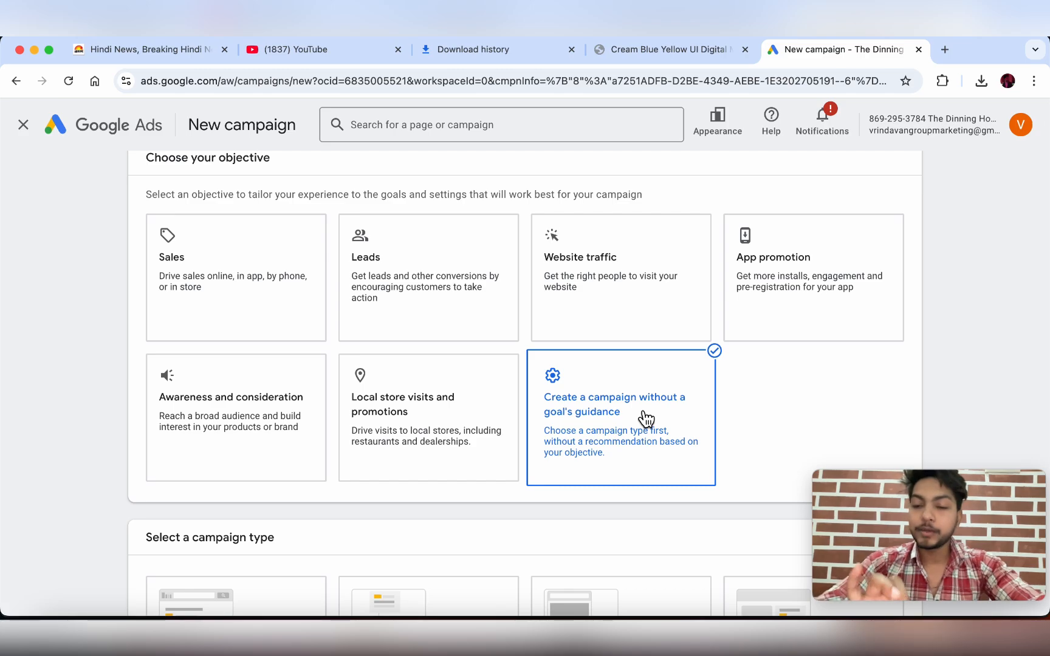
- Choose Display as the campaign type and continue to the landing-page step
scroll(646, 419, "down", 5)
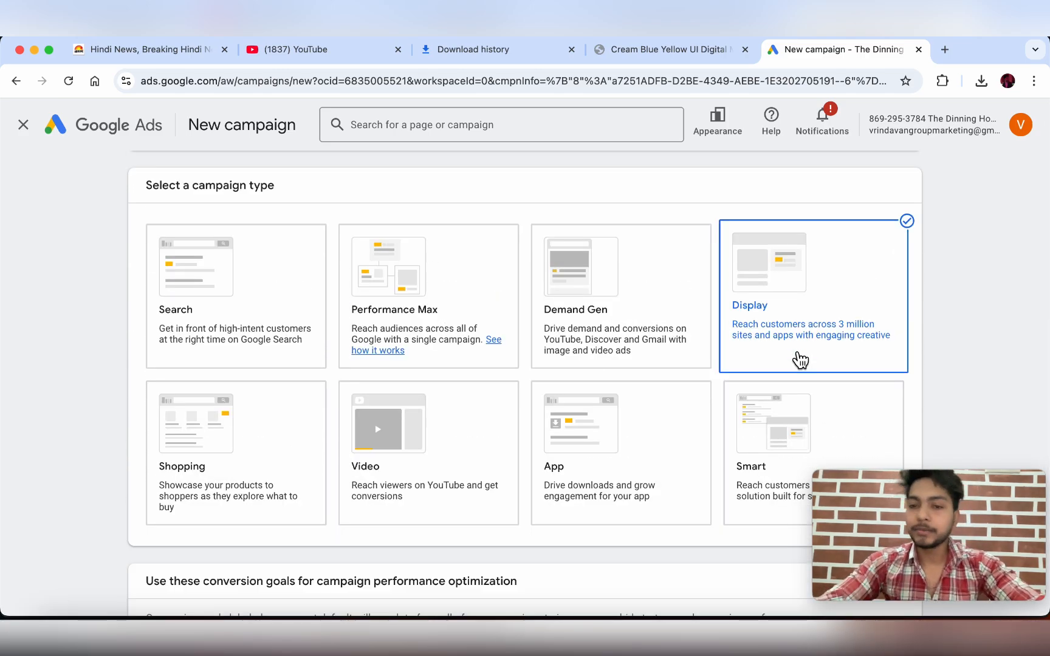
scroll(796, 358, "down", 5)
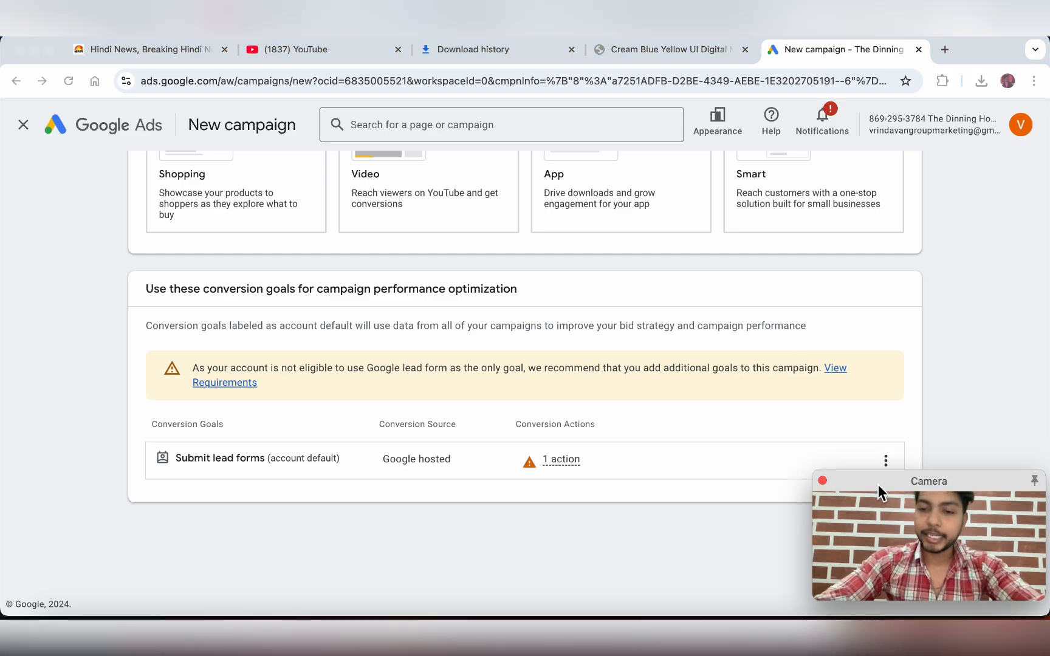
left_click_drag(877, 483, 841, 561)
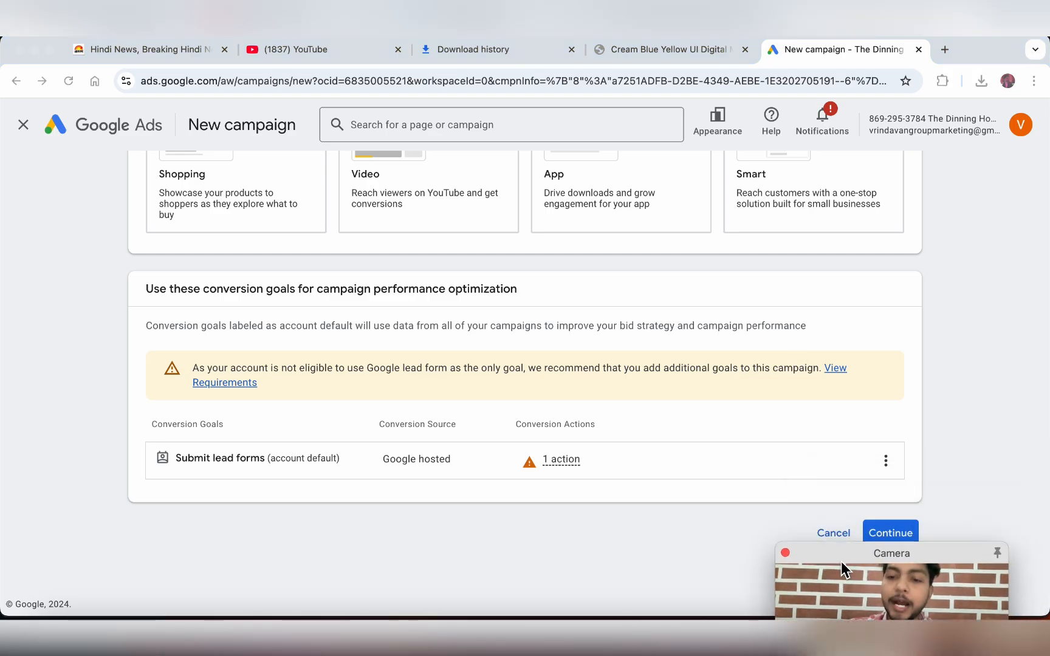
left_click(895, 535)
left_click_drag(875, 558, 114, 477)
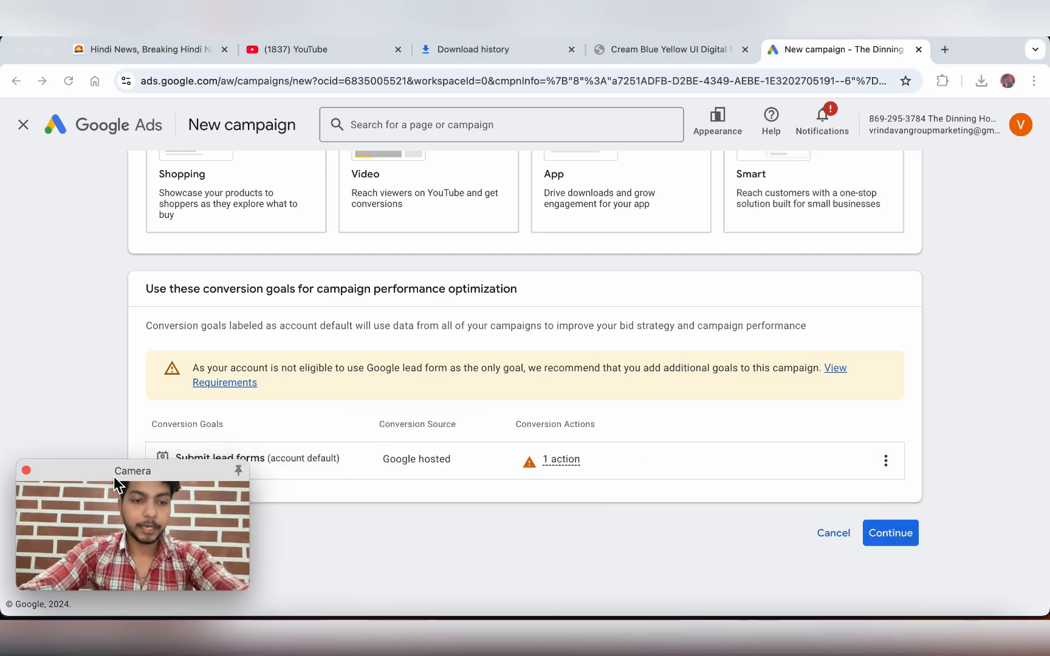
left_click(897, 533)
left_click(897, 535)
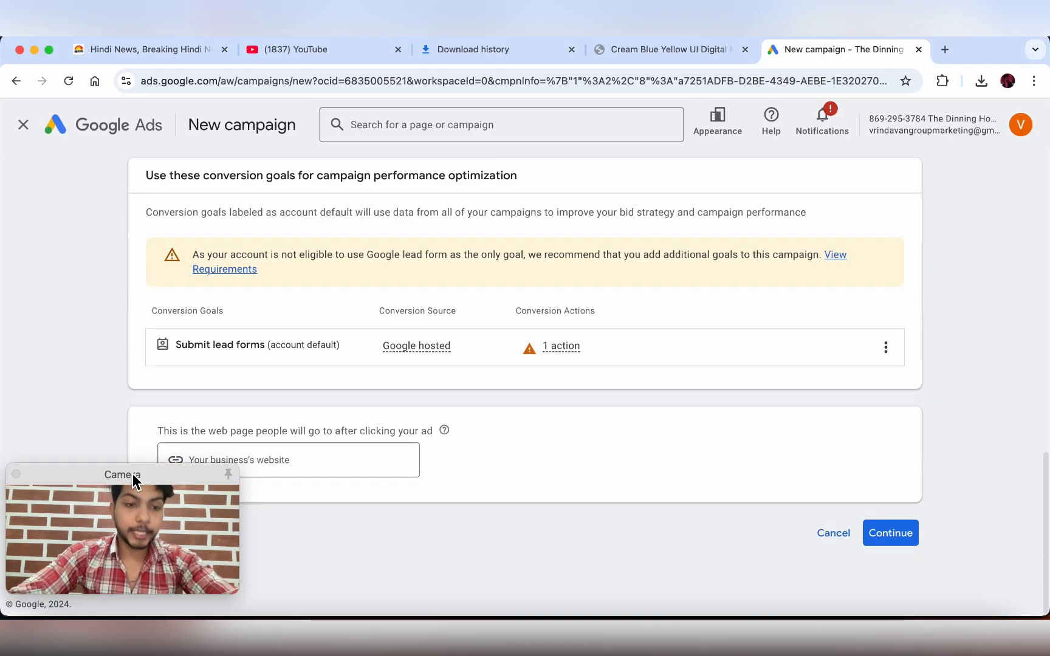
left_click_drag(133, 474, 907, 368)
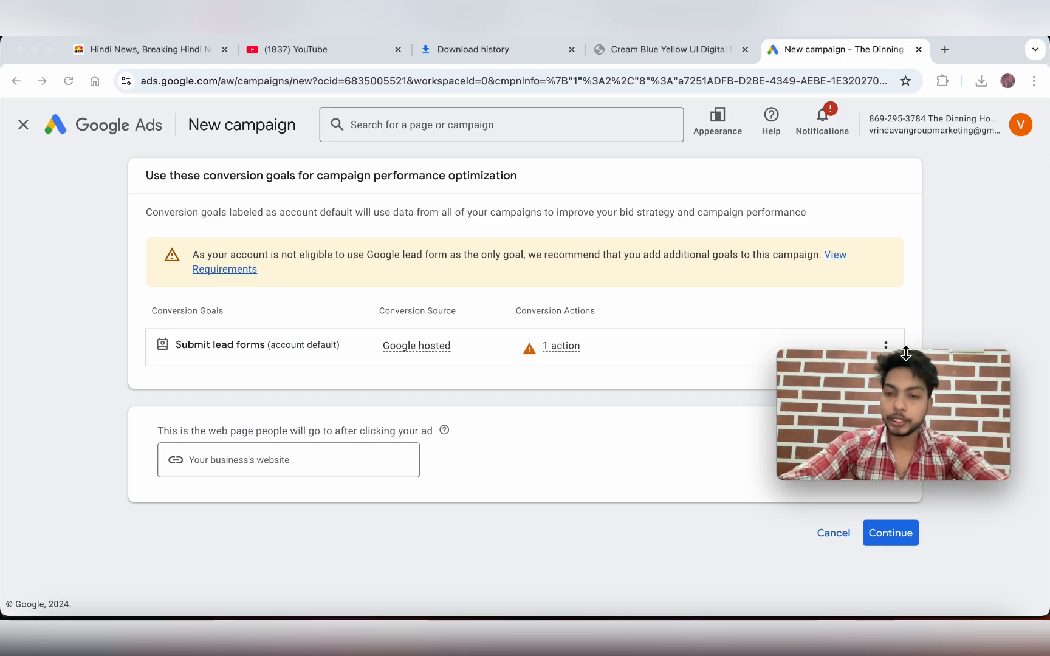
left_click_drag(906, 361, 913, 213)
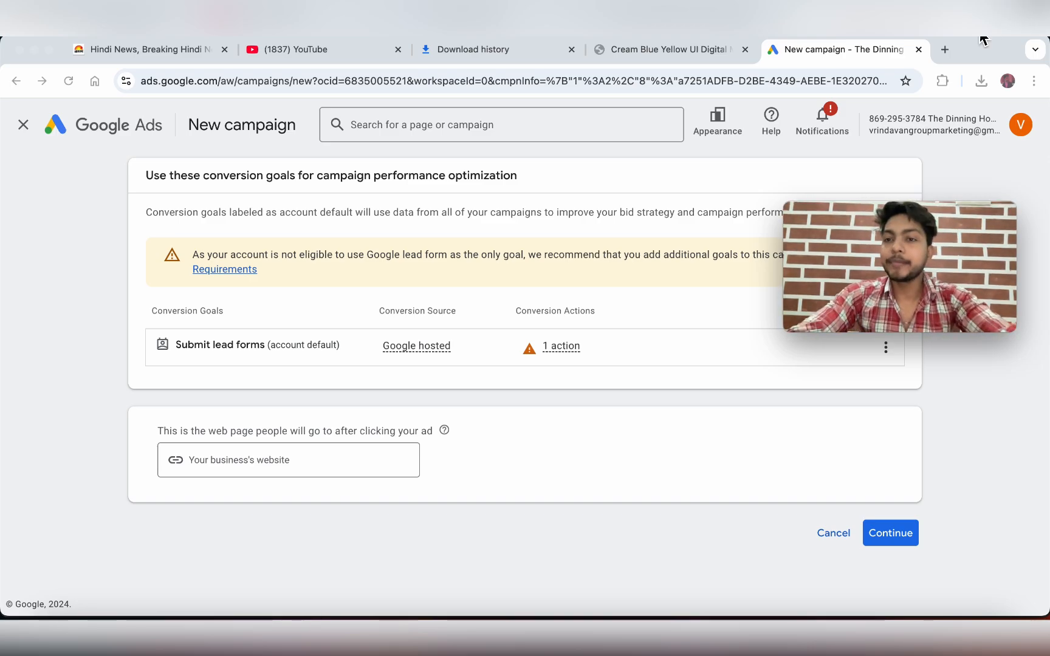
- Load nrjev.com in a fresh browser tab
left_click(948, 50)
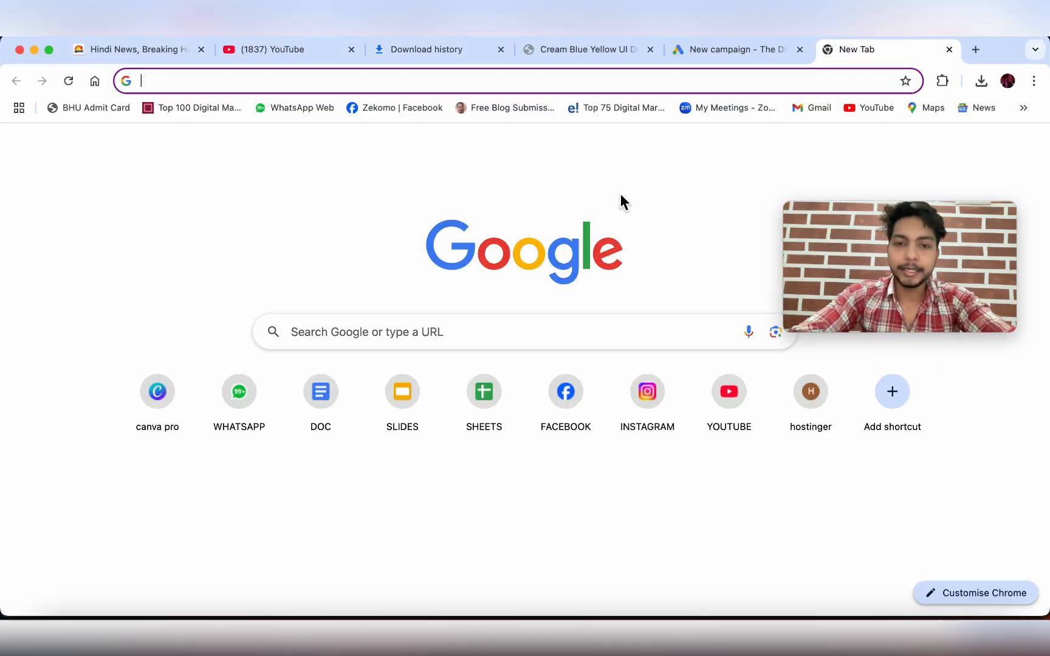
left_click(544, 328)
type("nrj")
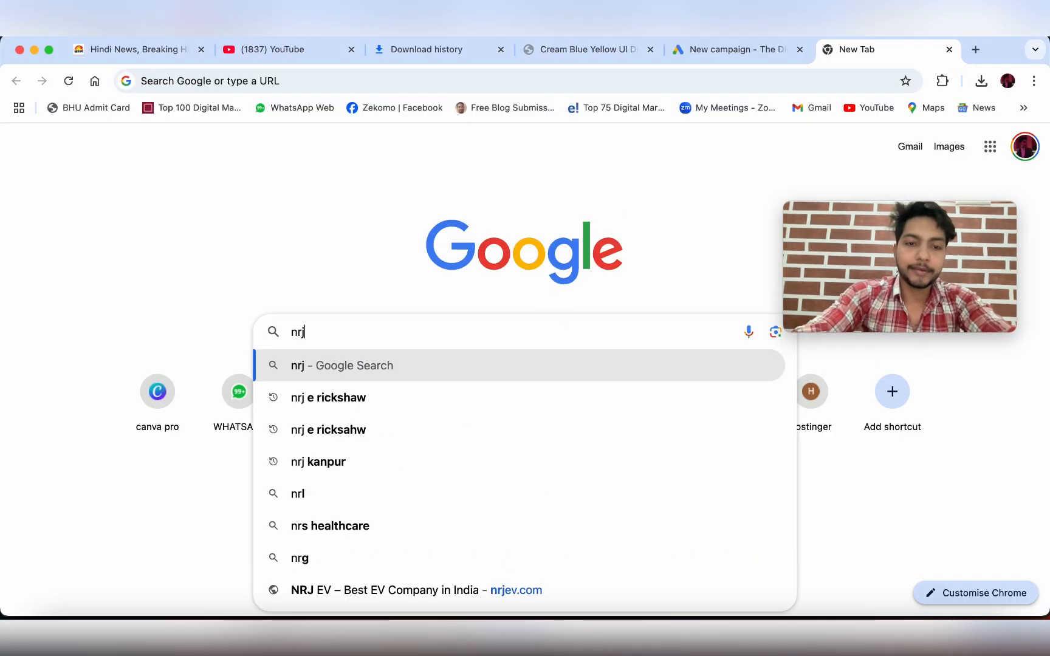
type("ev.com")
key("Return")
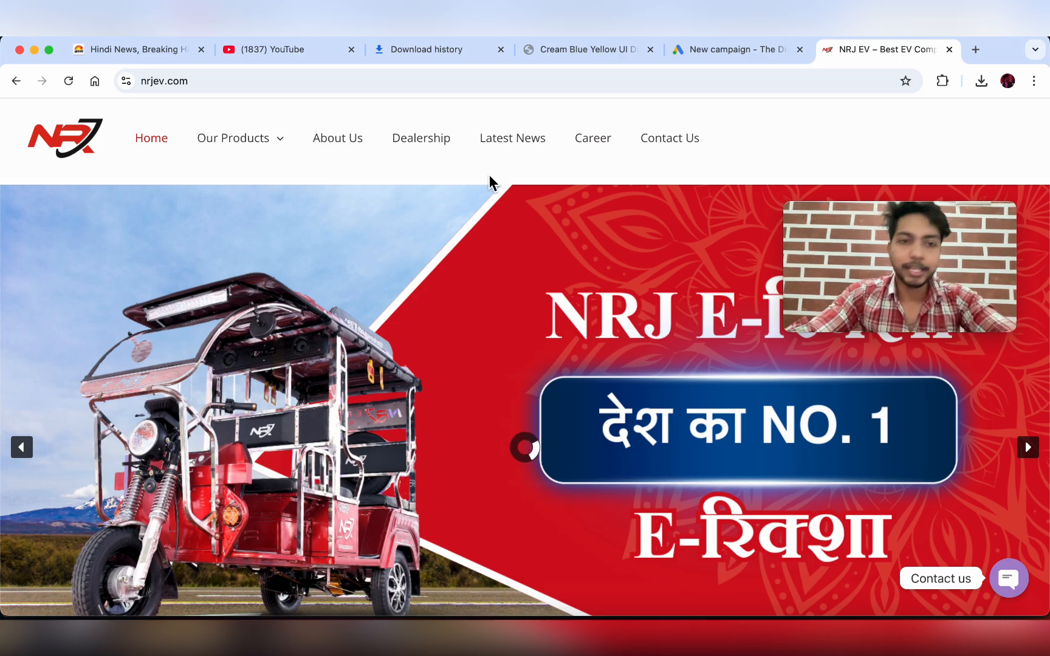
scroll(489, 182, "down", 5)
scroll(492, 181, "up", 5)
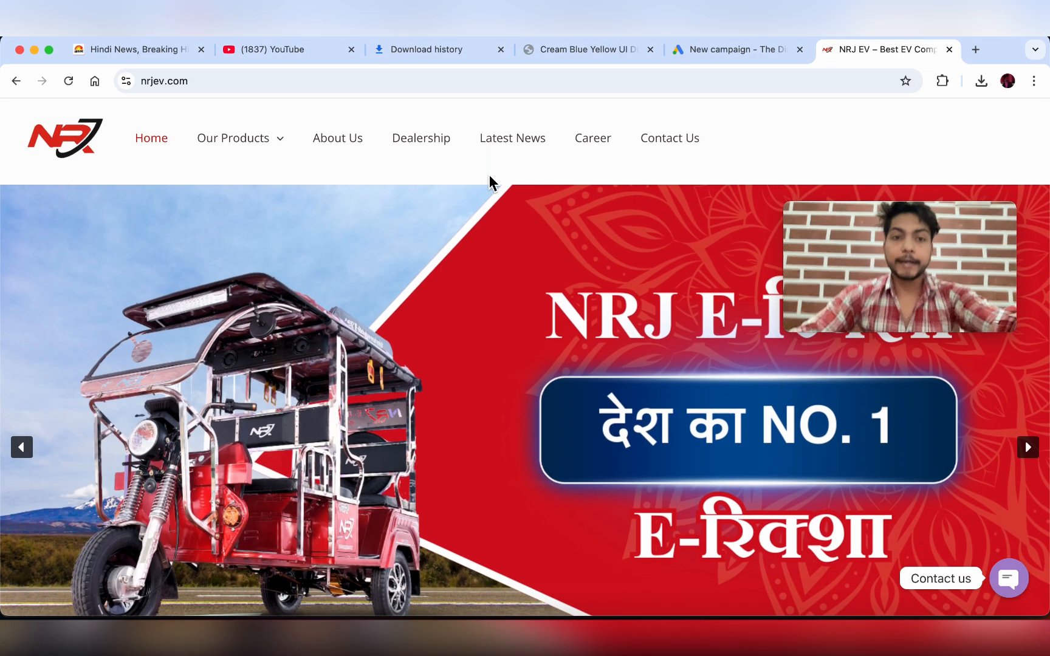
scroll(489, 182, "down", 10)
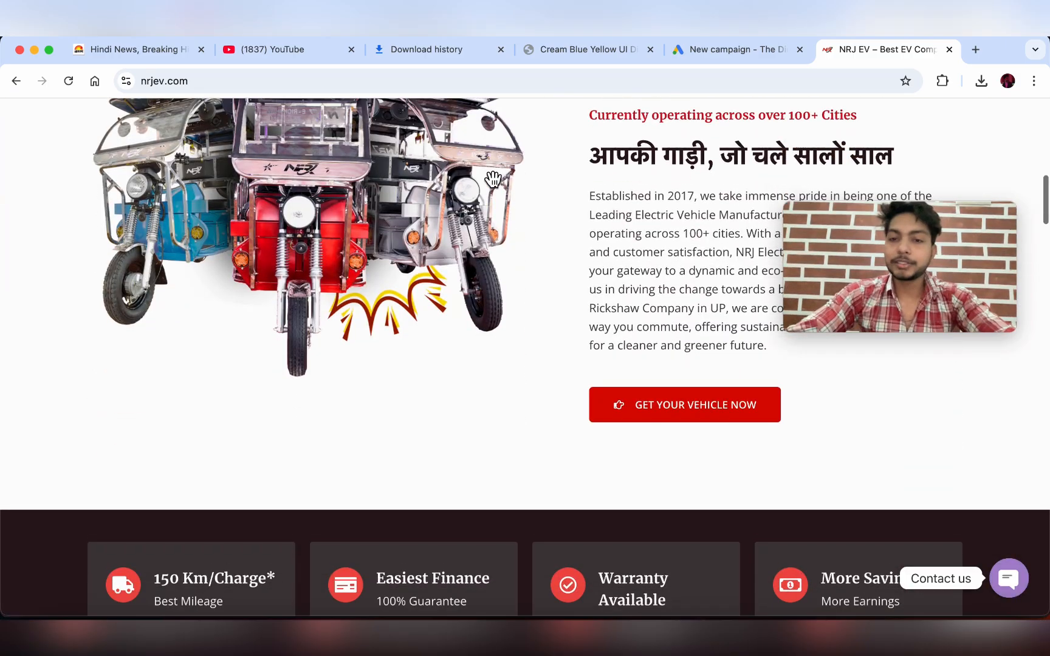
scroll(489, 183, "up", 10)
scroll(489, 182, "down", 1)
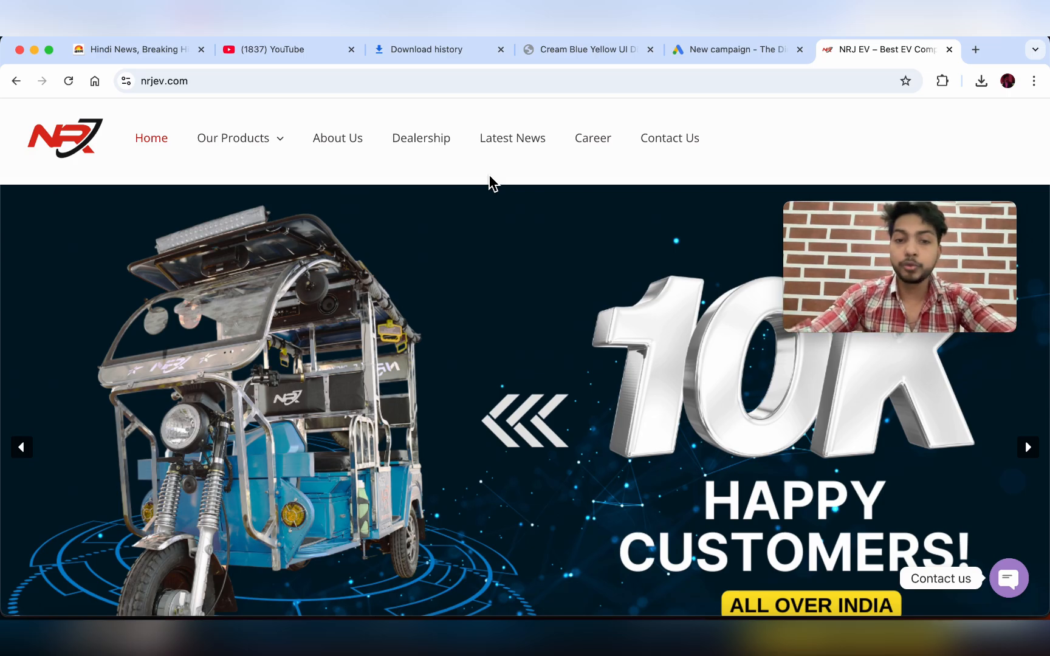
scroll(492, 183, "down", 20)
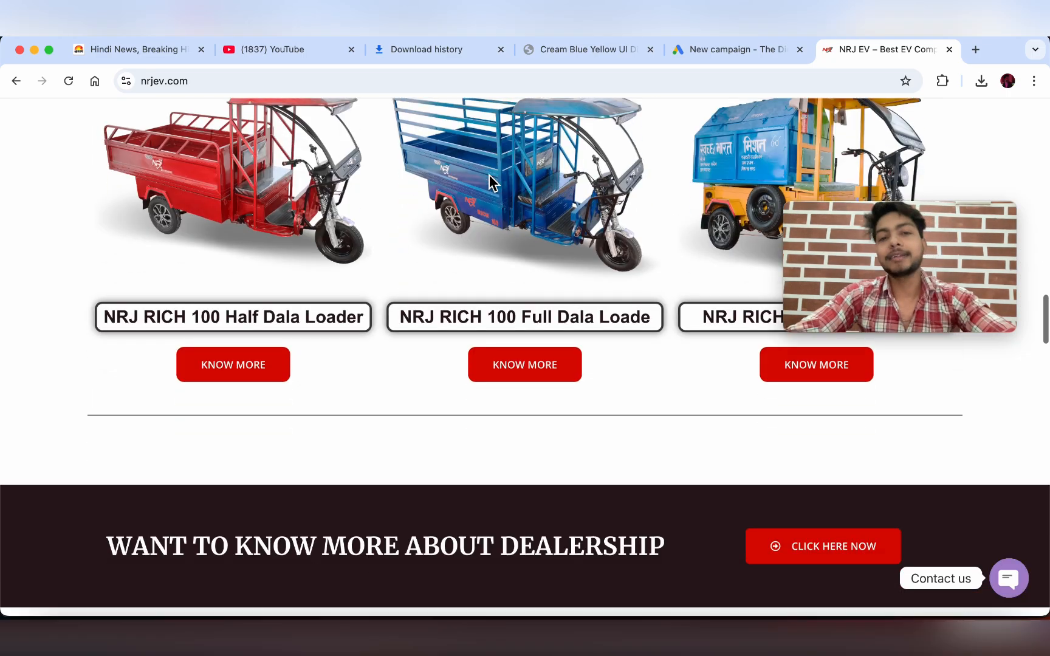
scroll(145, 128, "up", 20)
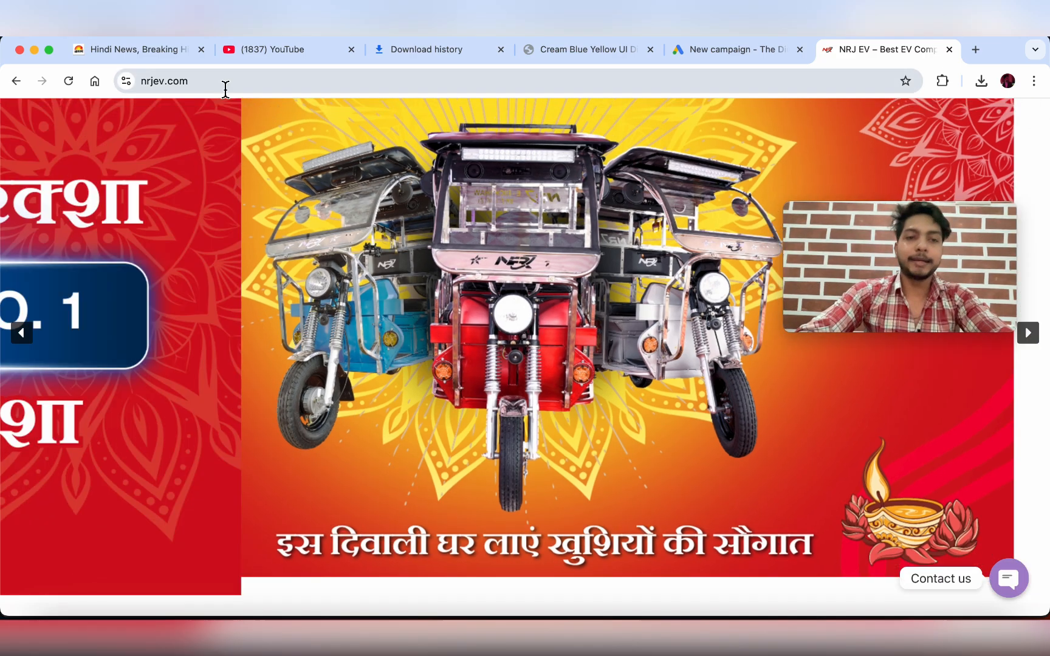
left_click(225, 89)
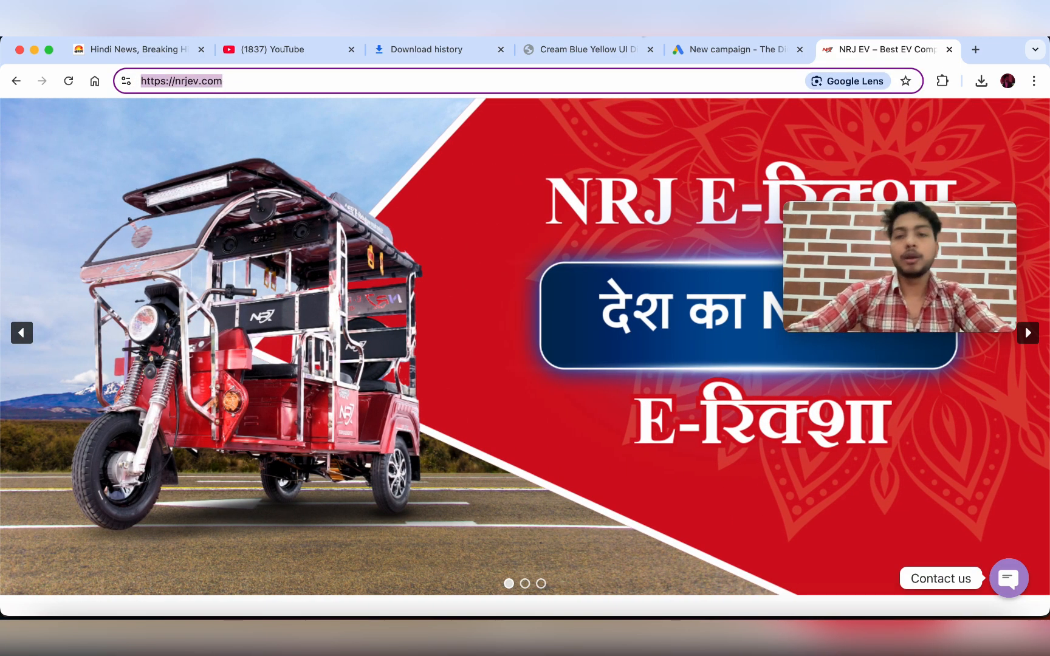
left_click(707, 49)
left_click(255, 457)
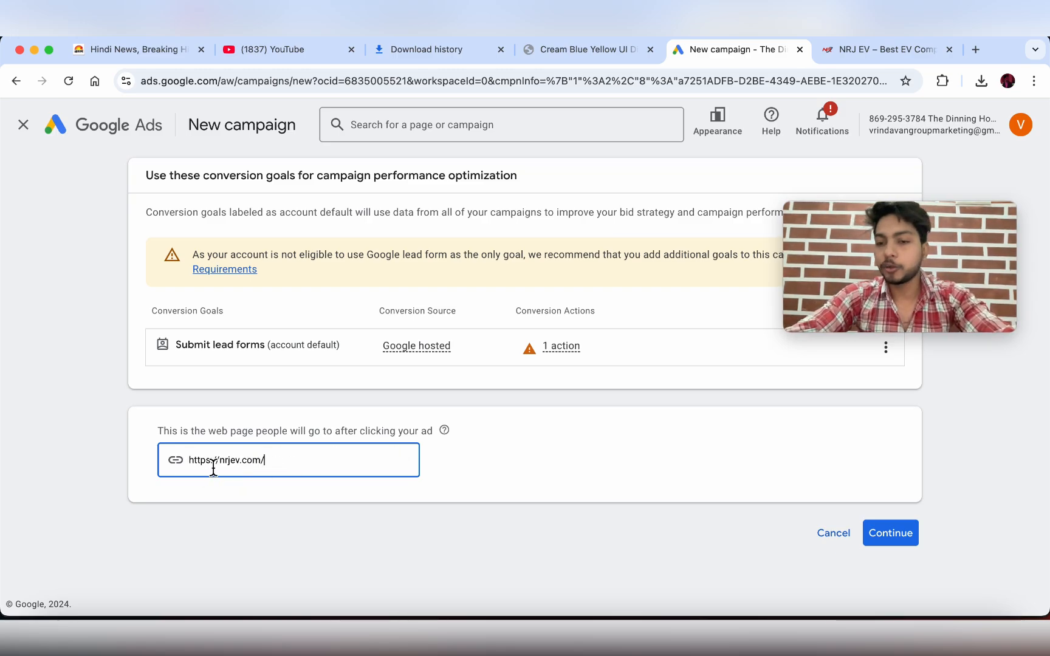
left_click(907, 546)
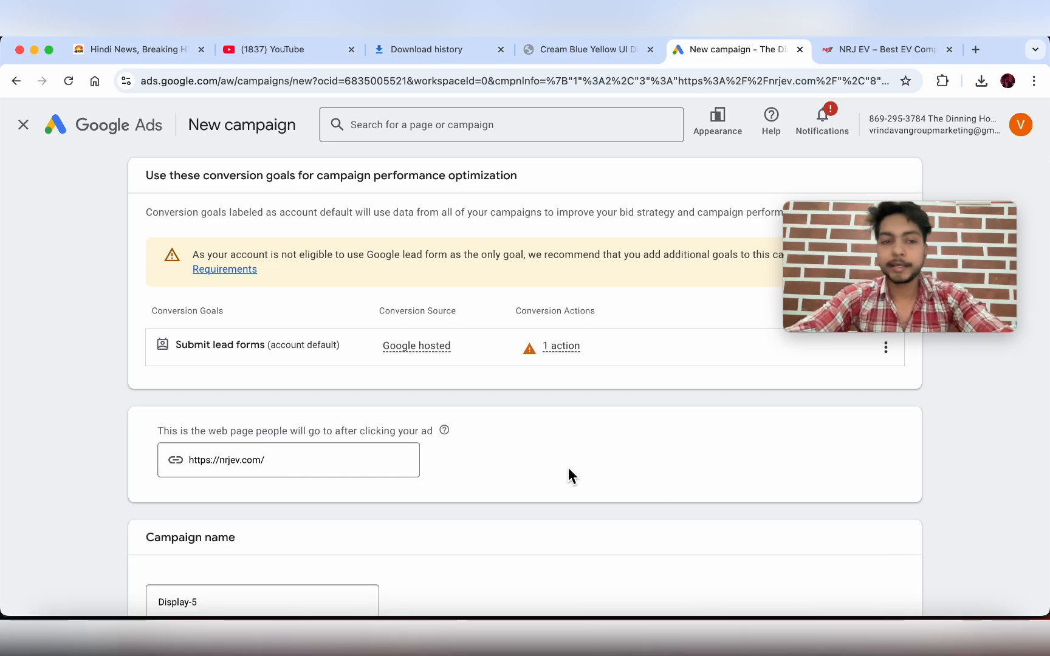
scroll(568, 468, "down", 1)
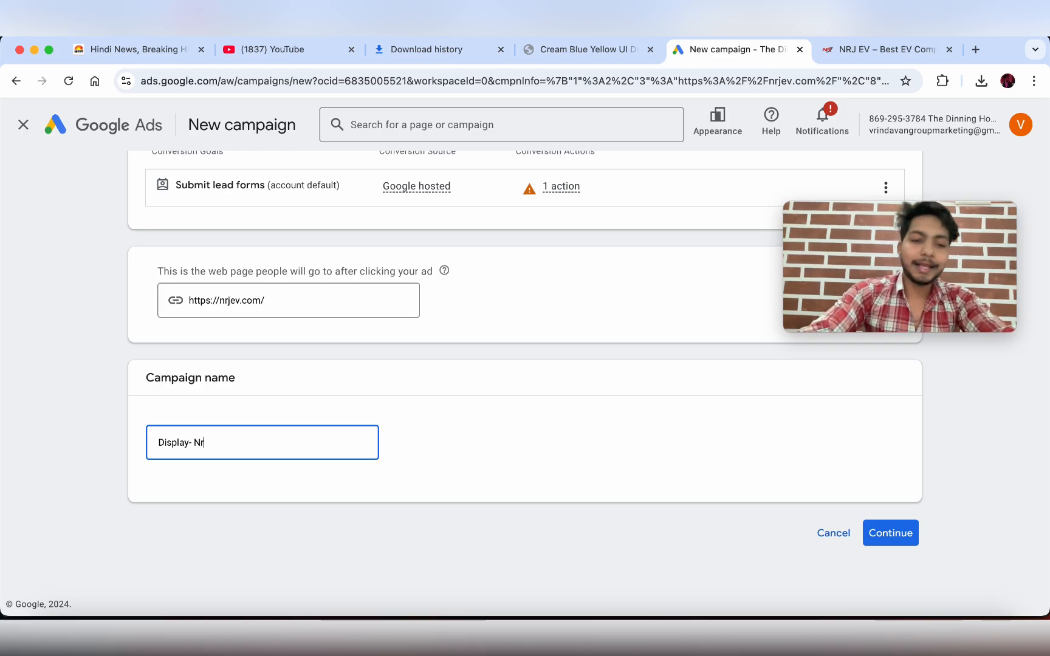
type("j - ev")
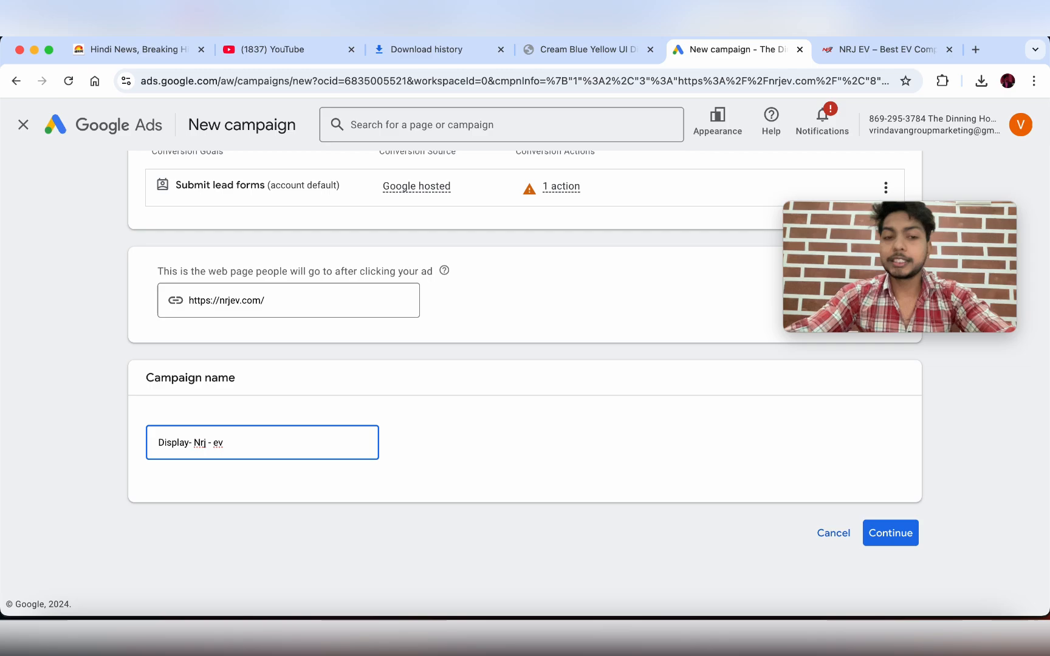
left_click(898, 545)
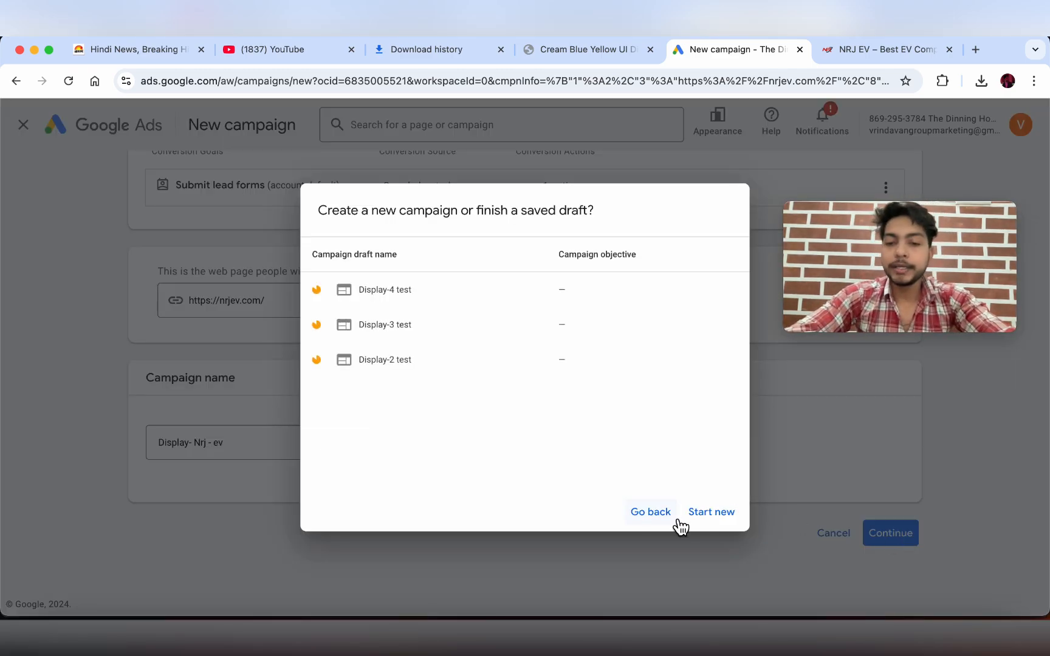
left_click(706, 516)
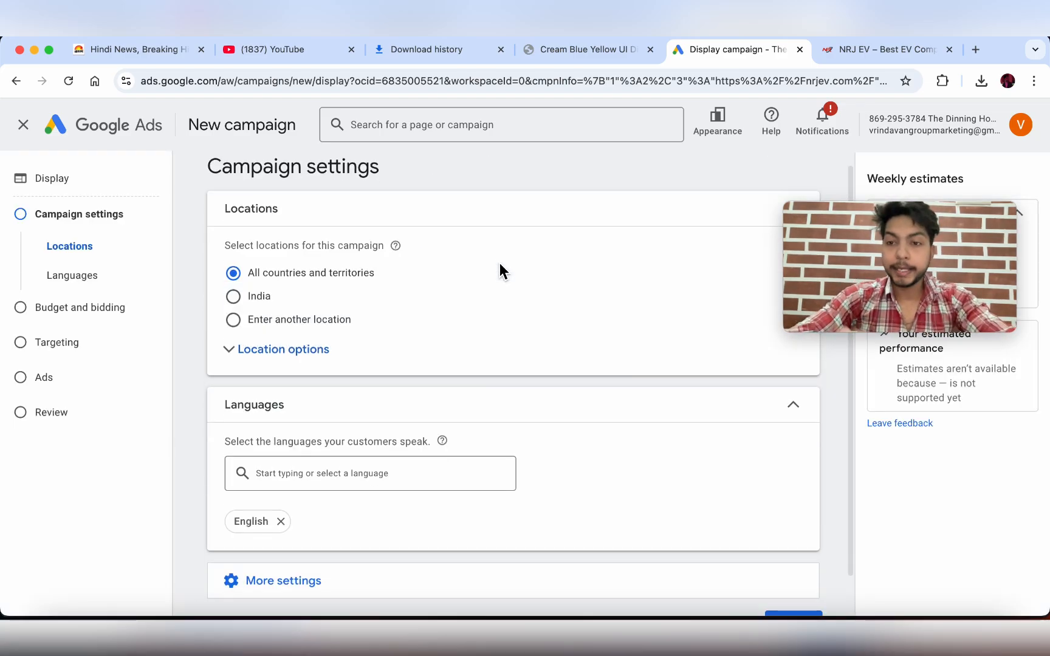
- Switch location targeting between India and entering another location
mouse_move(908, 210)
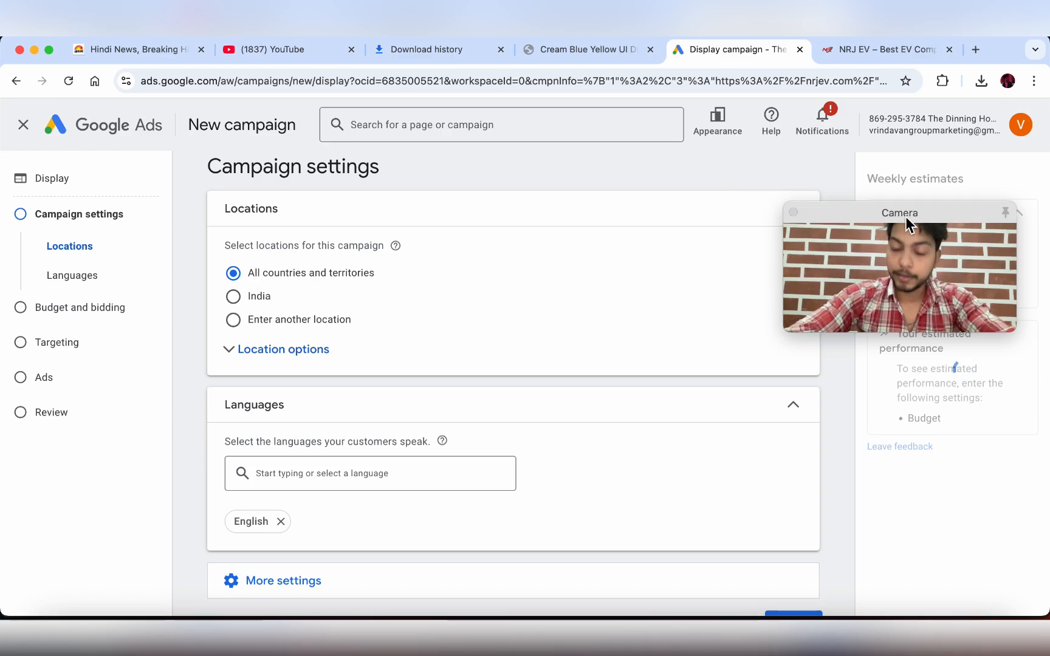
left_click_drag(906, 216, 930, 496)
scroll(517, 374, "down", 1)
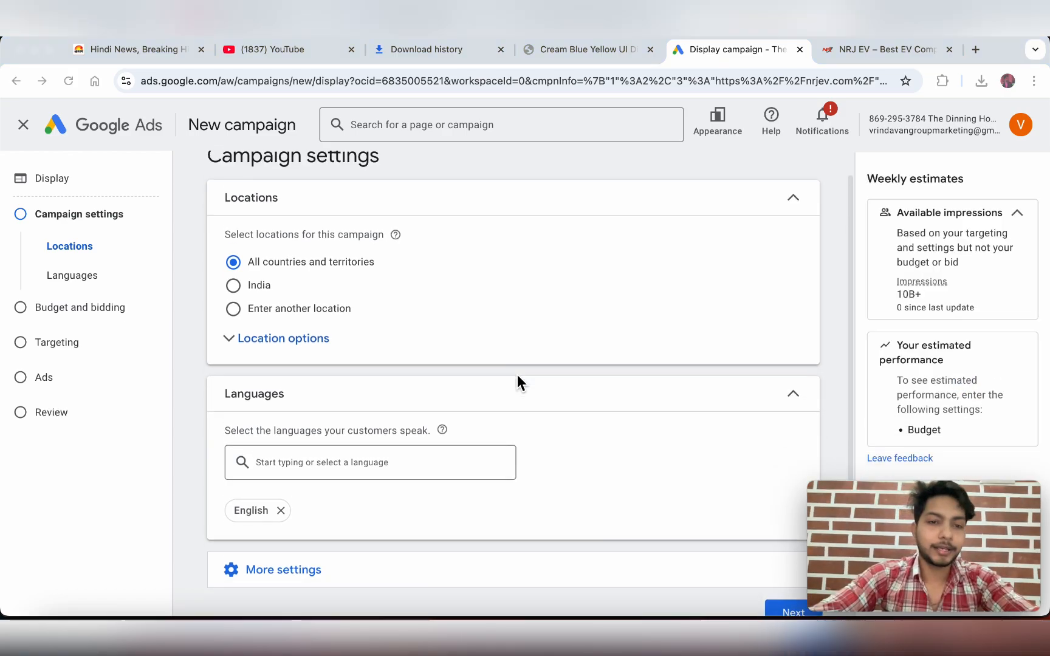
scroll(516, 382, "up", 1)
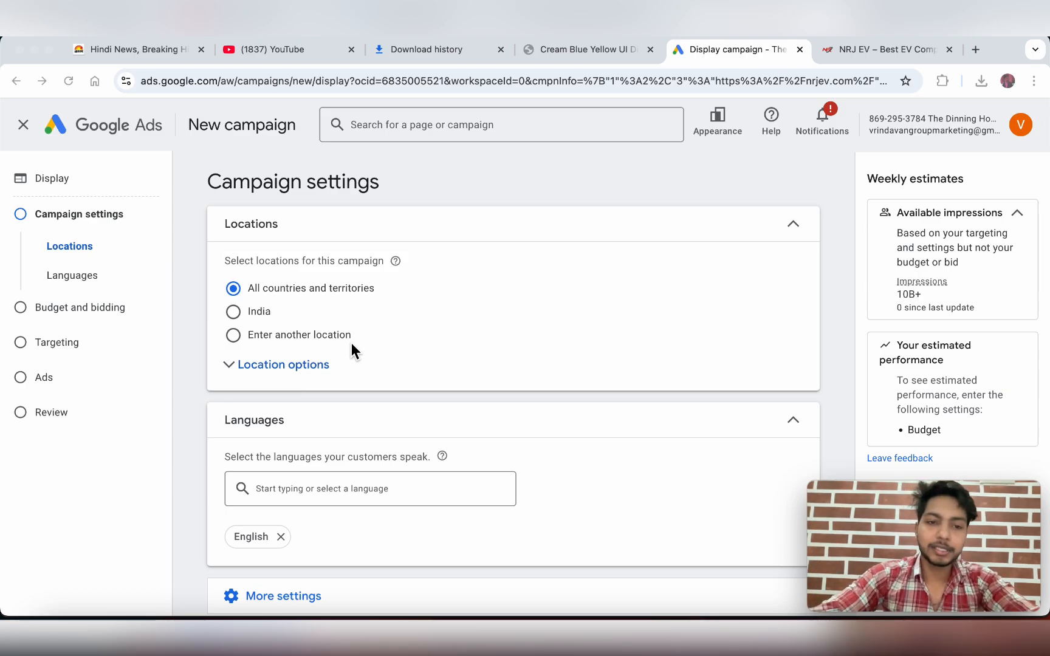
left_click(235, 318)
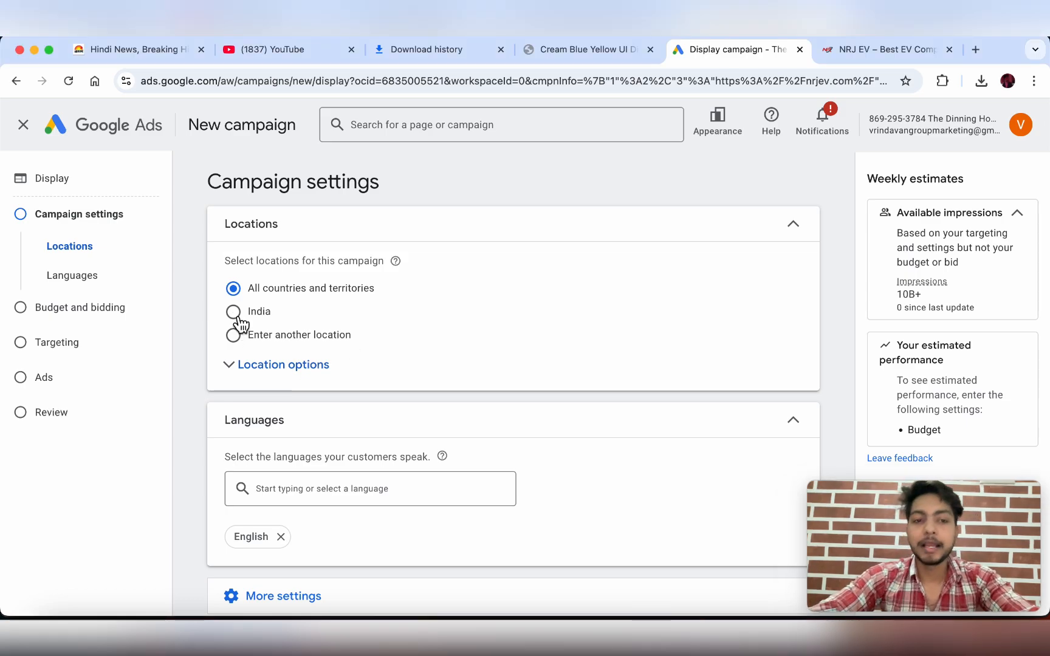
left_click(234, 313)
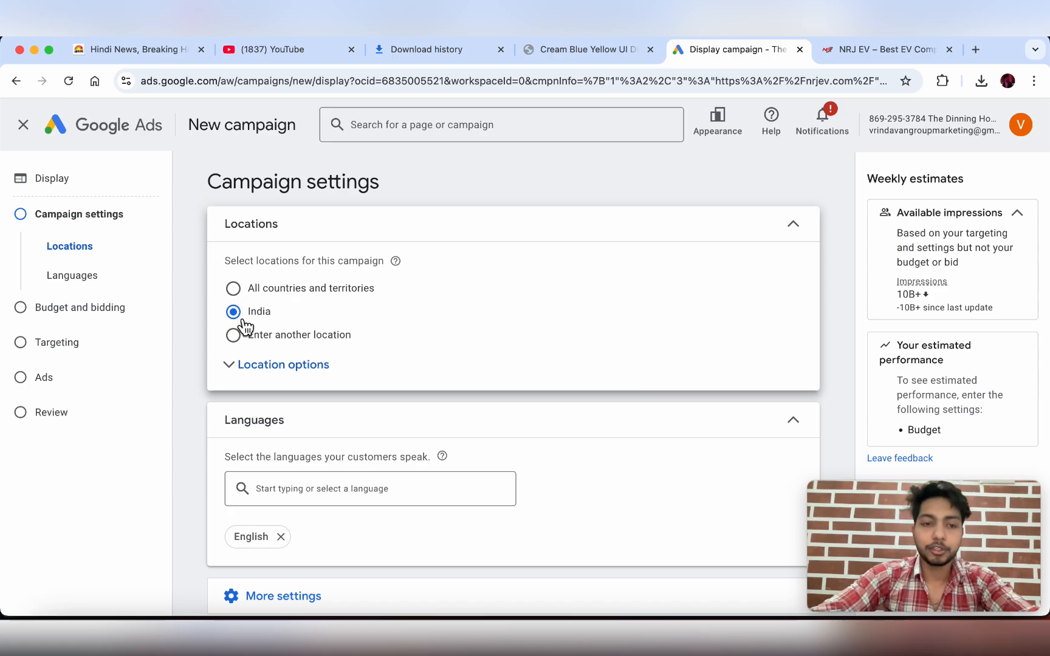
left_click(234, 336)
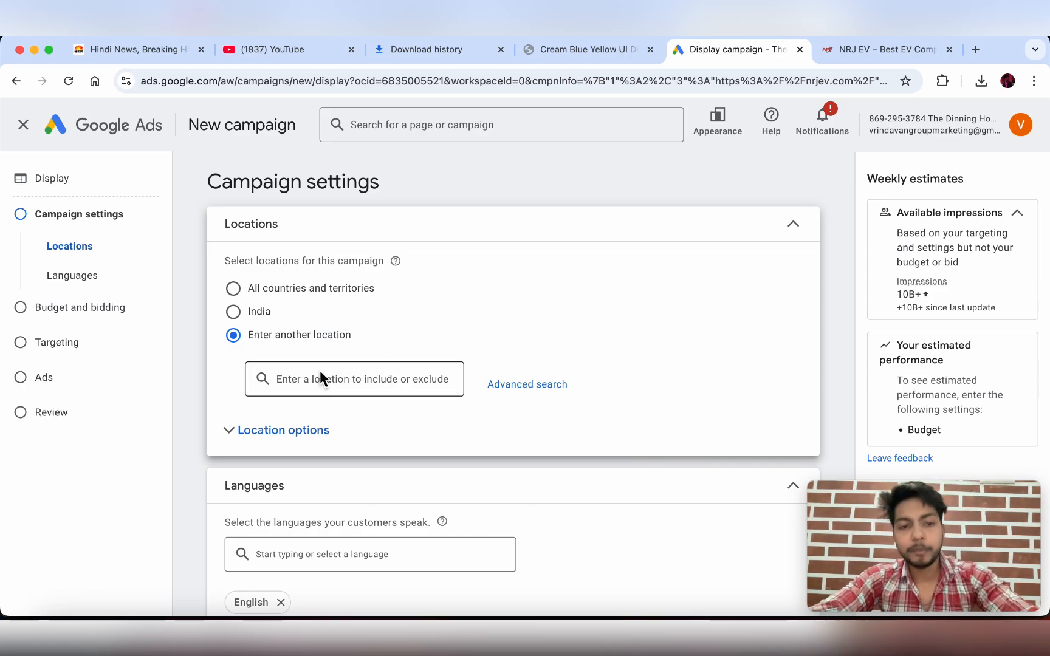
left_click(235, 312)
left_click(234, 335)
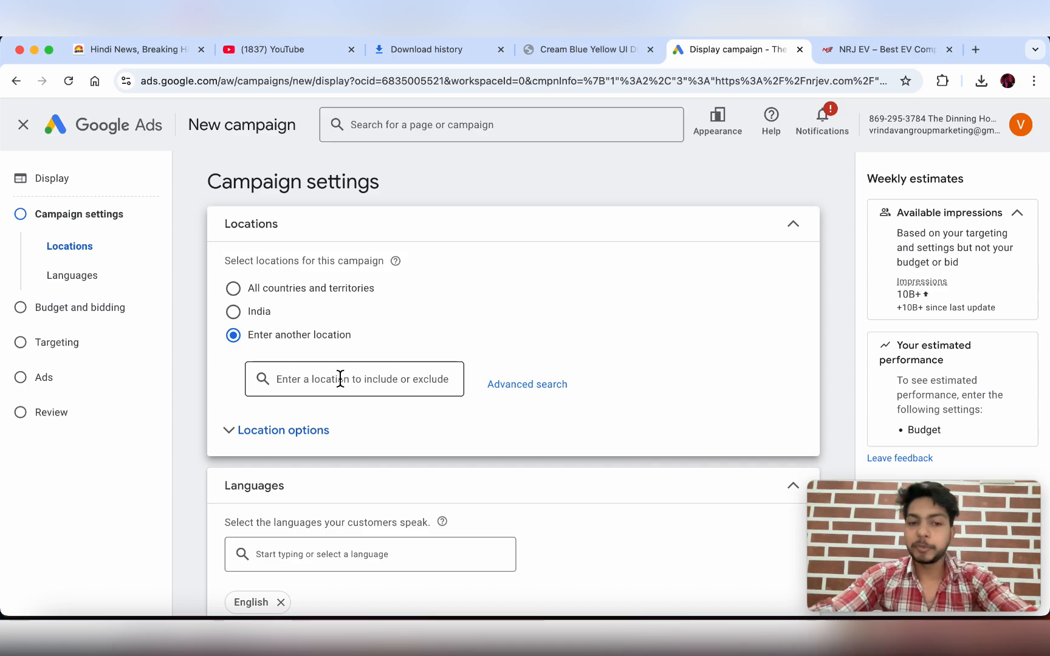
- Add Bihar and Uttar Pradesh as locations, then set targeting back to all of India
type("biahr")
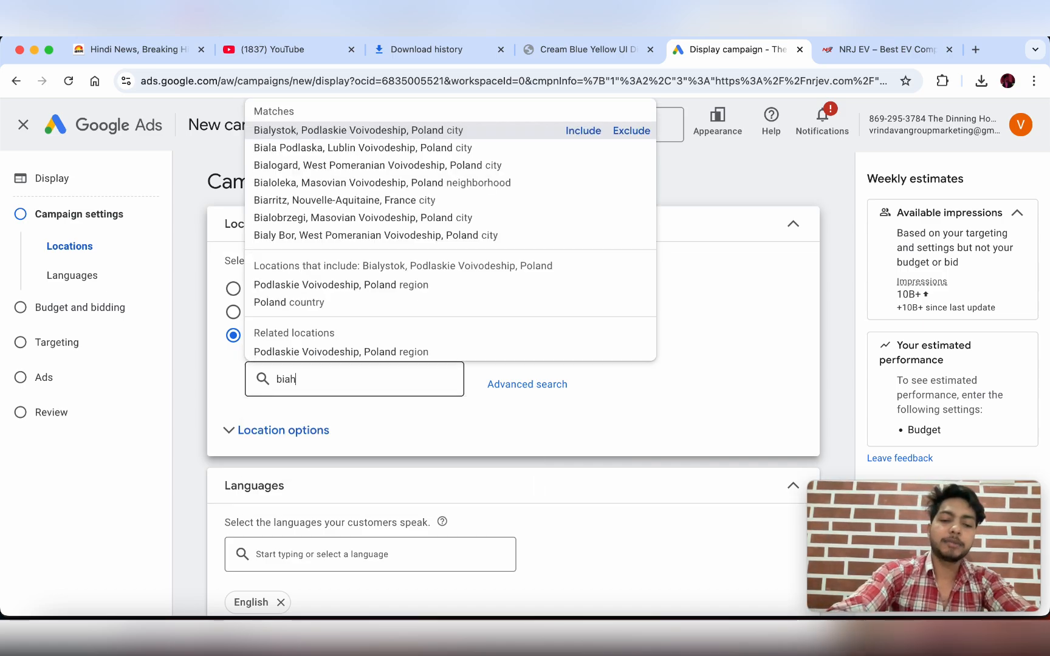
key("BackSpace")
key("BackSpace")
key("BackSpace")
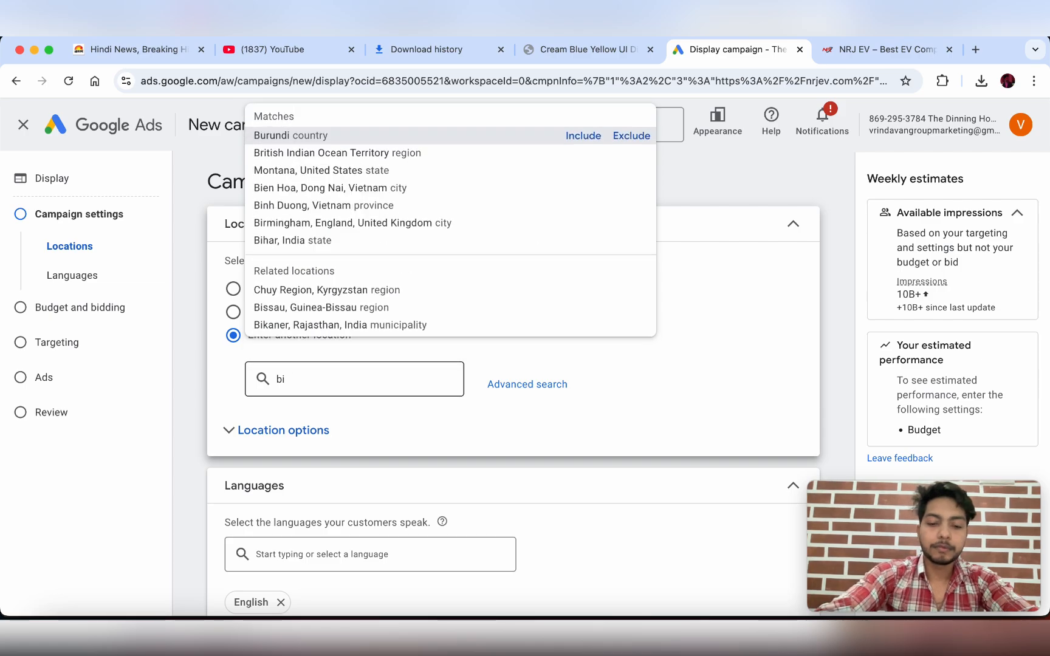
left_click(303, 131)
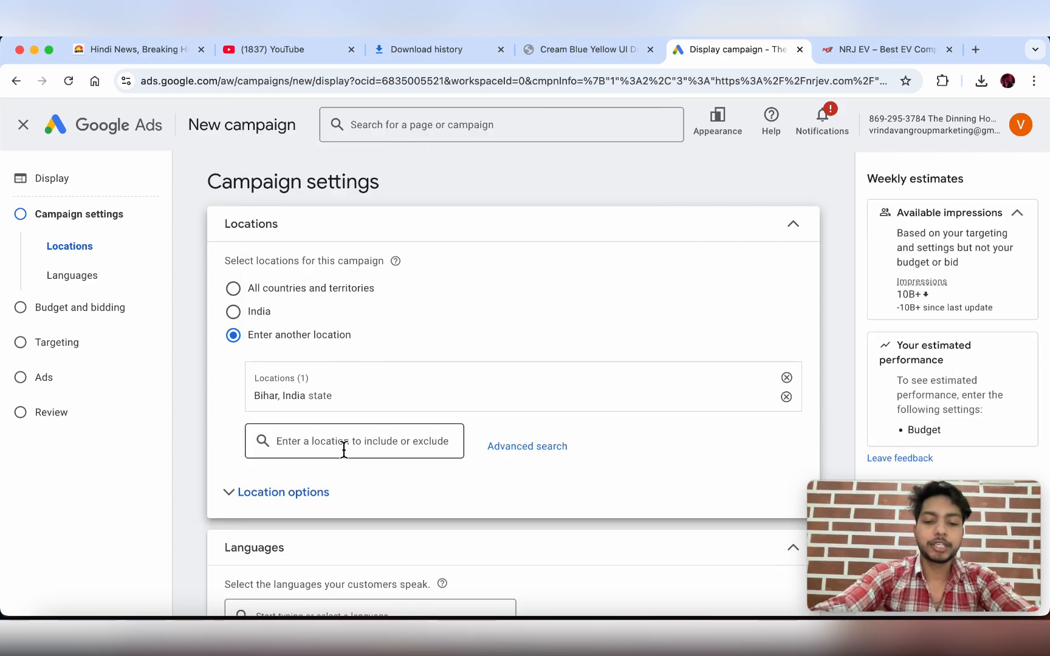
type("uttar pradesh")
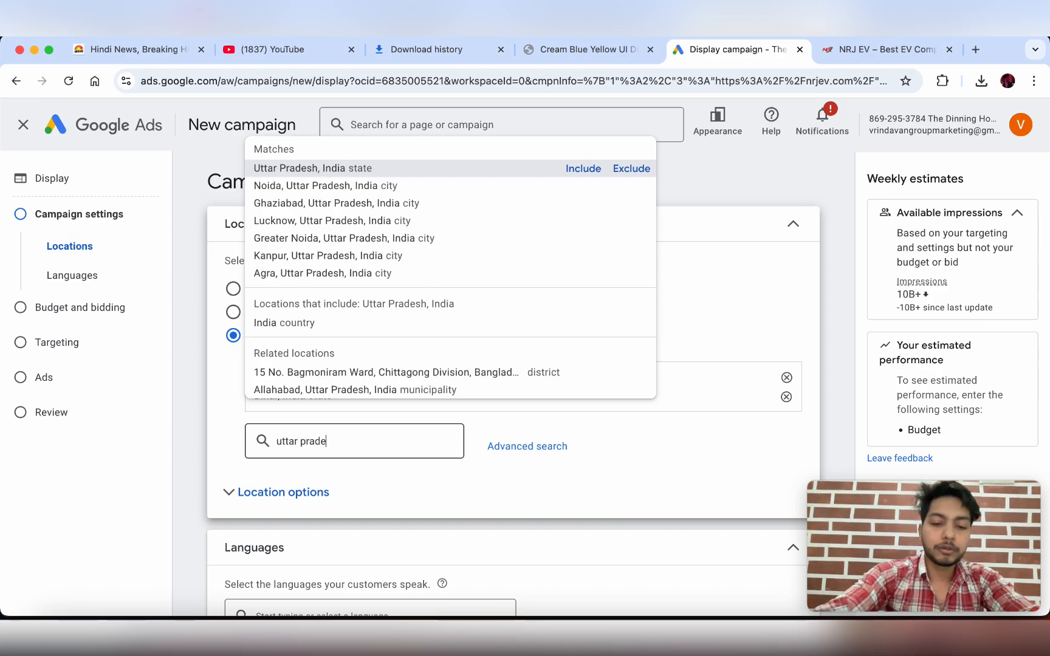
left_click(314, 170)
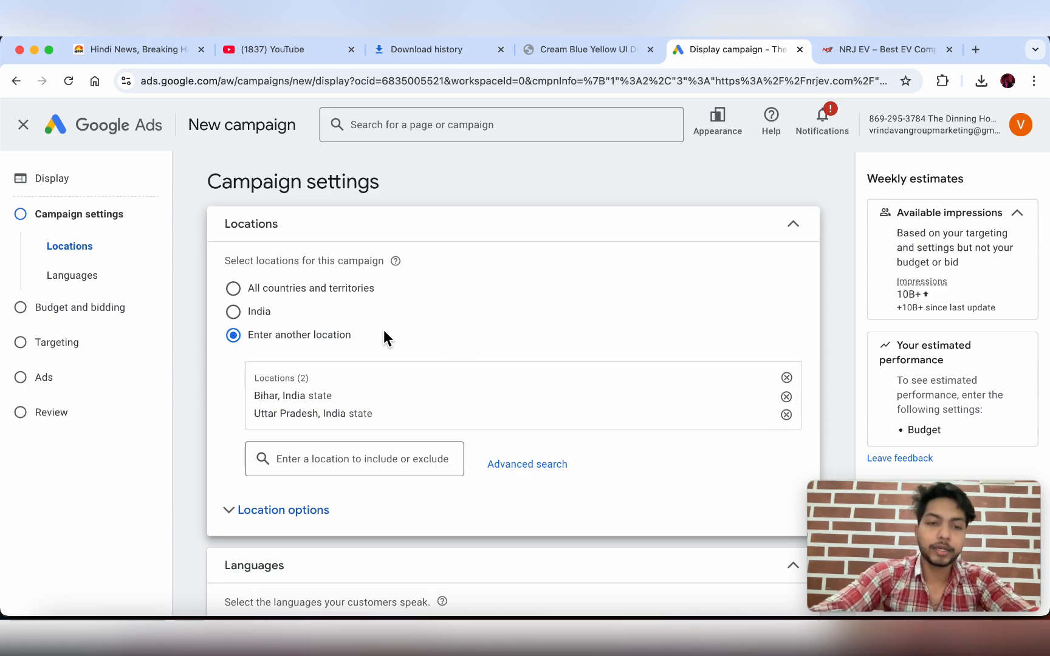
left_click(234, 311)
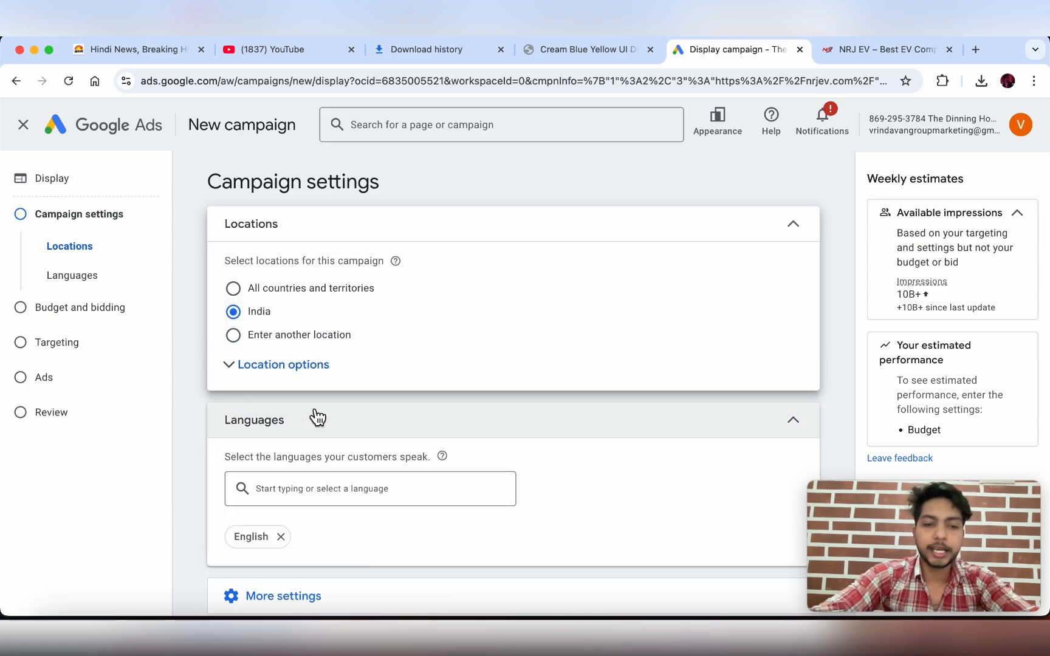
- Add Hindi as a campaign language alongside English and expand More settings
scroll(389, 396, "down", 2)
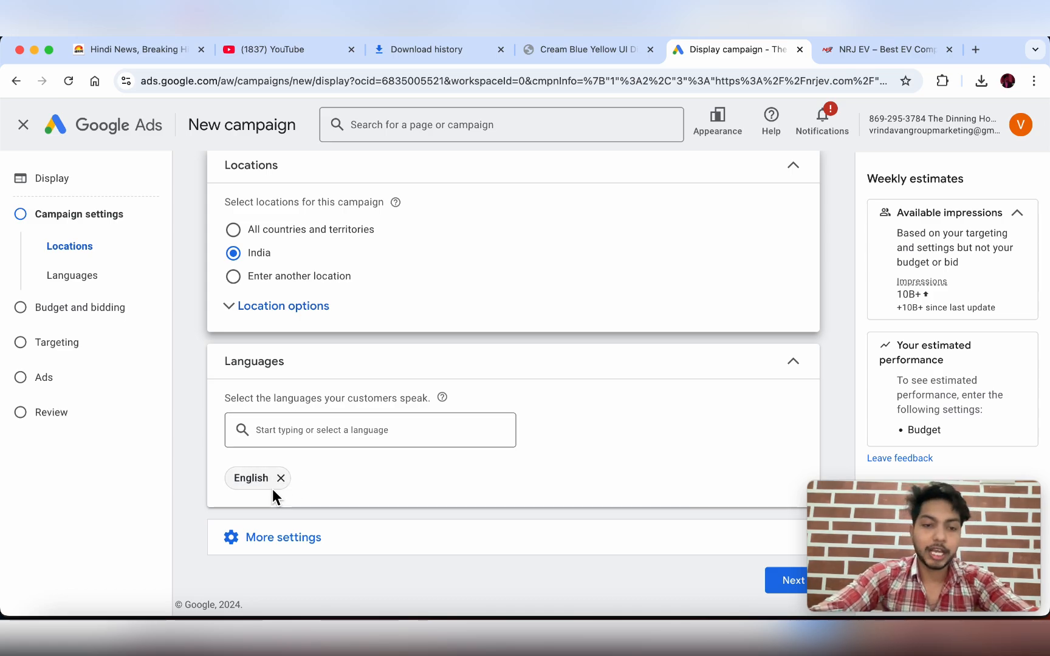
left_click(283, 435)
type("hindi")
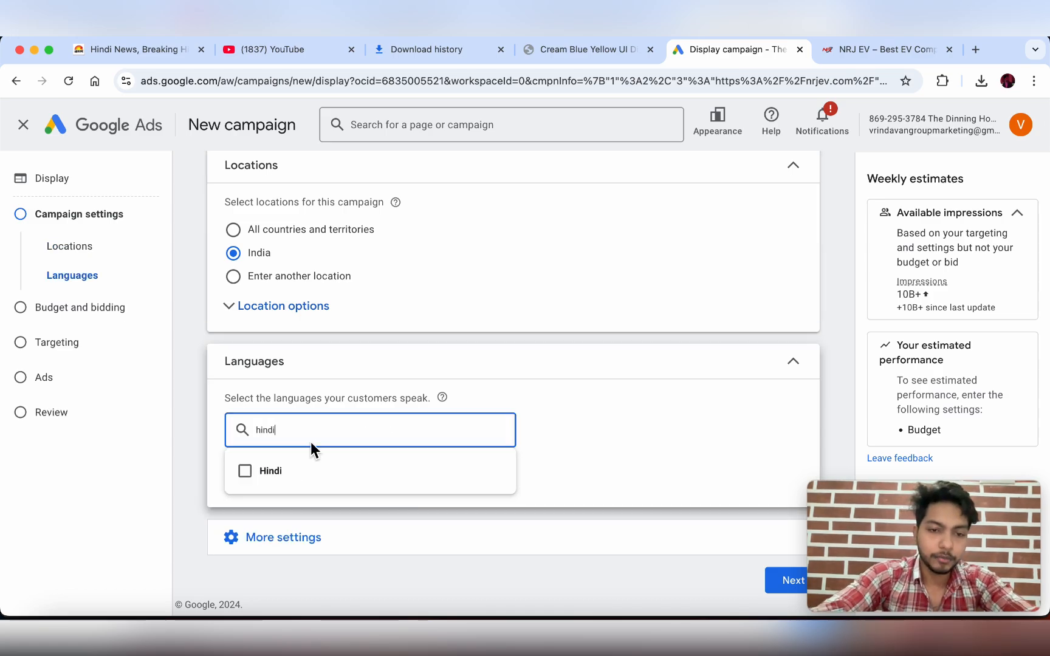
left_click(311, 480)
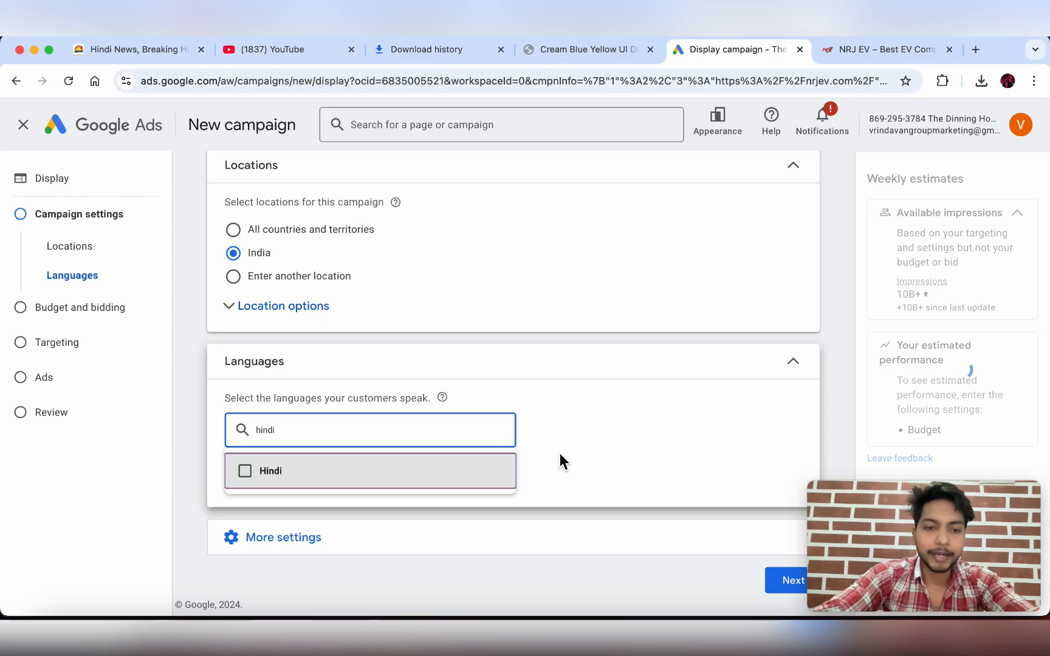
left_click(445, 476)
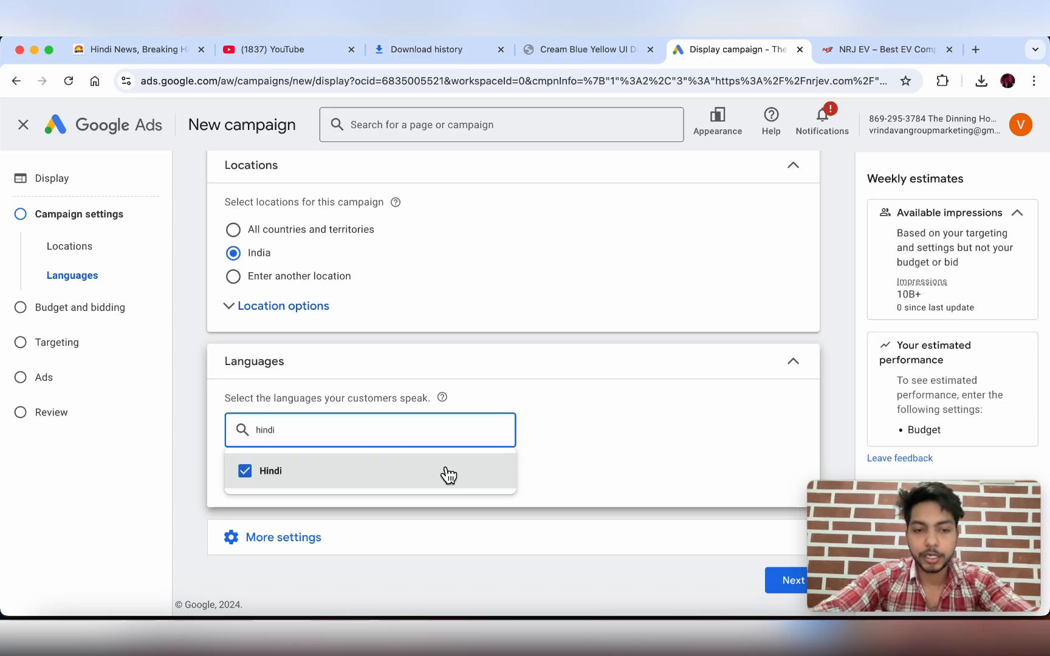
left_click(577, 455)
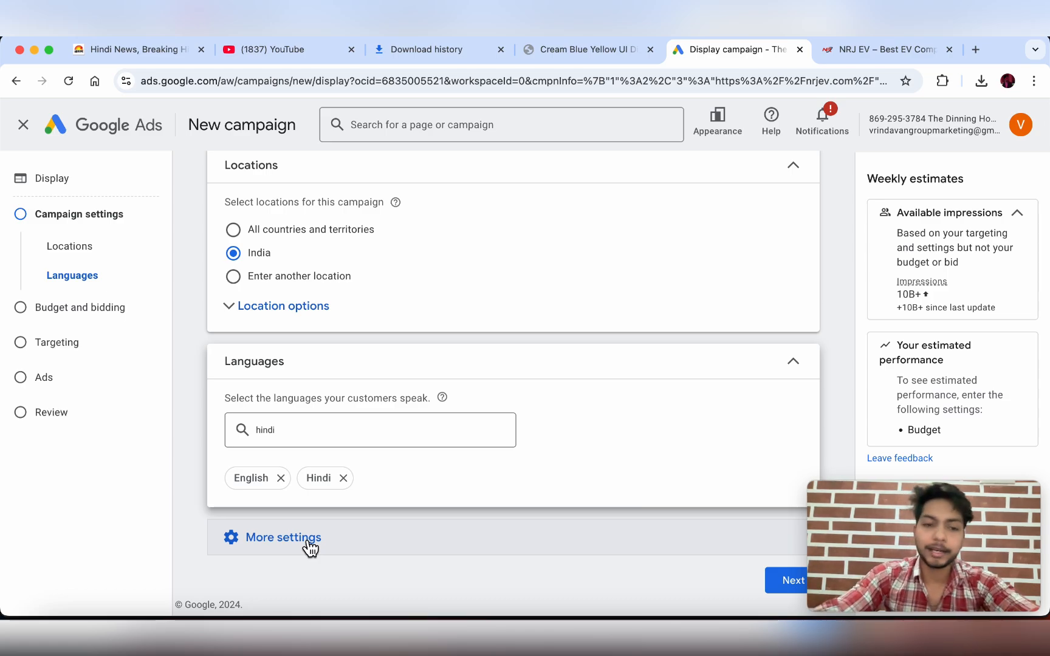
left_click(283, 537)
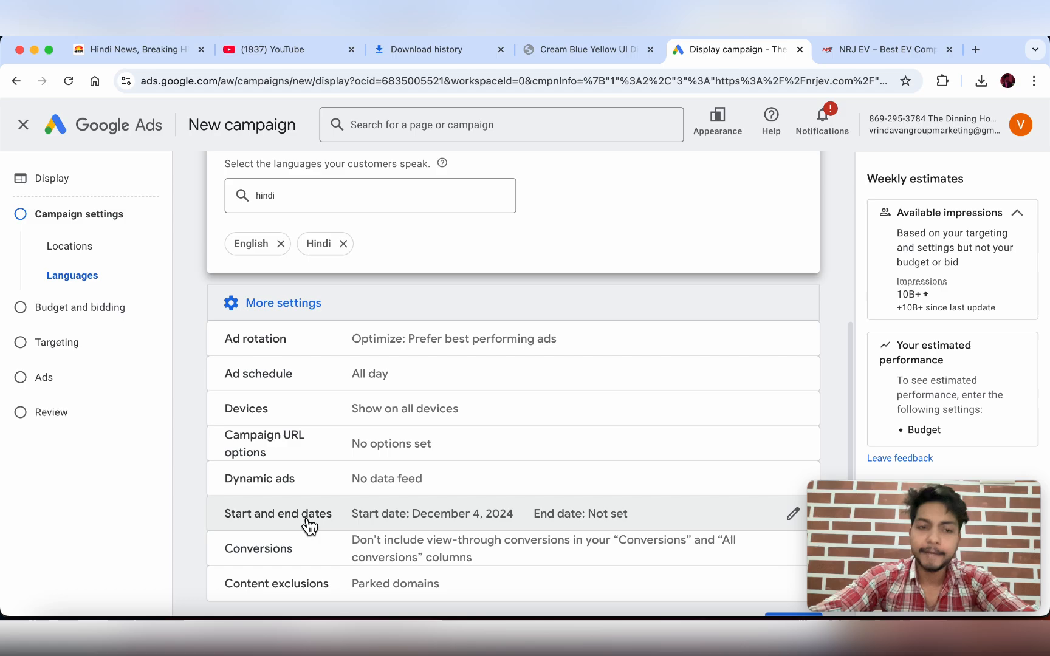
- Review ad rotation on Optimize and keep the ad schedule at all days, all day
left_click(360, 351)
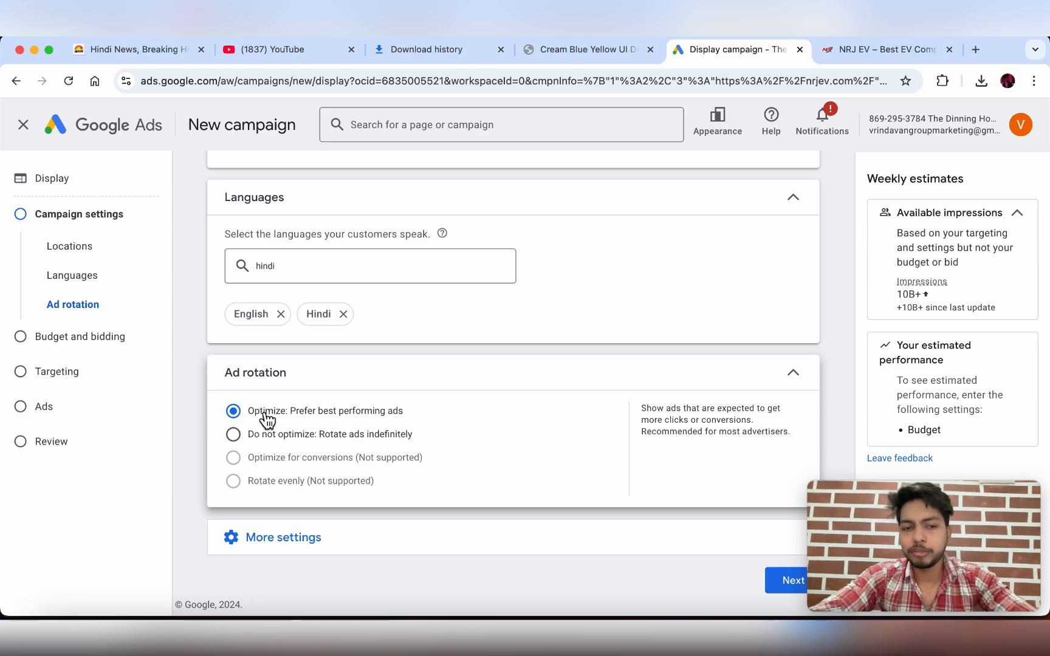
left_click(336, 550)
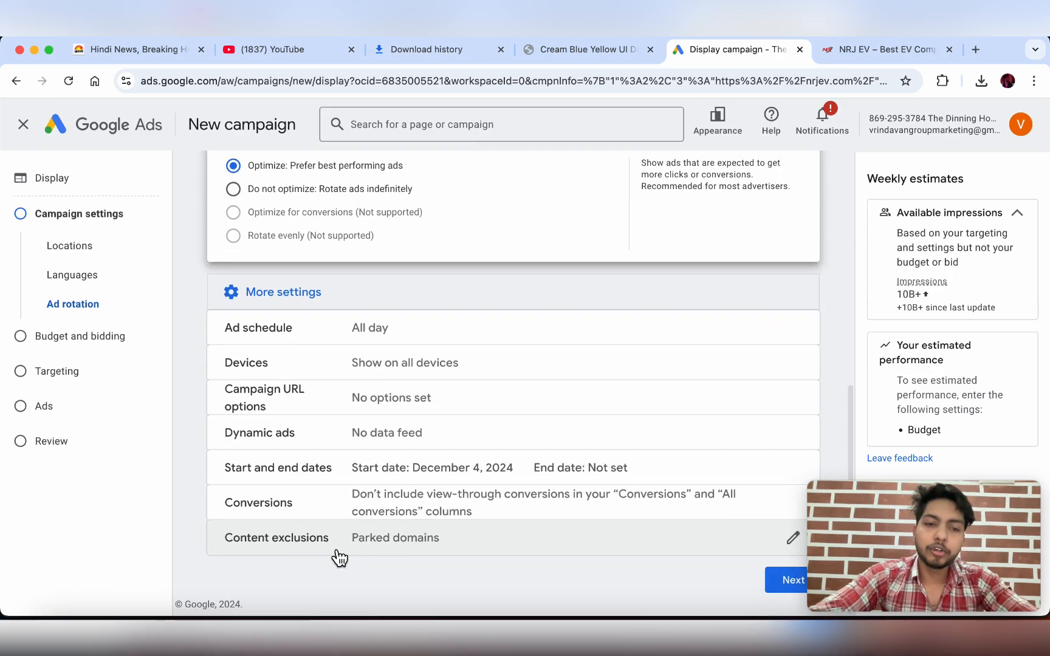
left_click(314, 340)
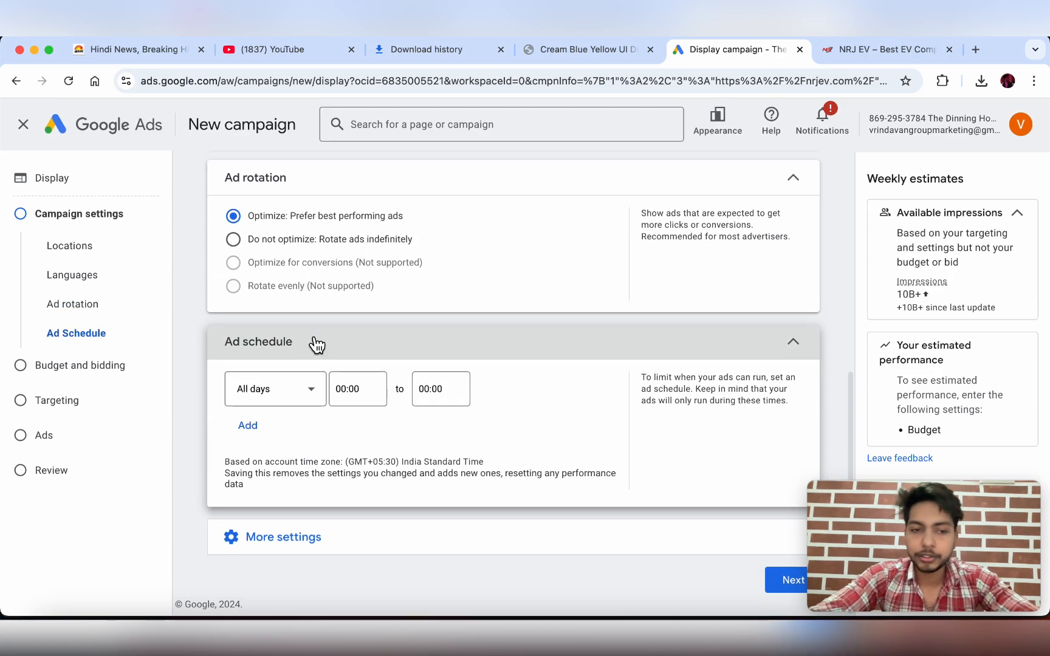
left_click(311, 396)
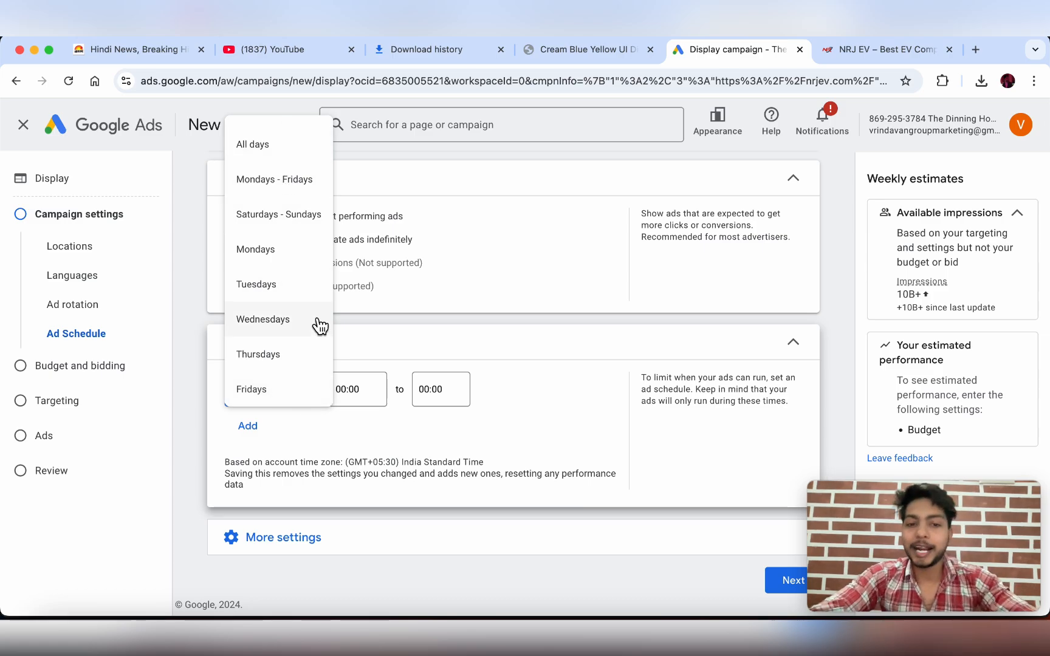
left_click(417, 355)
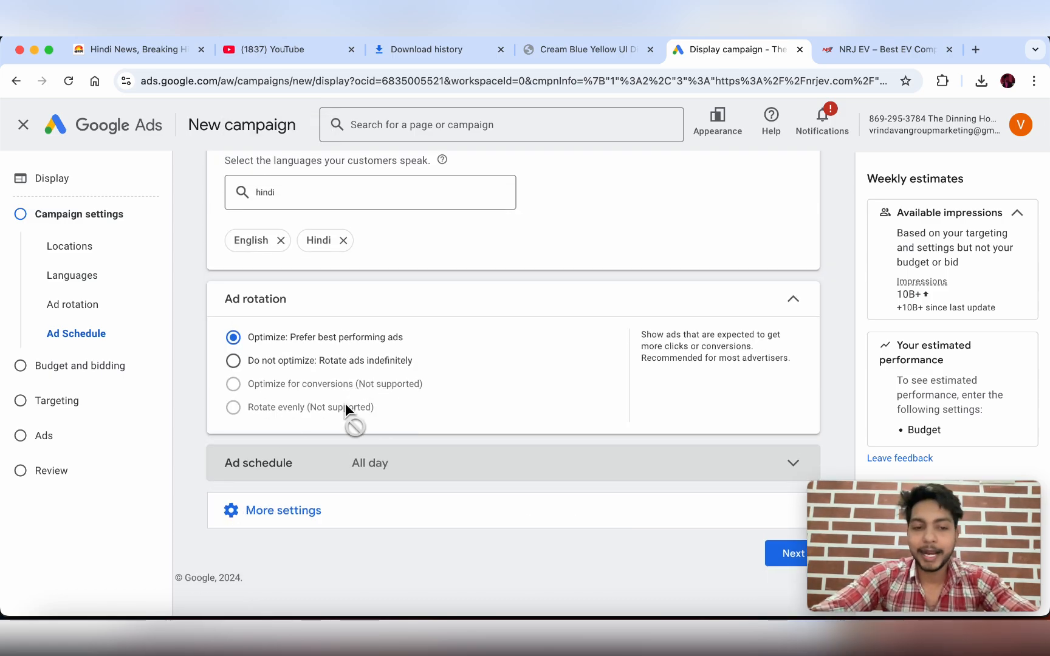
- Expand the Devices setting to change device targeting
left_click(282, 510)
scroll(281, 516, "down", 3)
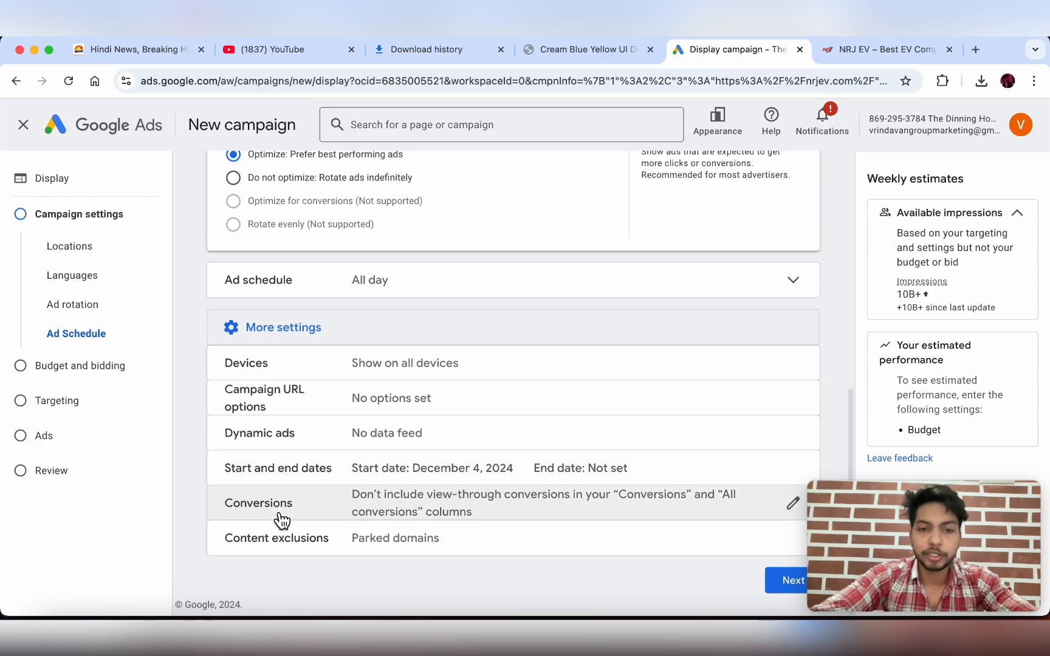
left_click(489, 372)
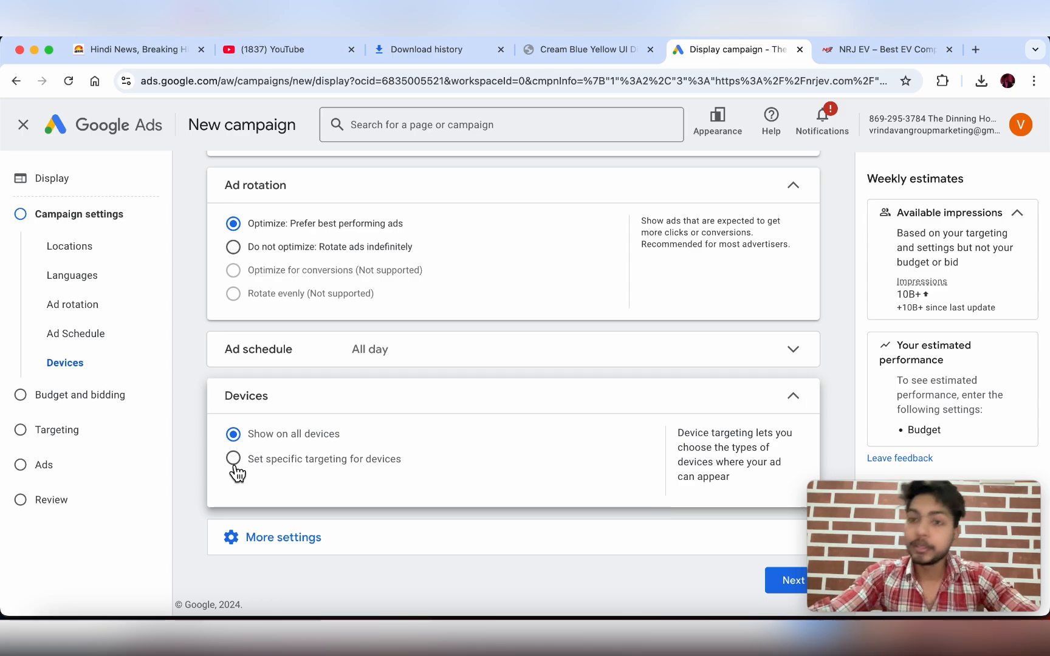
- Choose specific device targeting and keep all device models
left_click(234, 462)
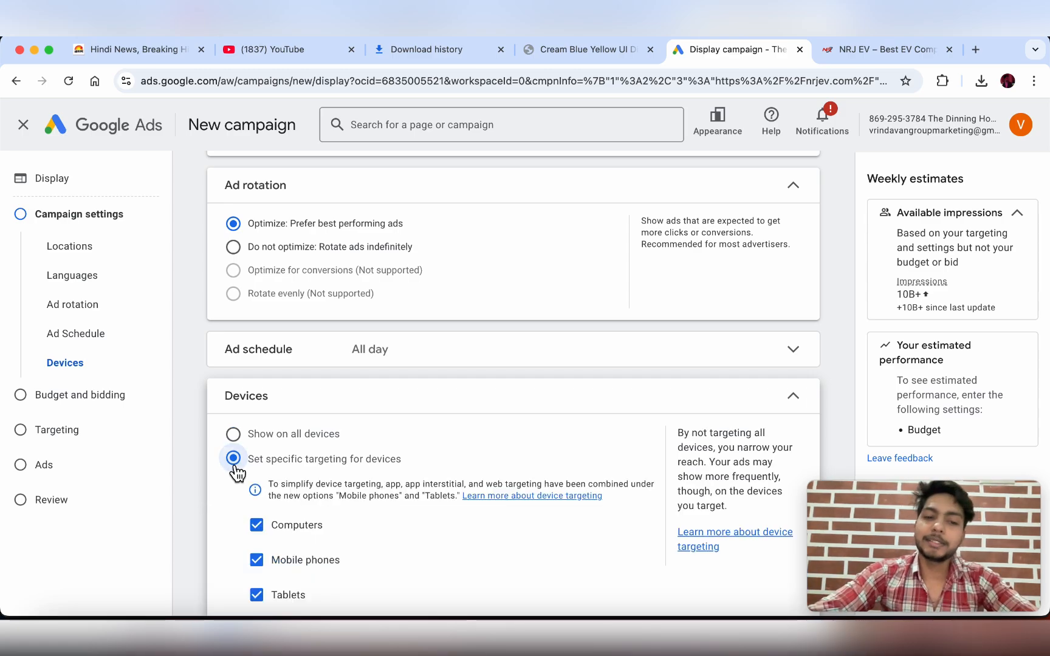
scroll(280, 486, "down", 3)
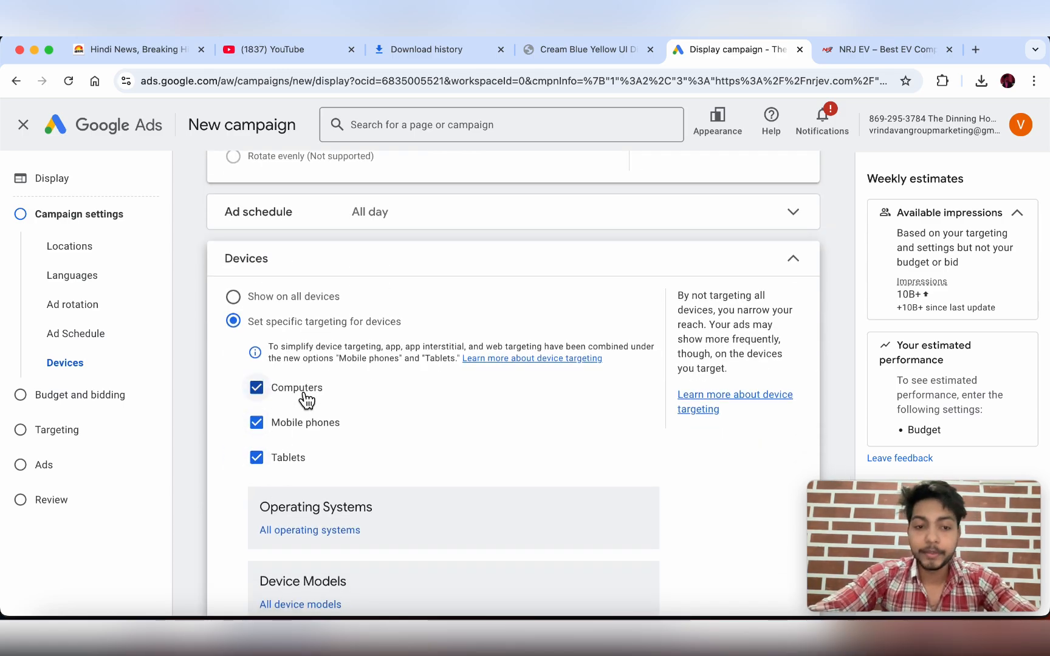
scroll(322, 408, "down", 1)
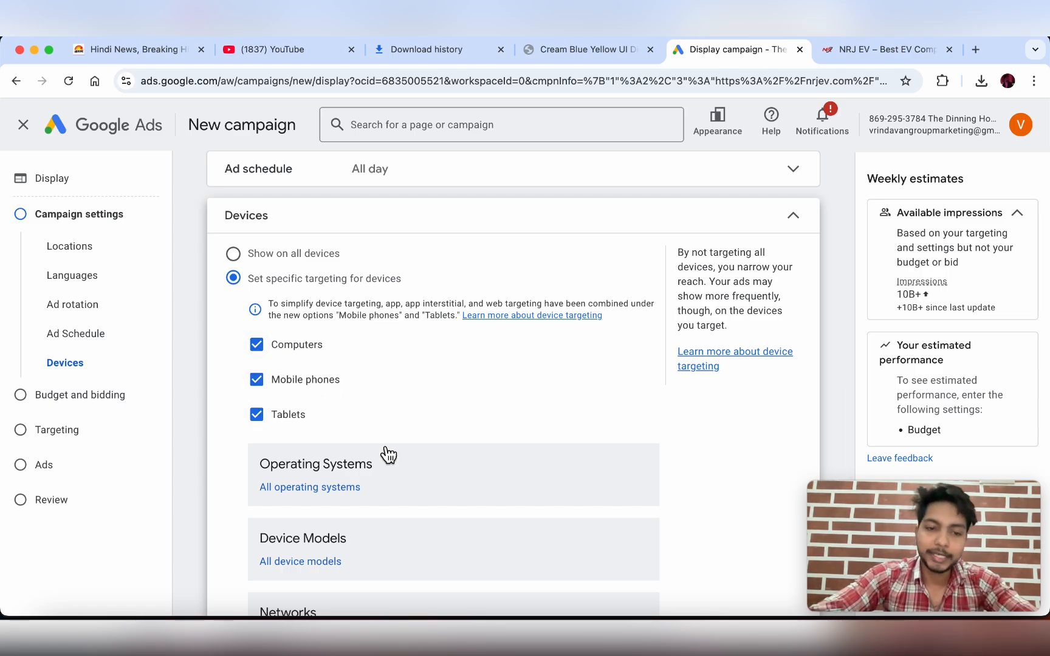
scroll(386, 453, "down", 2)
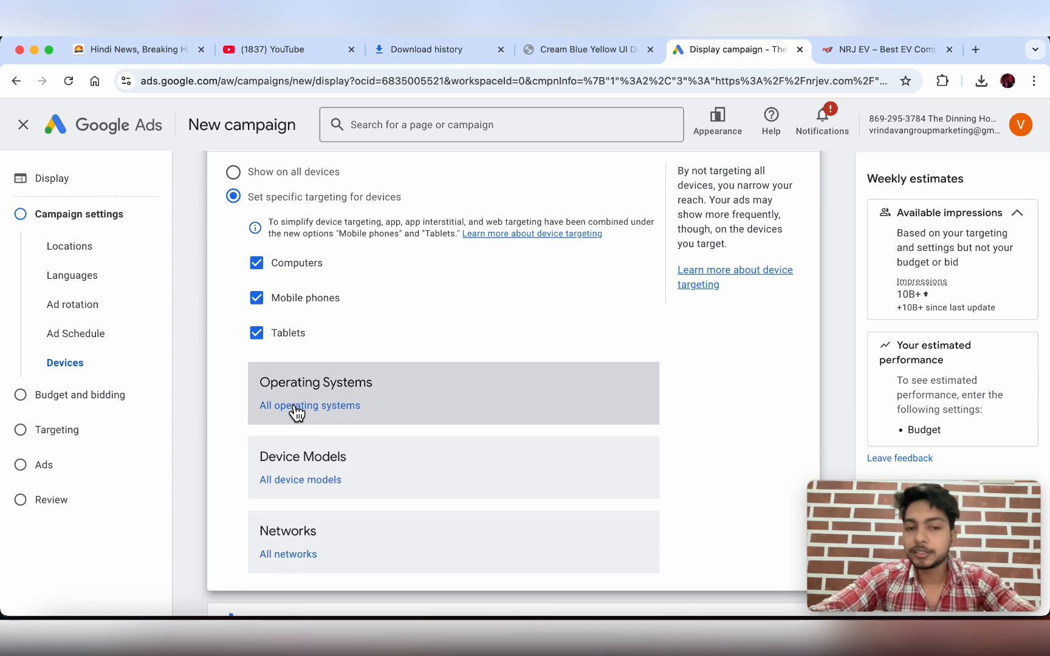
left_click(317, 481)
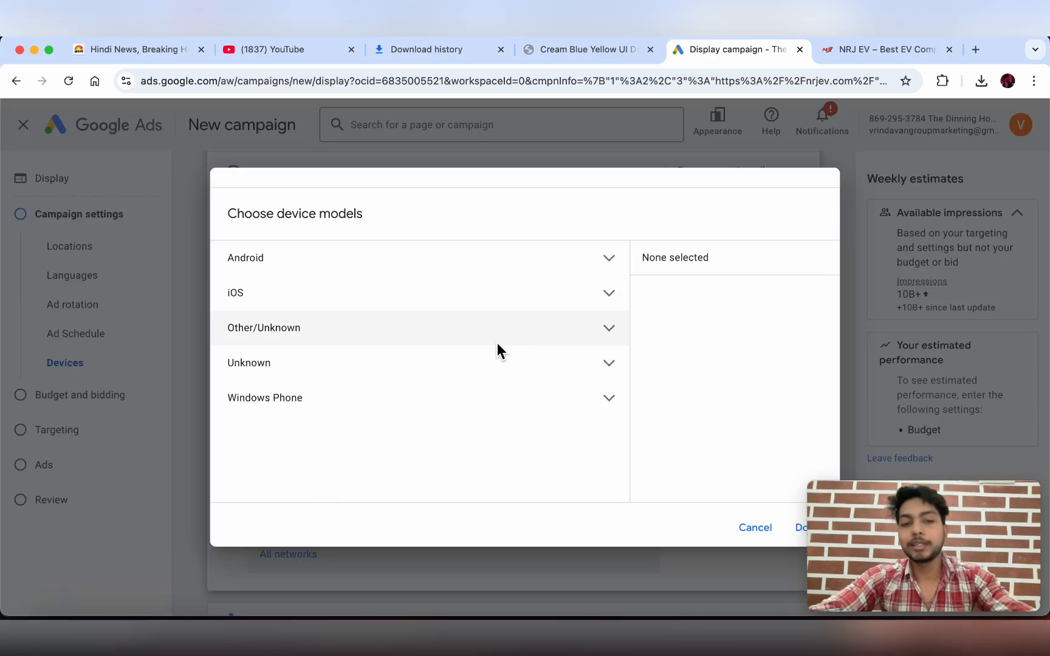
left_click(795, 523)
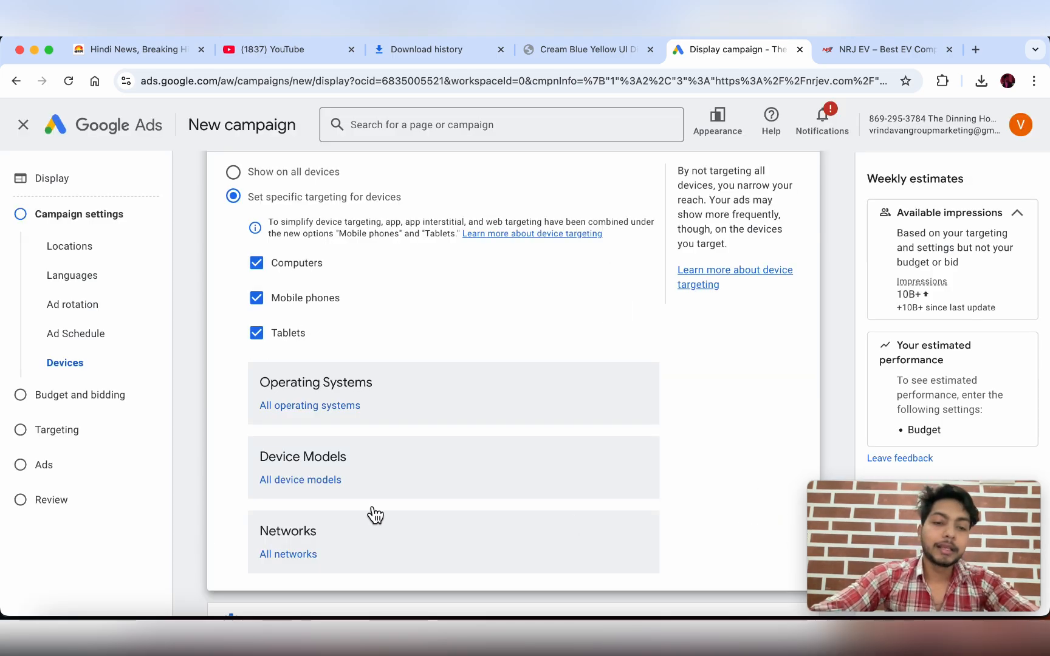
- Target all Indian mobile networks and review device targeting for phones and tablets only
scroll(364, 512, "down", 2)
left_click(321, 483)
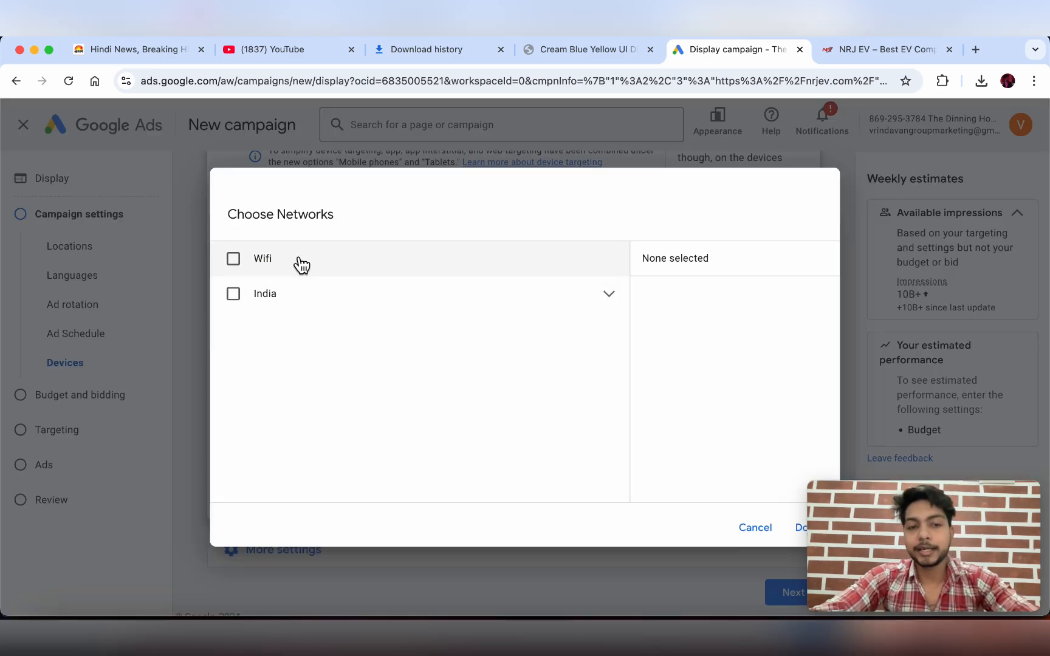
left_click(304, 296)
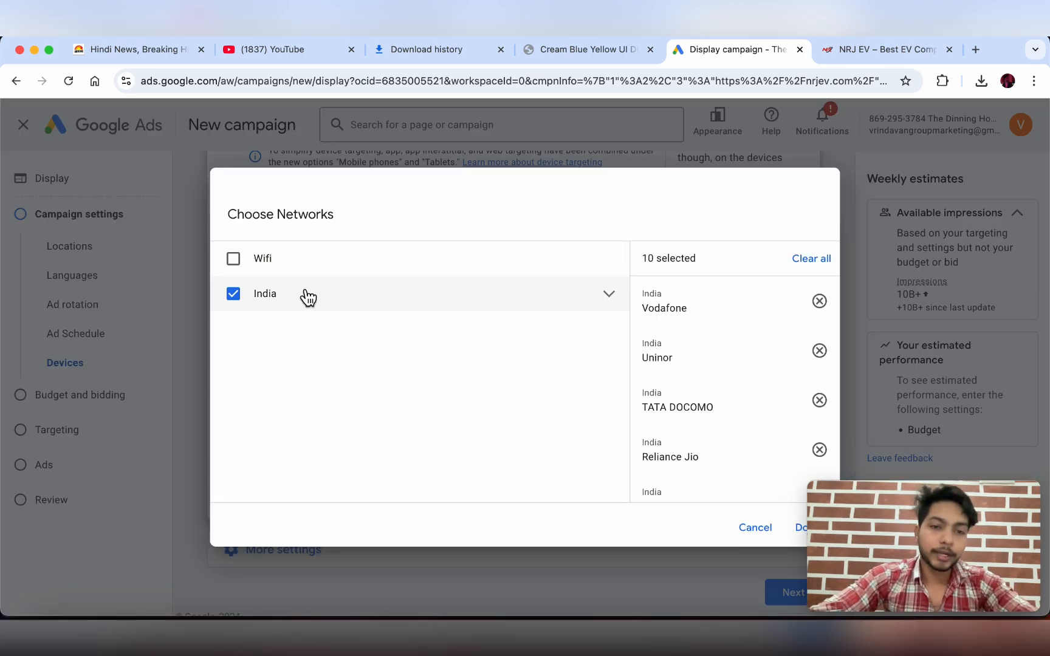
scroll(731, 384, "down", 5)
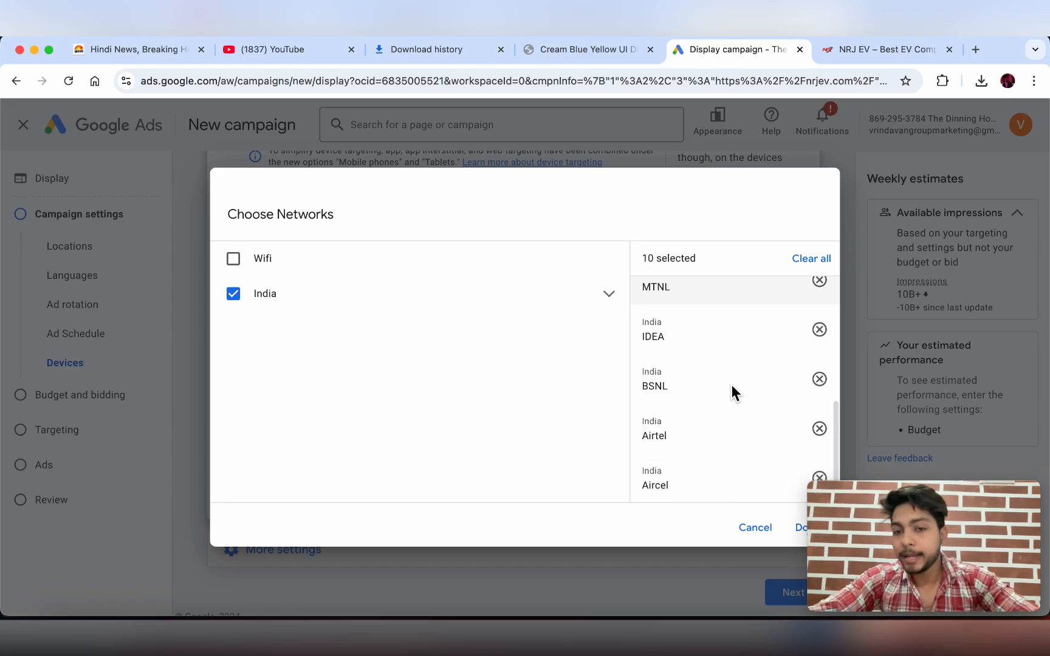
scroll(731, 384, "up", 5)
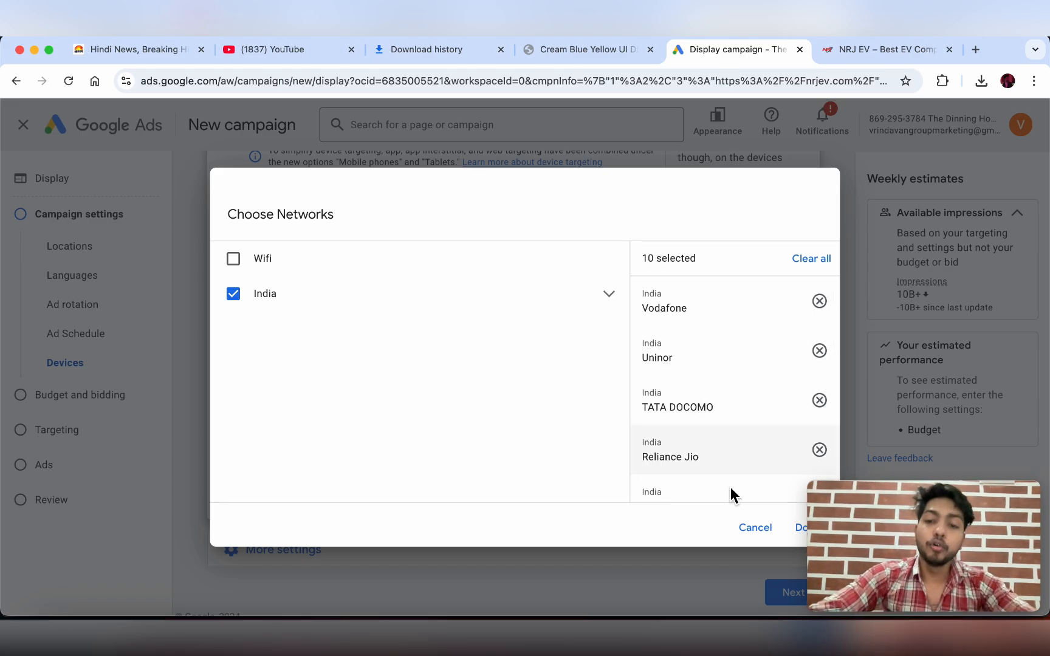
left_click(754, 529)
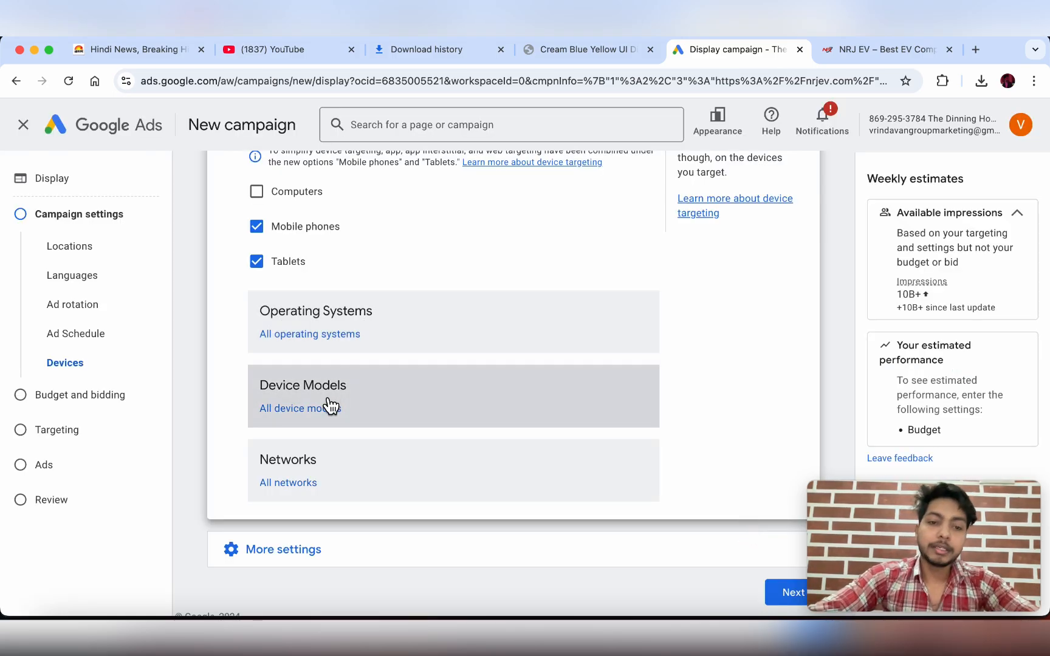
scroll(331, 406, "down", 1)
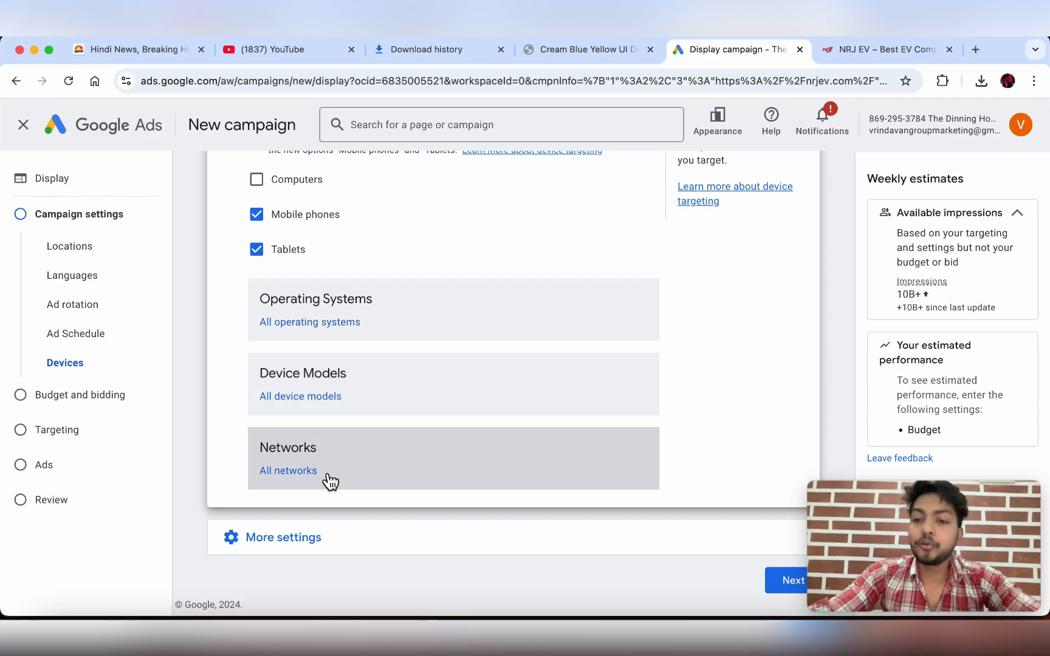
scroll(328, 481, "up", 4)
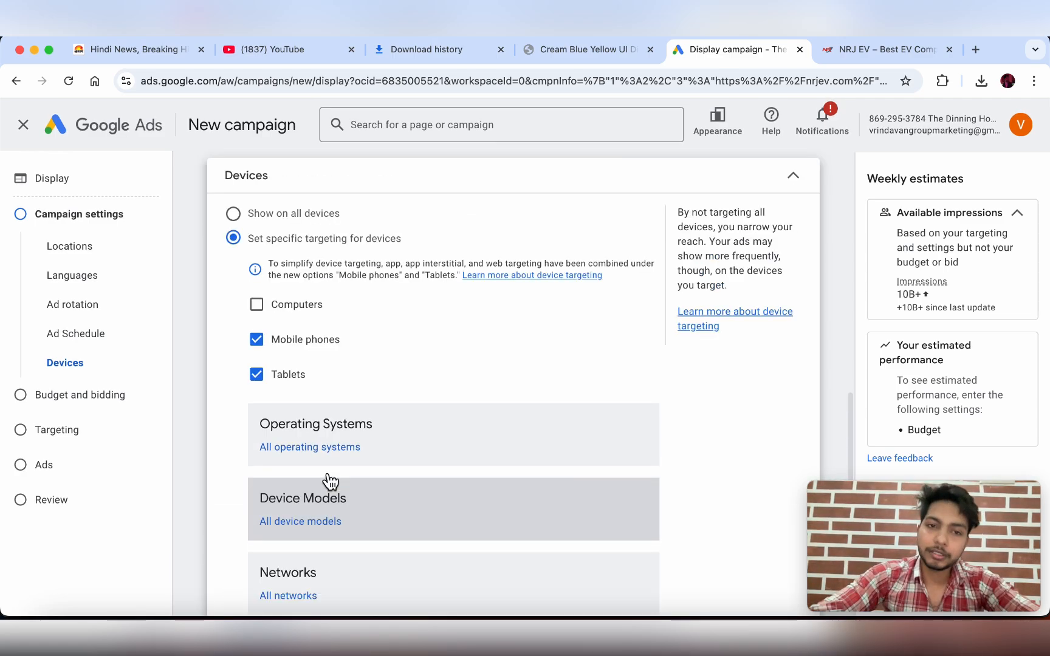
scroll(328, 480, "down", 3)
scroll(249, 226, "up", 2)
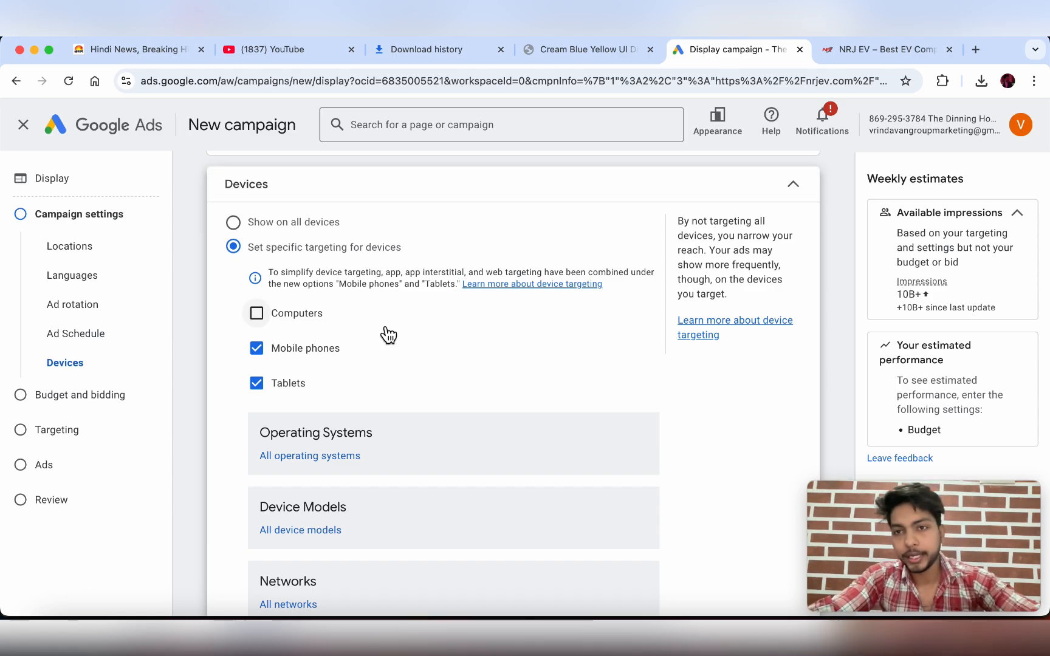
scroll(365, 395, "down", 3)
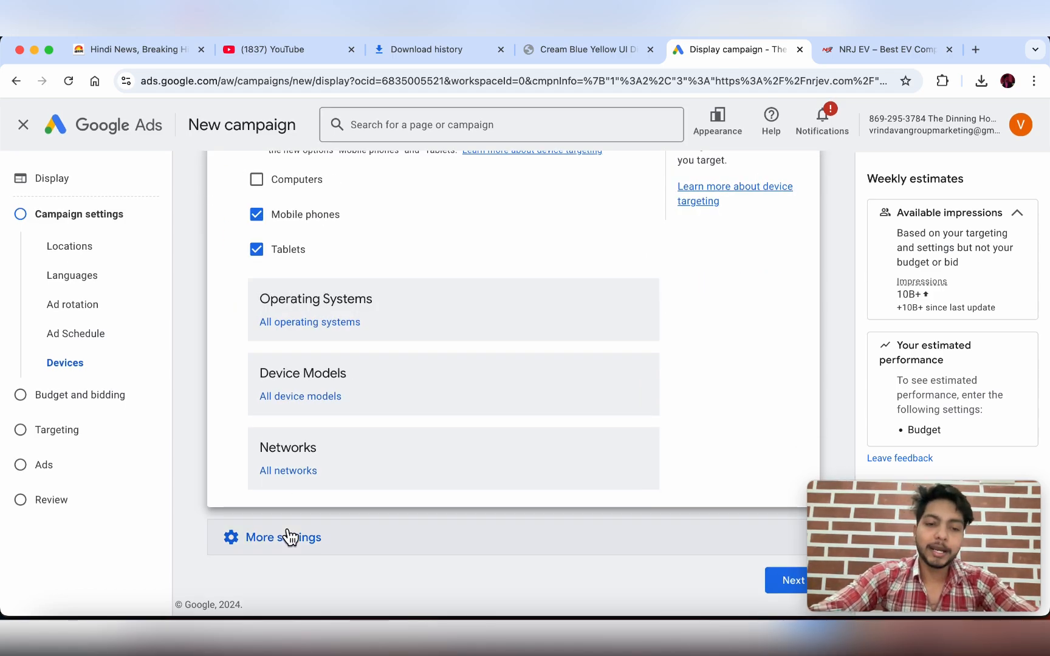
- Expand Campaign URL options and leave tracking empty
scroll(290, 537, "down", 3)
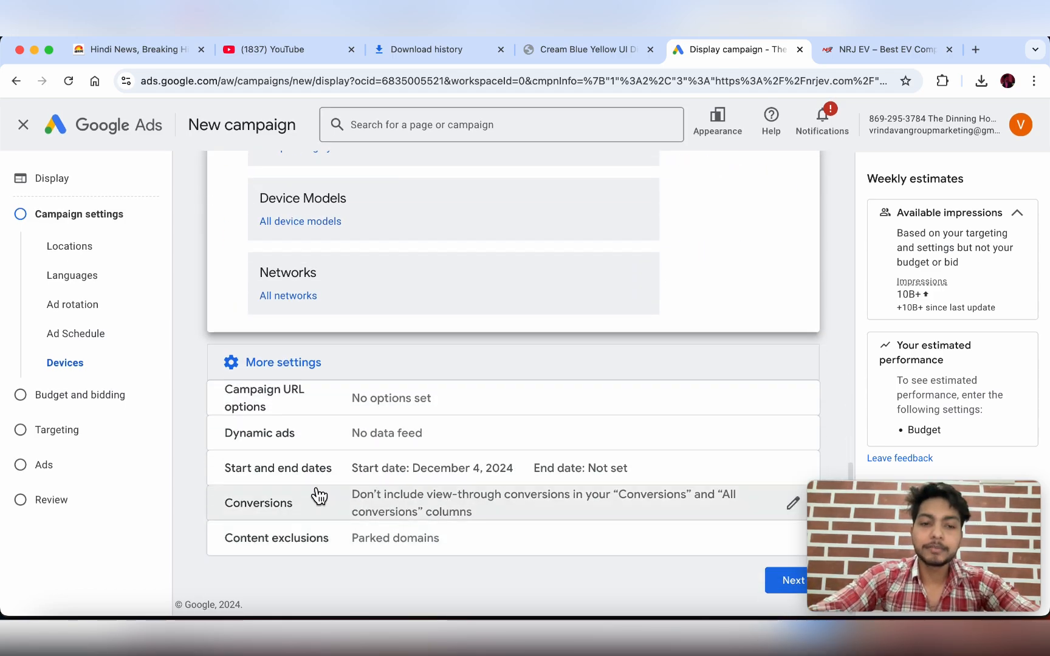
left_click(314, 405)
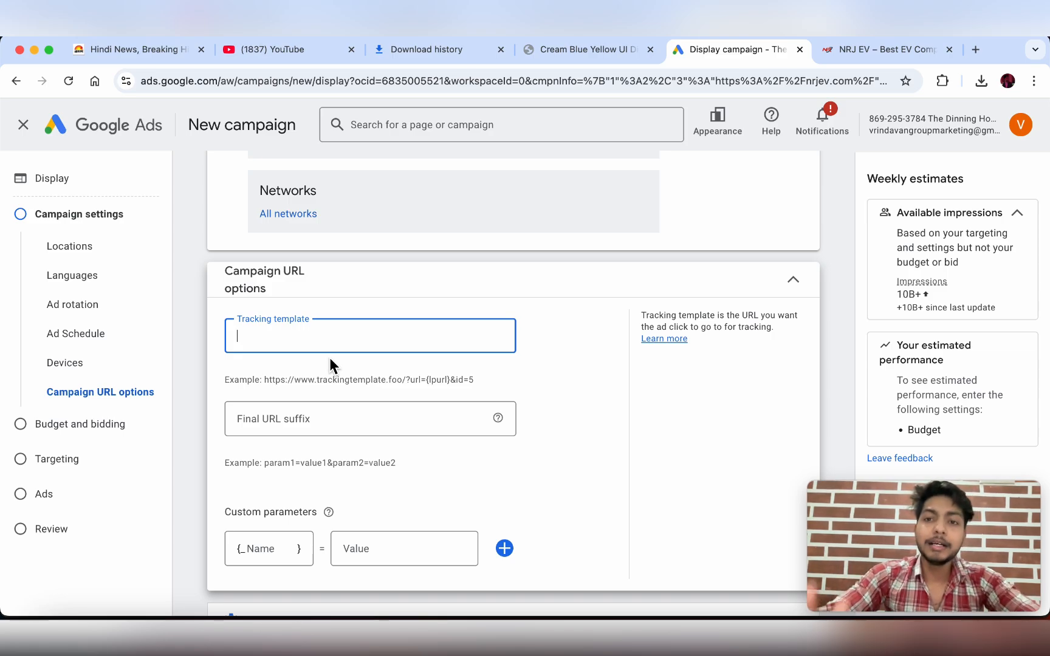
scroll(329, 357, "down", 3)
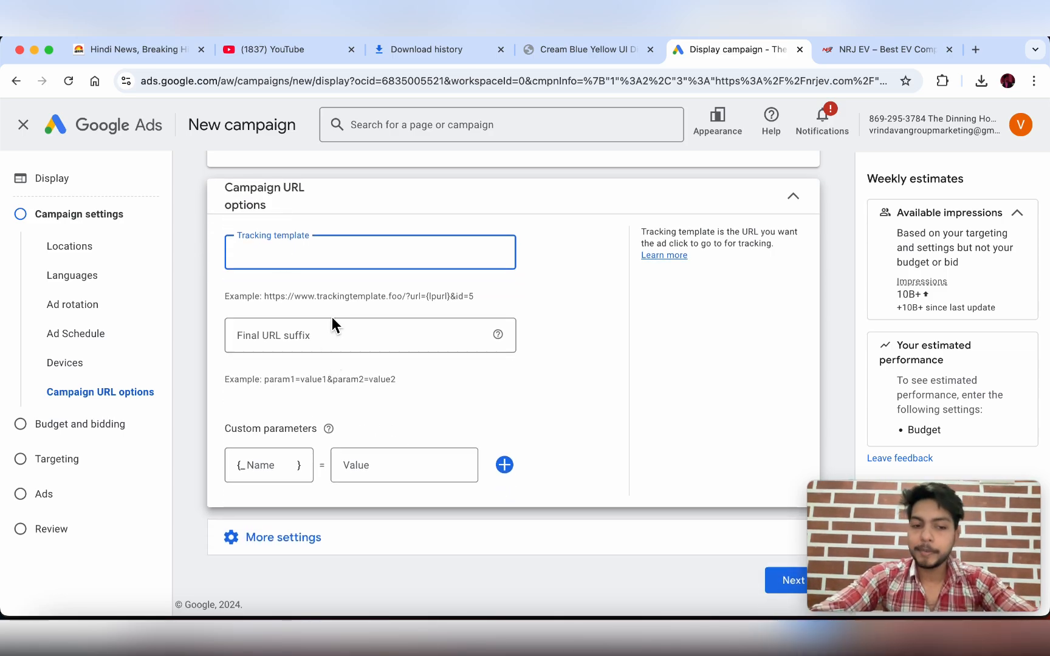
- Turn on the dynamic ads feed, view business types, then turn the feed back off
left_click(292, 549)
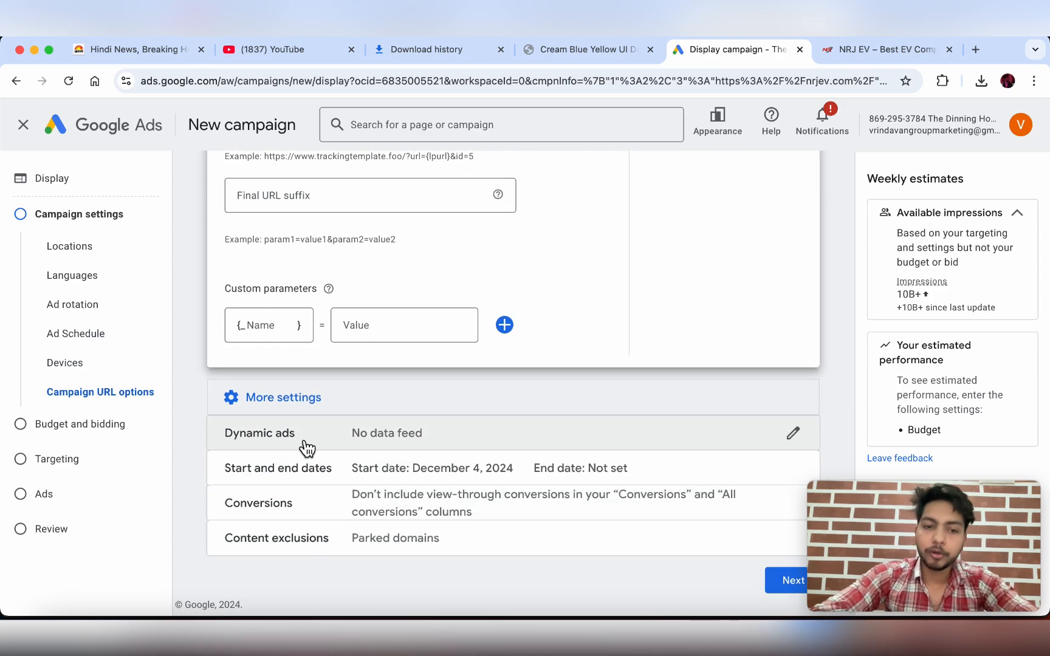
left_click(304, 447)
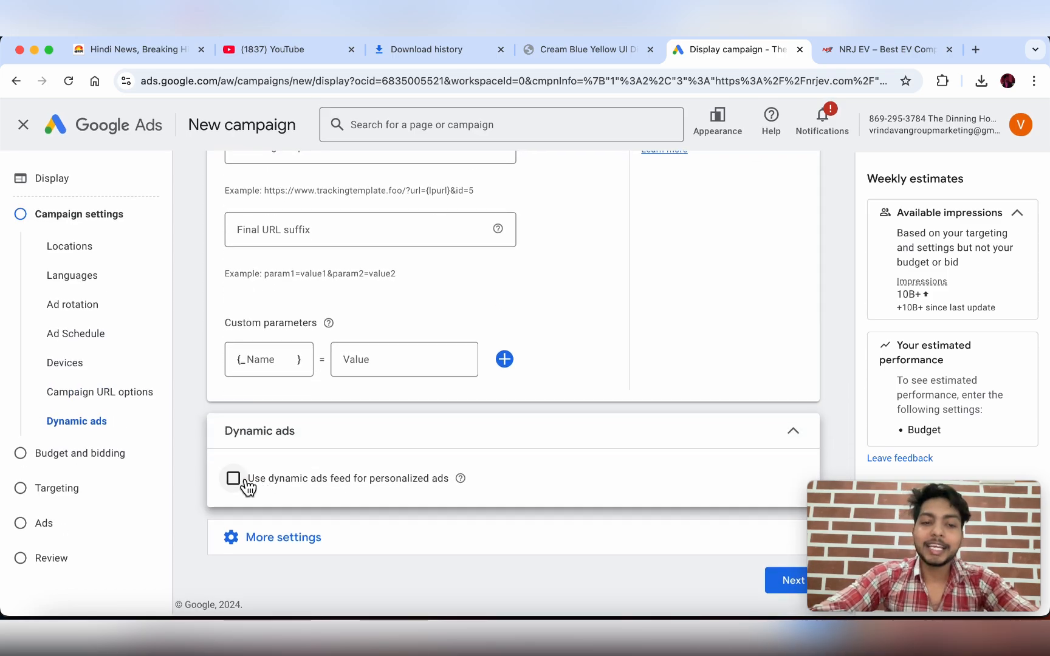
left_click(249, 483)
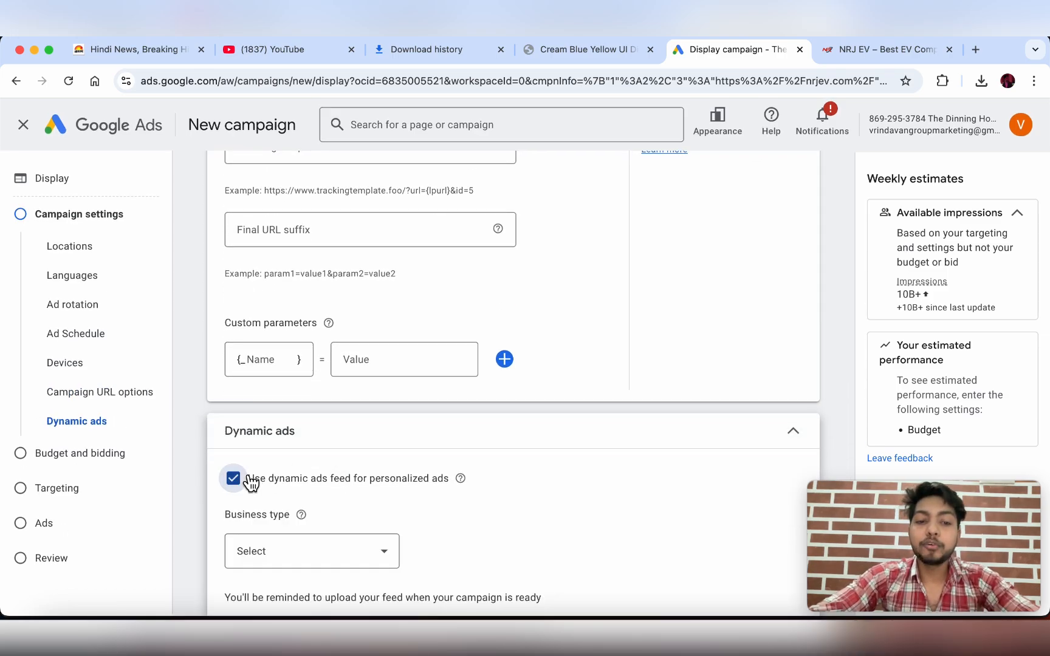
scroll(255, 481, "down", 2)
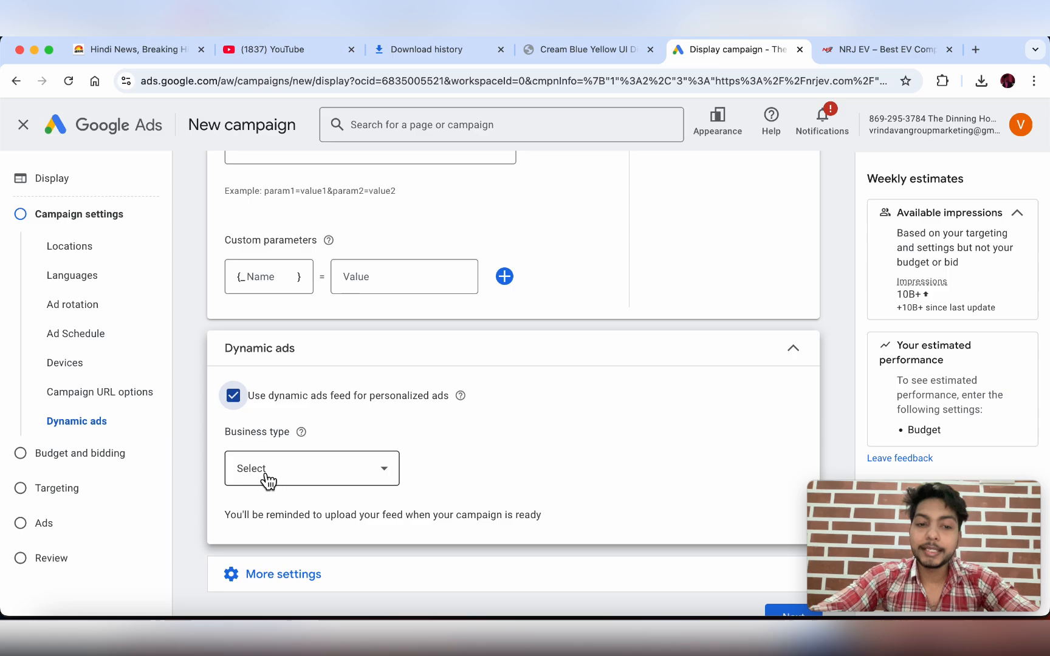
left_click(337, 477)
scroll(335, 476, "down", 1)
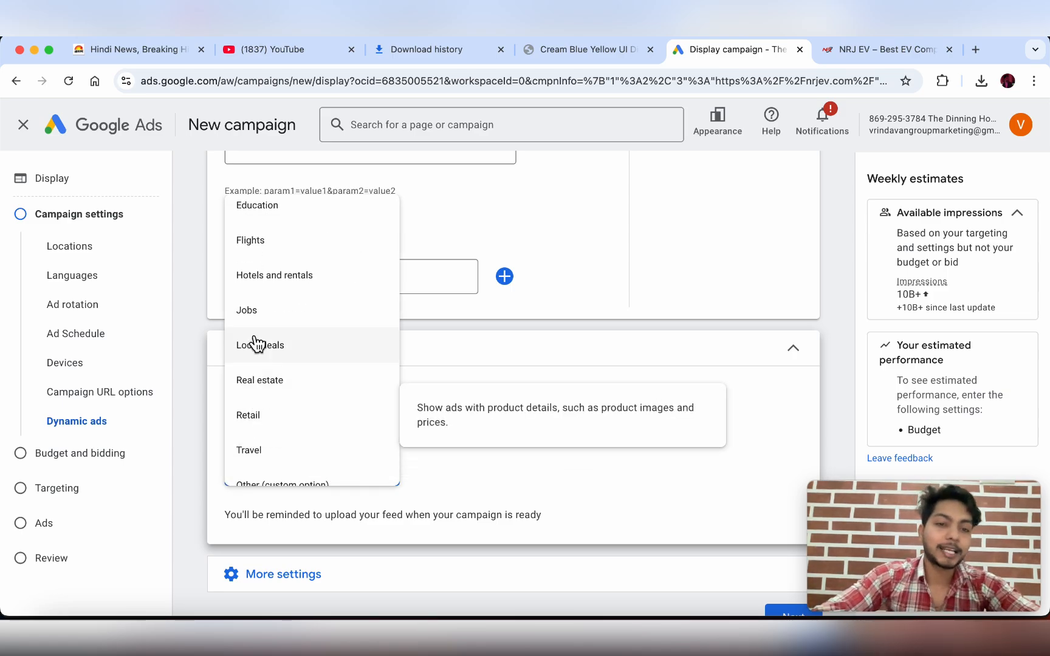
left_click(445, 440)
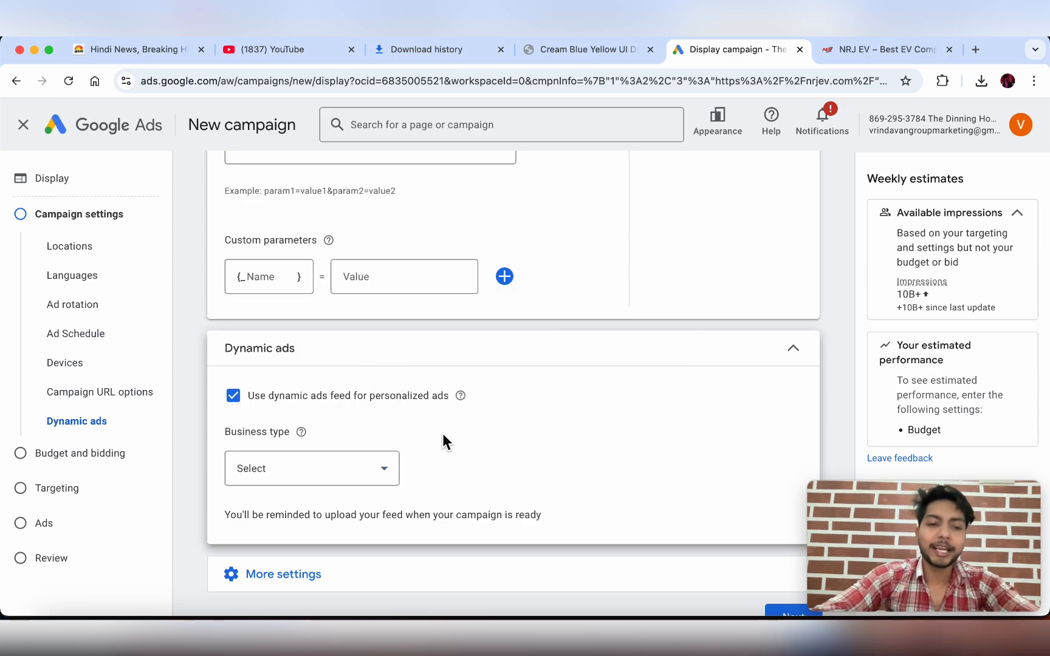
left_click(242, 401)
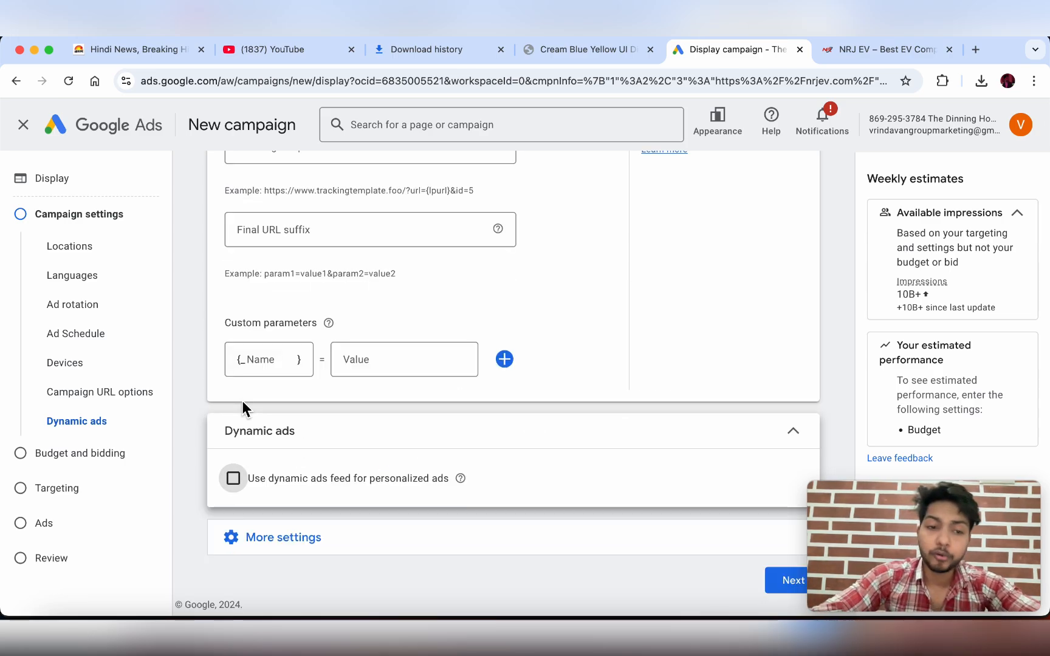
left_click(258, 537)
- Review the Dec 4, 2024 start with no end date and content exclusions excluding parked domains
scroll(258, 542, "down", 3)
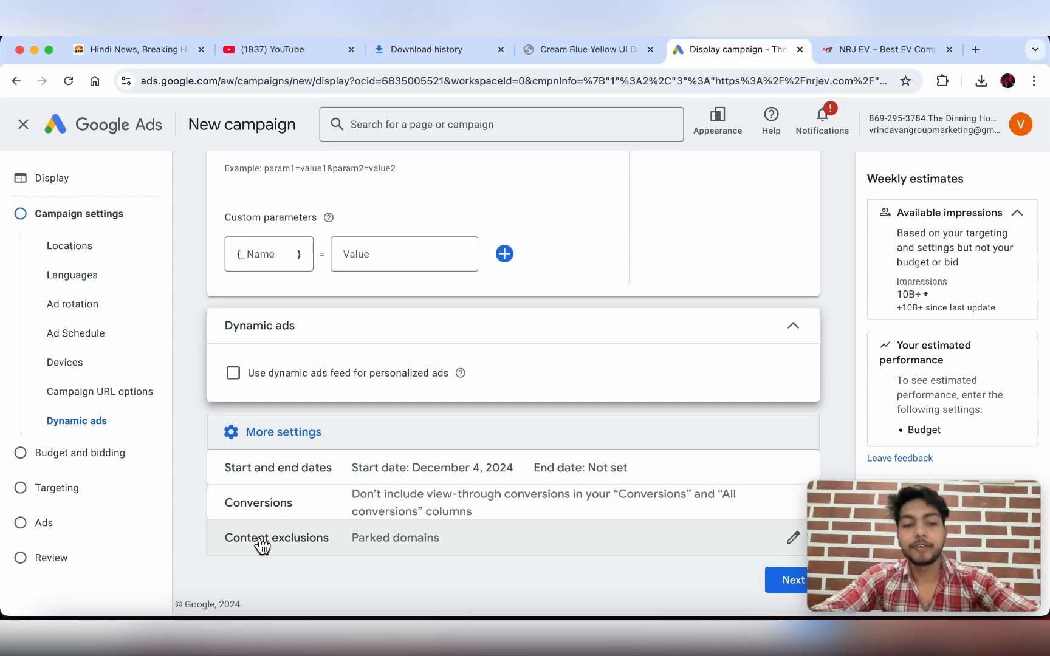
left_click(344, 476)
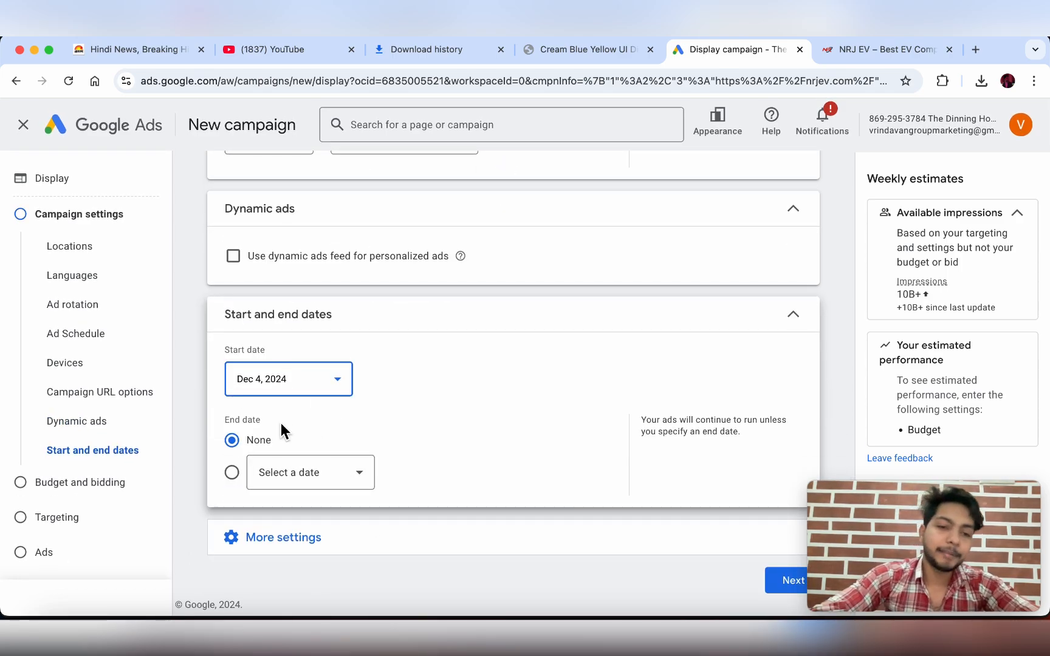
left_click(316, 542)
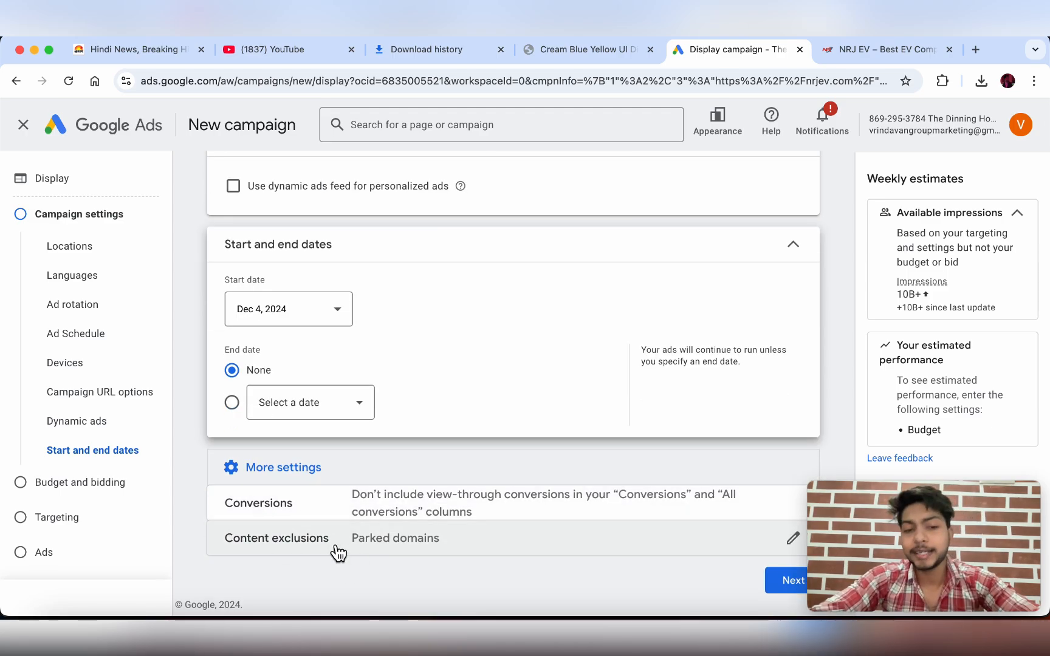
left_click(419, 548)
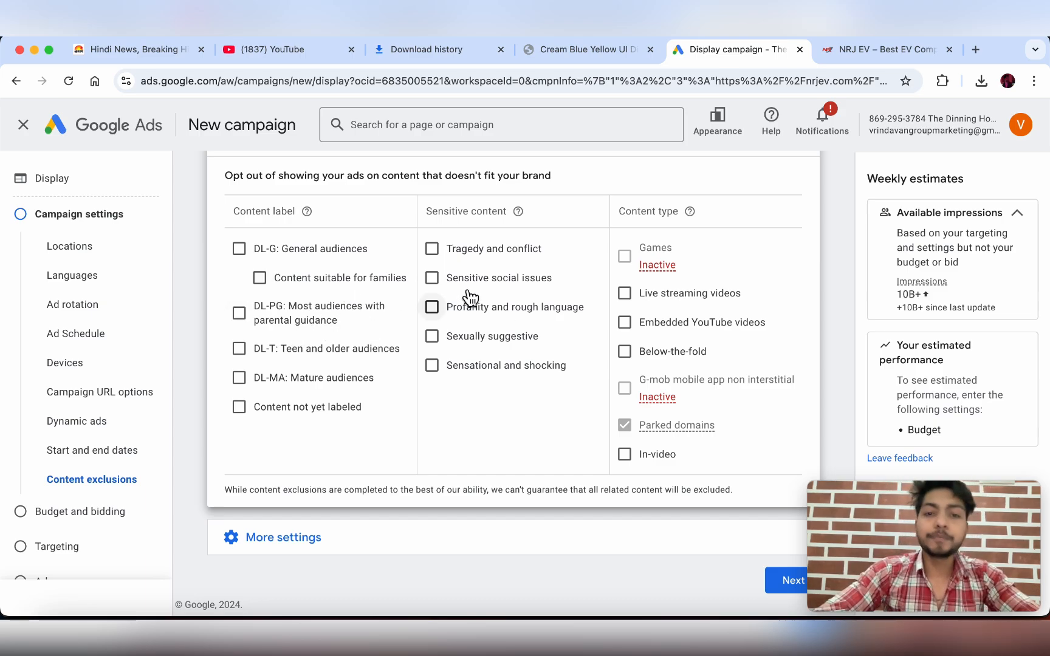
scroll(466, 294, "up", 2)
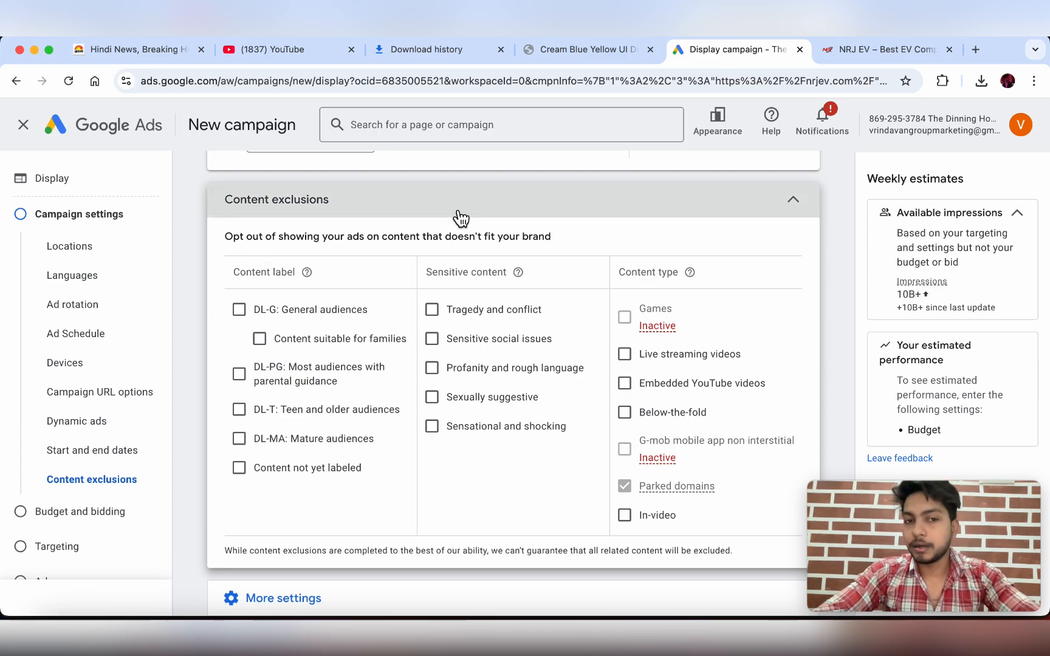
scroll(489, 213, "down", 2)
scroll(490, 213, "down", 1)
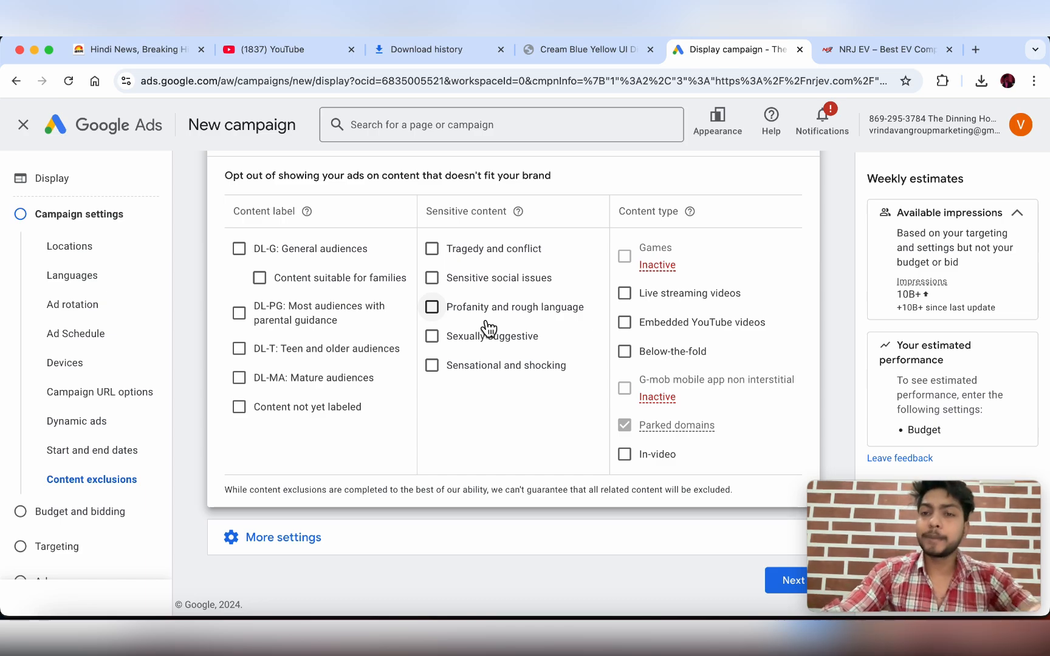
left_click(300, 537)
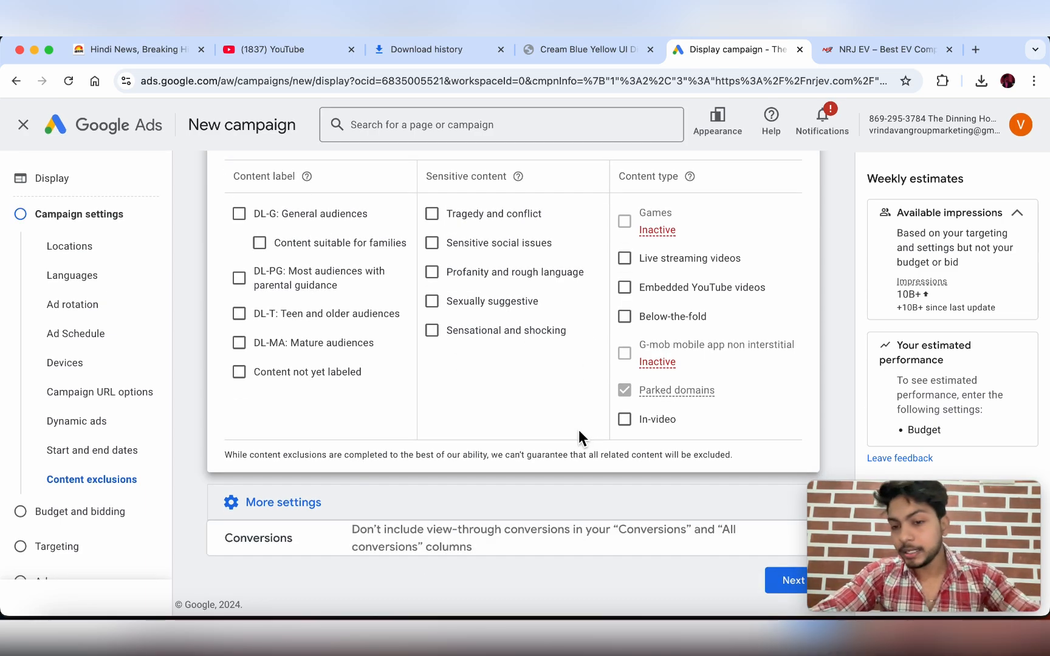
- Go to Budget and bidding and enter a ₹300 average daily budget
left_click(789, 582)
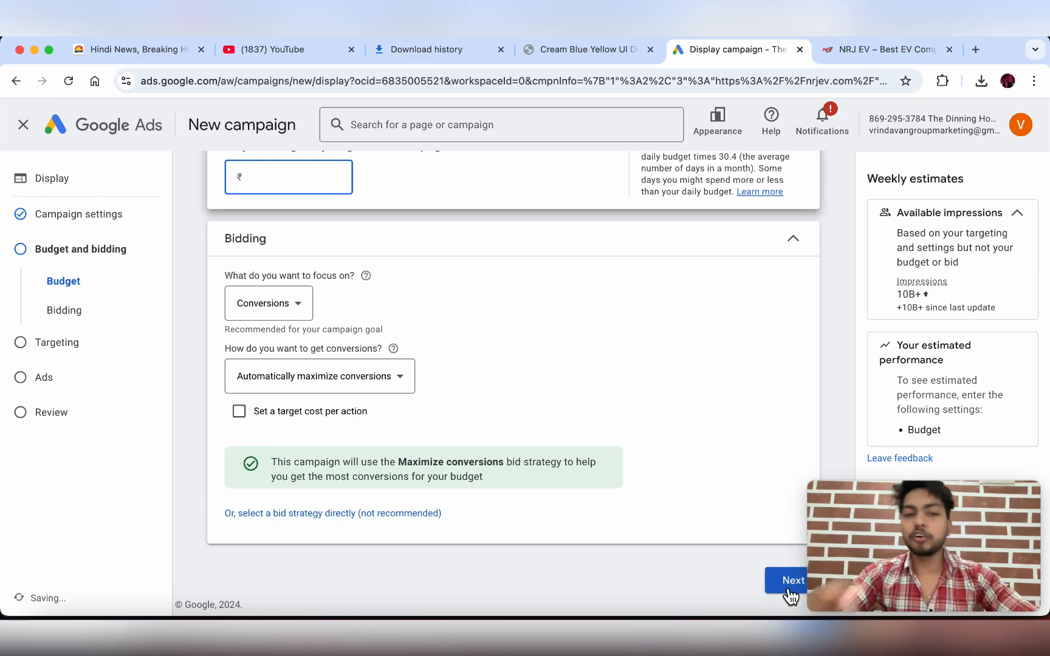
scroll(600, 405, "up", 3)
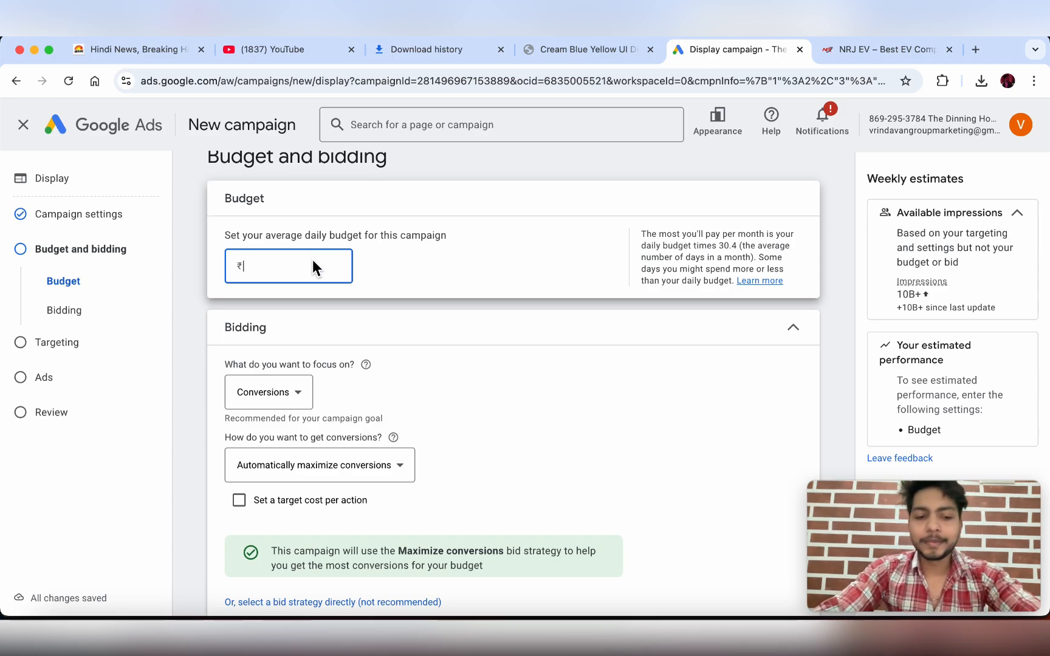
type("300")
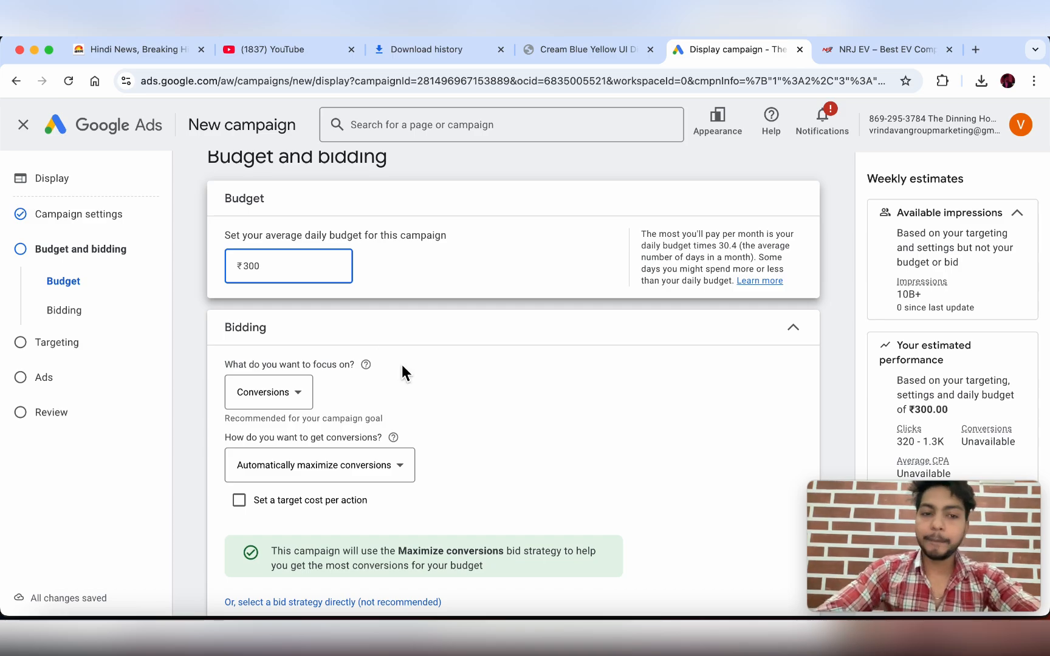
- Try Viewable impressions as the bidding focus, then set it back to Conversions
scroll(402, 367, "down", 3)
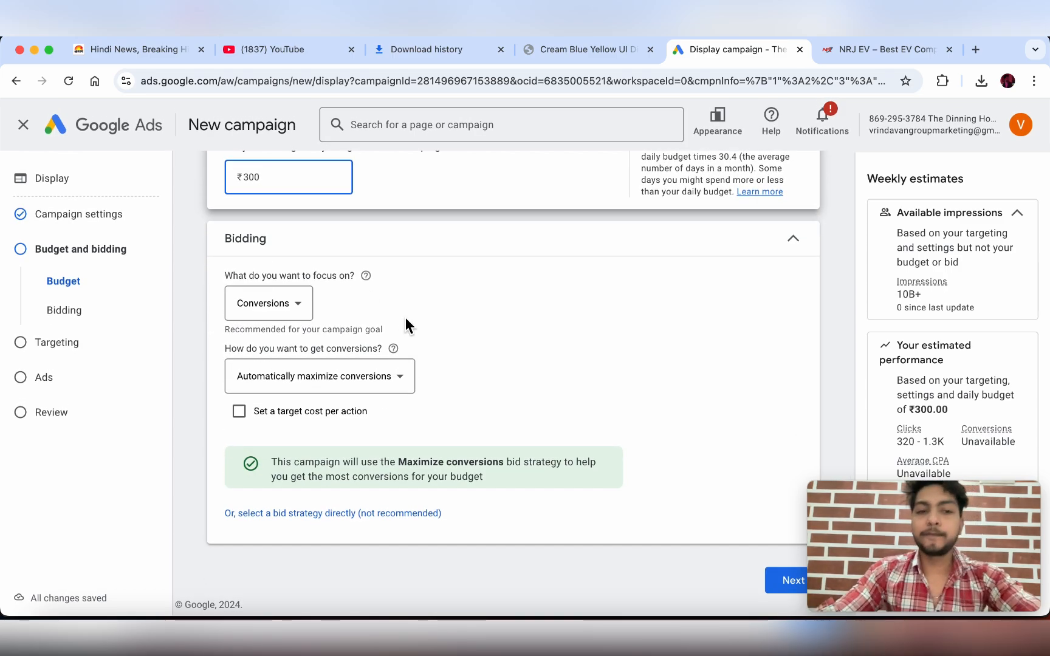
left_click(300, 315)
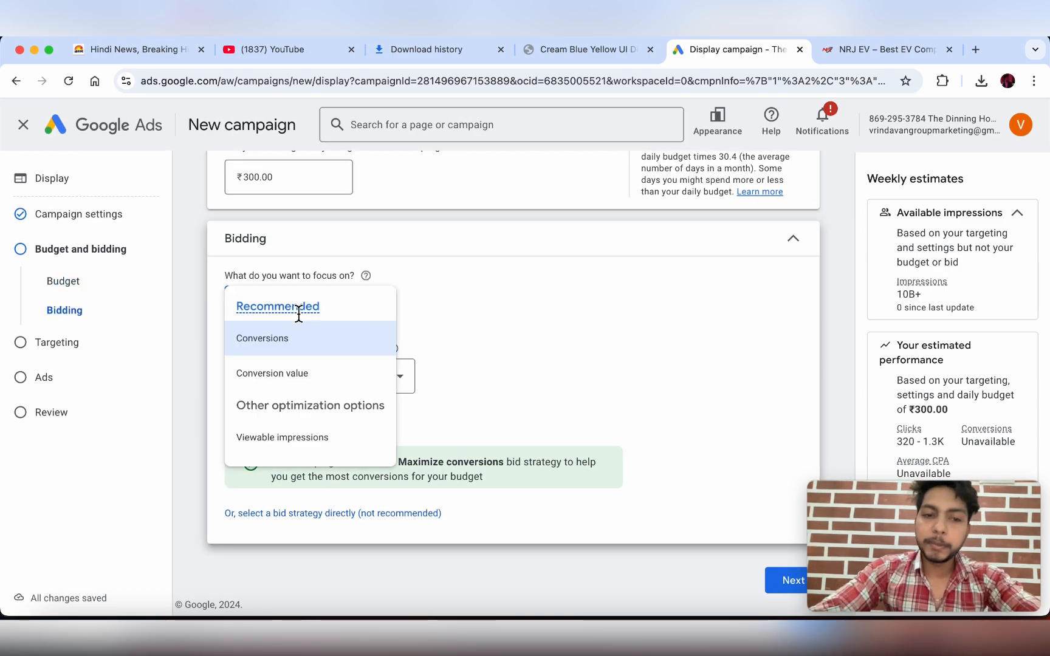
mouse_move(299, 376)
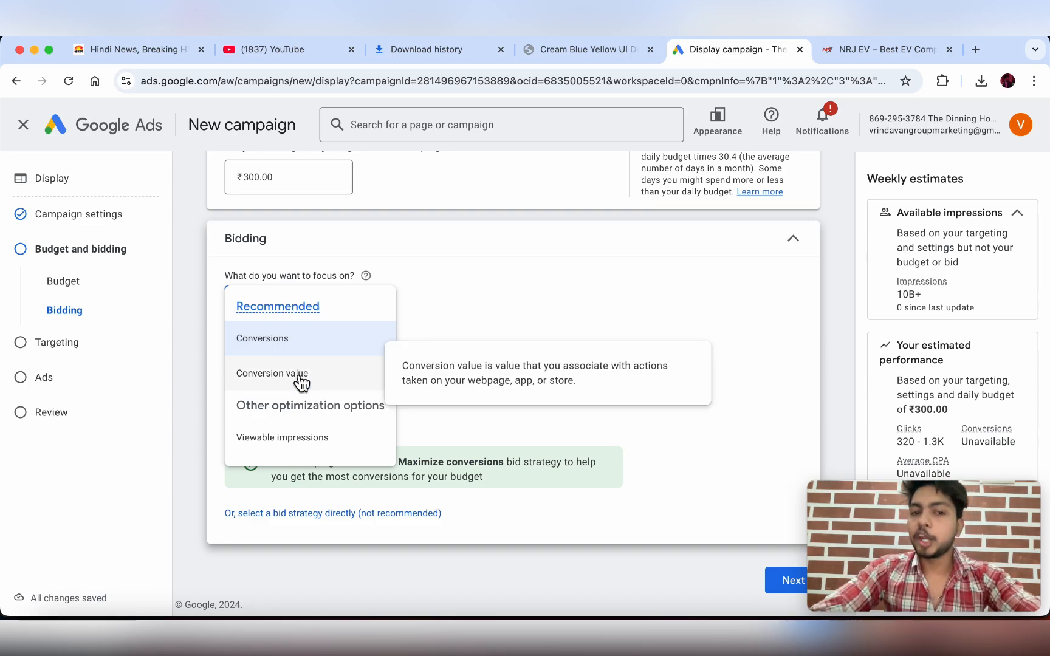
mouse_move(292, 446)
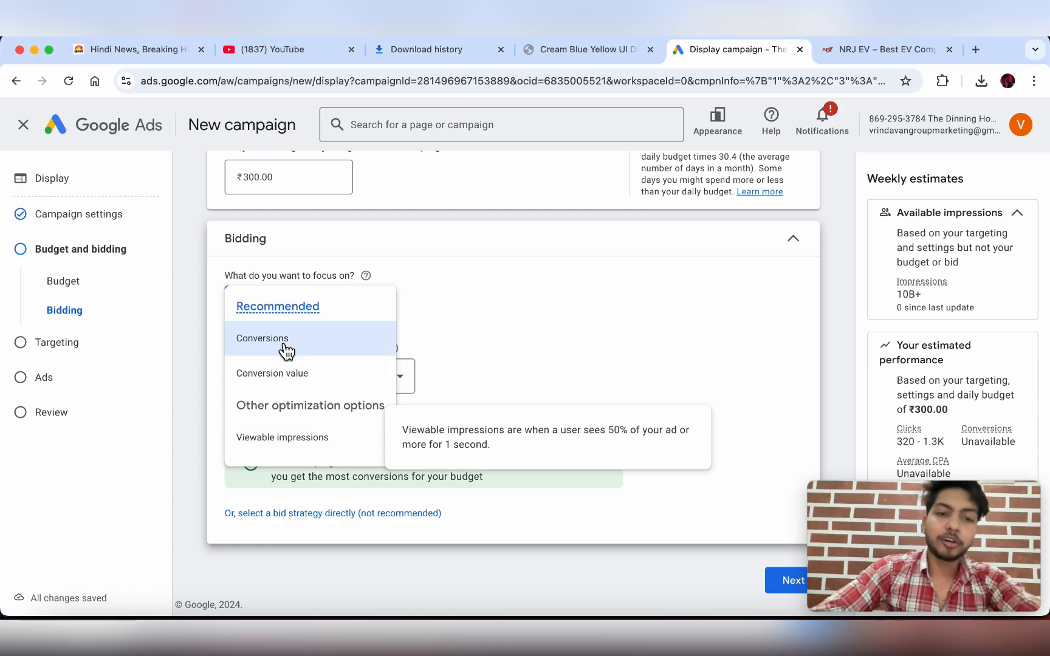
mouse_move(286, 350)
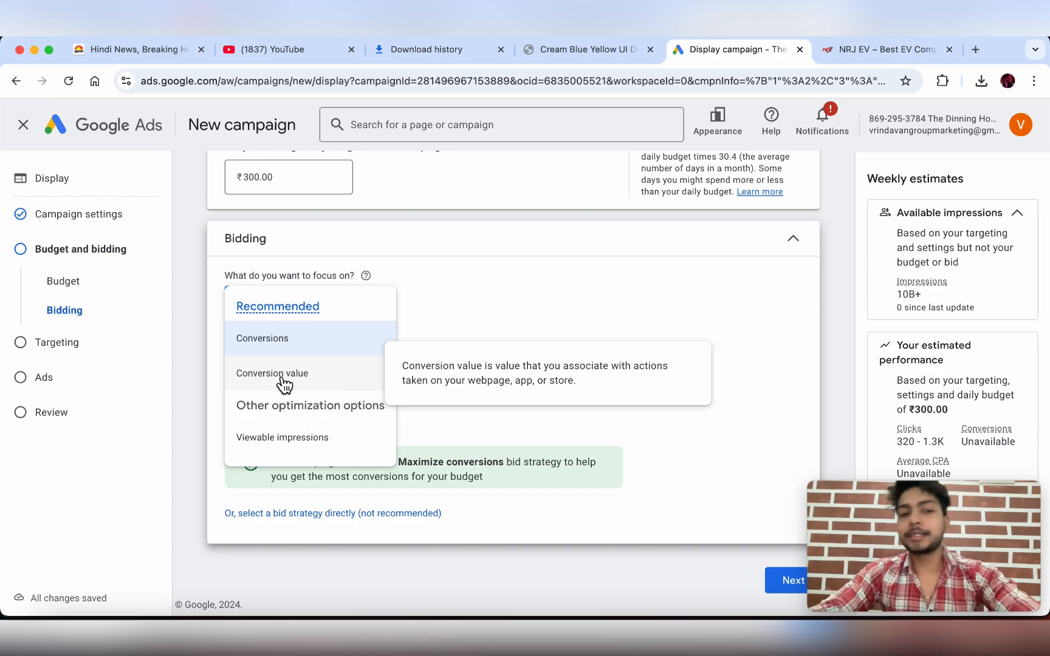
left_click(489, 316)
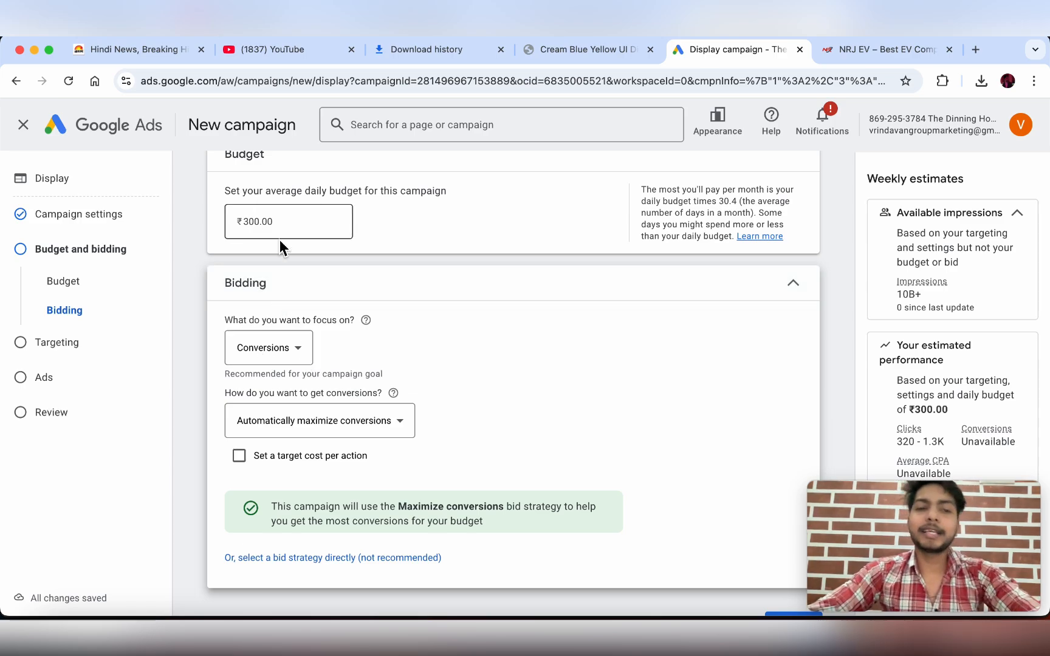
left_click(298, 349)
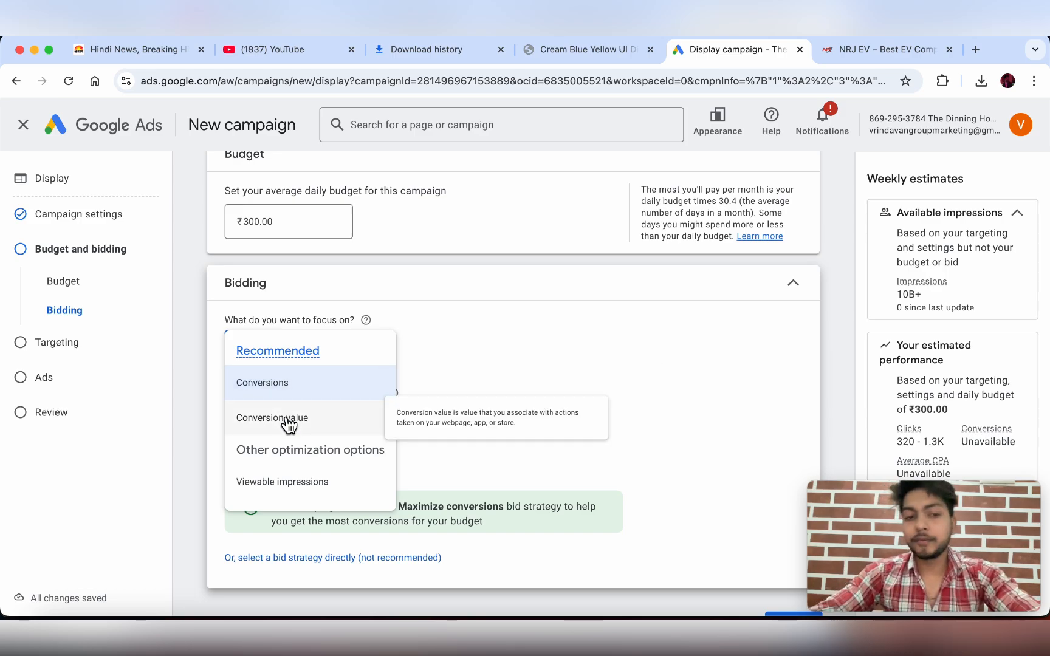
left_click(288, 486)
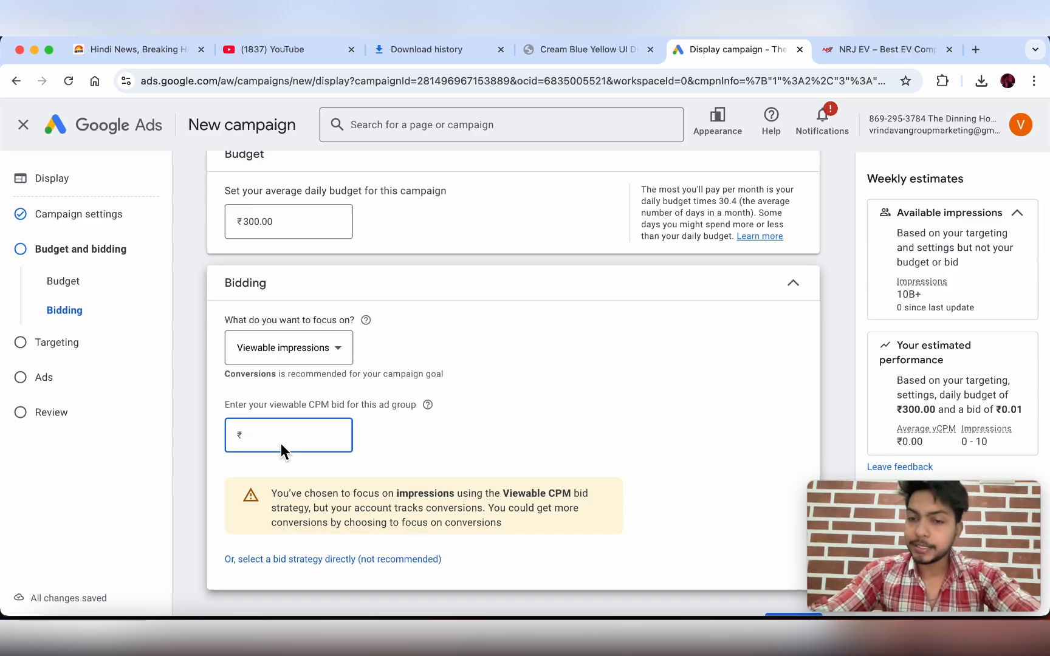
left_click(333, 355)
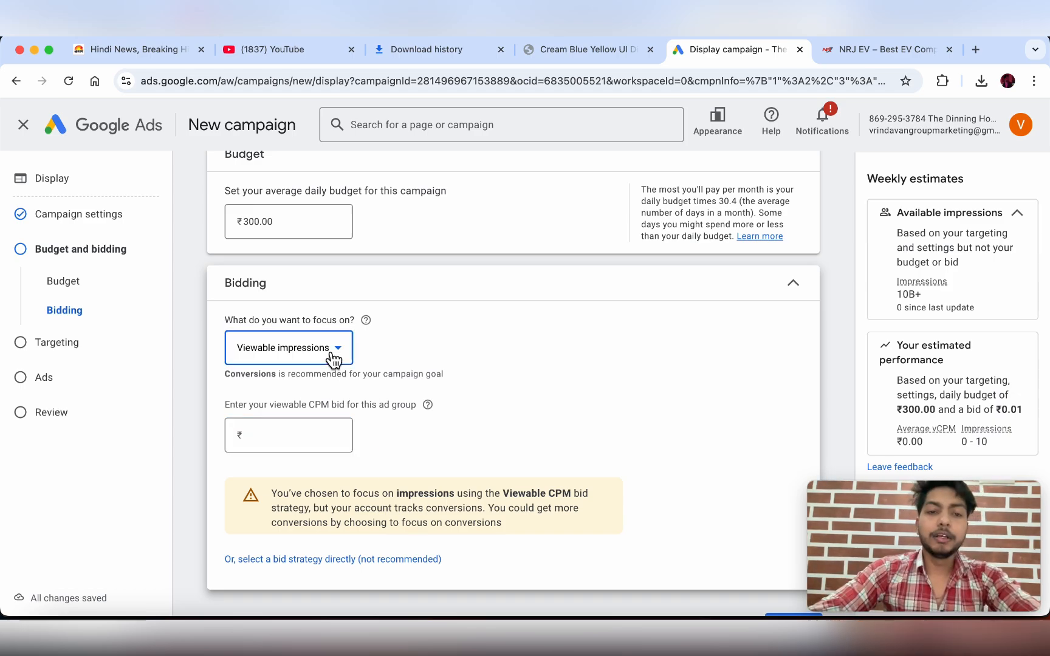
left_click(291, 394)
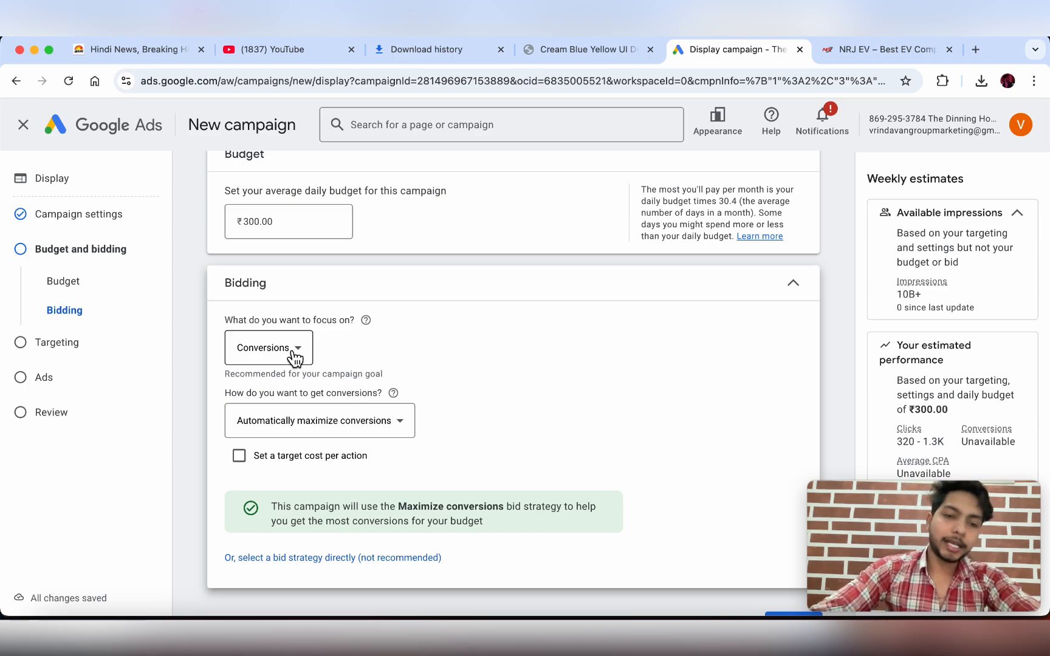
- Keep 'Automatically maximize conversions' and advance to the Targeting step
left_click(343, 426)
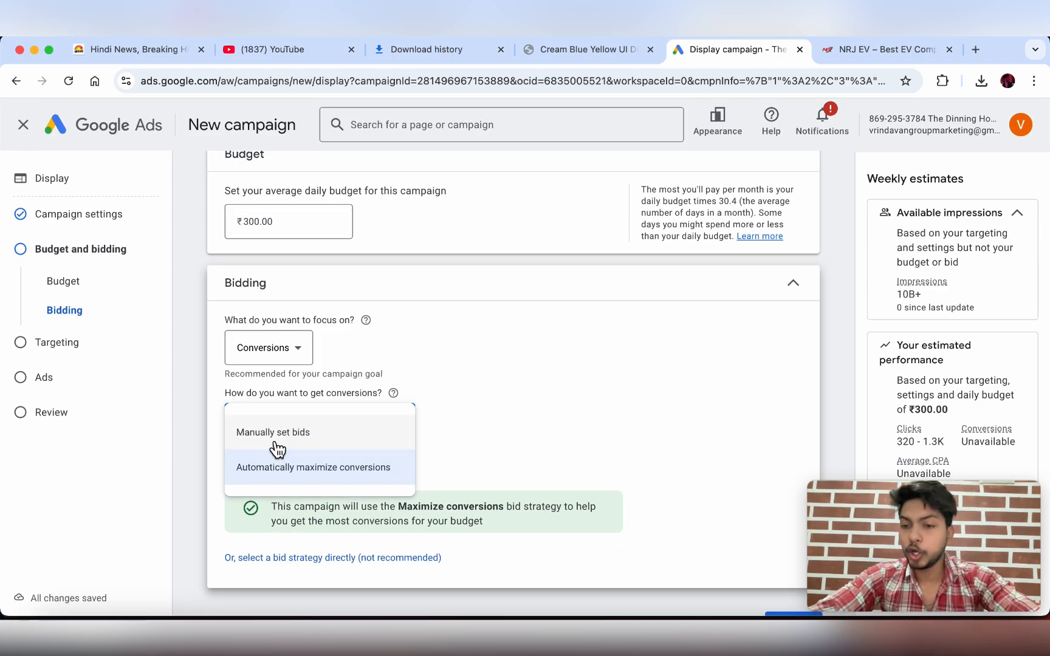
left_click(311, 480)
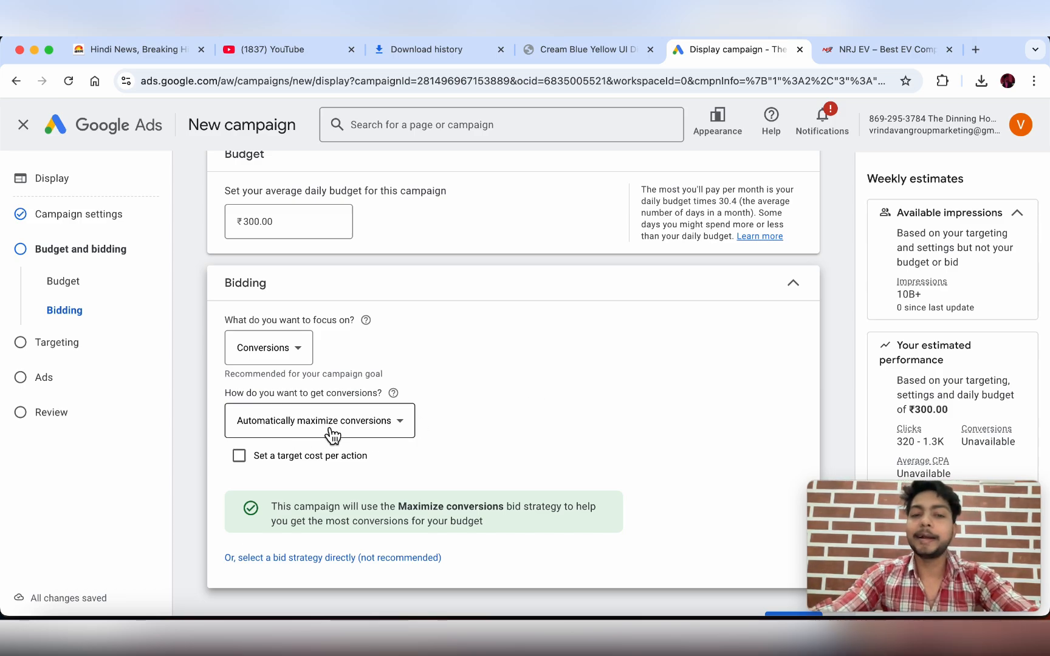
scroll(331, 435, "down", 2)
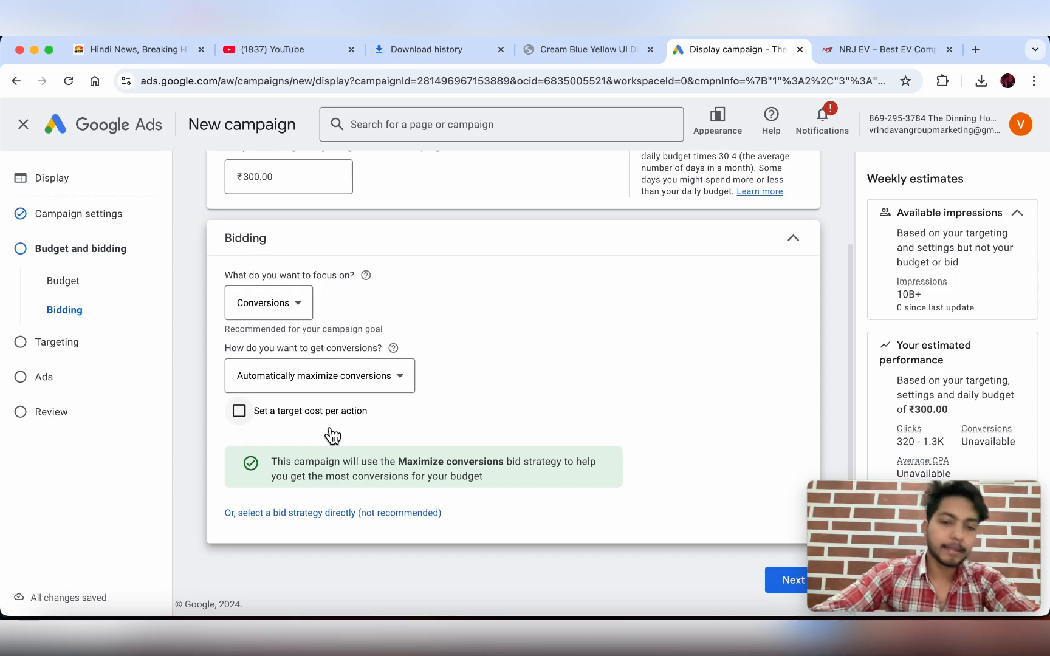
left_click(787, 584)
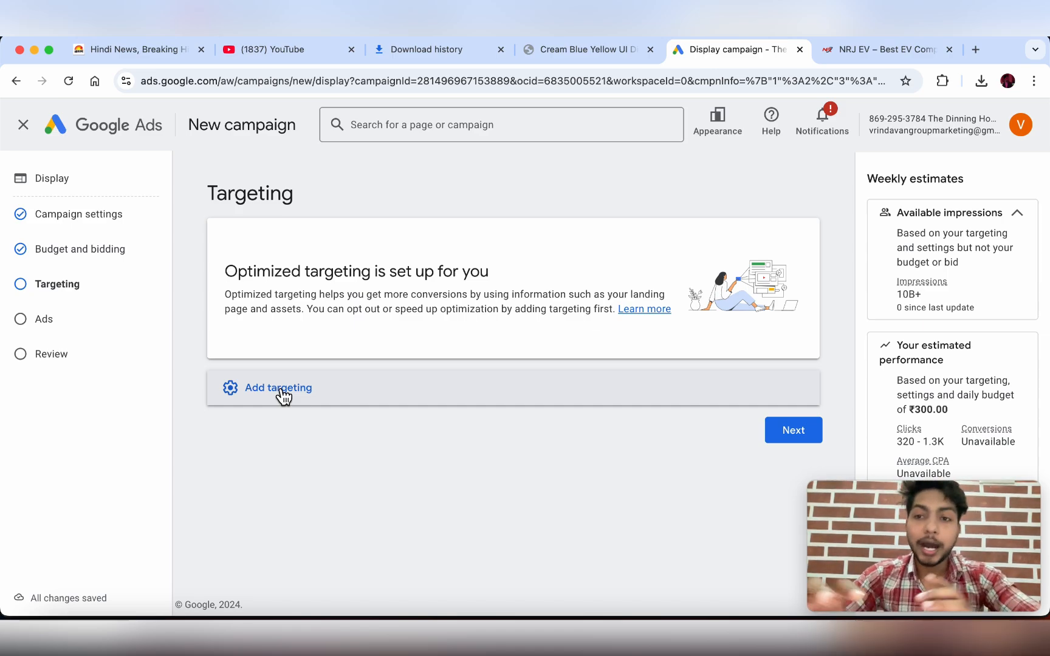
- Check the nrjev.com site in the NRJ EV tab, then return to the Display campaign's Targeting page
left_click(891, 50)
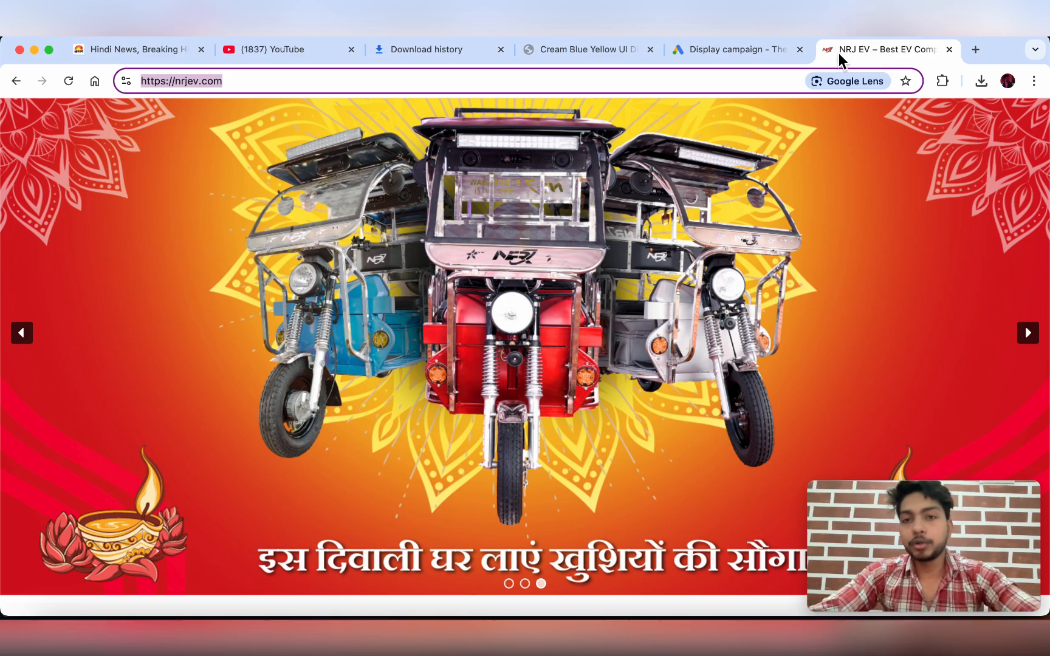
left_click(735, 46)
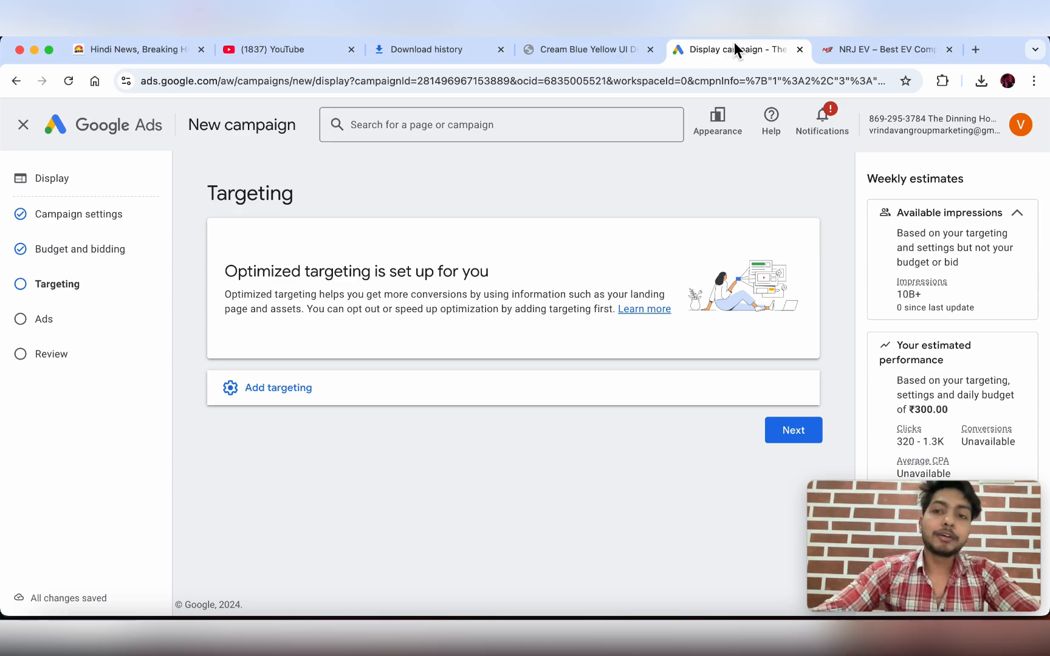
- Open audience segment editing and browse the Who they are categories, including Parental Status
left_click(274, 400)
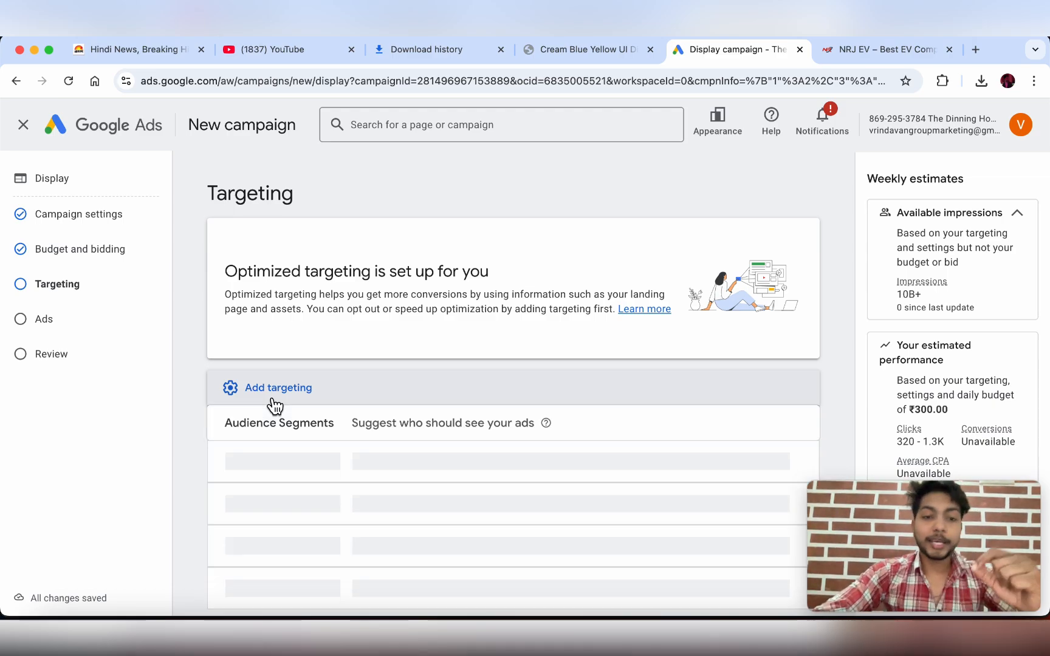
scroll(274, 404, "down", 2)
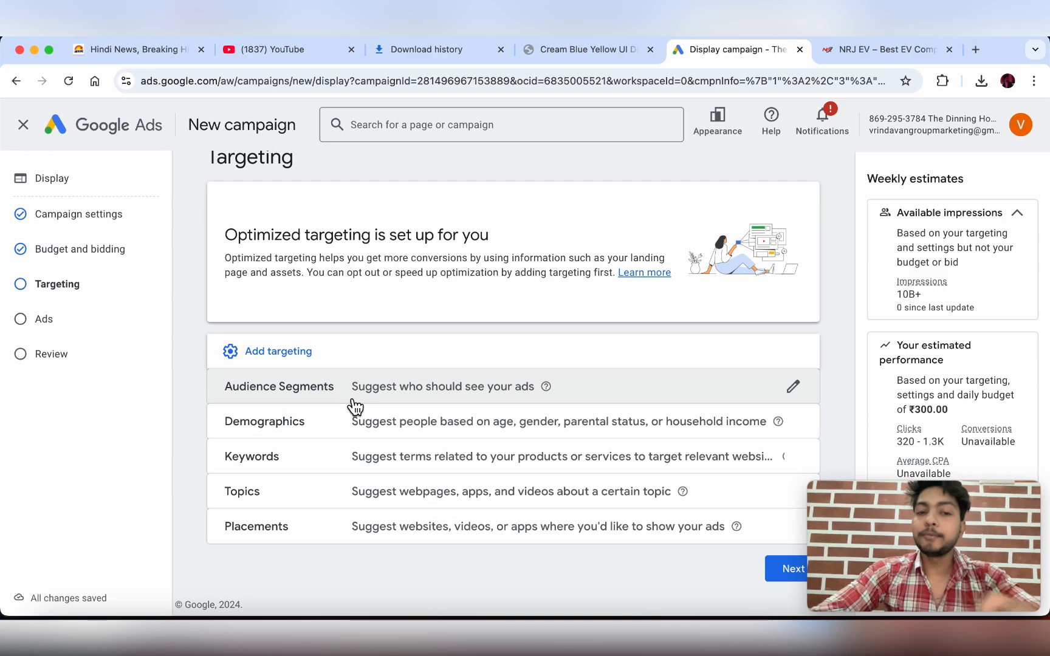
left_click(354, 401)
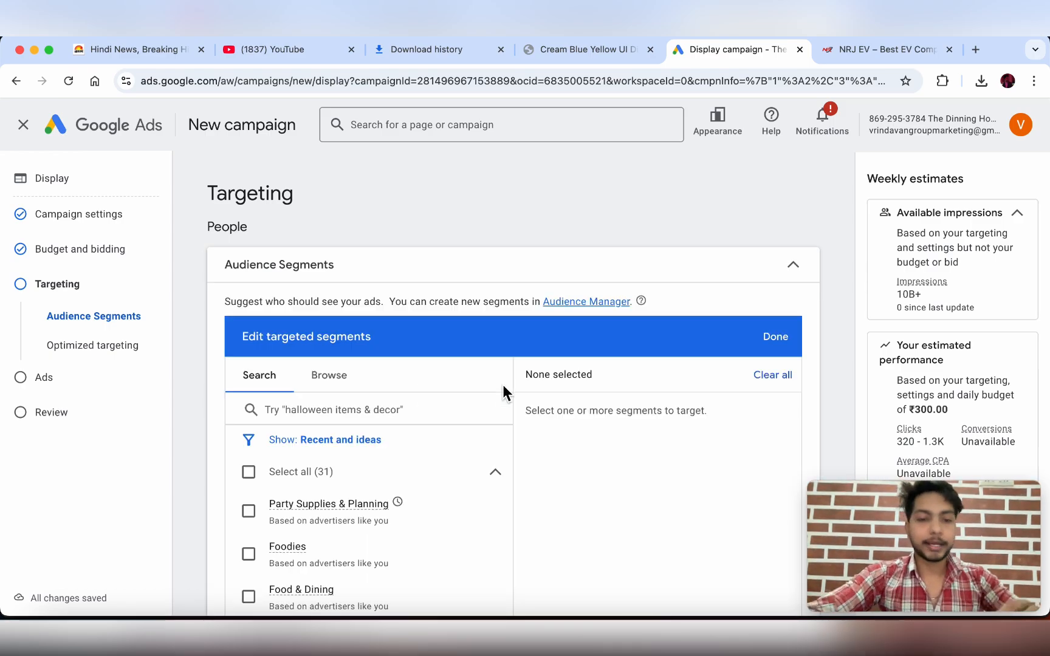
scroll(503, 384, "down", 1)
scroll(505, 389, "down", 2)
left_click(347, 336)
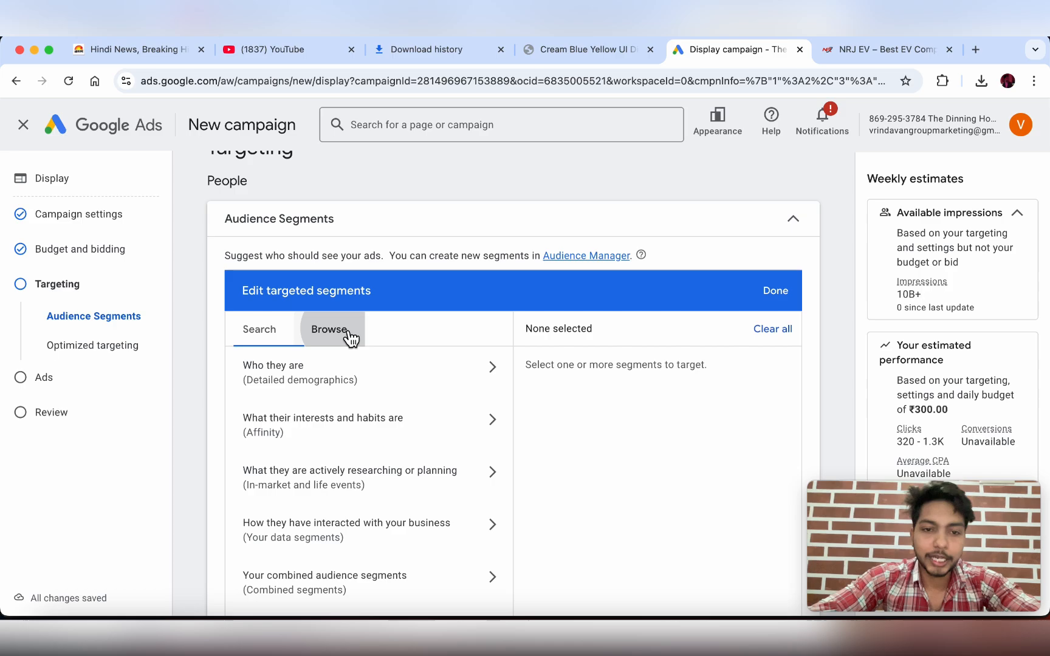
scroll(352, 337, "down", 1)
scroll(347, 346, "down", 1)
scroll(340, 356, "up", 1)
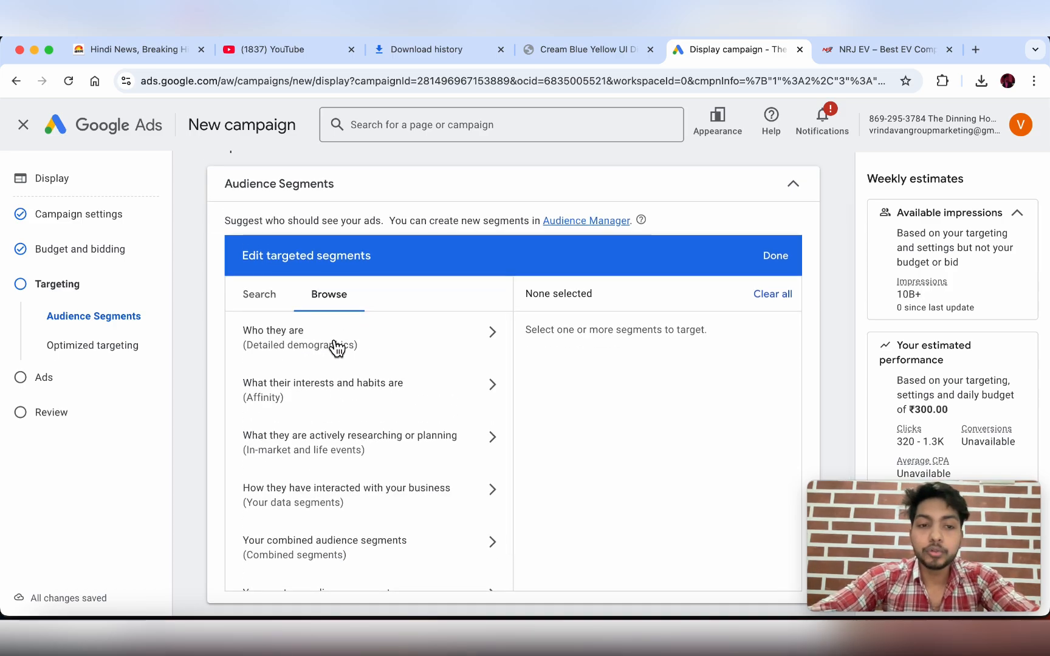
left_click(333, 344)
left_click(382, 368)
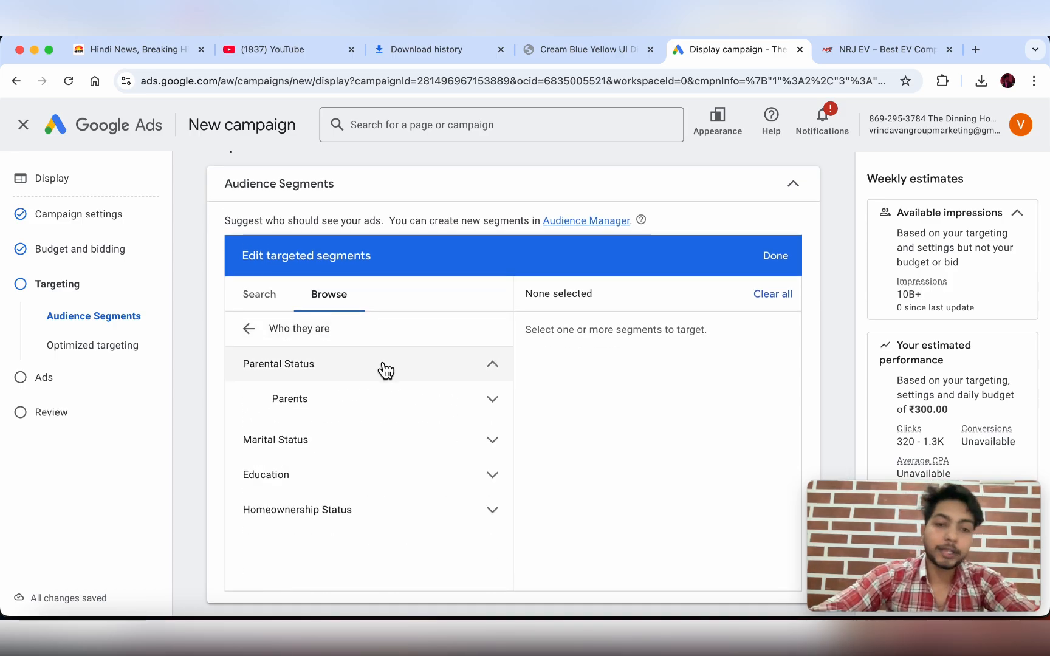
left_click(356, 401)
- Under Marital Status, tick Married, In a Relationship and Single
scroll(424, 452, "down", 2)
scroll(424, 452, "up", 3)
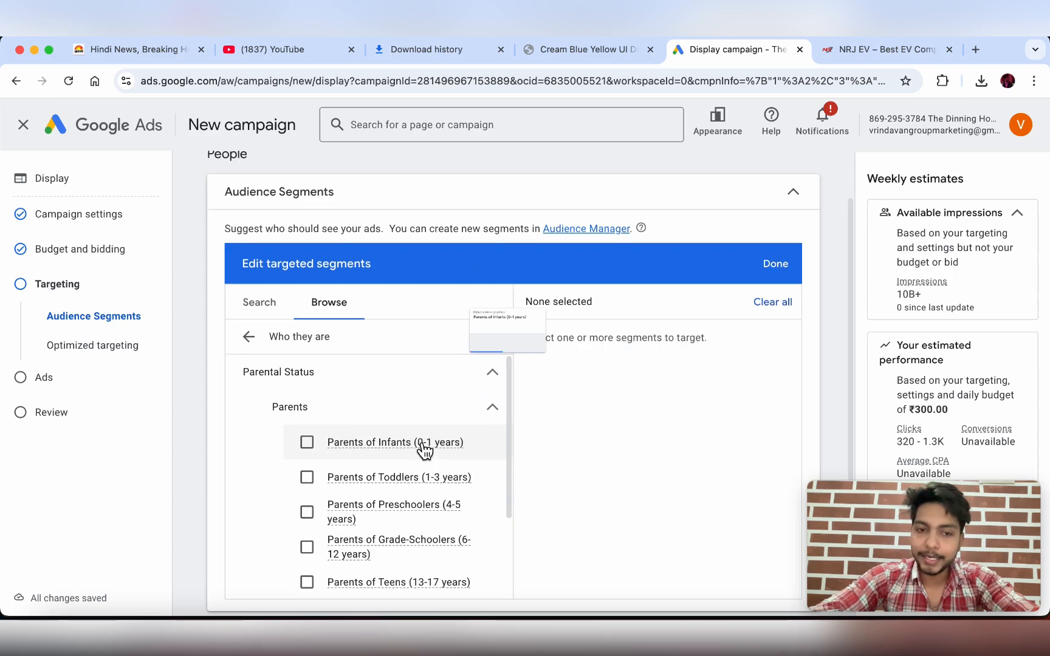
scroll(424, 429, "down", 2)
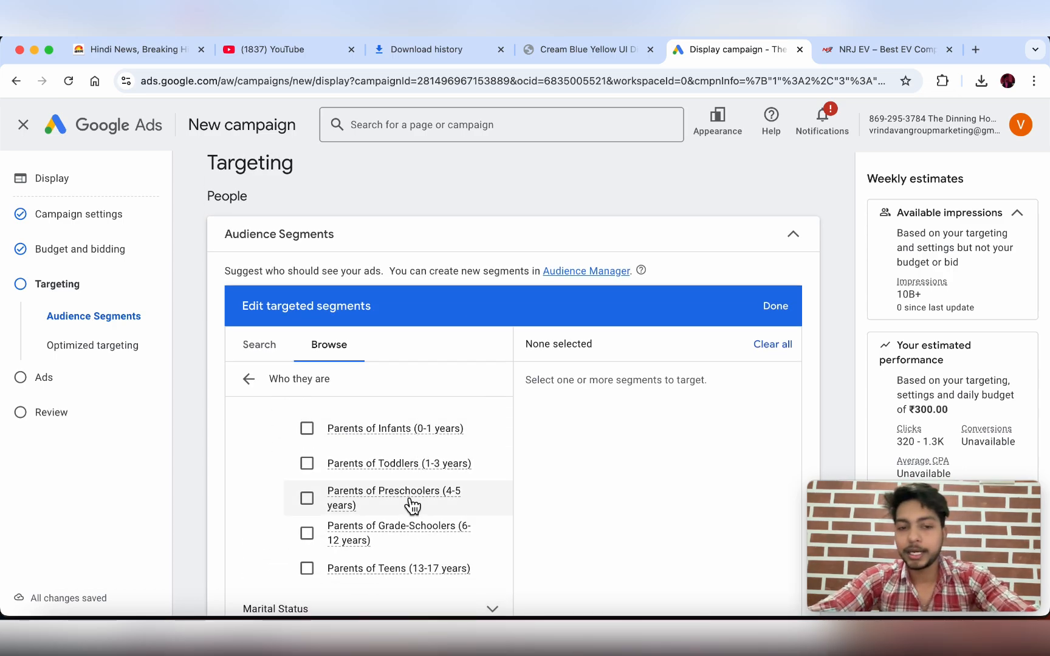
scroll(411, 504, "down", 1)
scroll(412, 506, "down", 1)
mouse_move(363, 445)
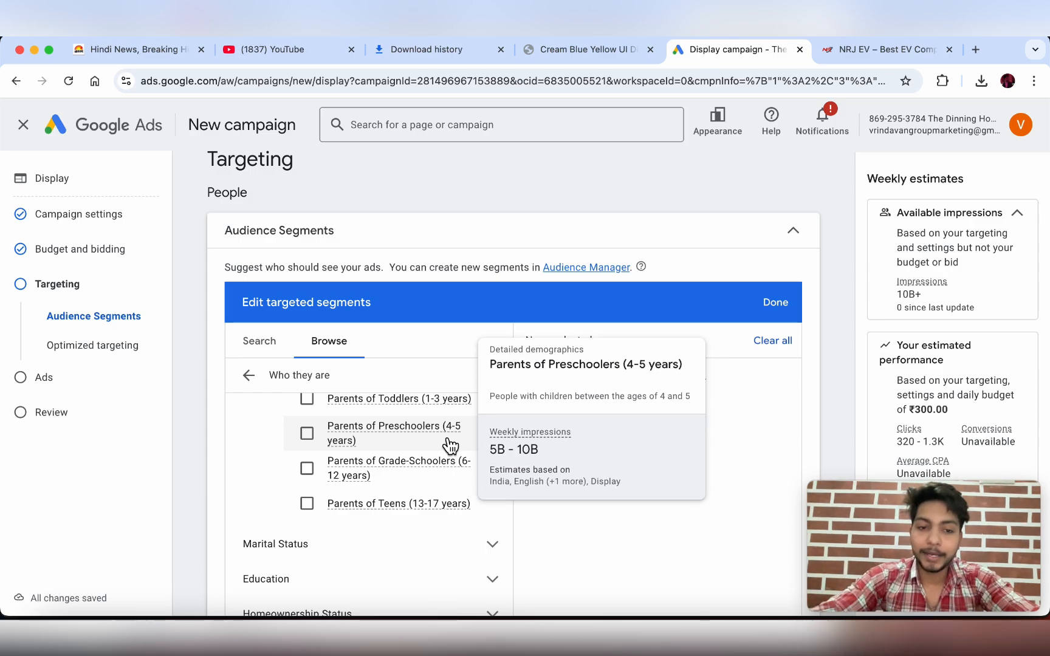
scroll(450, 446, "down", 1)
scroll(450, 447, "down", 2)
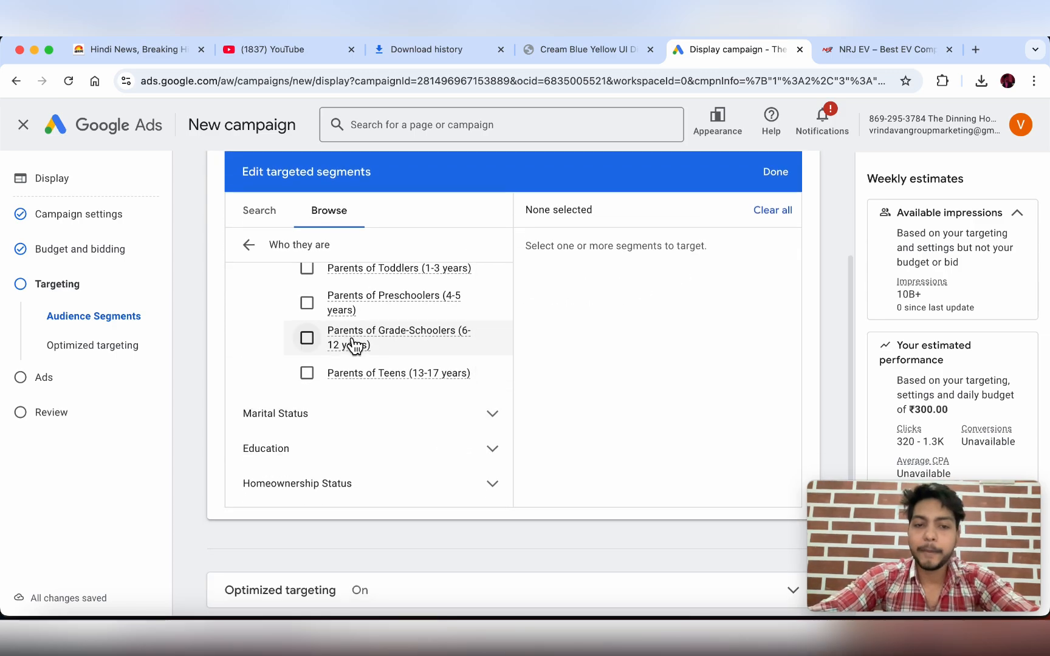
left_click(405, 428)
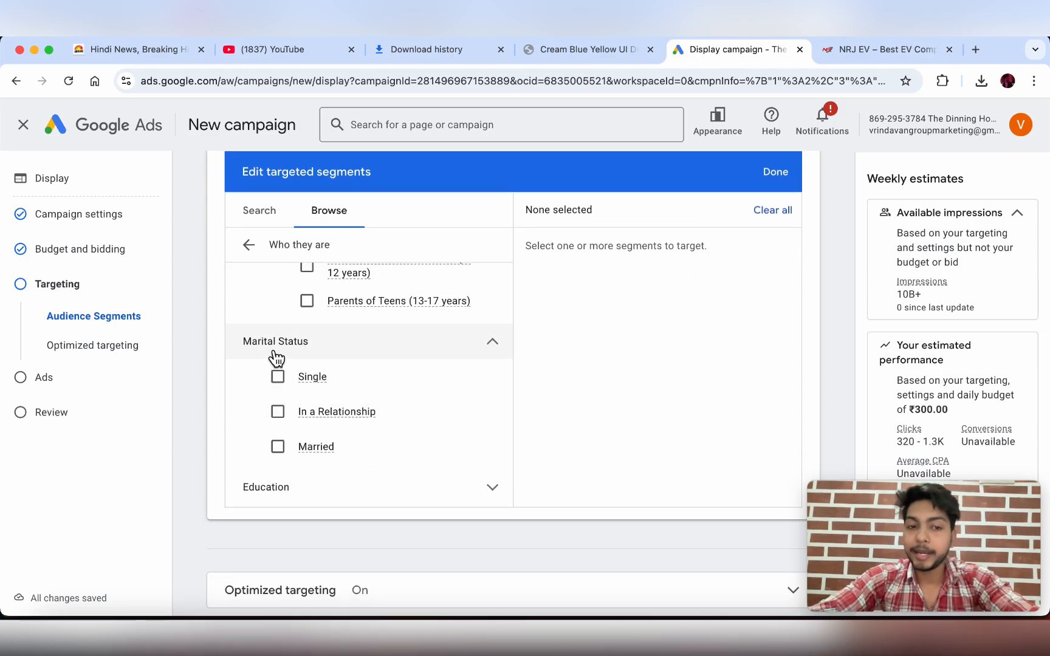
left_click(286, 447)
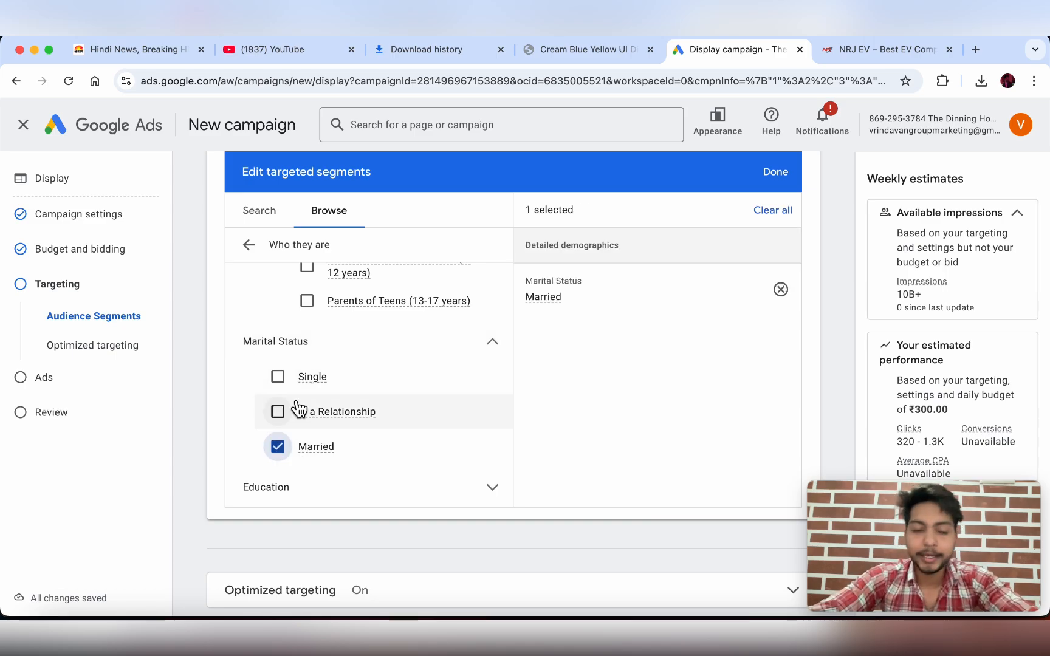
left_click(283, 413)
left_click(281, 379)
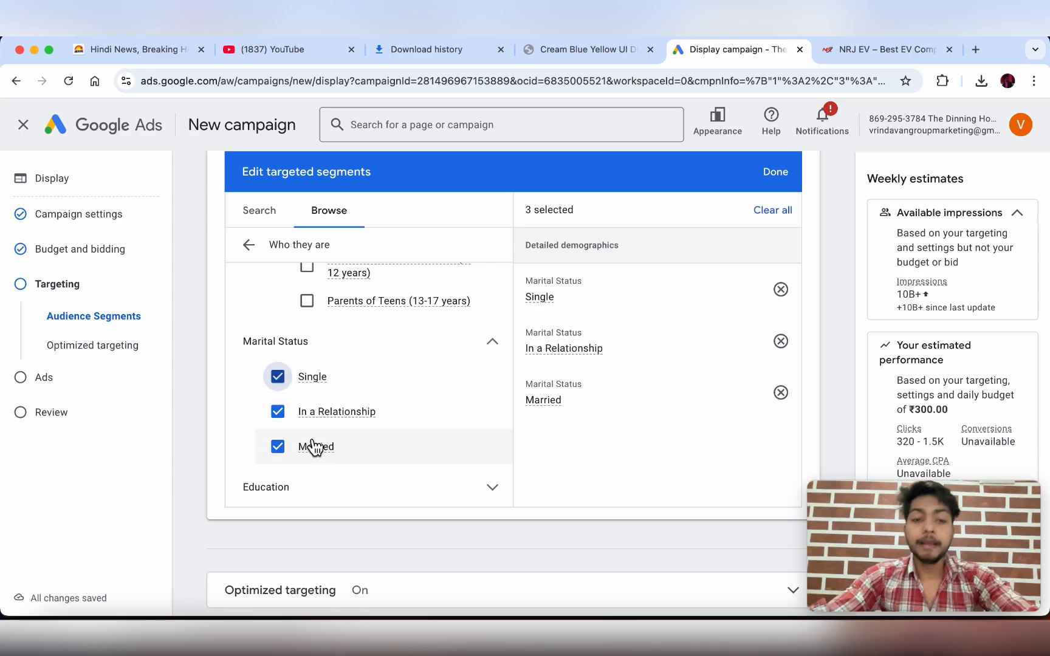
scroll(312, 445, "down", 3)
- Look through the Education and highest educational attainment options in the Browse list
left_click(417, 349)
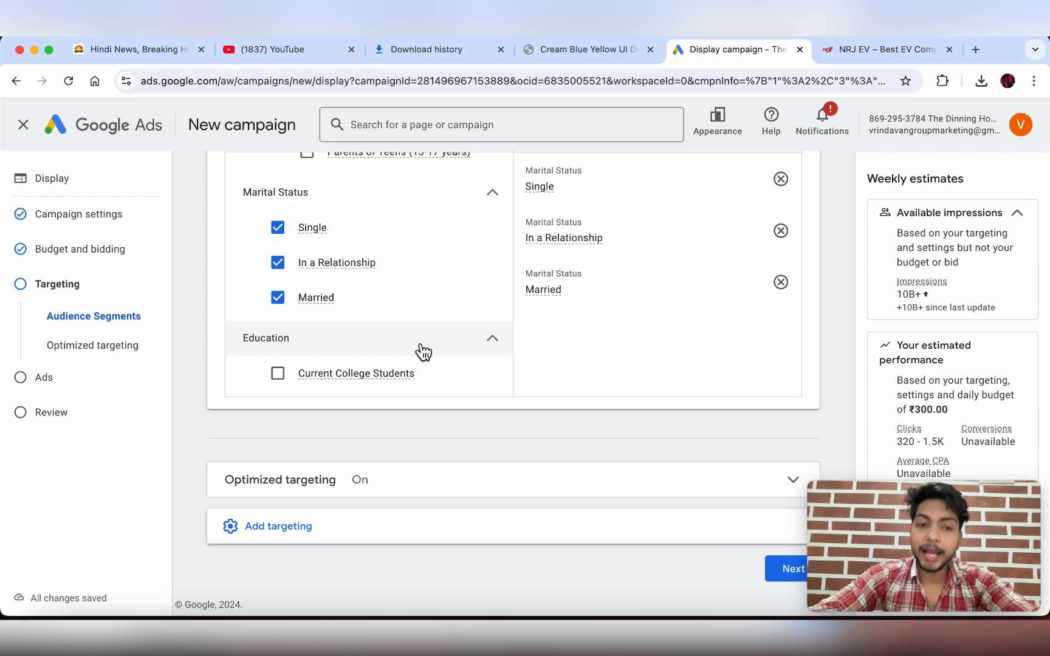
scroll(386, 356, "down", 2)
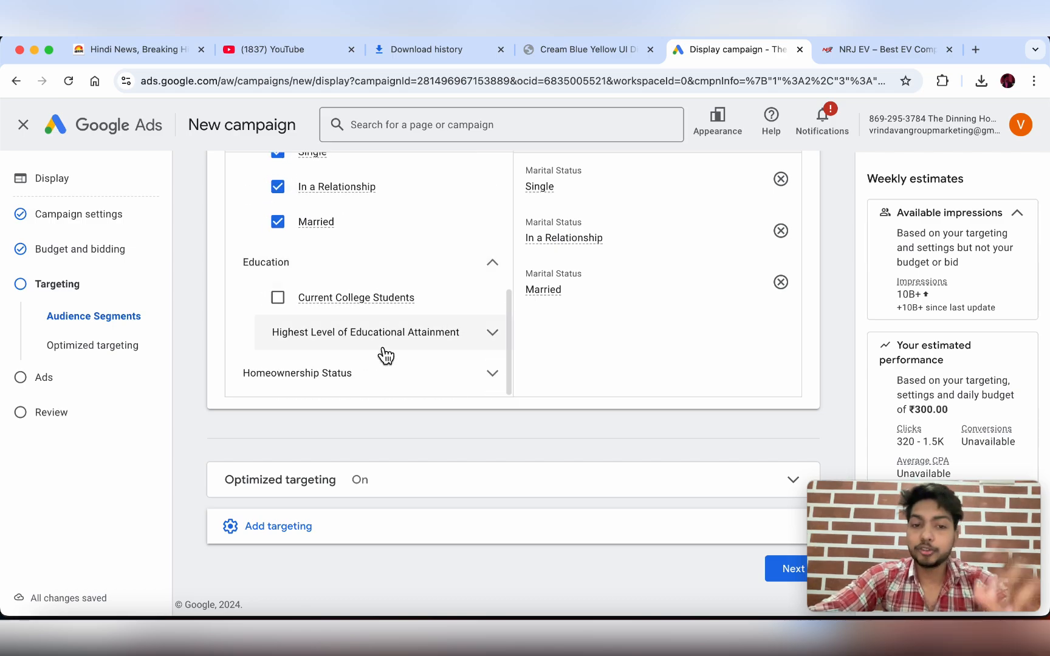
left_click(352, 328)
scroll(368, 342, "down", 1)
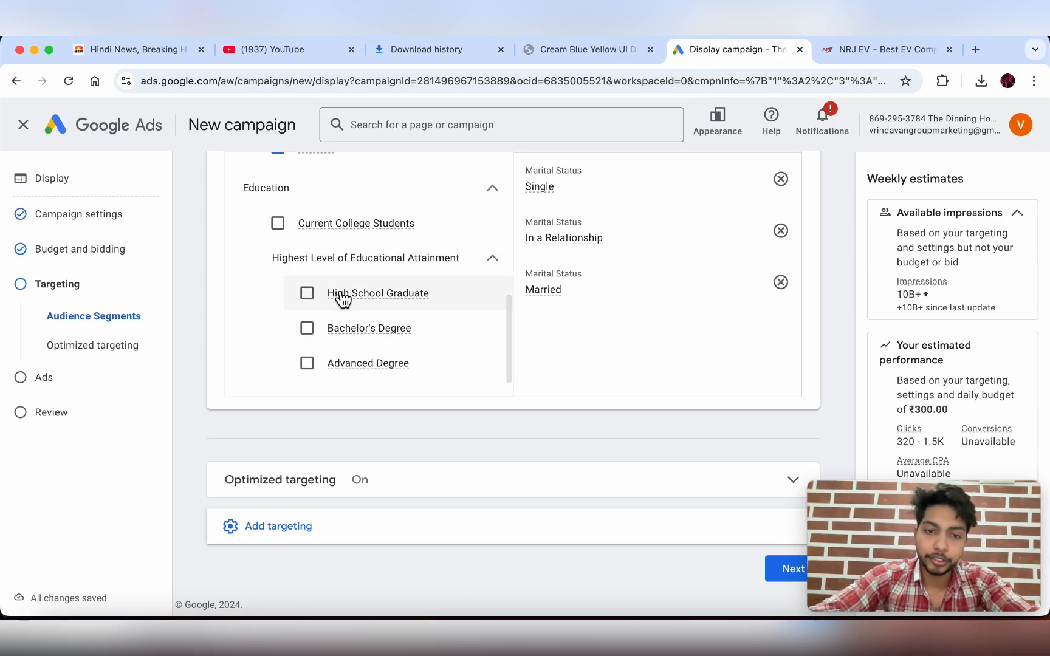
mouse_move(398, 312)
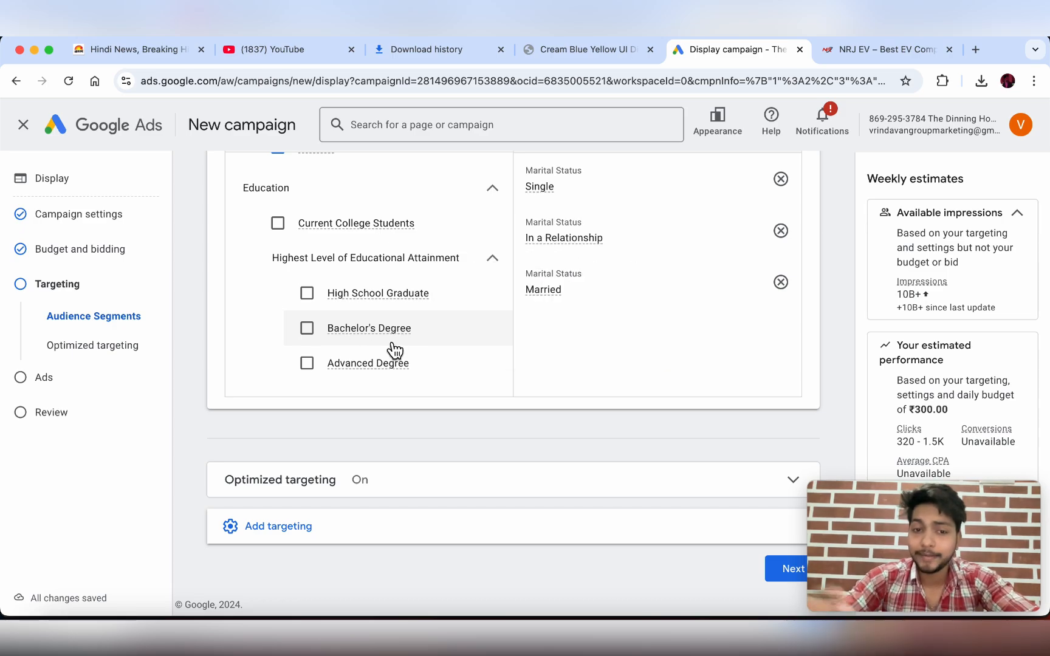
scroll(393, 351, "down", 1)
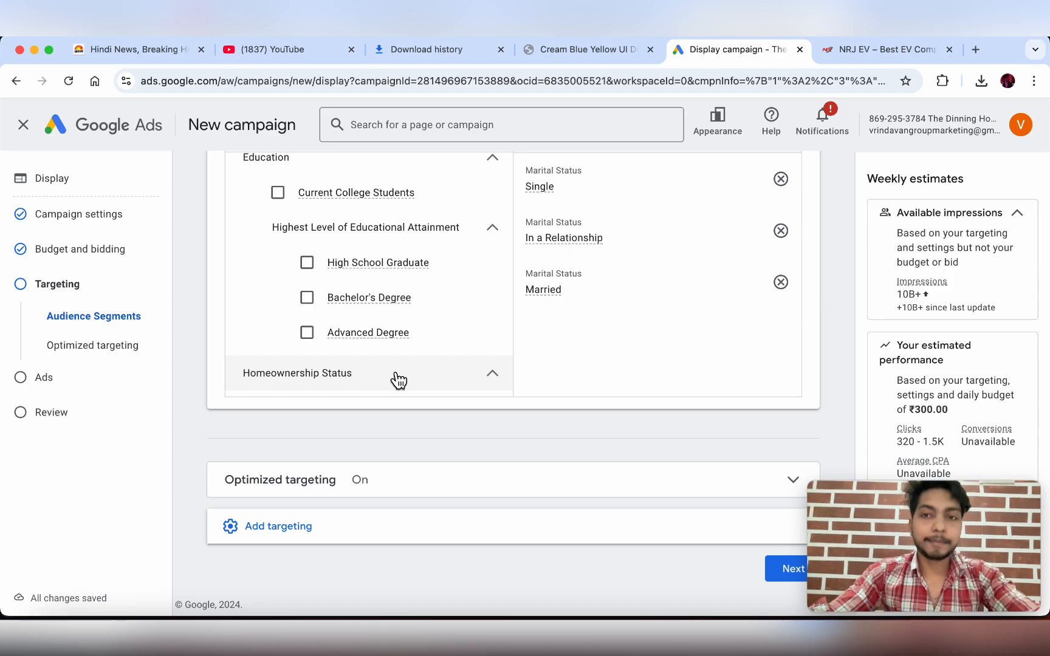
scroll(398, 379, "up", 1)
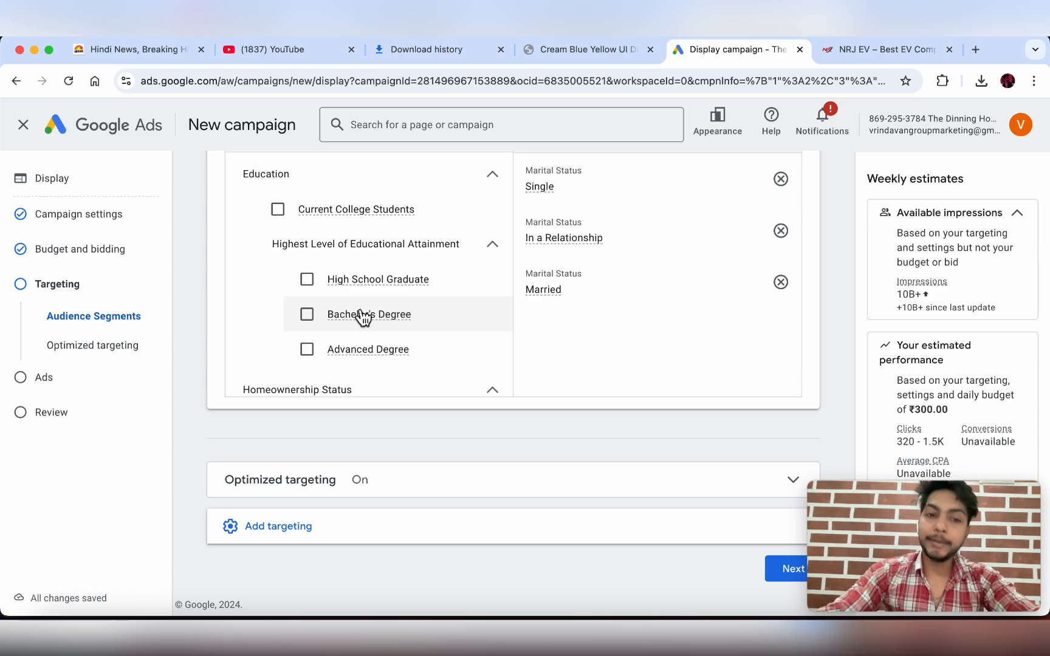
scroll(364, 318, "down", 5)
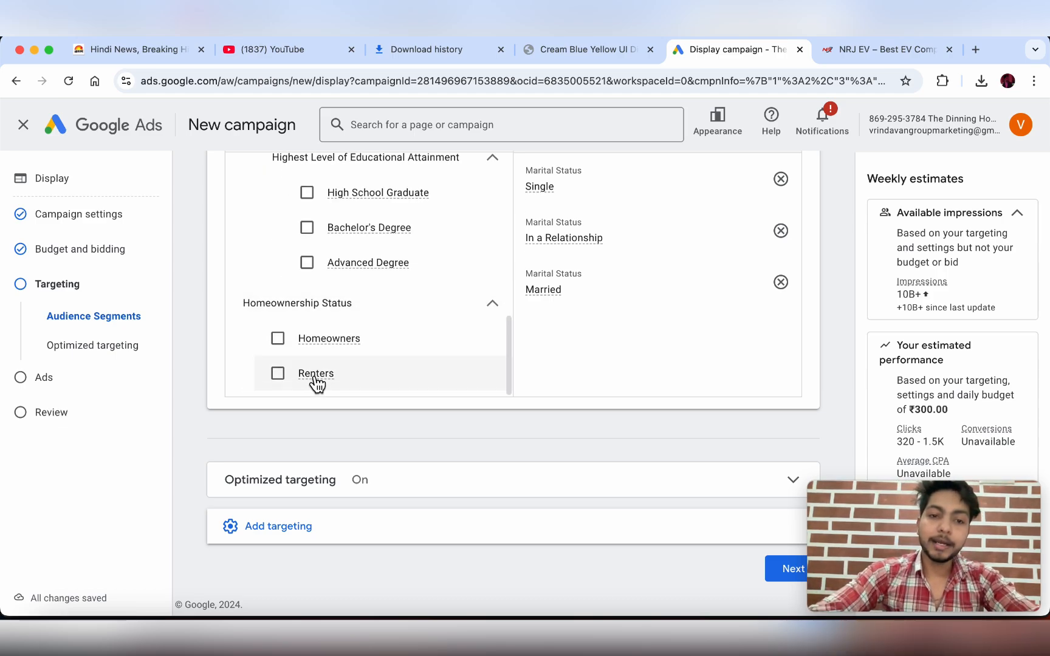
scroll(312, 265, "up", 10)
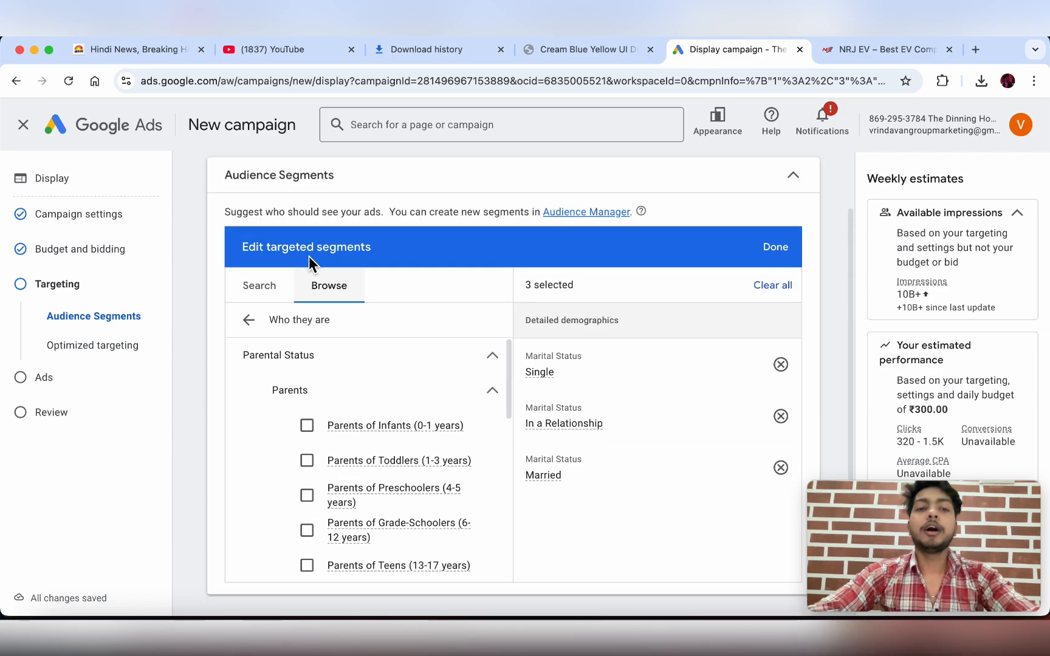
scroll(309, 257, "down", 4)
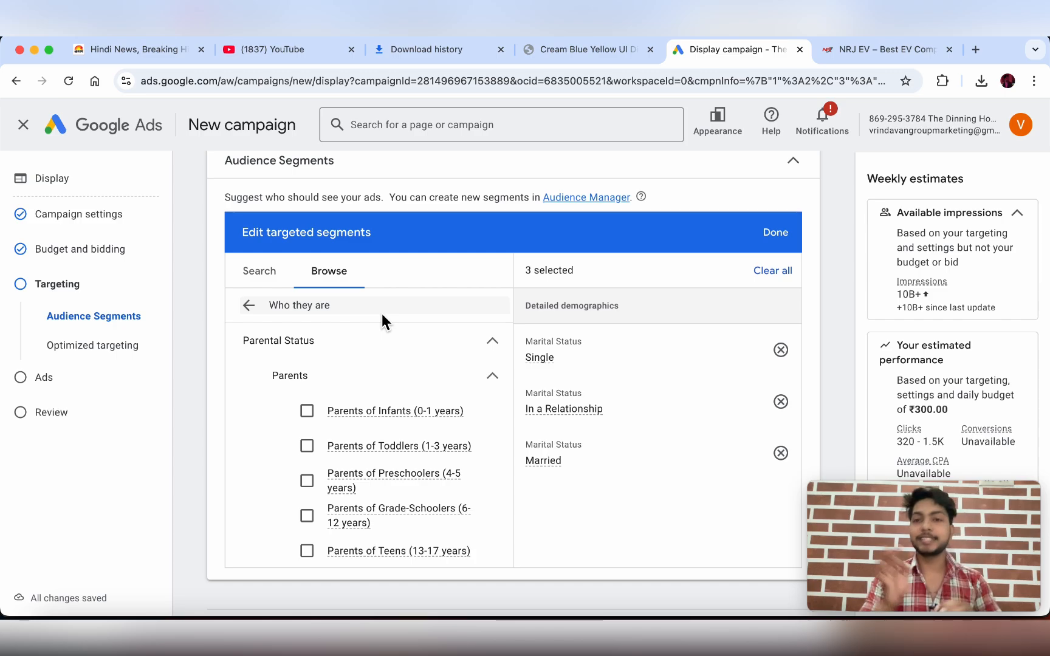
- Save the Single, In a Relationship and Married segments with Done
scroll(392, 449, "down", 2)
scroll(392, 449, "down", 8)
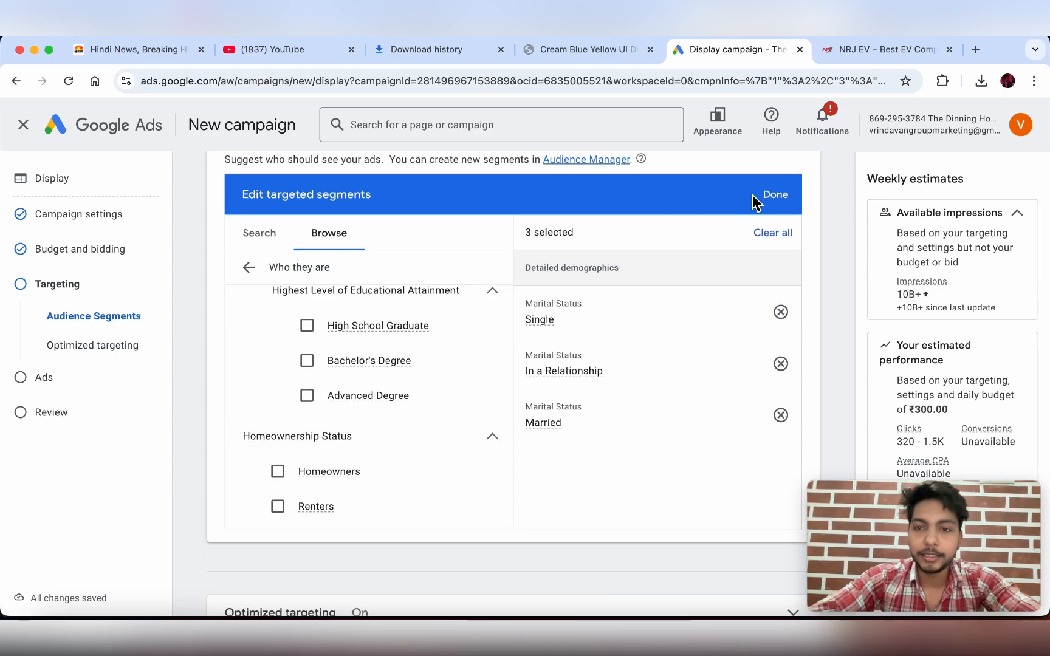
left_click(769, 195)
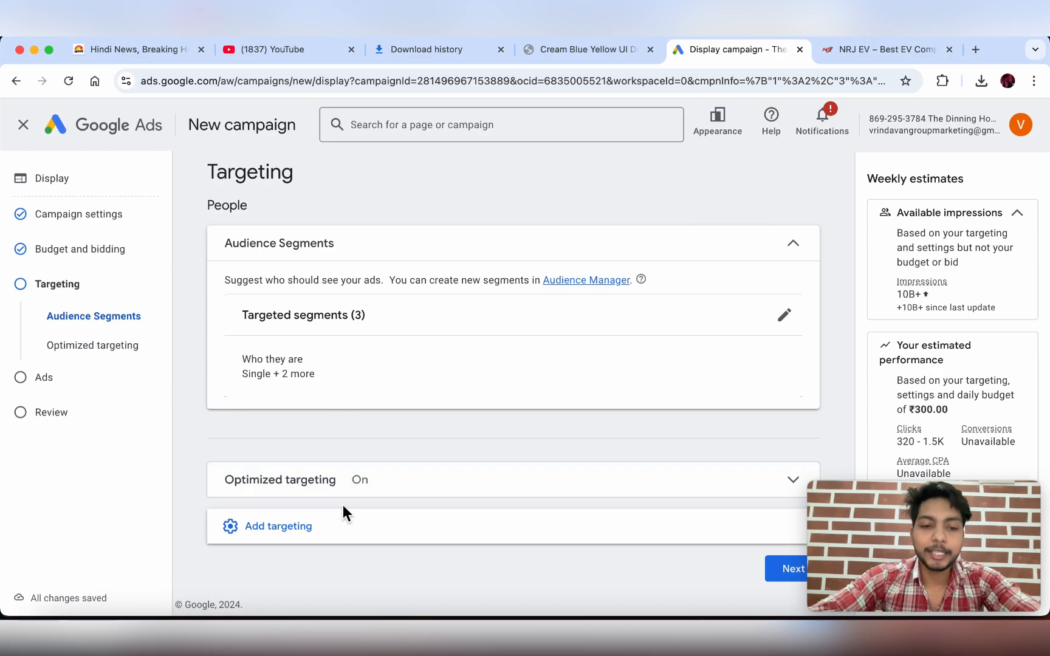
- Add Demographics targeting with every gender, age, parental status and household income left checked
left_click(342, 526)
scroll(342, 528, "down", 4)
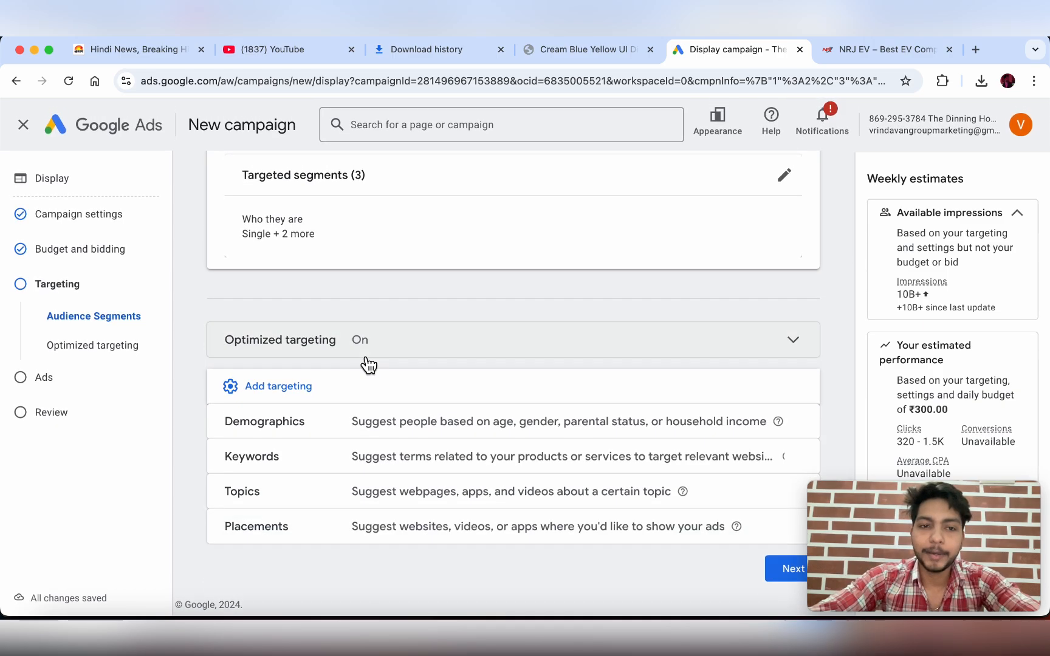
scroll(363, 361, "up", 3)
scroll(363, 359, "down", 3)
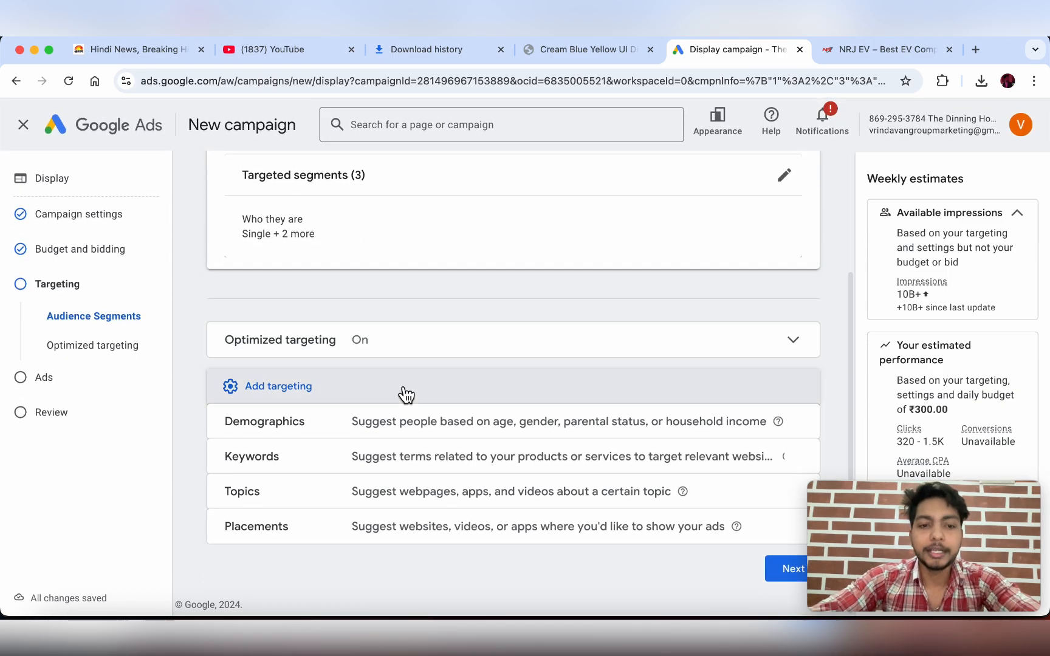
left_click(404, 424)
scroll(549, 382, "down", 5)
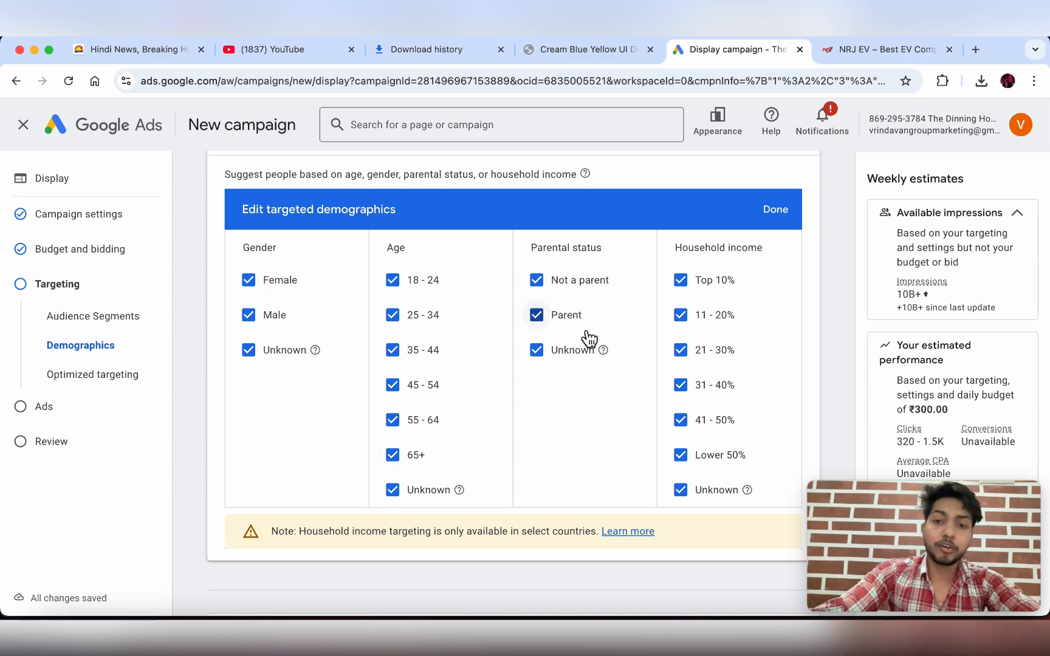
scroll(769, 377, "down", 1)
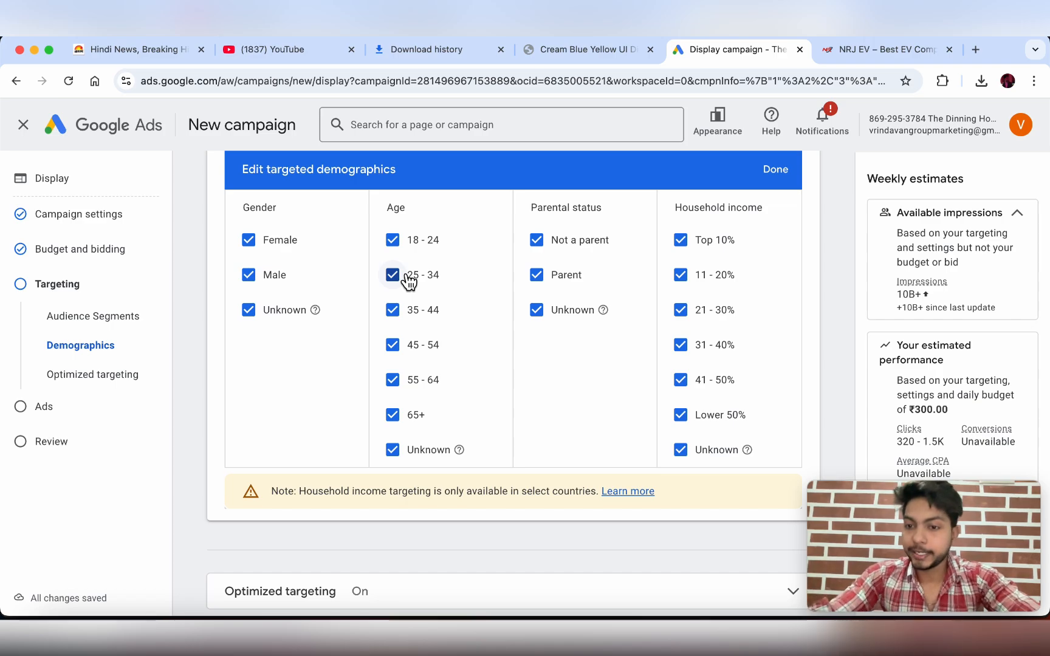
scroll(408, 279, "down", 2)
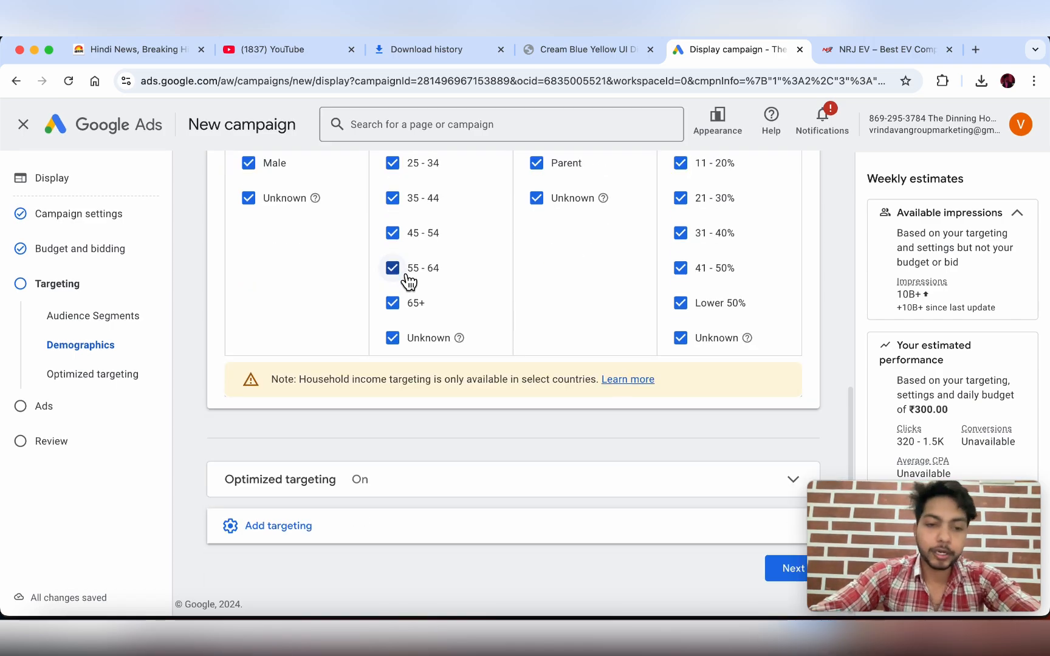
left_click(418, 491)
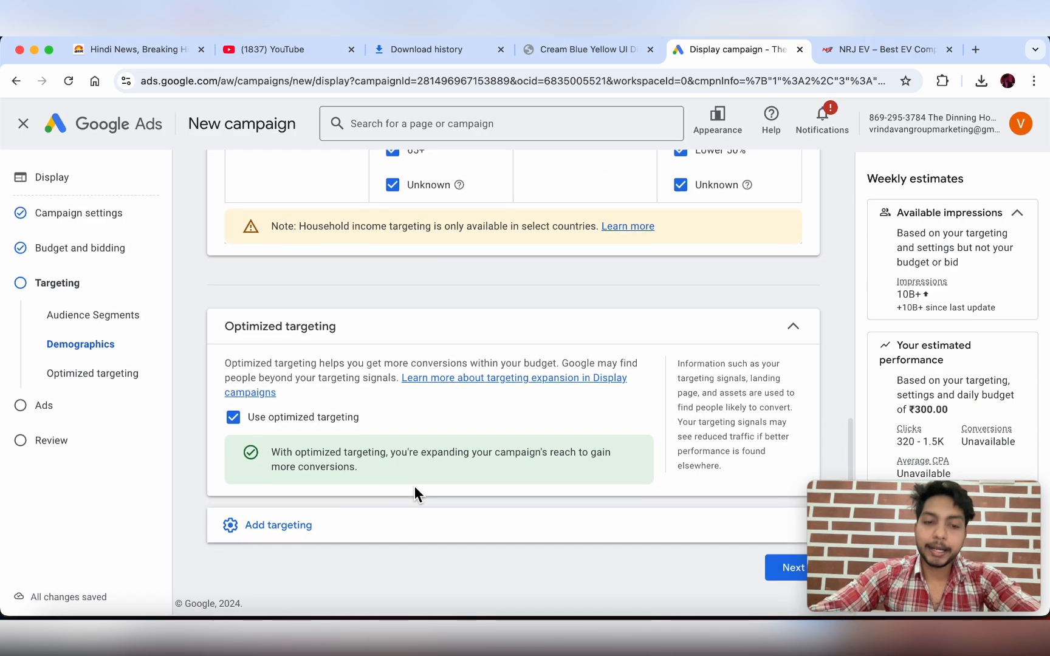
left_click(406, 537)
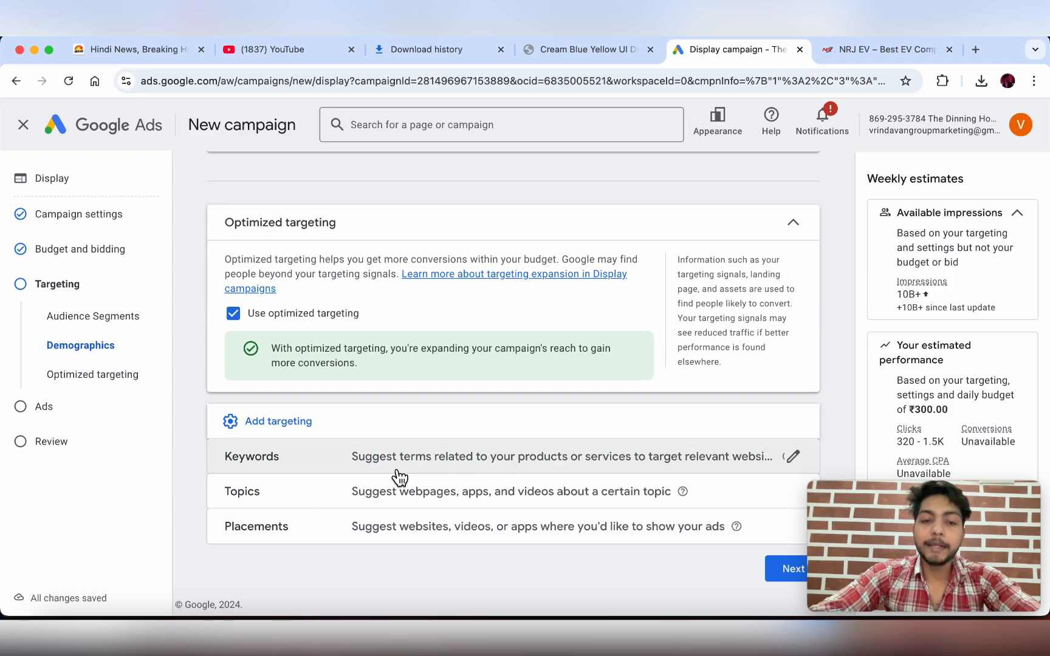
- Start Keywords targeting and look through the suggested keyword ideas
left_click(413, 468)
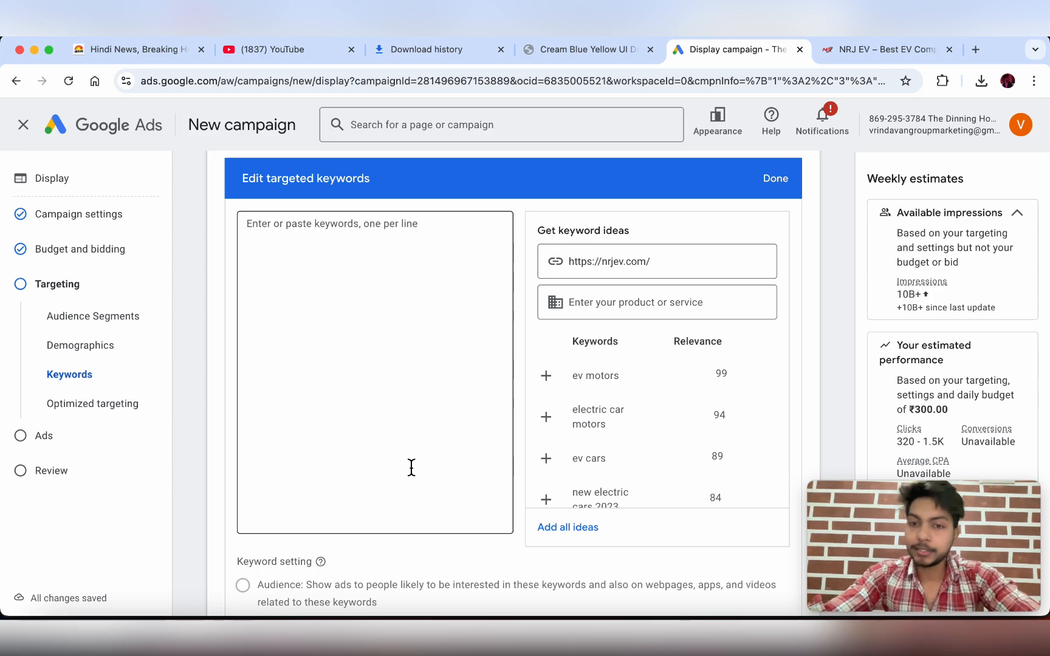
left_click(359, 289)
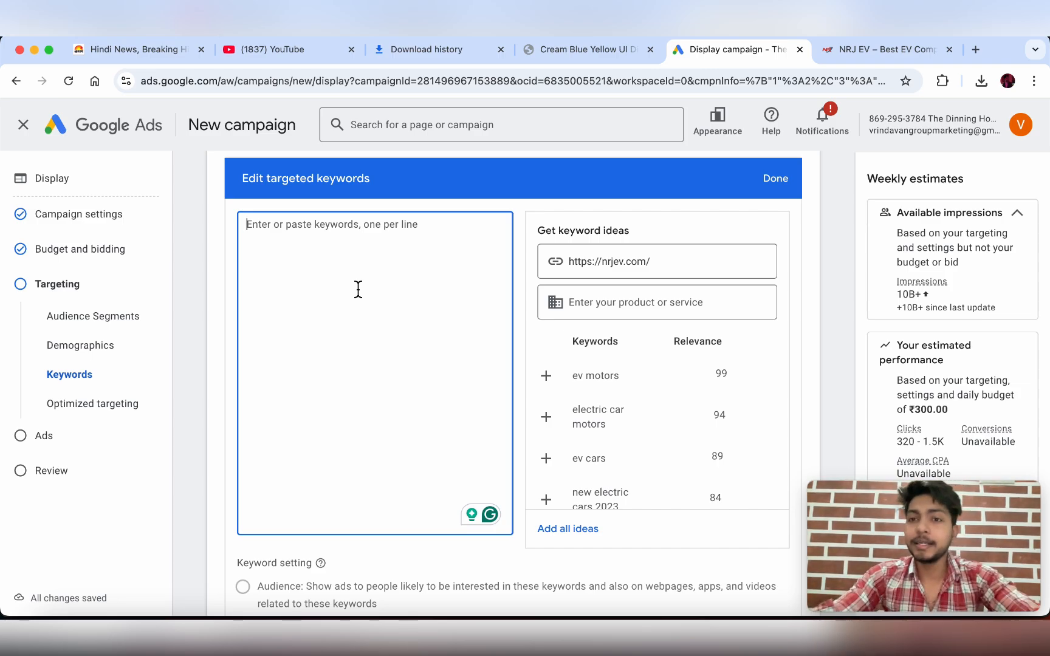
scroll(729, 443, "down", 2)
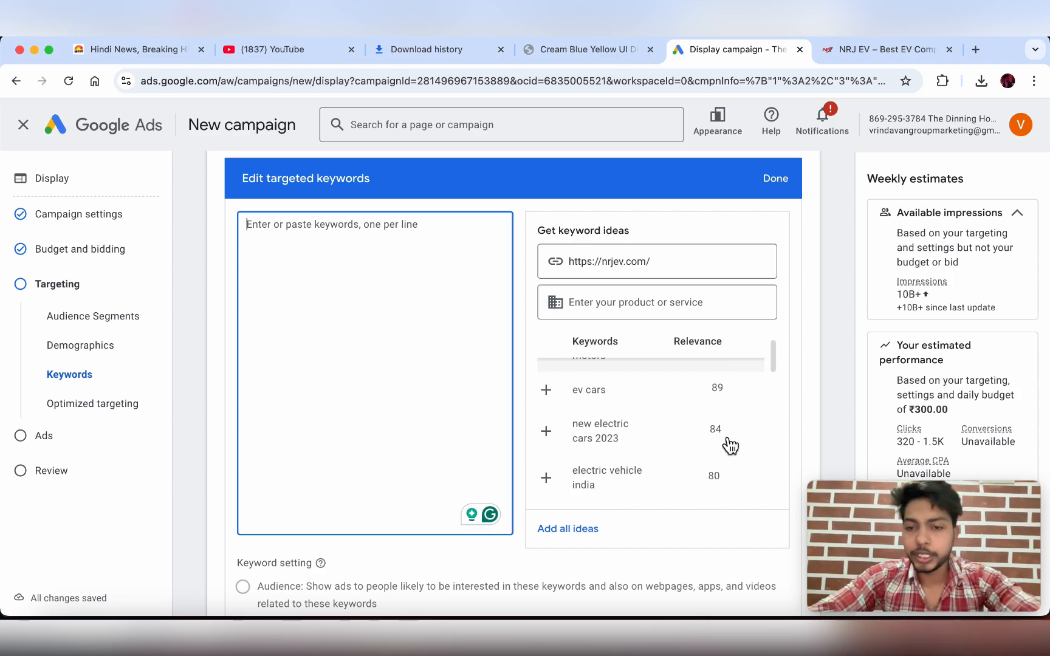
scroll(671, 418, "up", 4)
scroll(673, 434, "down", 2)
scroll(675, 450, "up", 2)
scroll(684, 367, "down", 1)
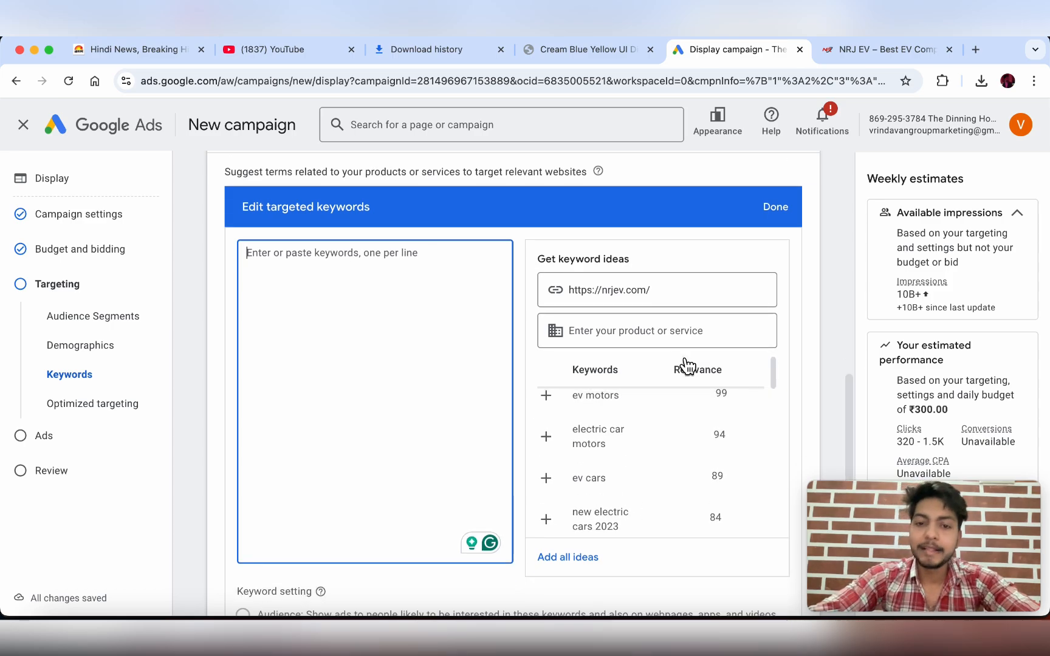
scroll(642, 414, "down", 1)
scroll(631, 416, "up", 1)
scroll(583, 428, "up", 1)
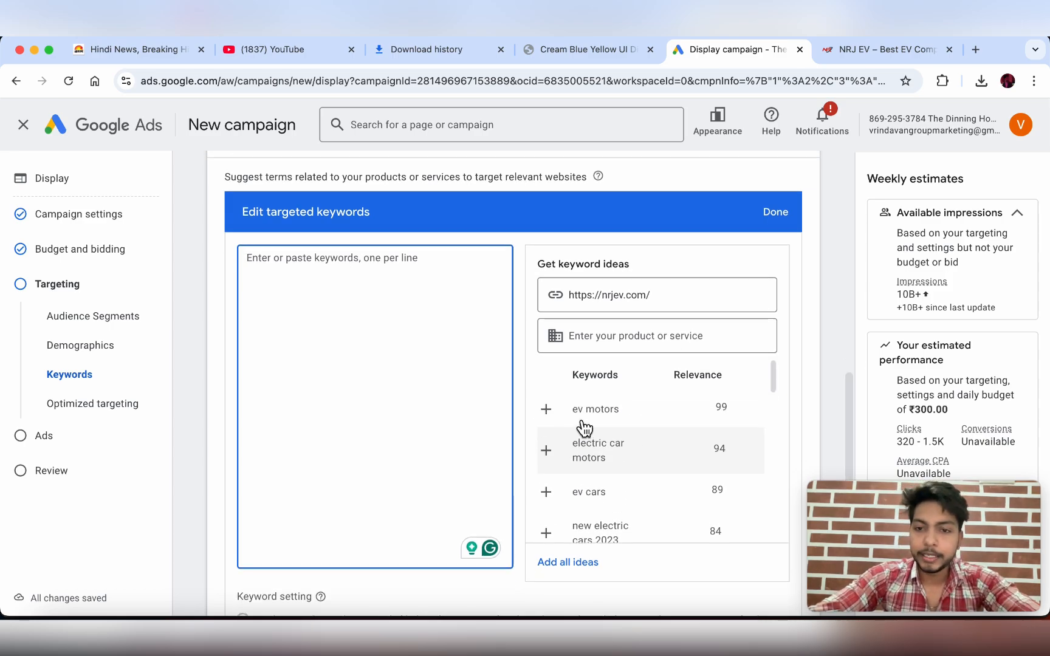
scroll(580, 425, "up", 10)
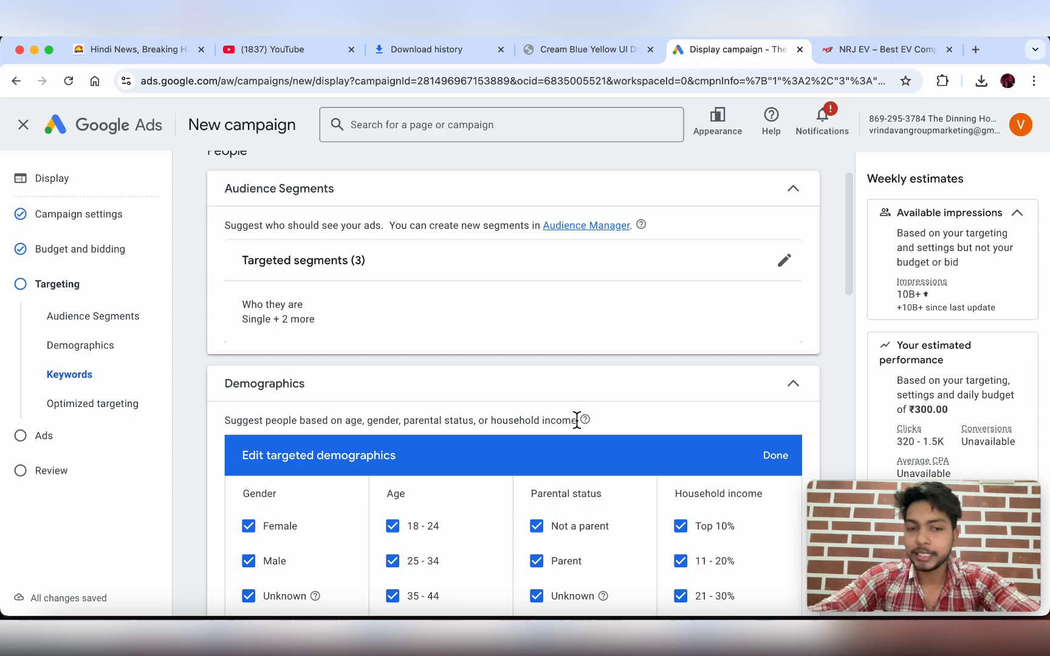
scroll(550, 362, "down", 1)
scroll(550, 357, "down", 9)
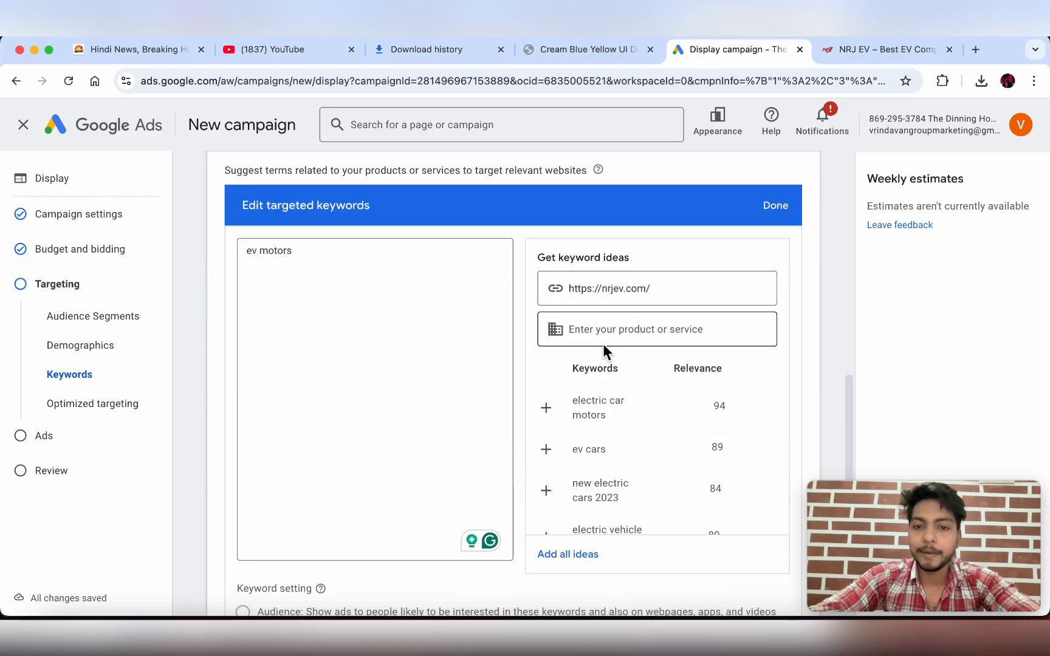
scroll(604, 390, "down", 1)
scroll(603, 397, "up", 1)
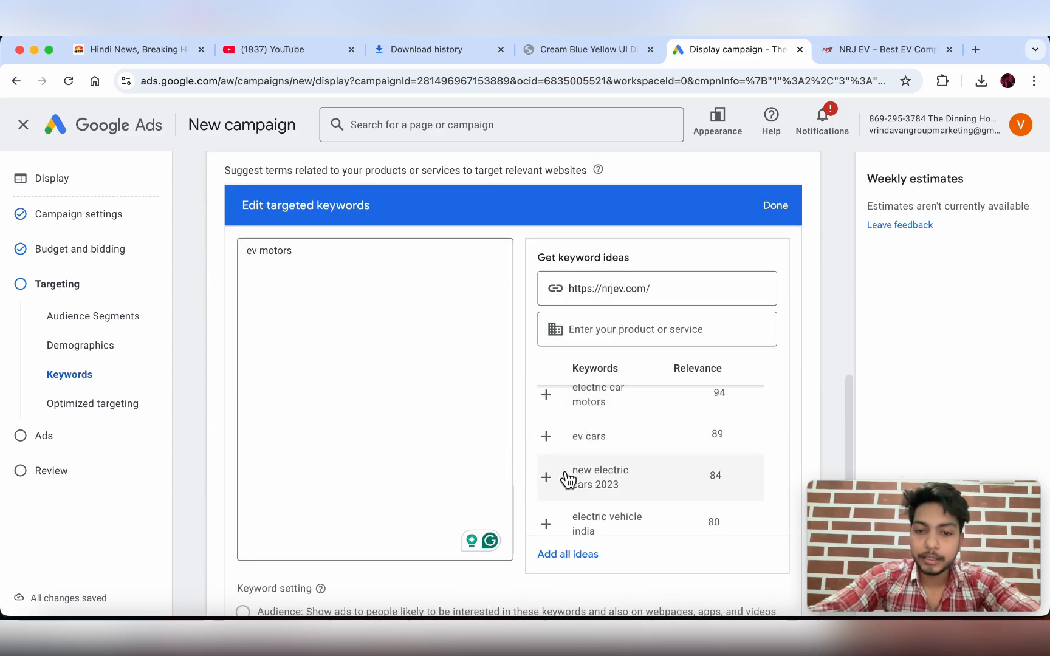
scroll(563, 484, "down", 1)
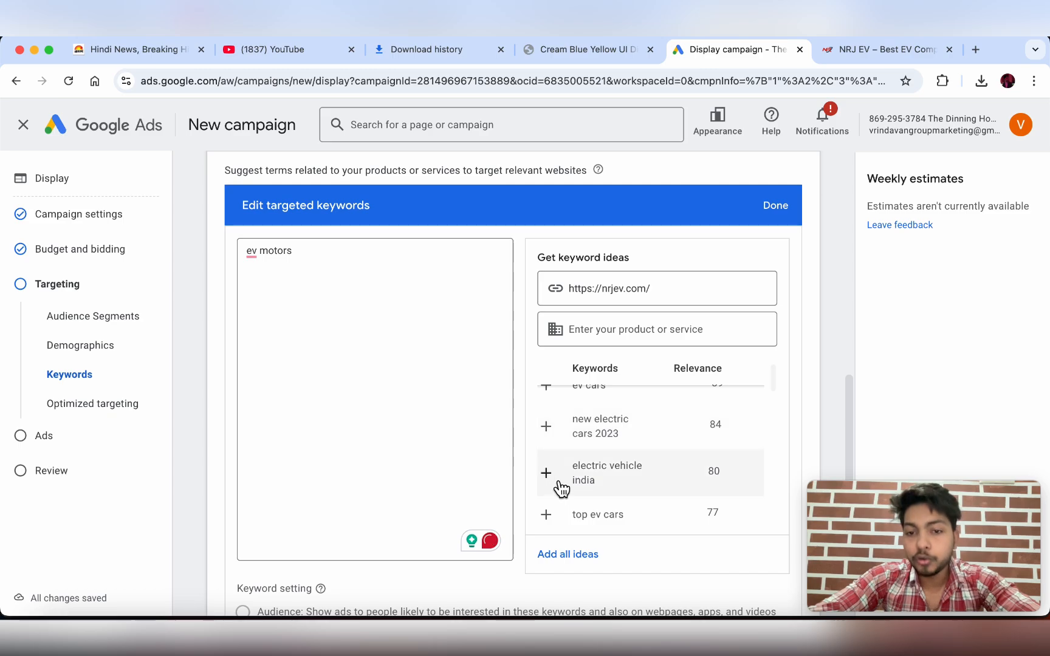
- Add electric vehicle india and electric vehicle price as keywords, checking the NRJ EV site for ideas
left_click(560, 486)
scroll(562, 488, "down", 2)
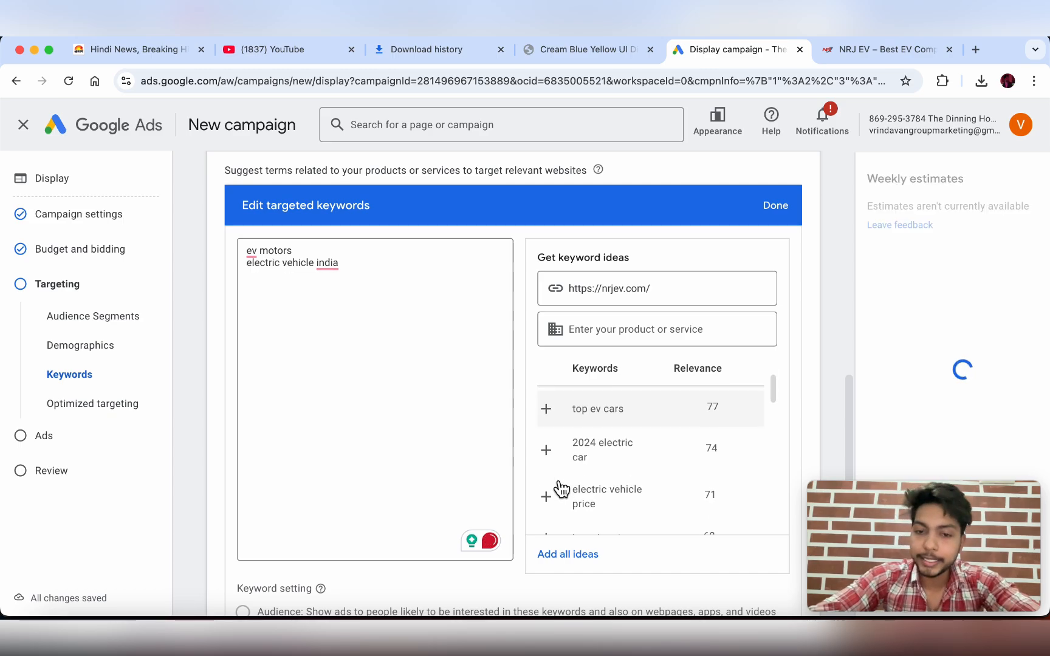
scroll(560, 488, "down", 2)
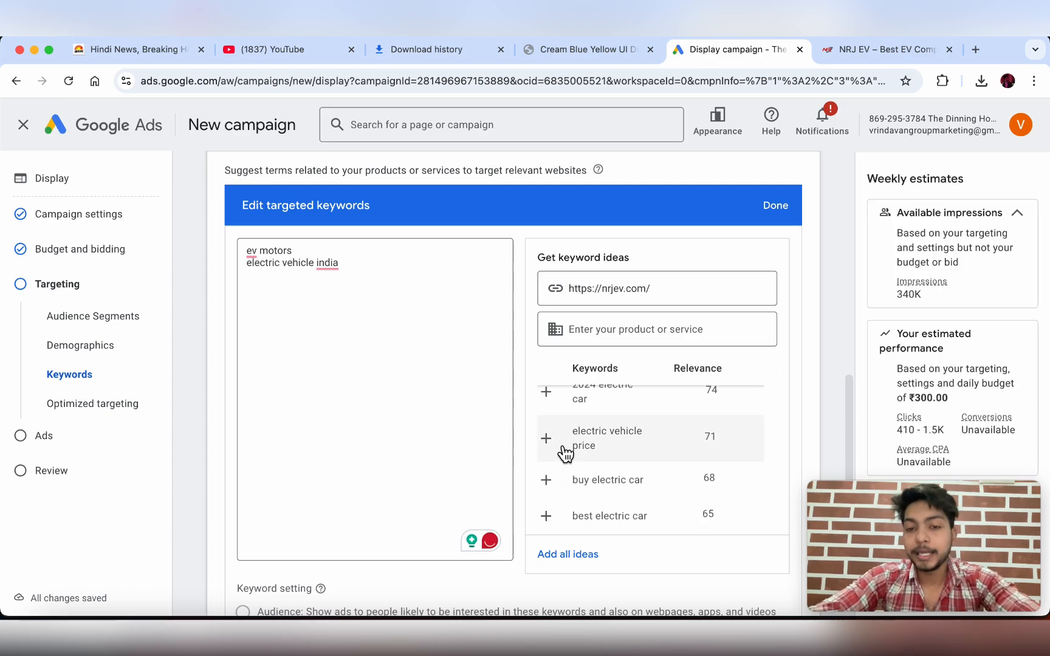
left_click(565, 447)
left_click(877, 46)
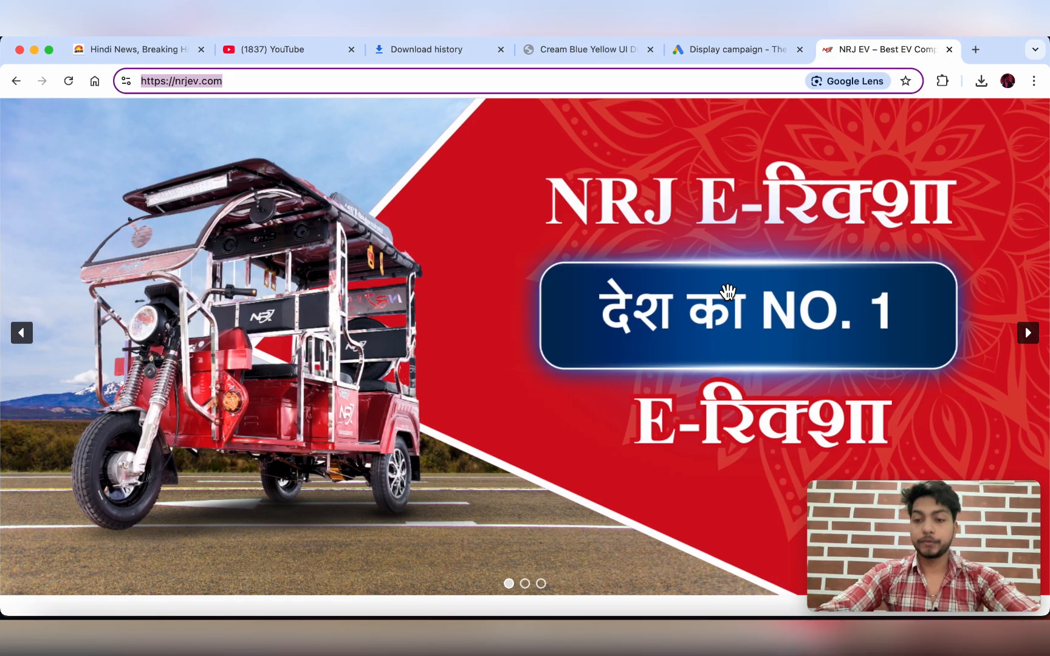
left_click(719, 54)
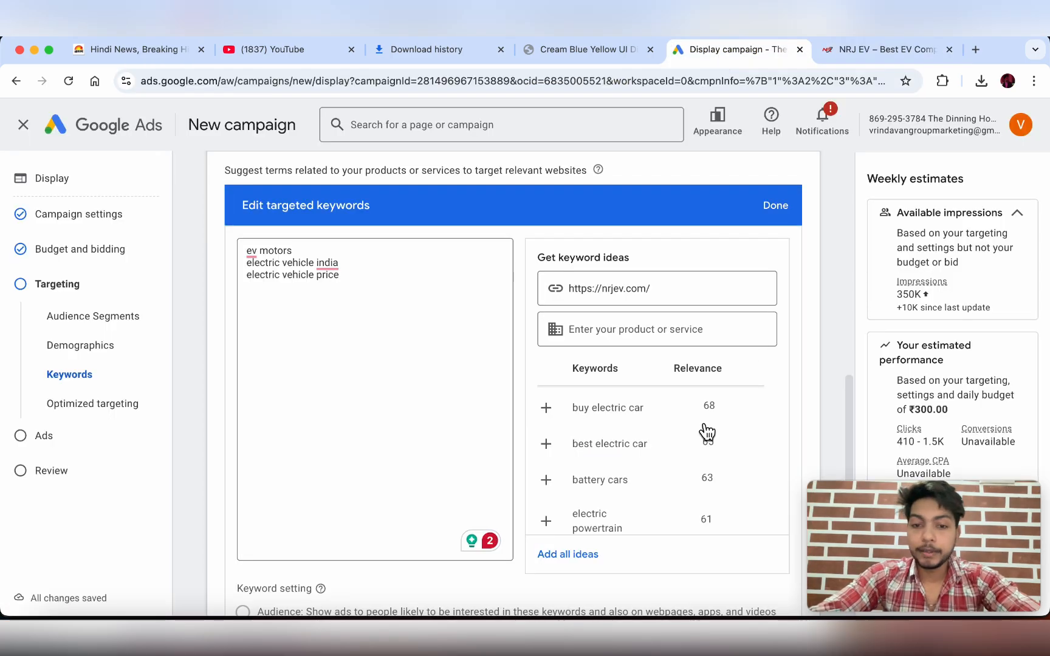
scroll(620, 447, "down", 5)
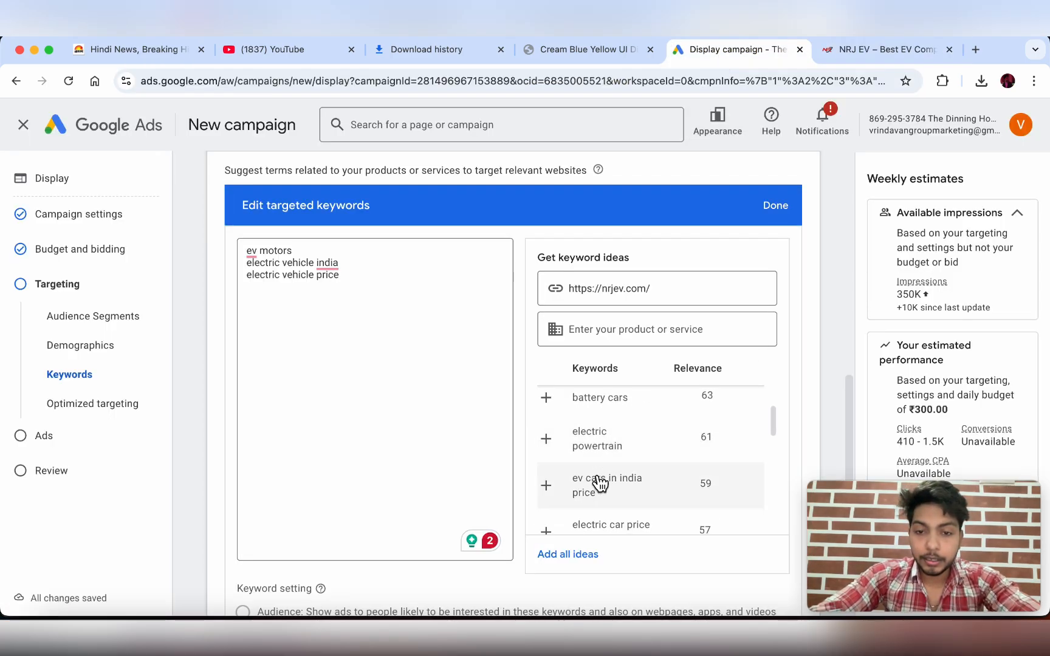
scroll(600, 484, "down", 1)
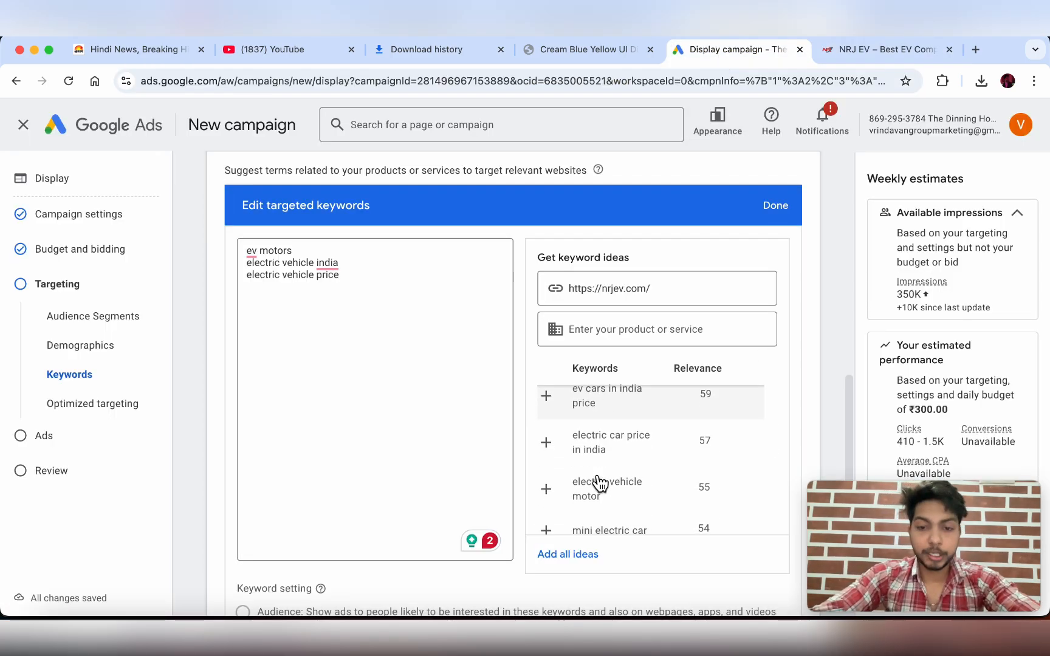
scroll(598, 483, "down", 6)
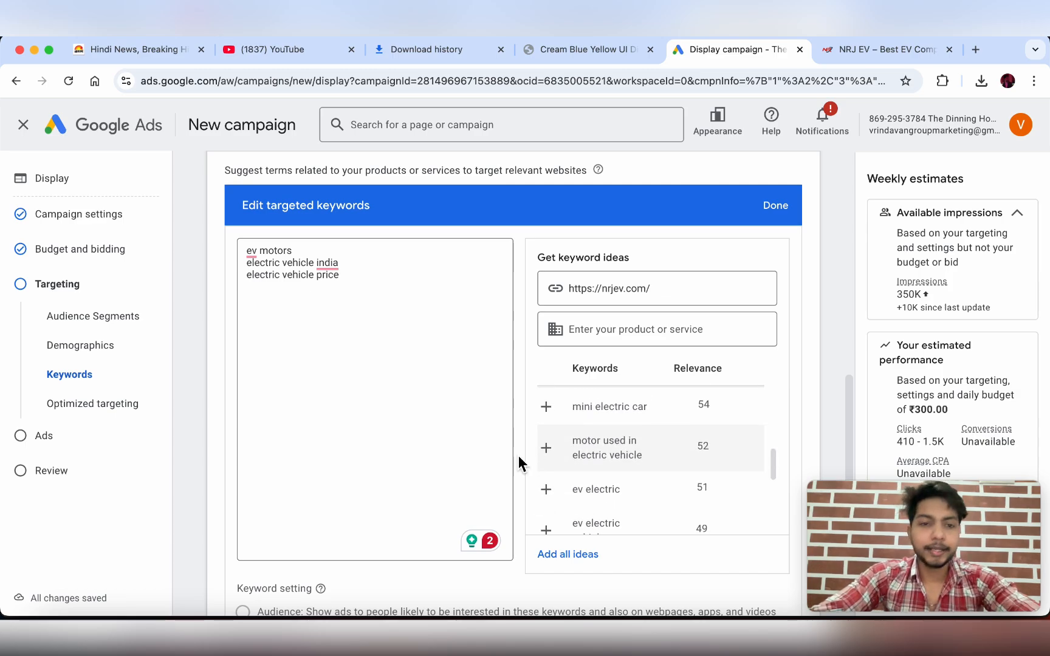
- Add 'E-rickshaw business' and 'Eletctric Vechile' as two new lines in the keyword list
left_click(370, 274)
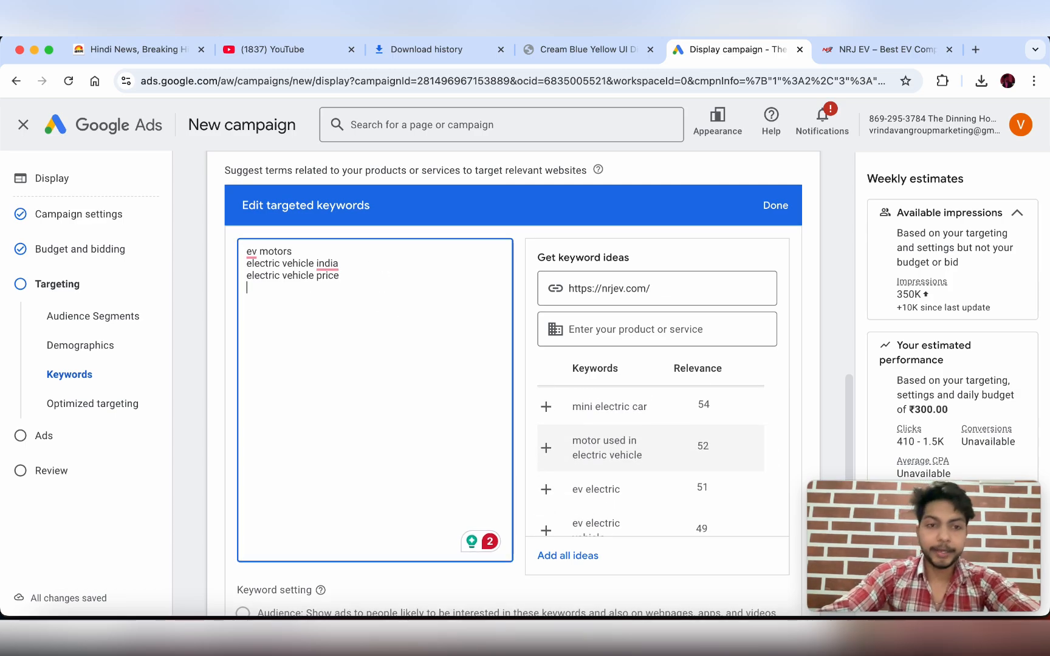
key("Caps_Lock")
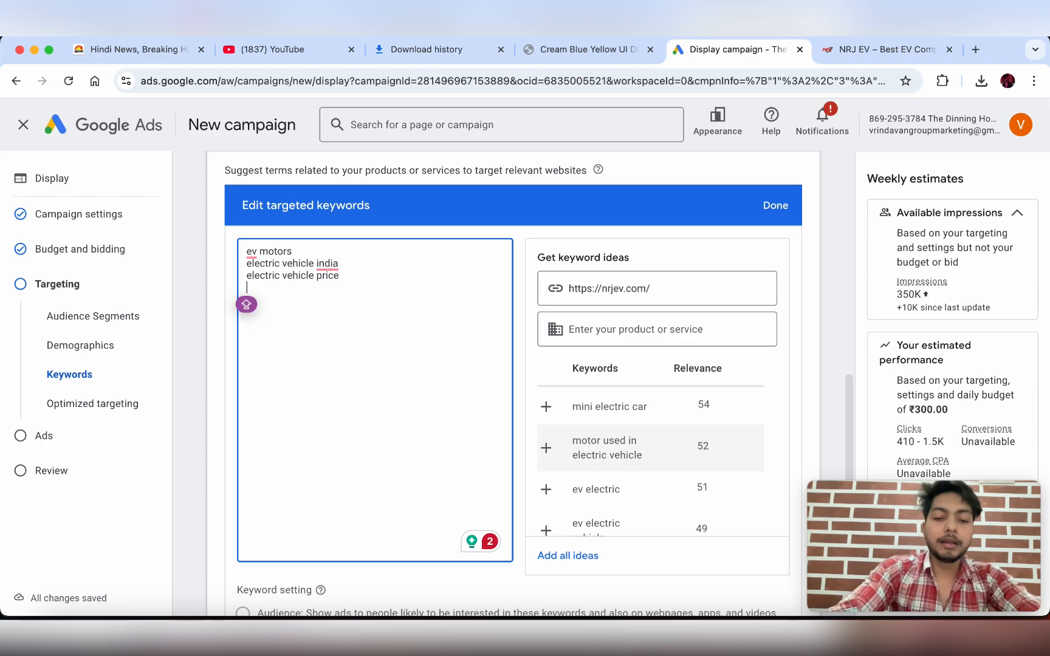
type("E-")
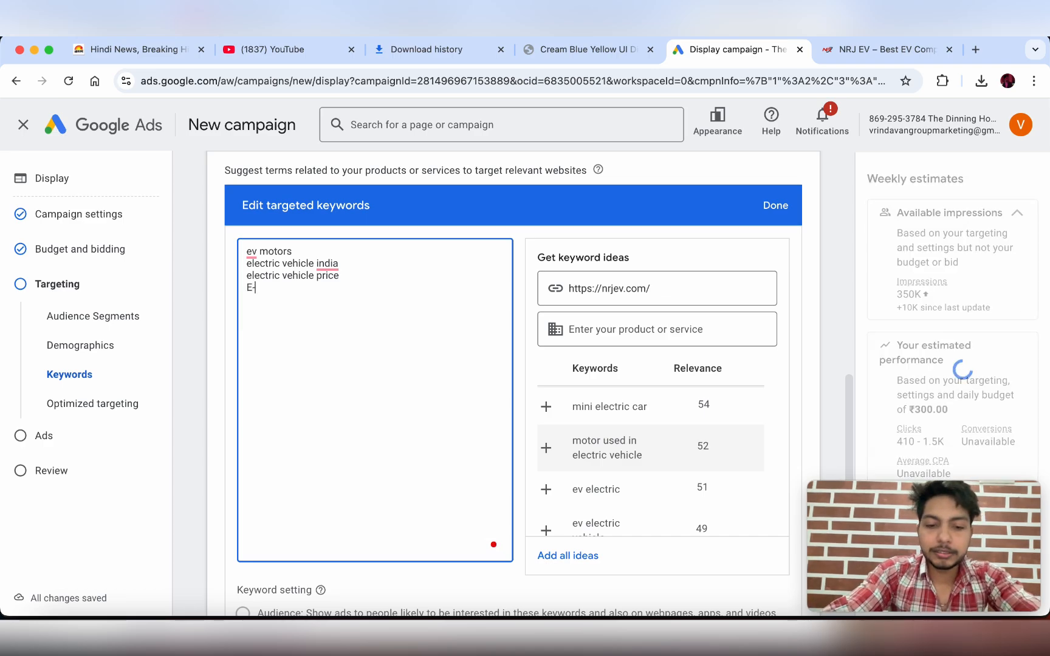
type("rickshaw ")
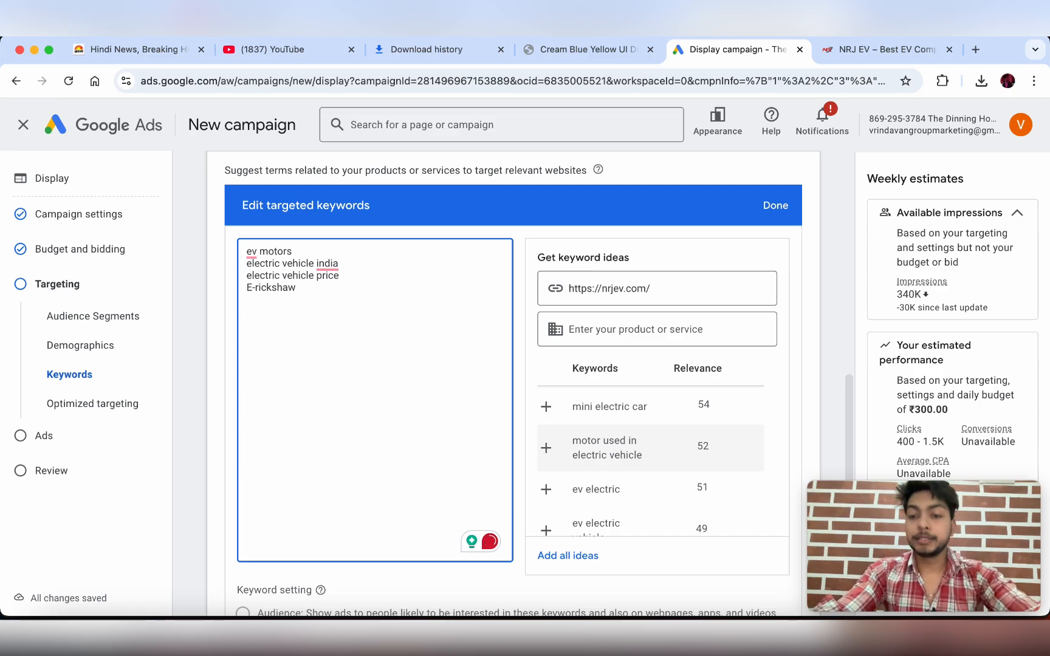
type("busines")
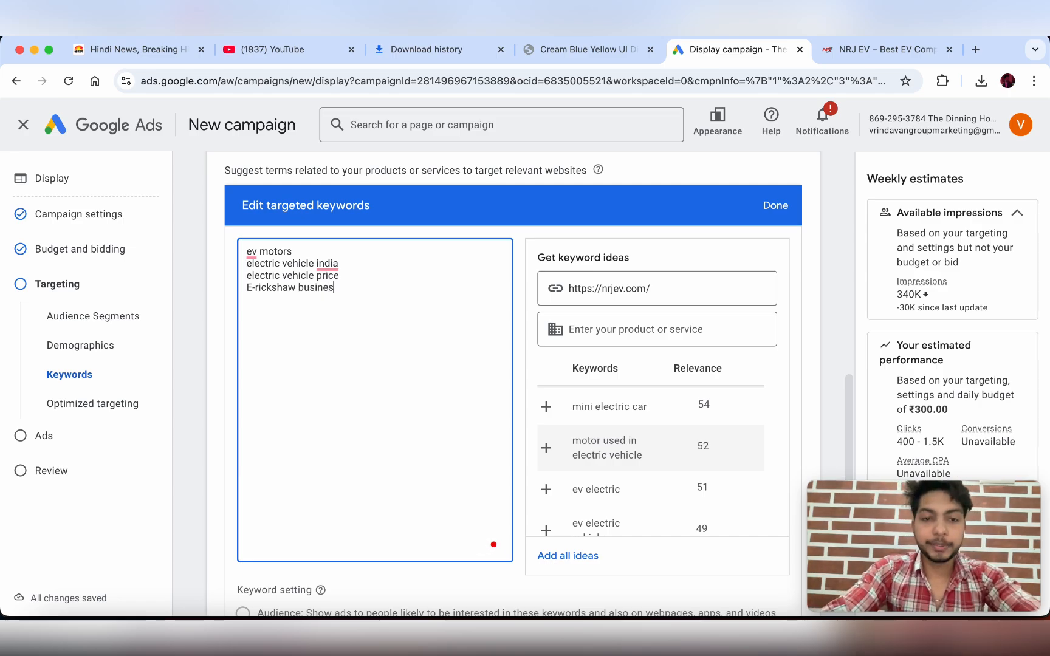
type("s")
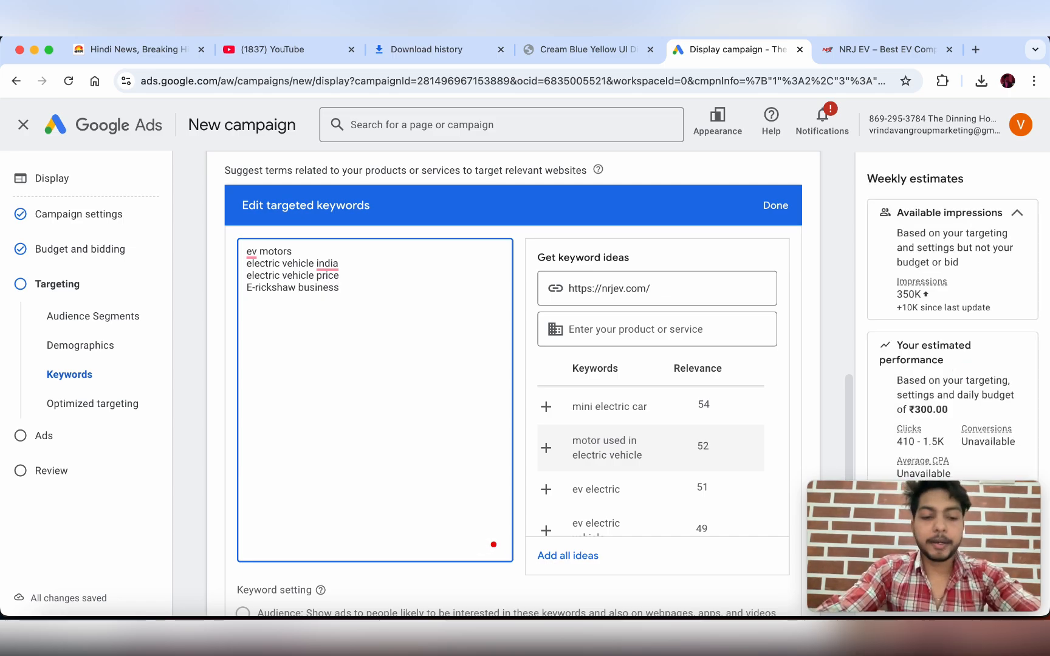
key("Return")
type("Ele")
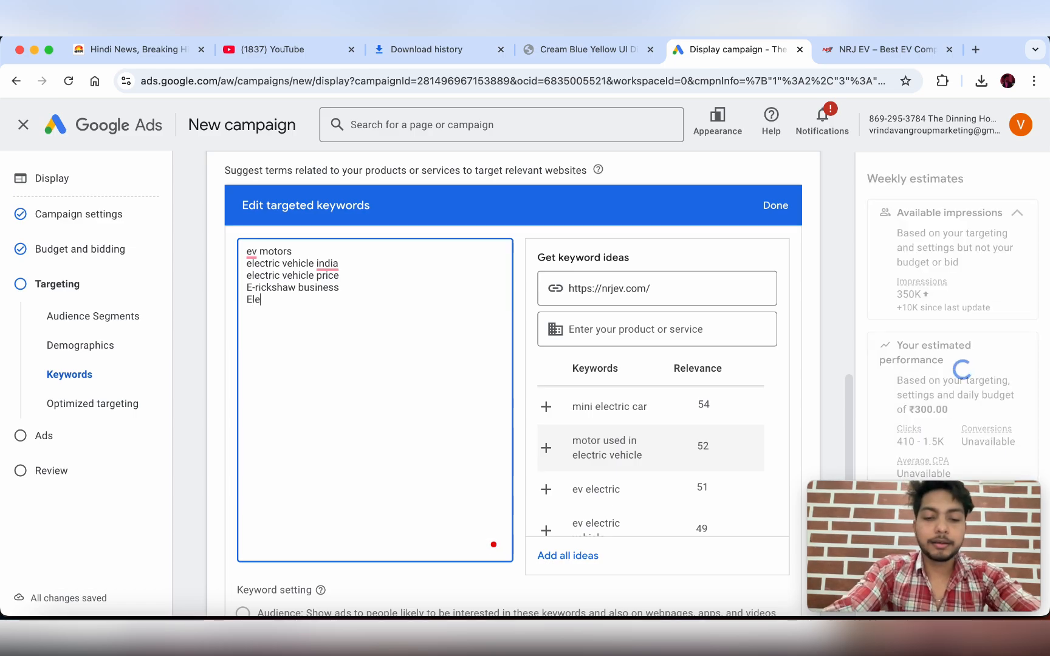
type("tctri")
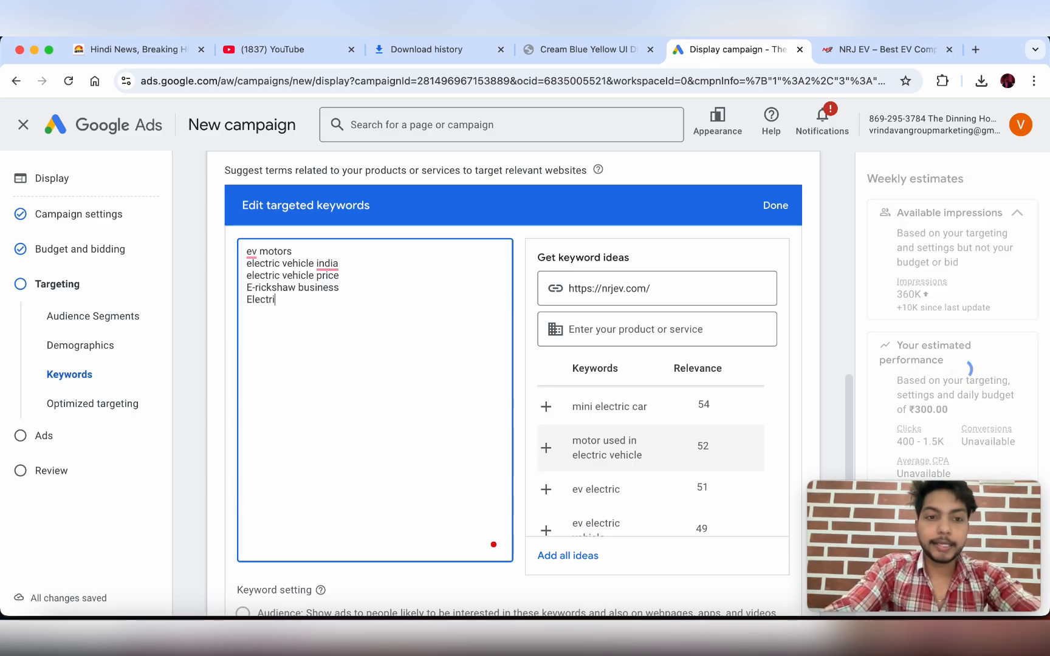
type("c Vechile")
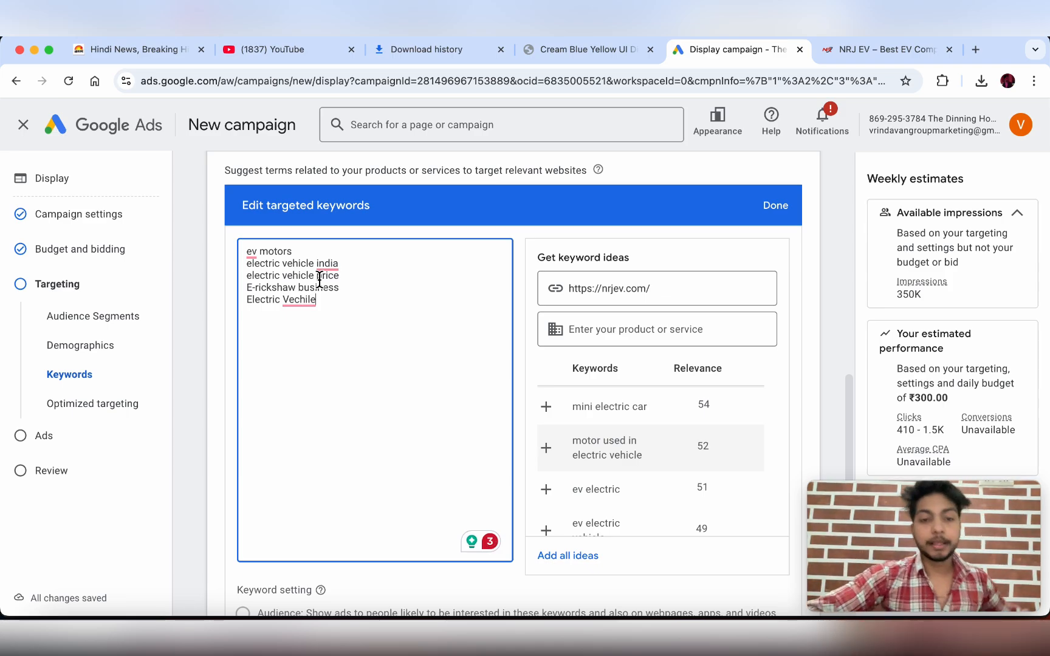
scroll(320, 279, "down", 2)
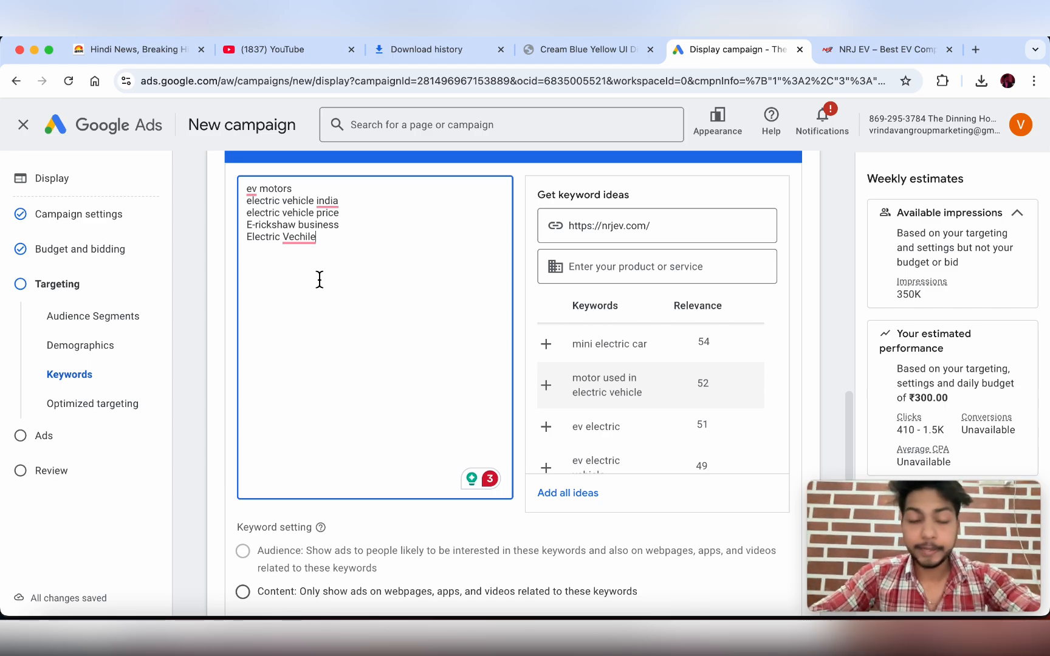
- Set the Keyword setting to Content so ads appear only on keyword-related pages, apps and videos
scroll(319, 279, "down", 5)
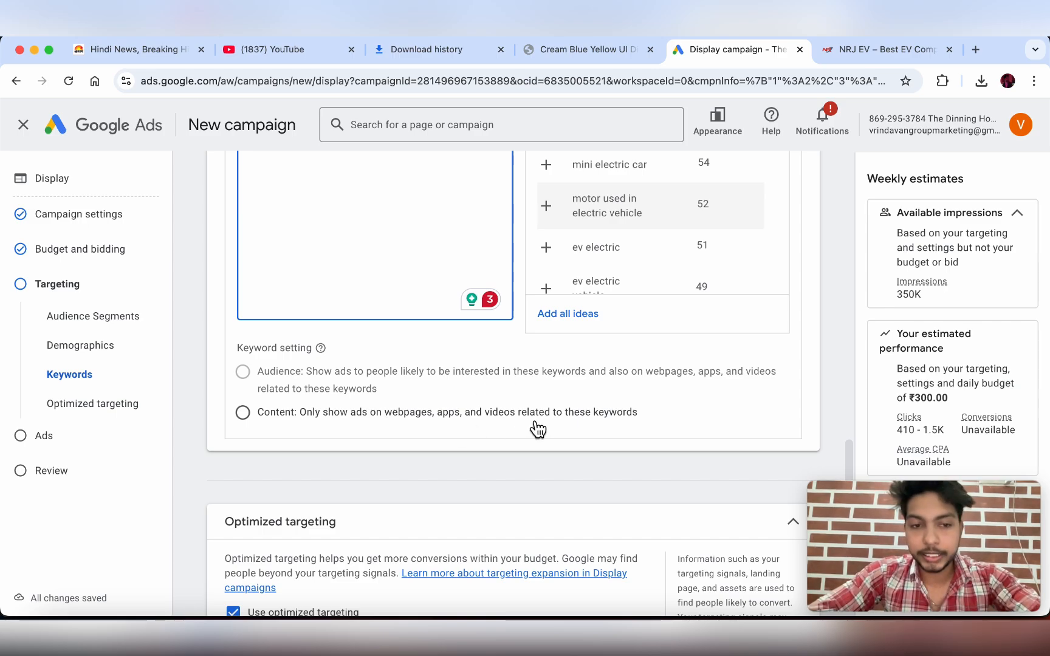
left_click(241, 414)
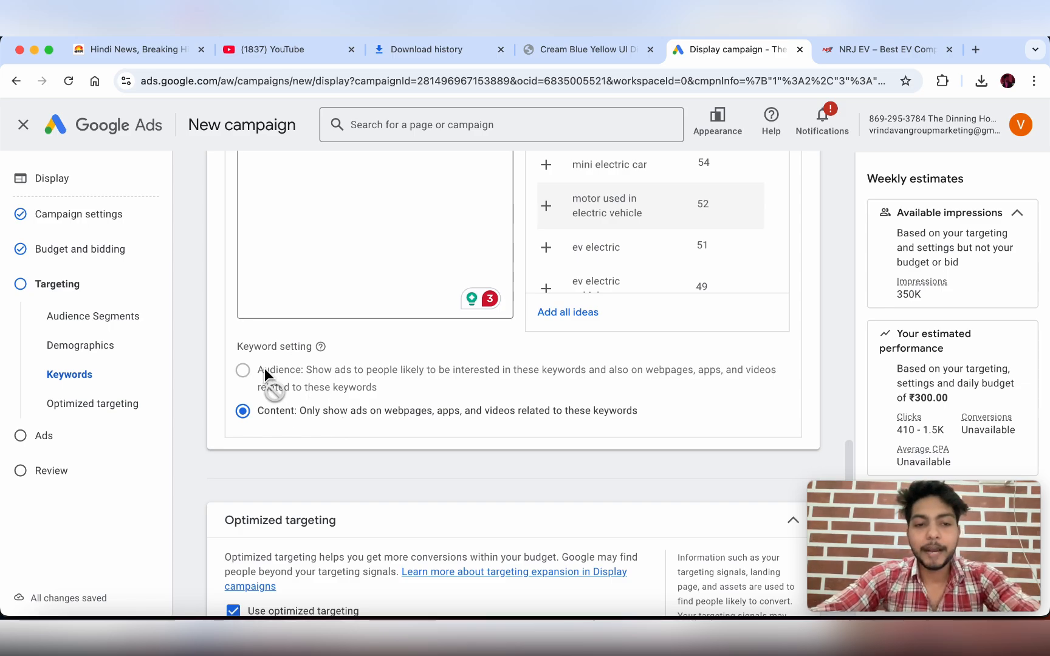
mouse_move(292, 377)
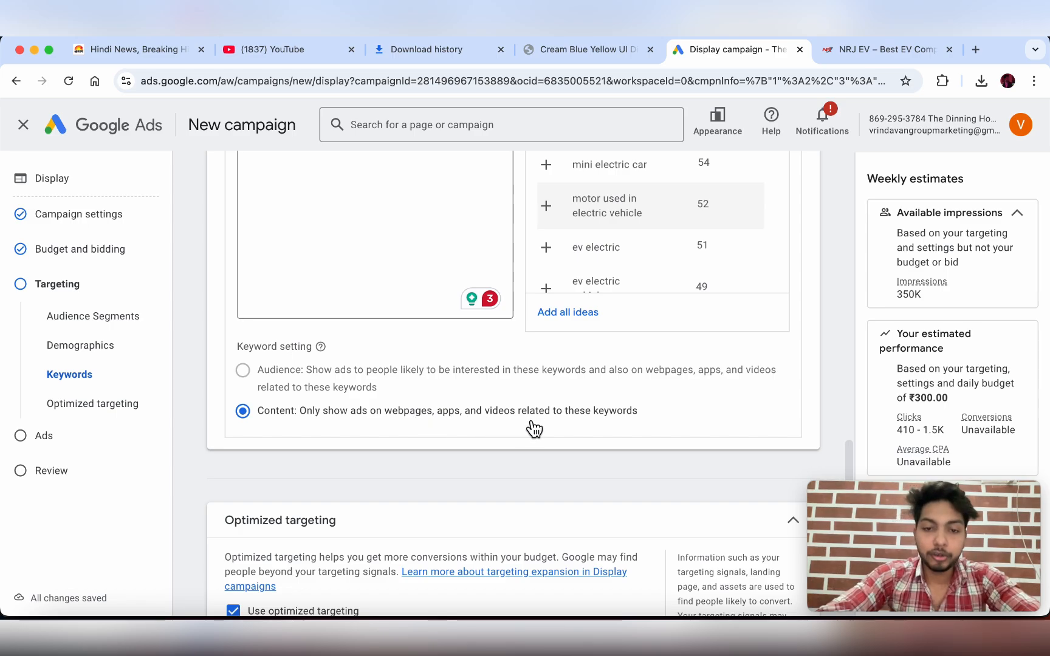
scroll(612, 347, "up", 5)
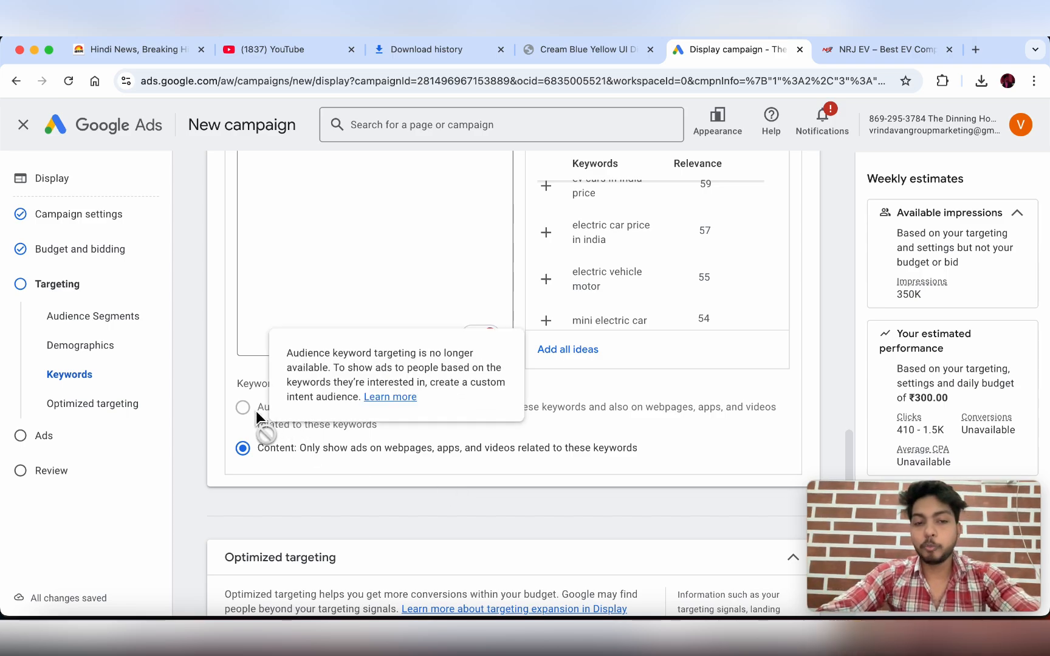
scroll(370, 303, "up", 3)
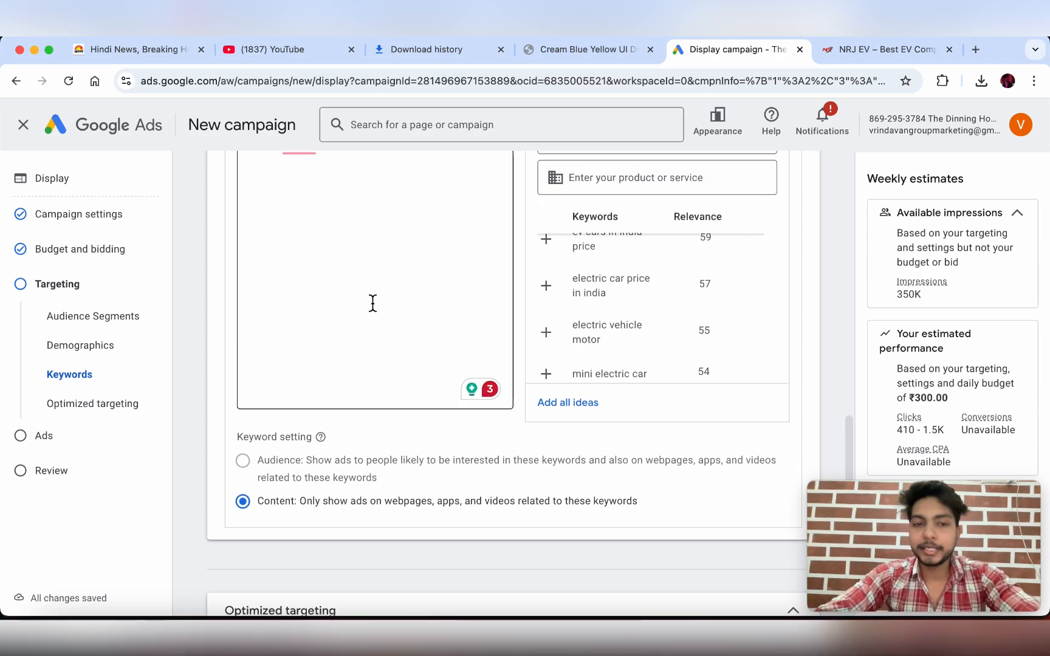
scroll(293, 374, "down", 5)
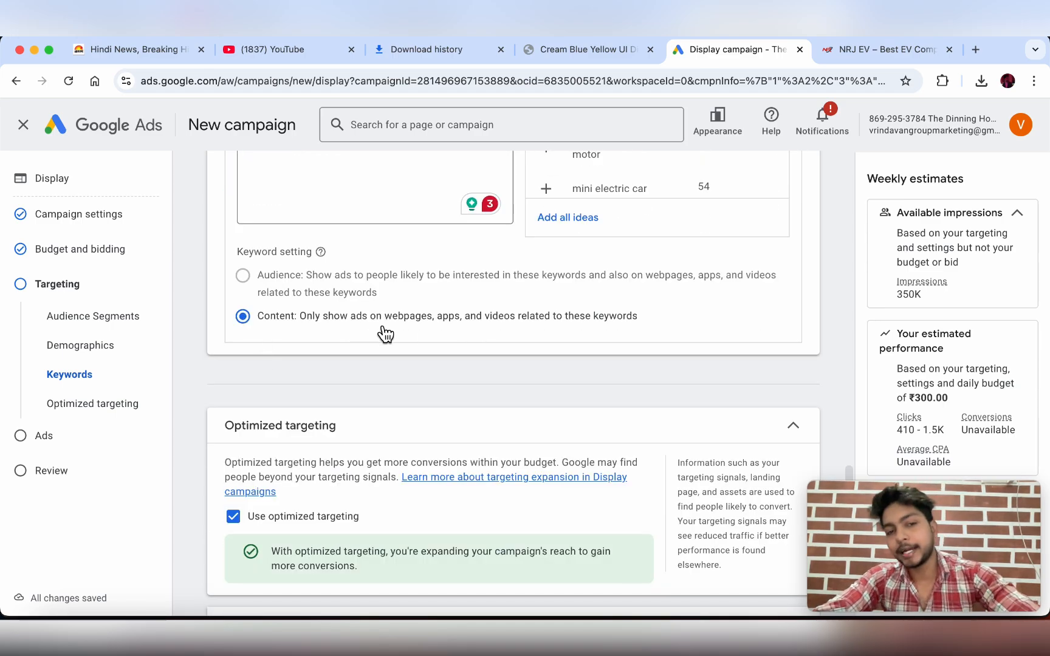
scroll(403, 350, "up", 2)
scroll(460, 302, "up", 1)
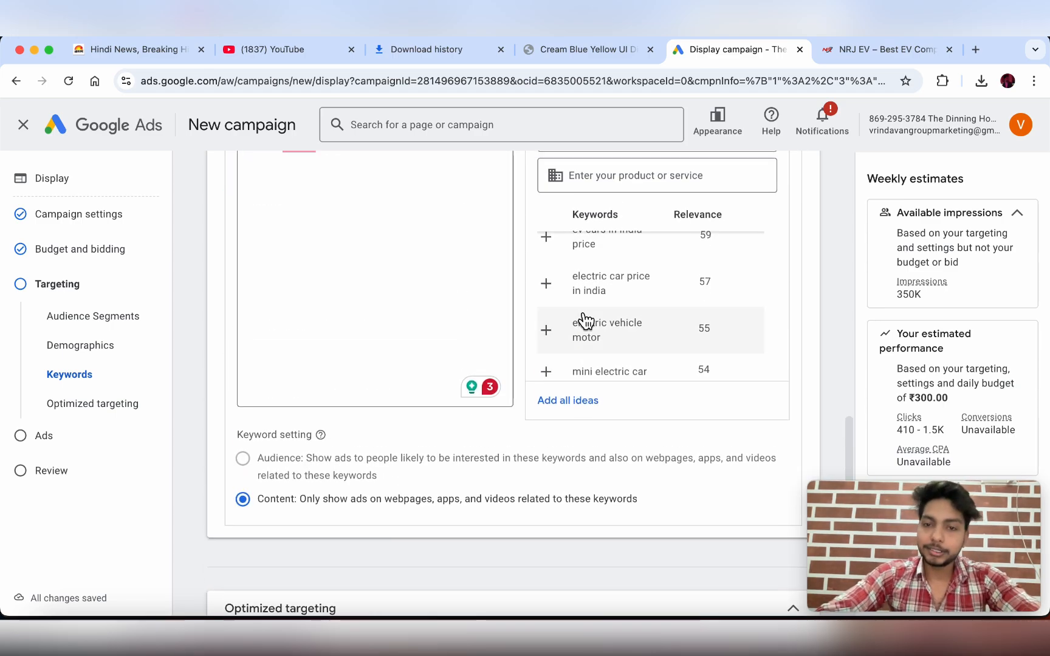
scroll(577, 322, "up", 2)
scroll(428, 304, "up", 4)
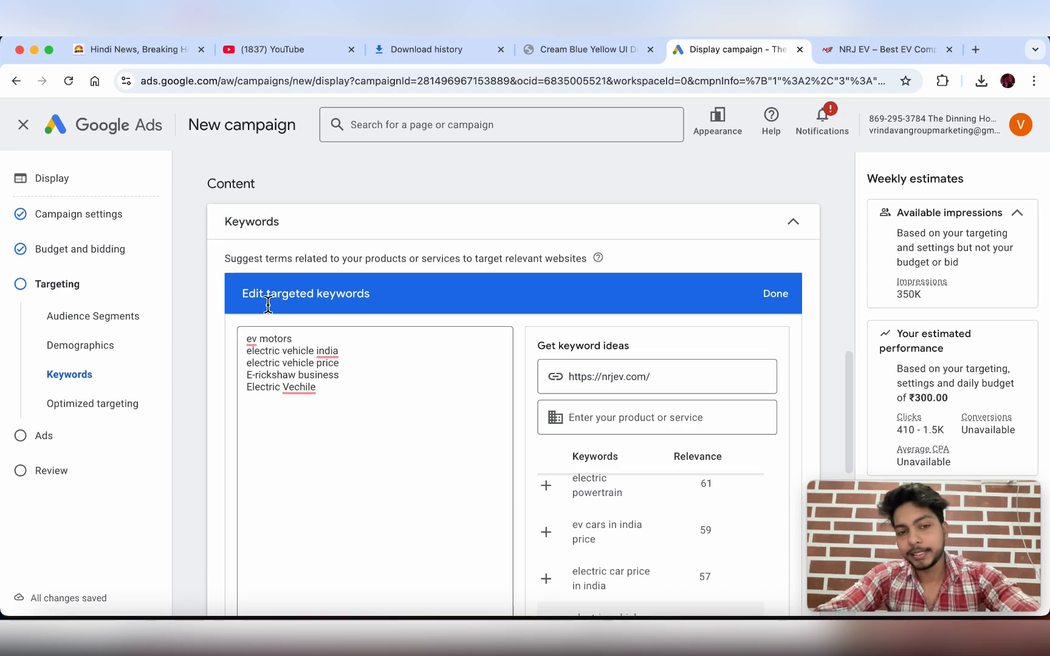
scroll(361, 390, "down", 10)
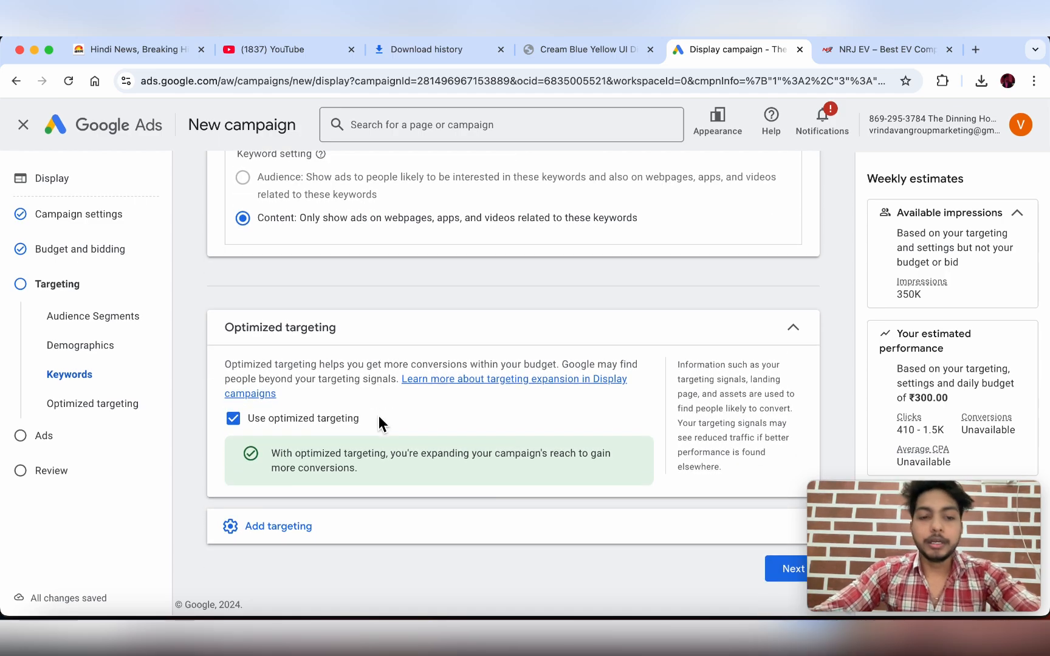
- Add Topics targeting to the display campaign
left_click(339, 541)
scroll(340, 540, "down", 2)
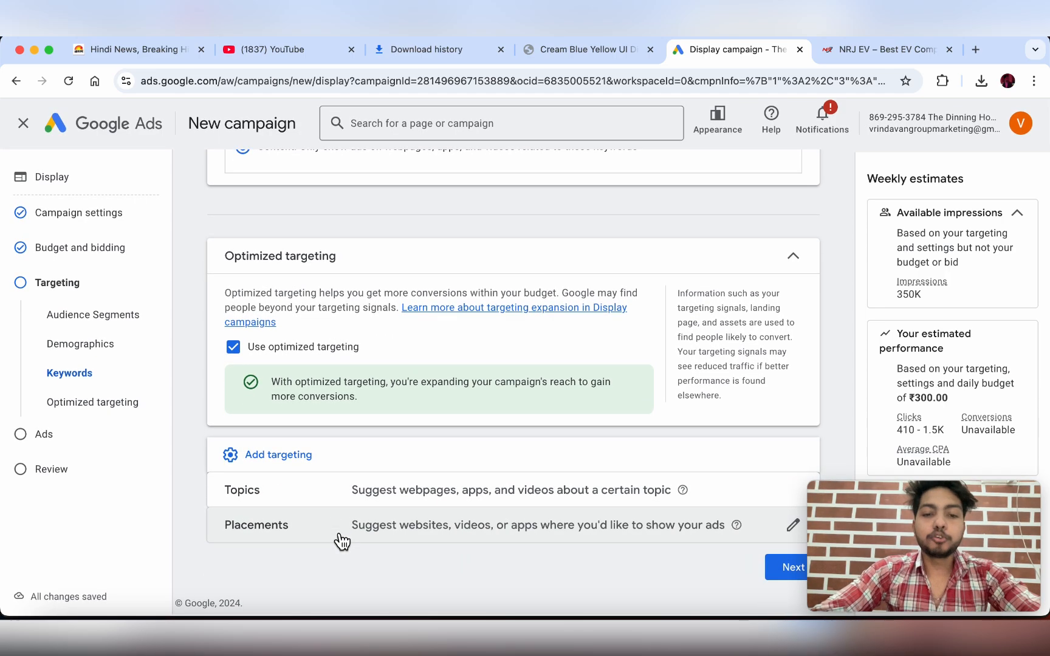
left_click(490, 502)
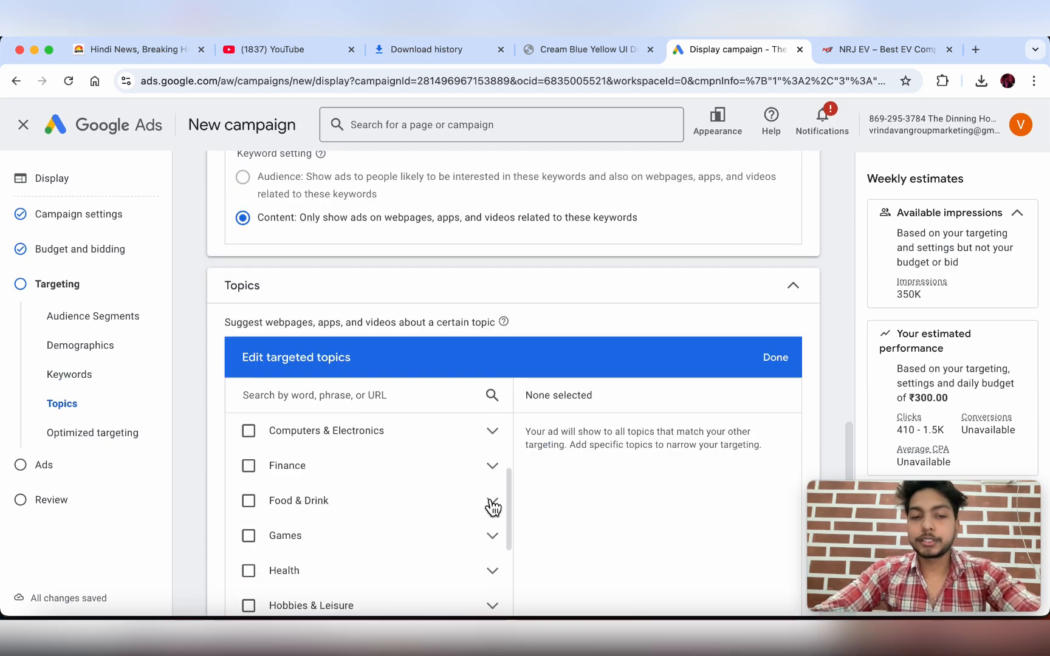
scroll(567, 363, "up", 5)
scroll(604, 307, "down", 2)
scroll(637, 511, "down", 6)
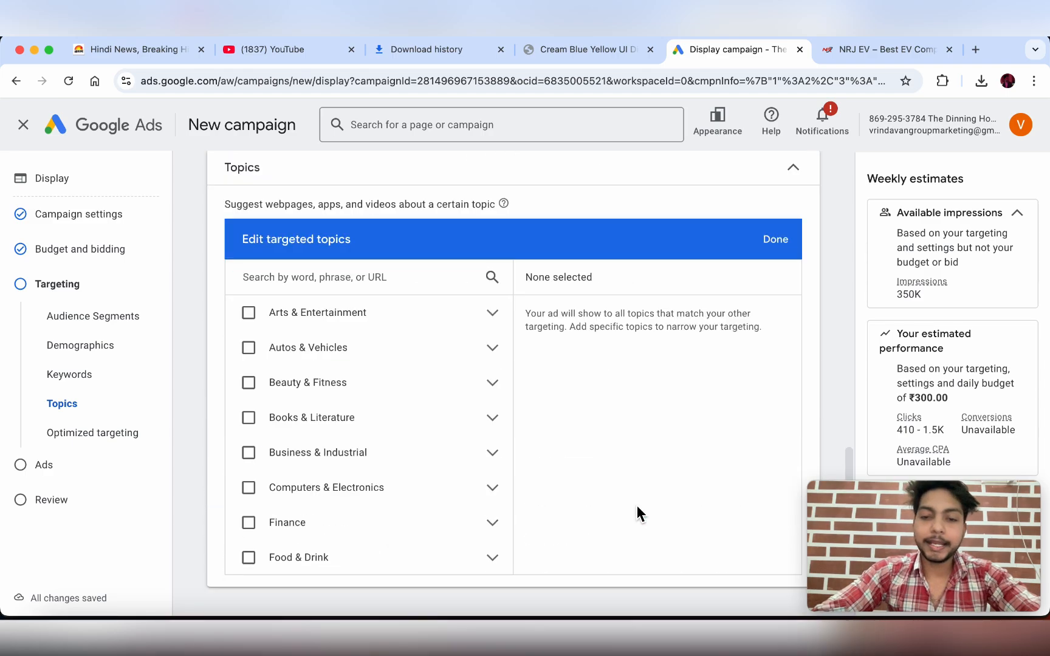
scroll(637, 505, "down", 2)
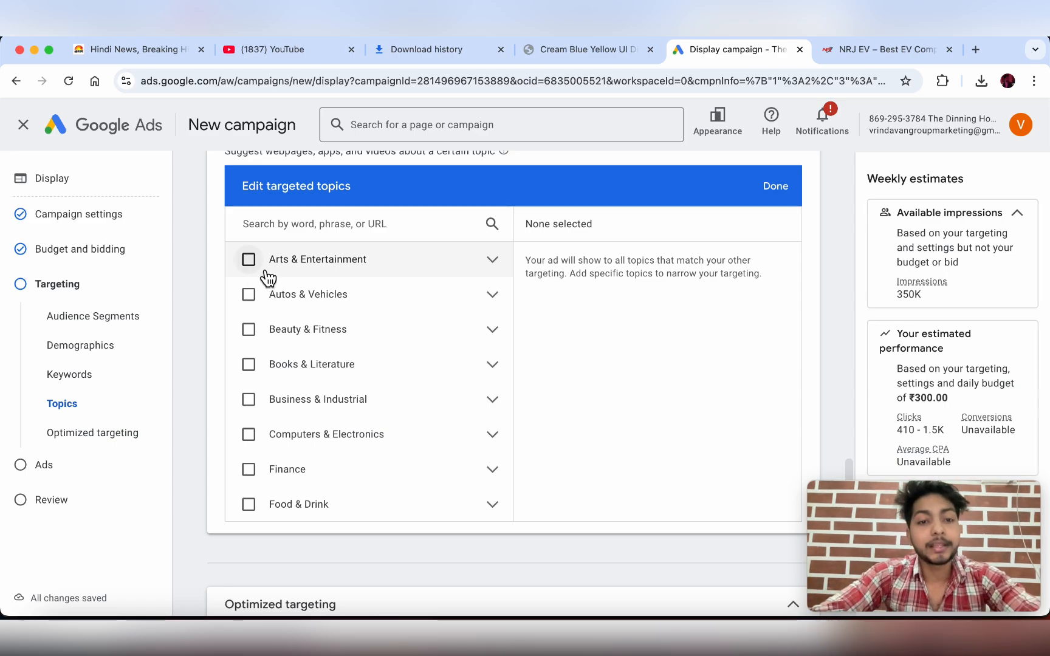
- Select the Autos & Vehicles and Finance topics
left_click(249, 294)
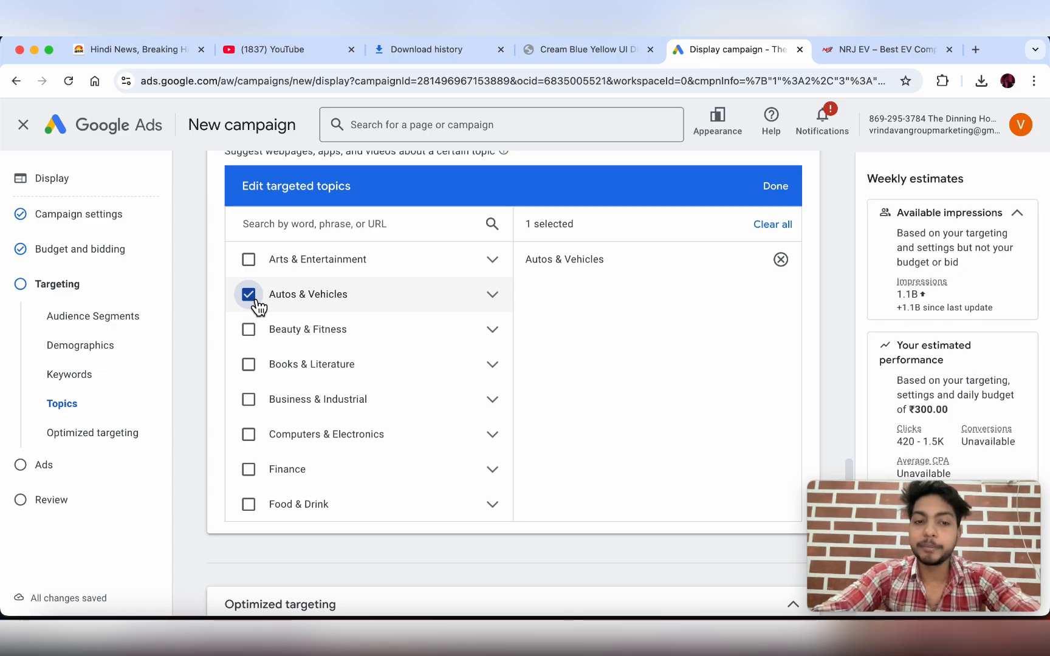
scroll(255, 304, "down", 2)
scroll(257, 307, "up", 3)
scroll(316, 386, "down", 2)
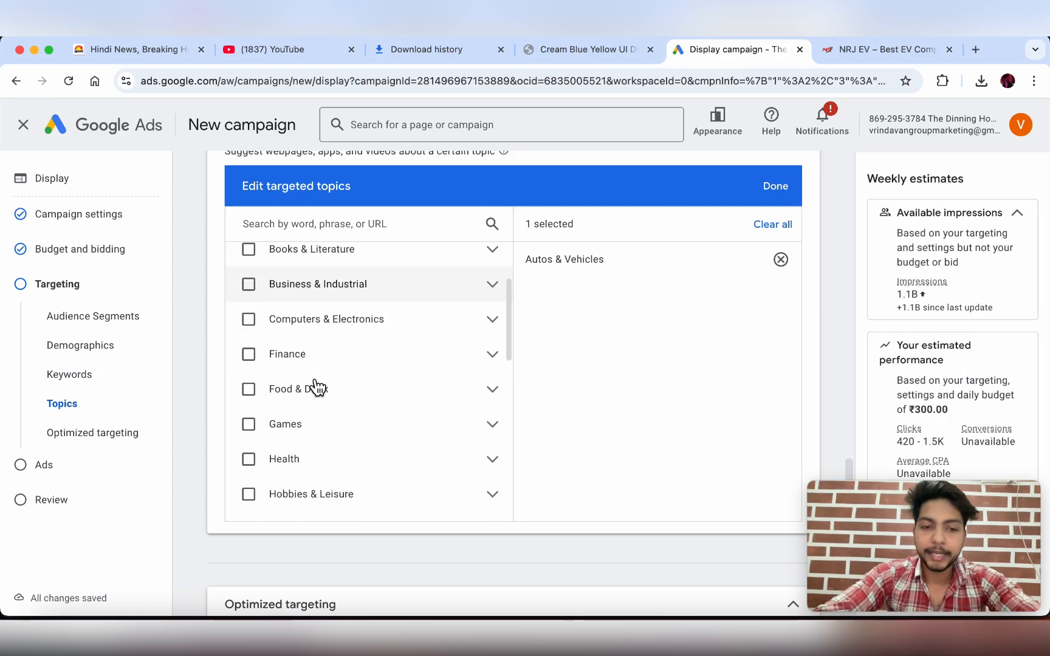
scroll(315, 387, "down", 1)
left_click(250, 334)
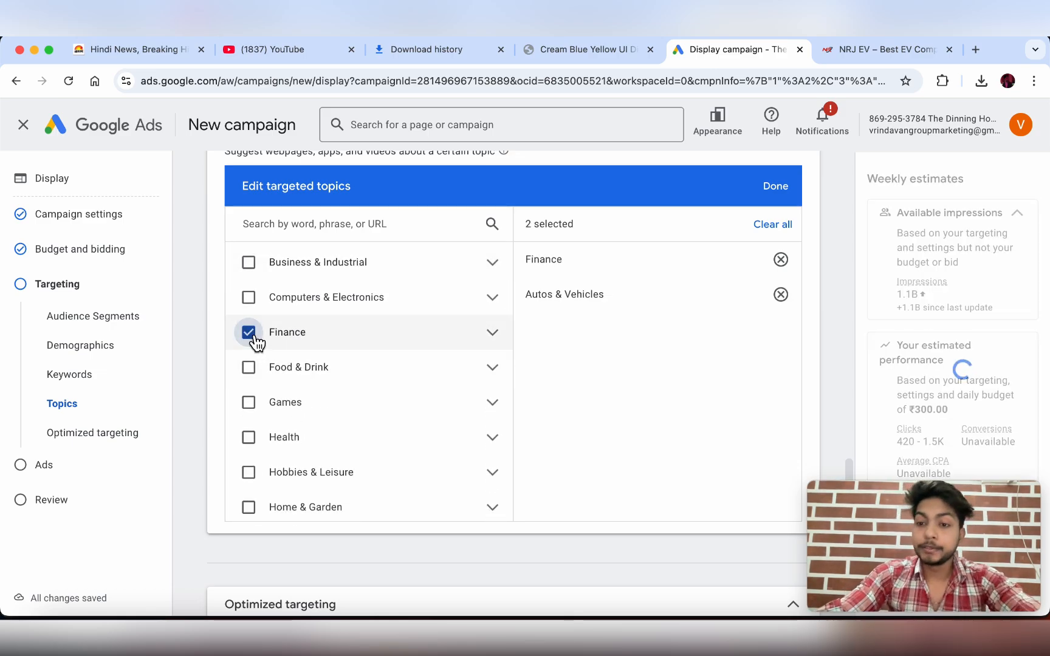
scroll(254, 340, "down", 3)
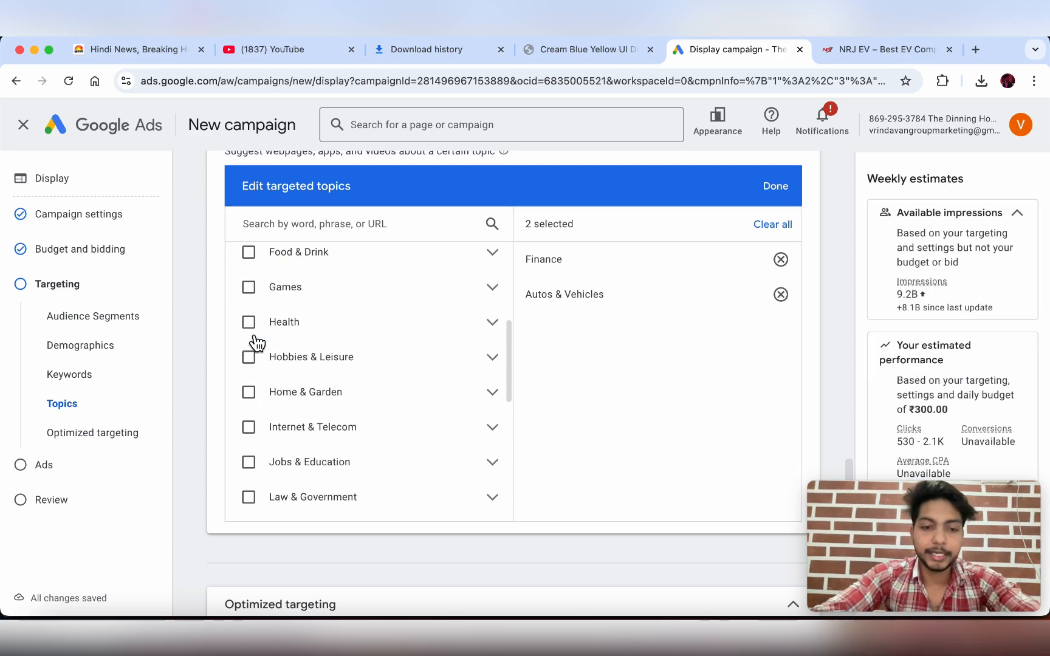
scroll(258, 411, "down", 3)
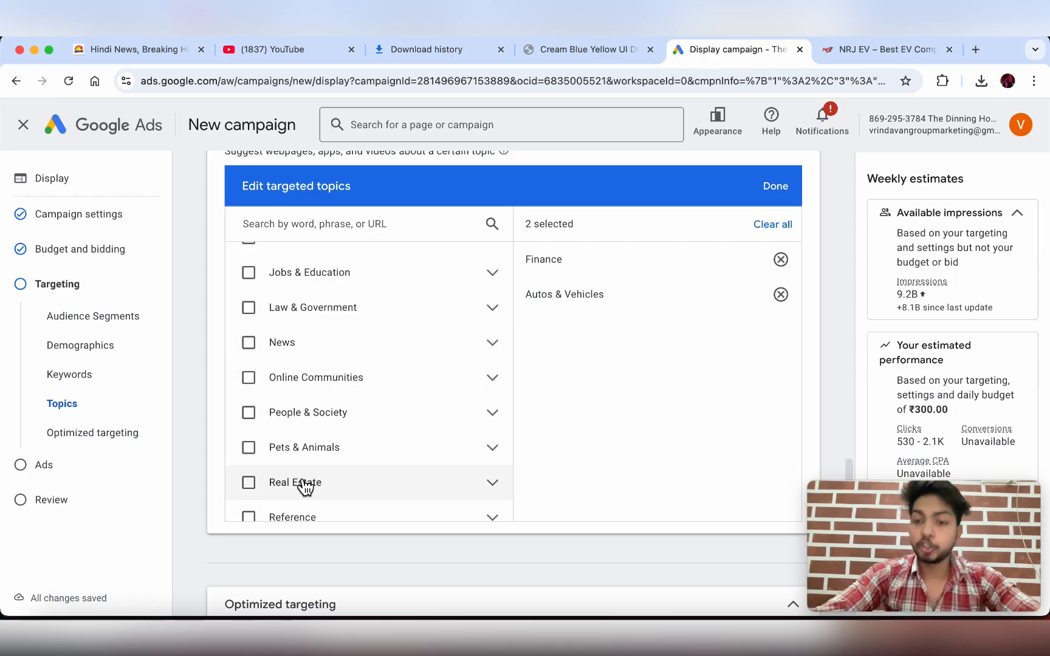
scroll(305, 487, "down", 3)
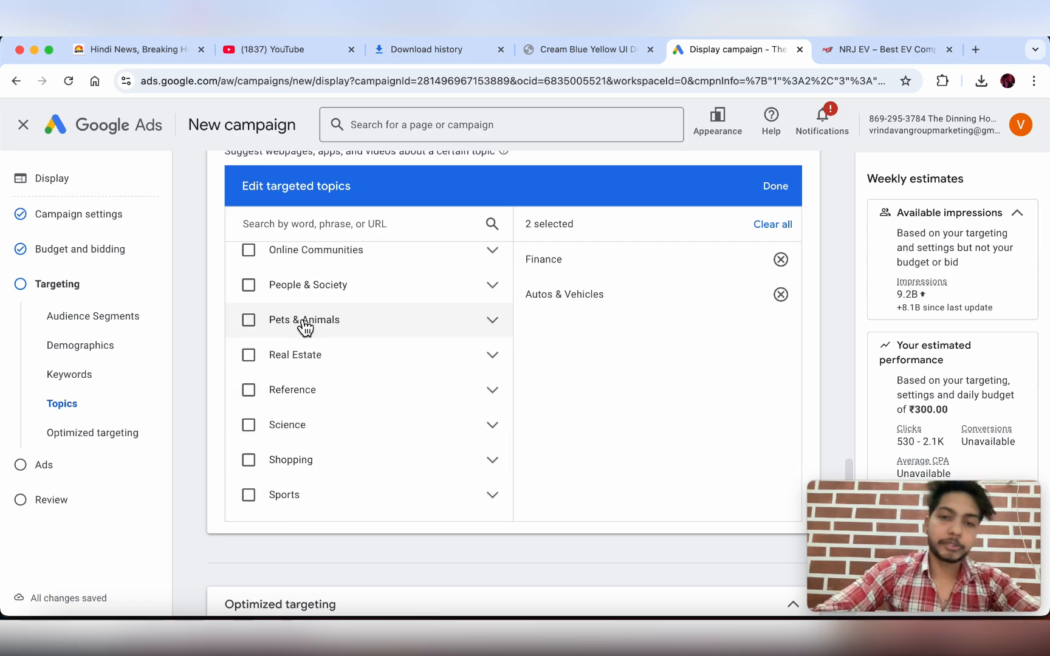
scroll(287, 478, "down", 3)
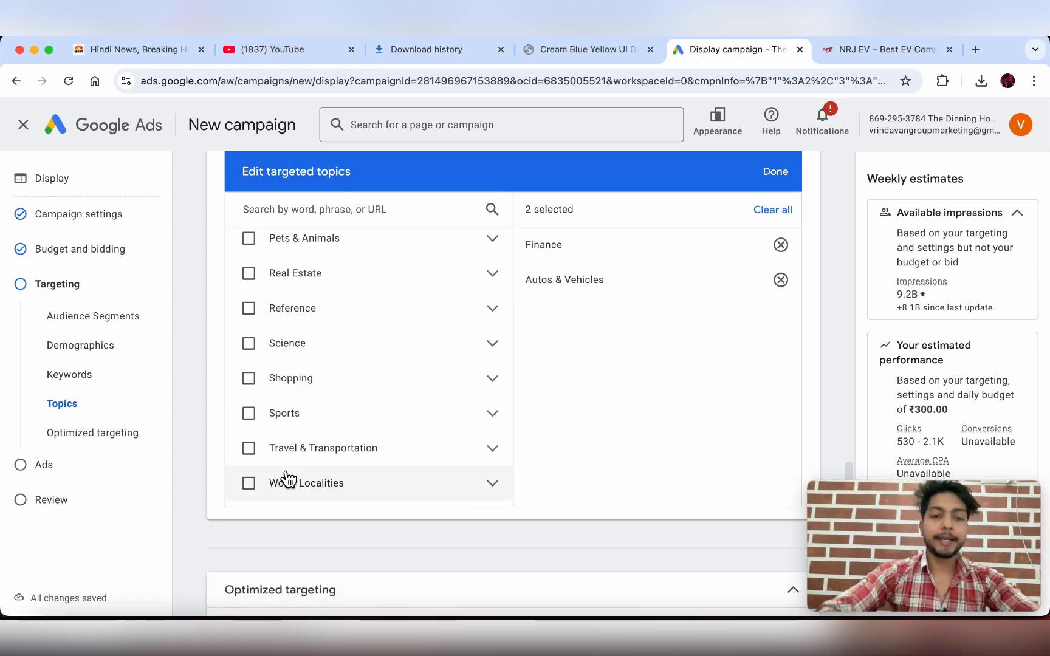
scroll(373, 507, "down", 2)
scroll(373, 507, "down", 4)
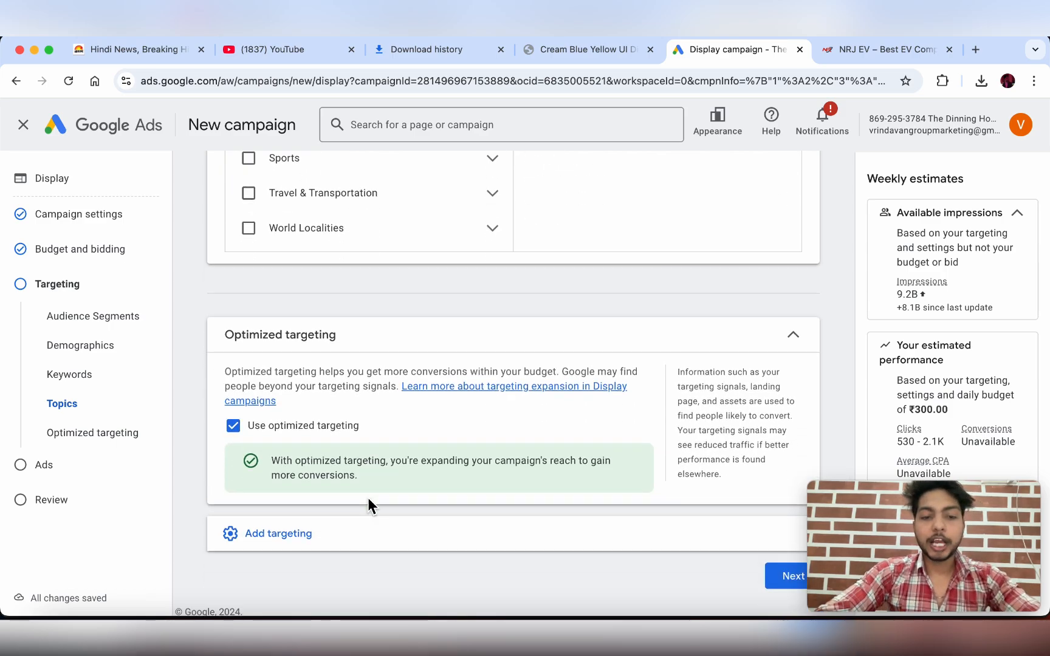
scroll(285, 537, "down", 1)
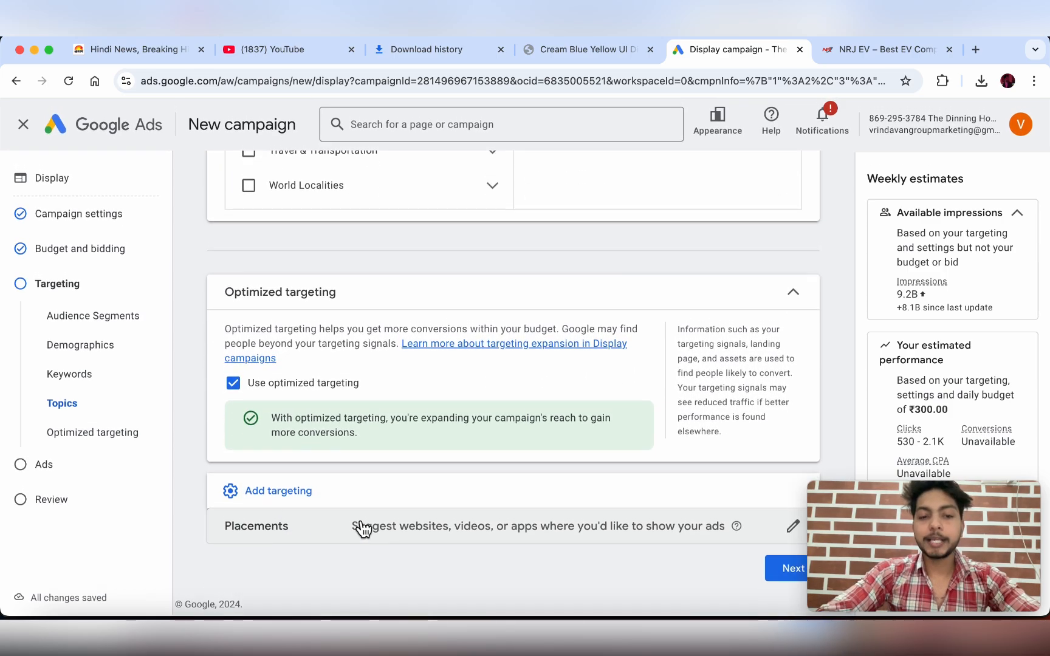
- Open Edit targeted placements from the Placements row under Add targeting
left_click(384, 539)
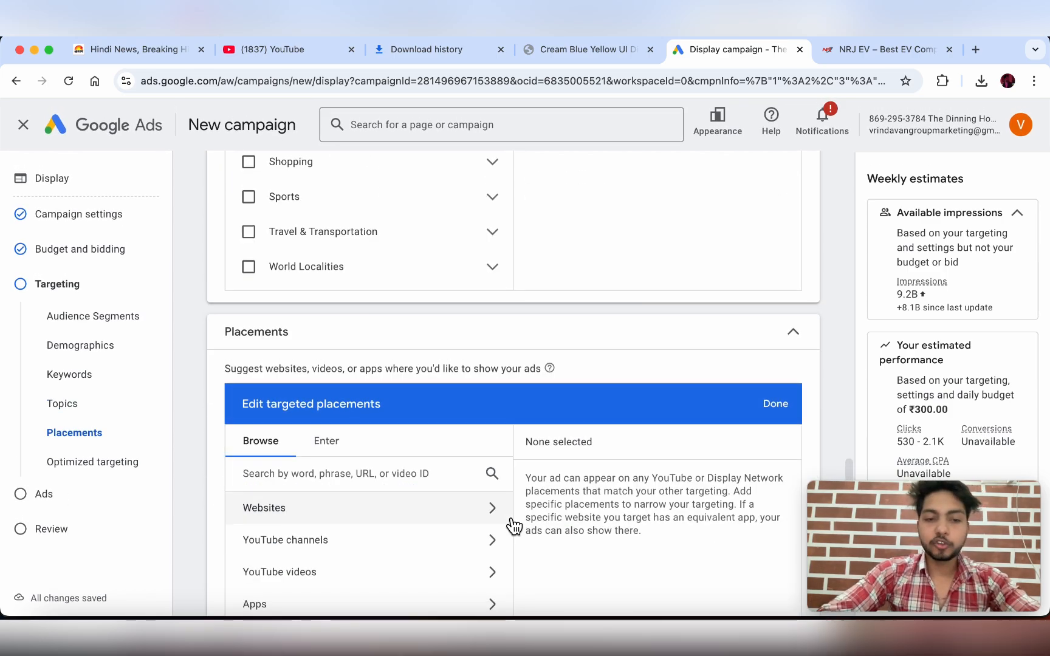
scroll(603, 374, "down", 4)
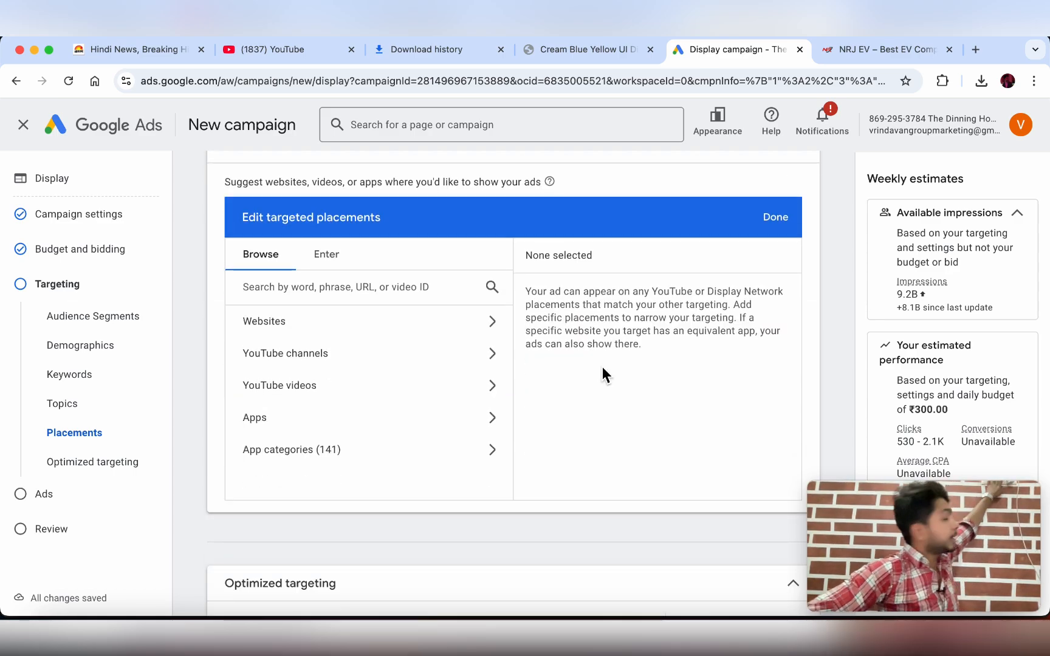
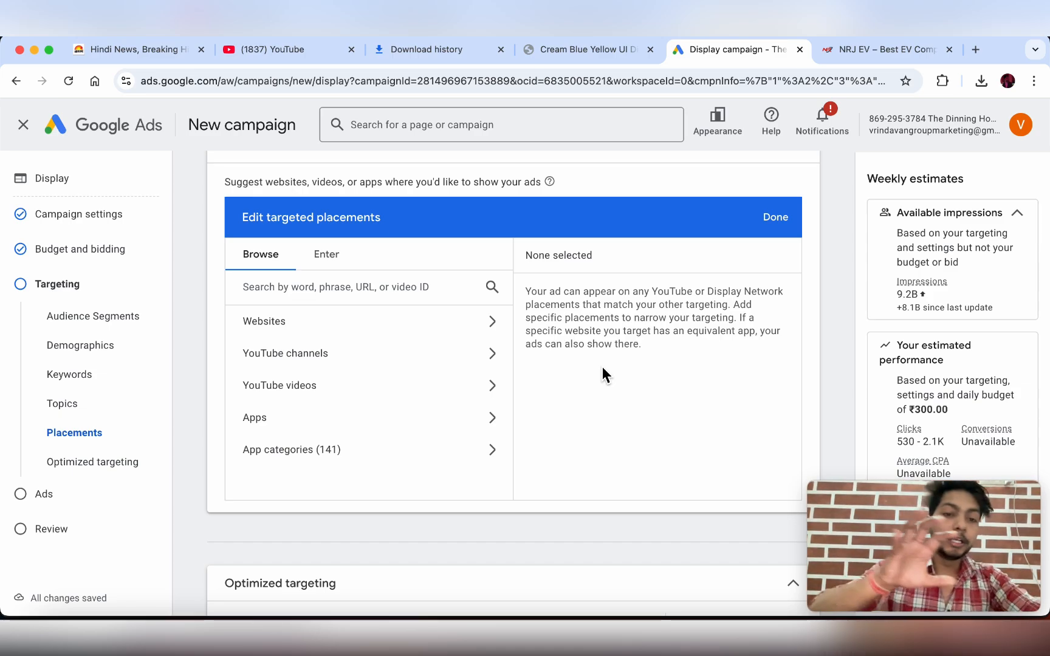
- Open the Websites placement suggestions, glancing at the NRJ EV site in between
left_click(416, 325)
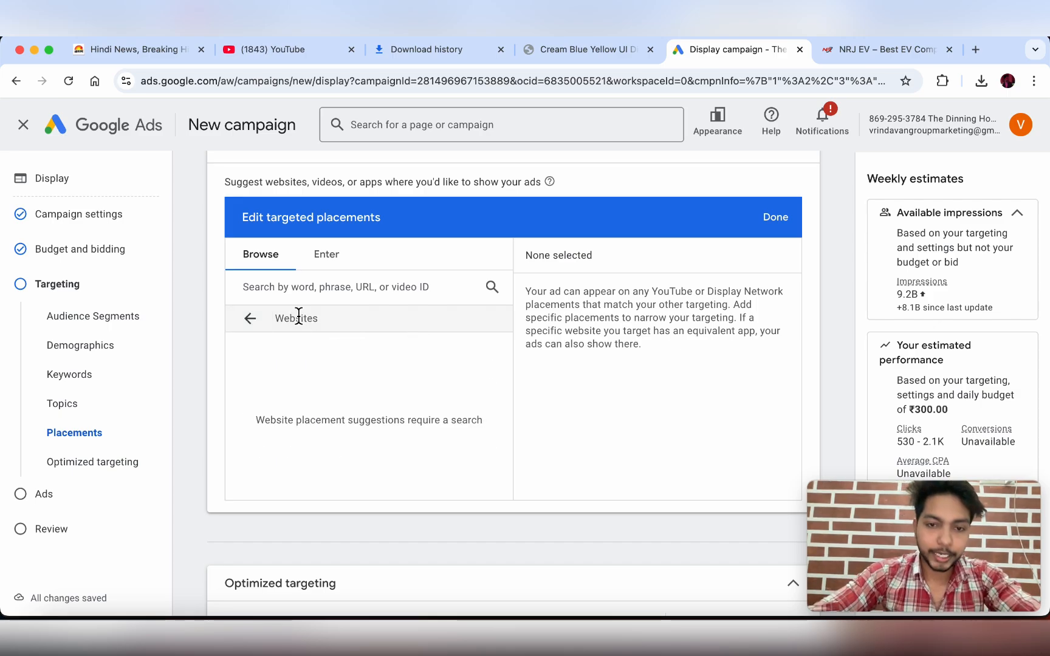
left_click(313, 294)
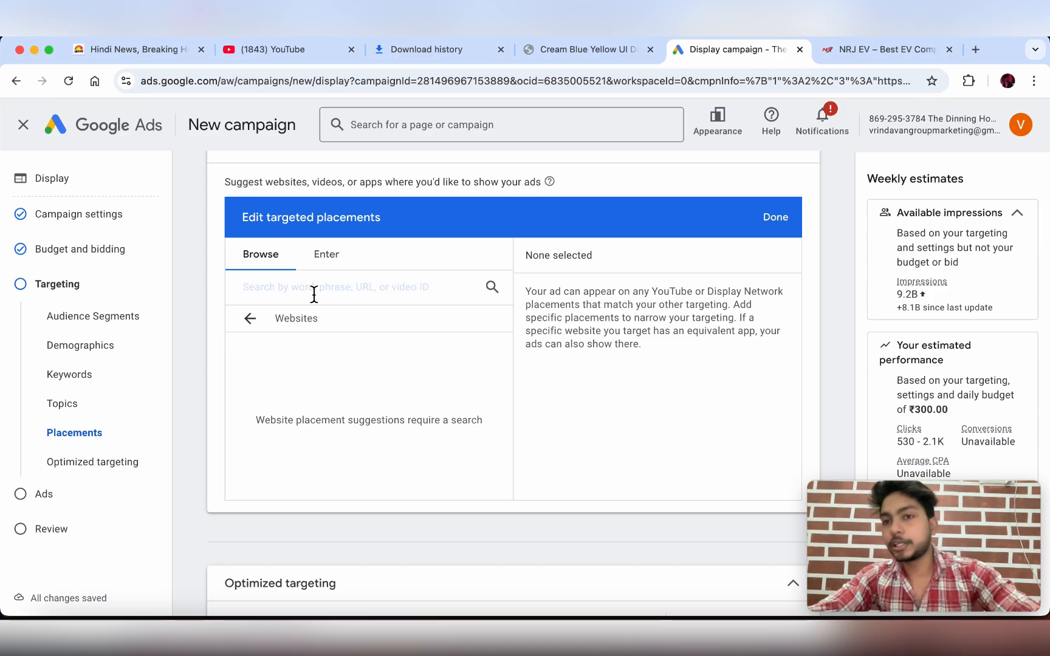
left_click(883, 61)
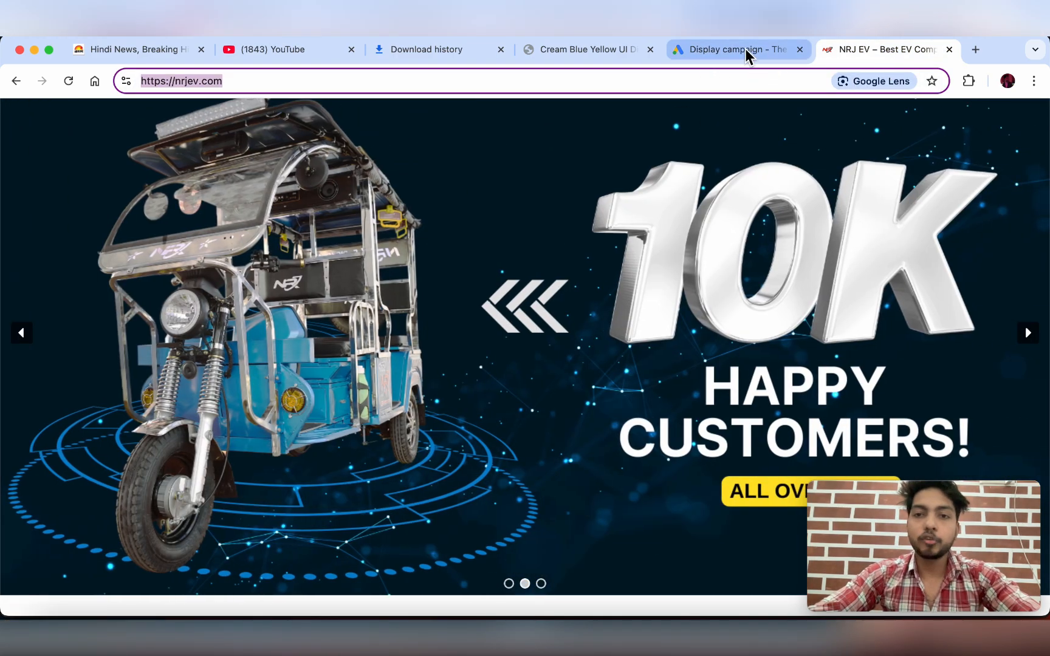
left_click(745, 50)
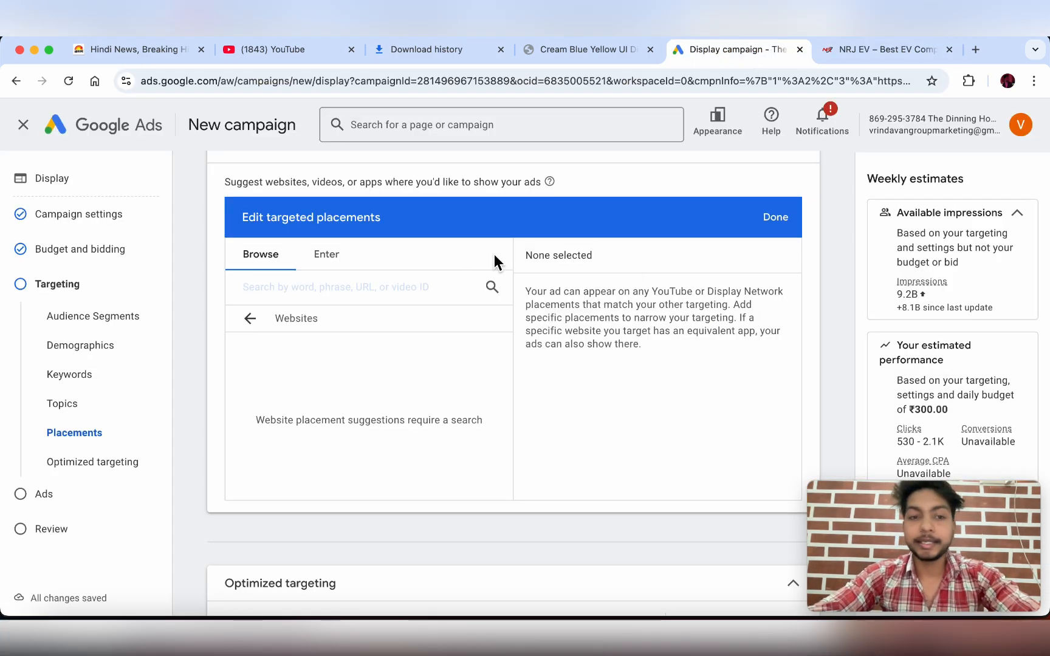
left_click(371, 305)
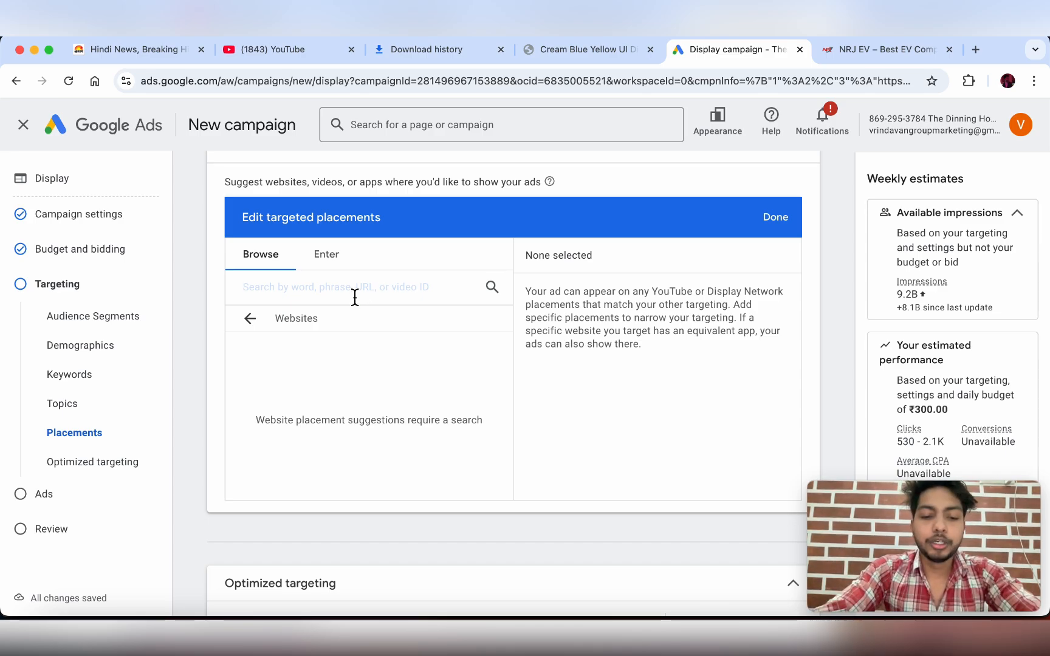
- Try website placement searches for 'dai' and 'timesofindia', then clear the query
type("dai")
key("BackSpace")
key("BackSpace")
key("BackSpace")
key("BackSpace")
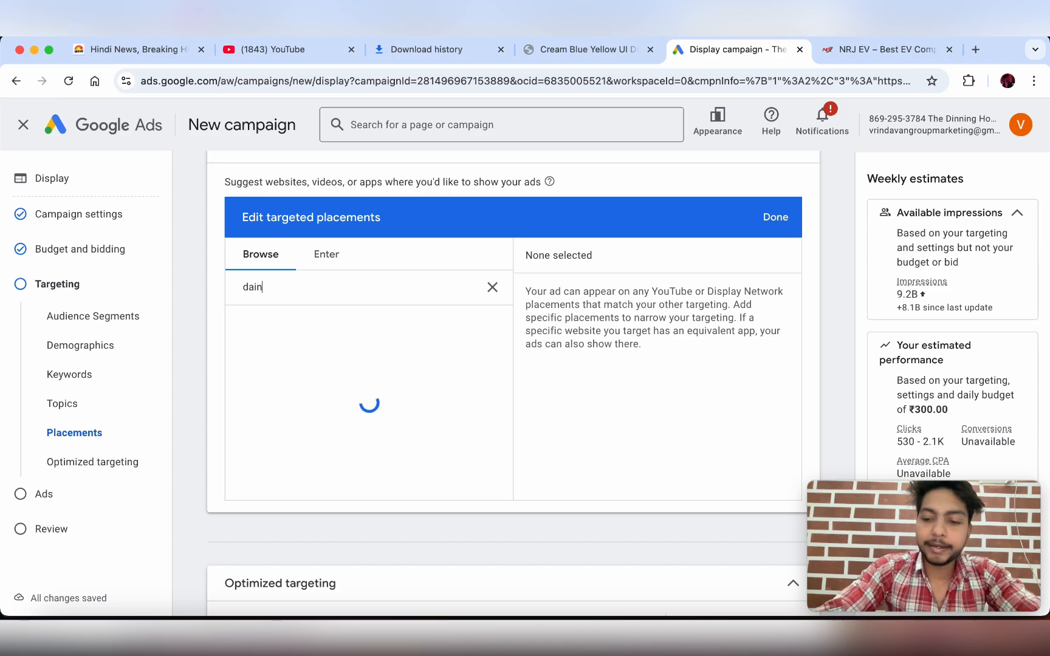
type("times")
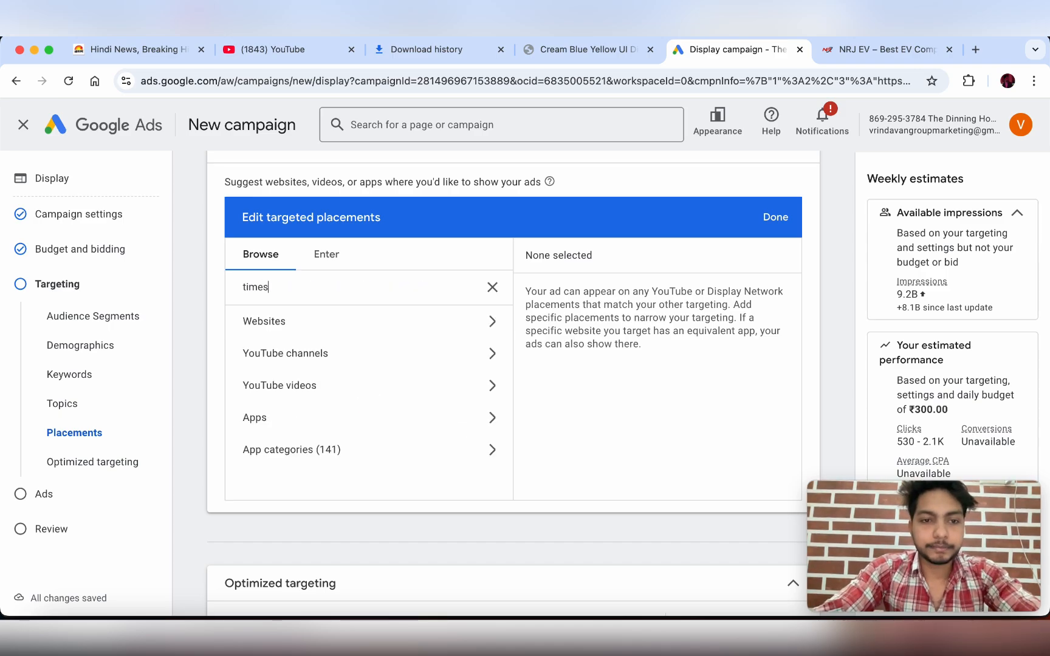
type("ofindia")
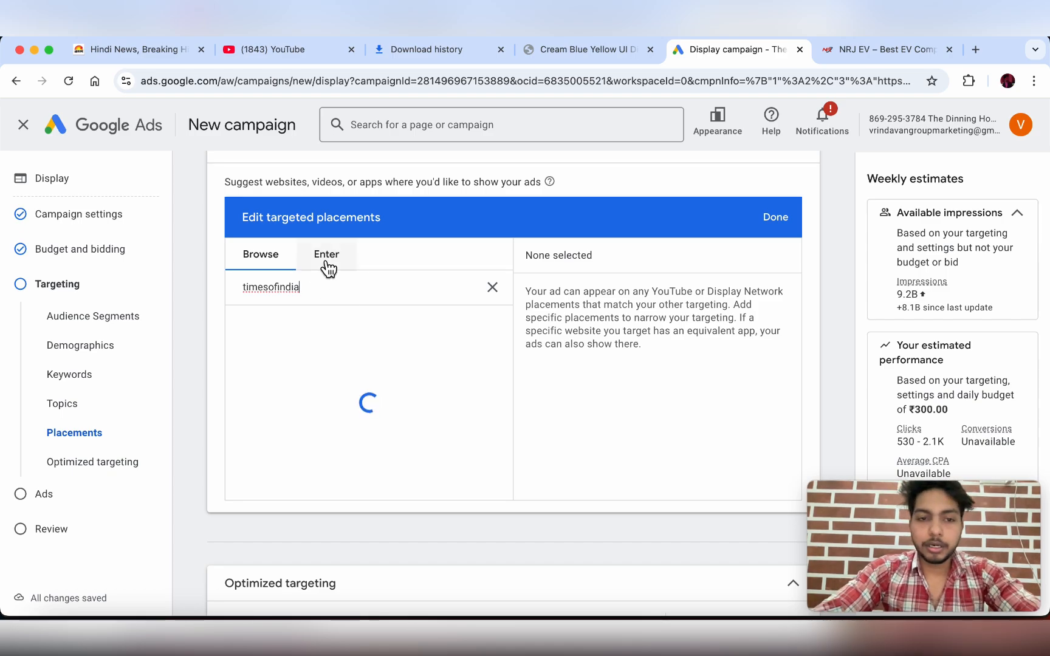
key("BackSpace")
key("BackSpace")
key("BackSpace")
key("BackSpace")
key("BackSpace")
key("BackSpace")
key("BackSpace")
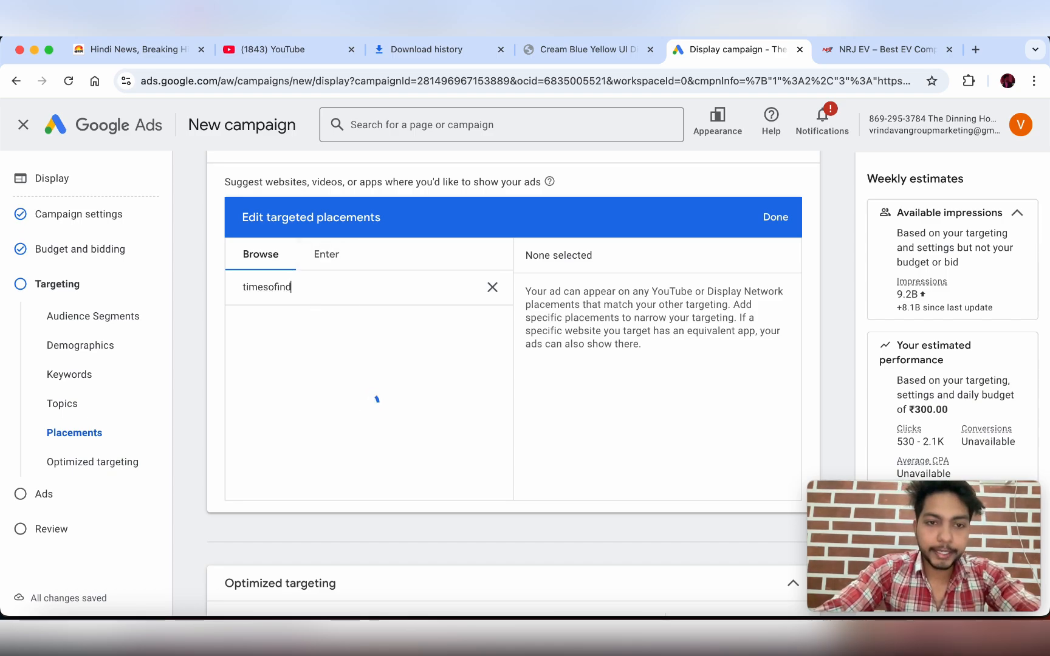
key("BackSpace")
key("BackSpace")
key("BackSpace")
key("BackSpace")
key("BackSpace")
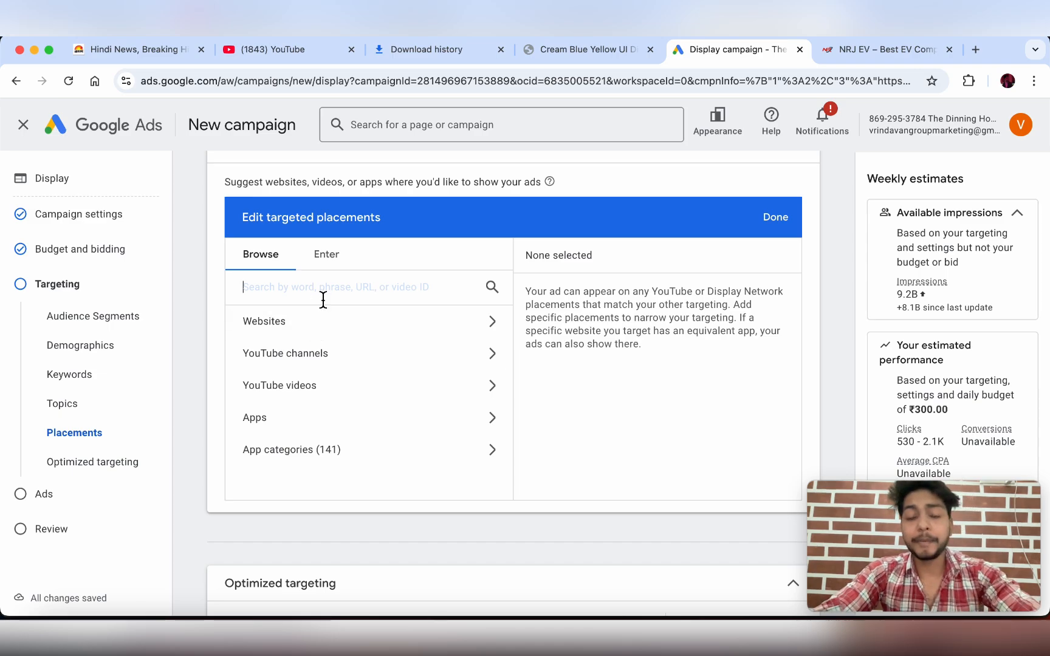
- Search the website placement suggestions for 'dailyhunt'
left_click(323, 334)
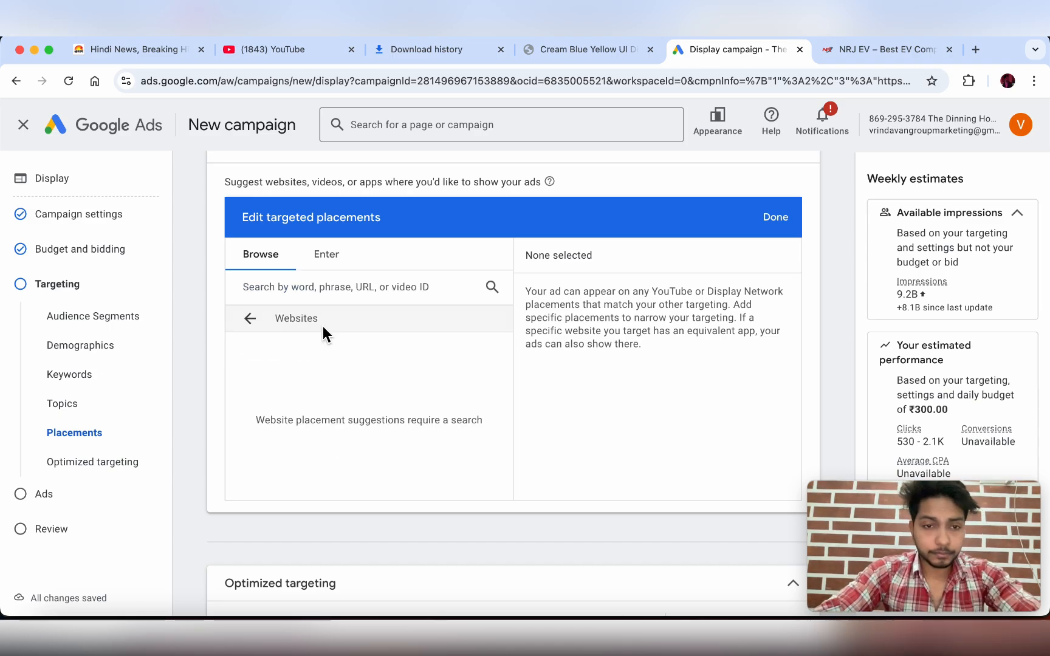
left_click(310, 300)
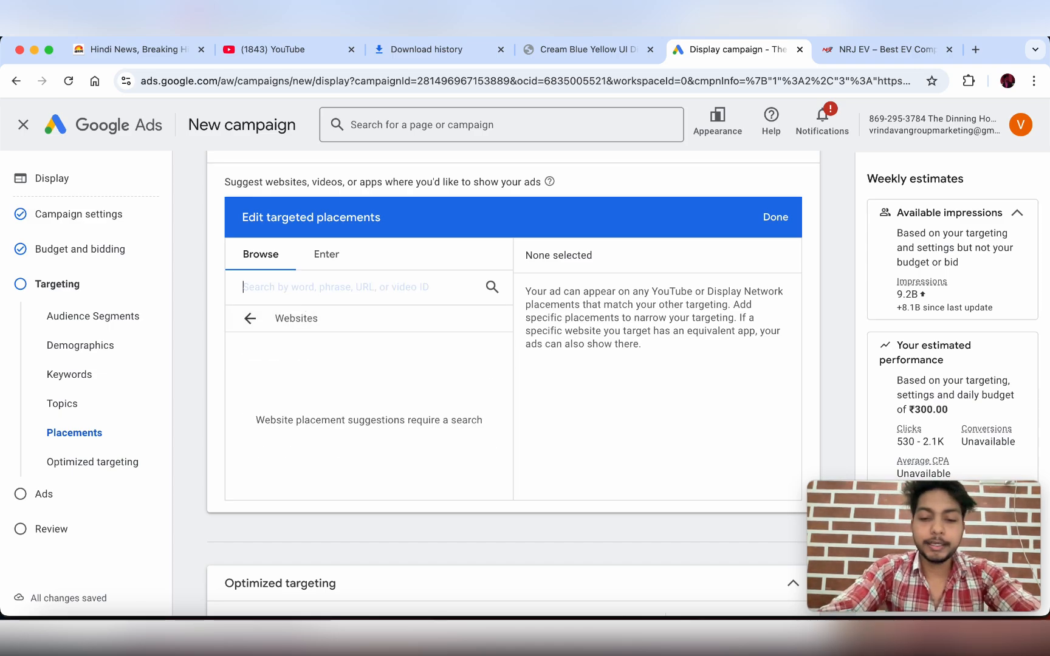
type("dailyhint")
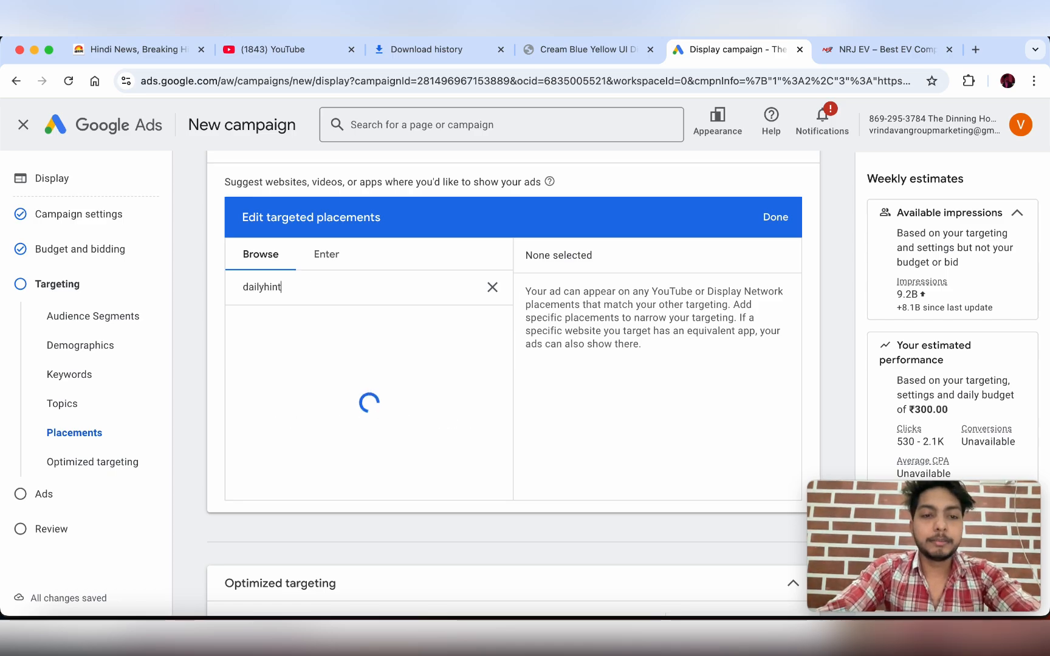
key("BackSpace")
type("un")
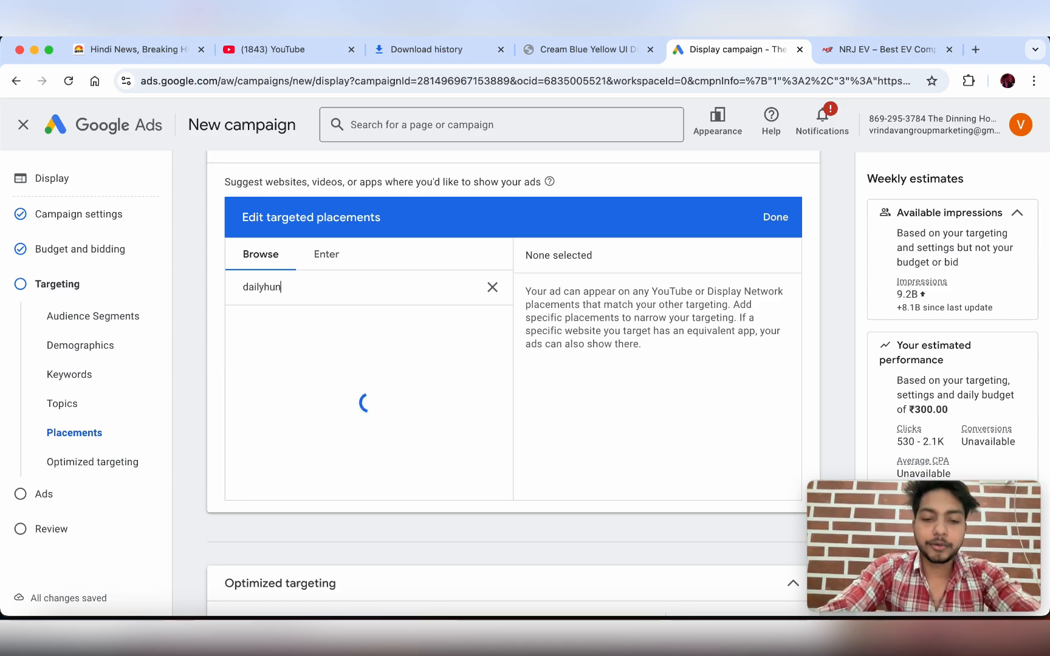
type("t")
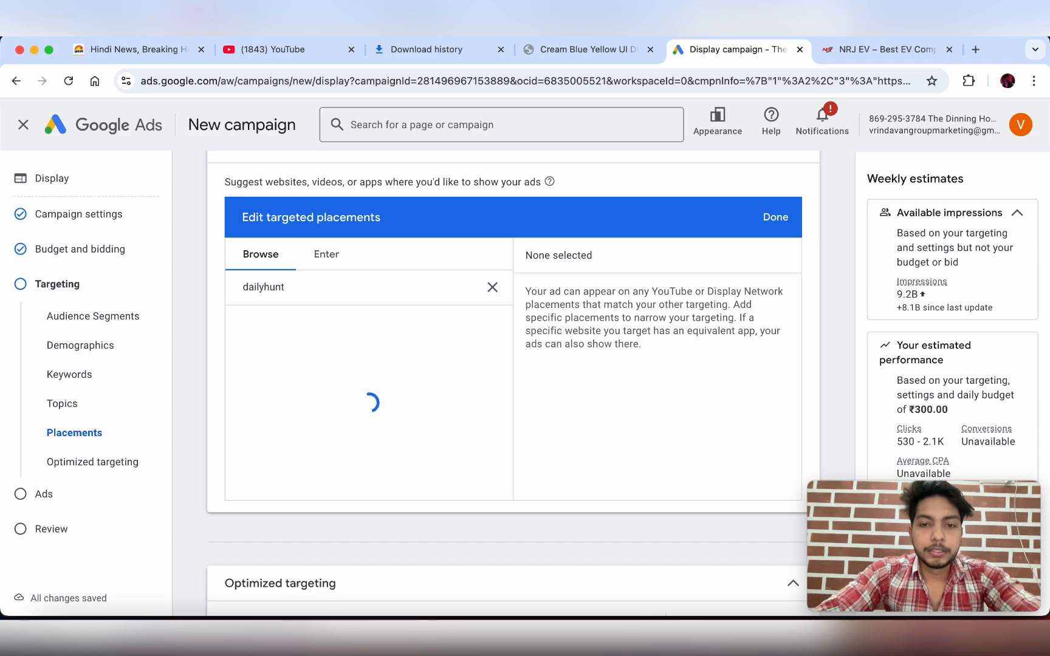
- Google 'timesofindia' in a new browser tab
left_click(976, 49)
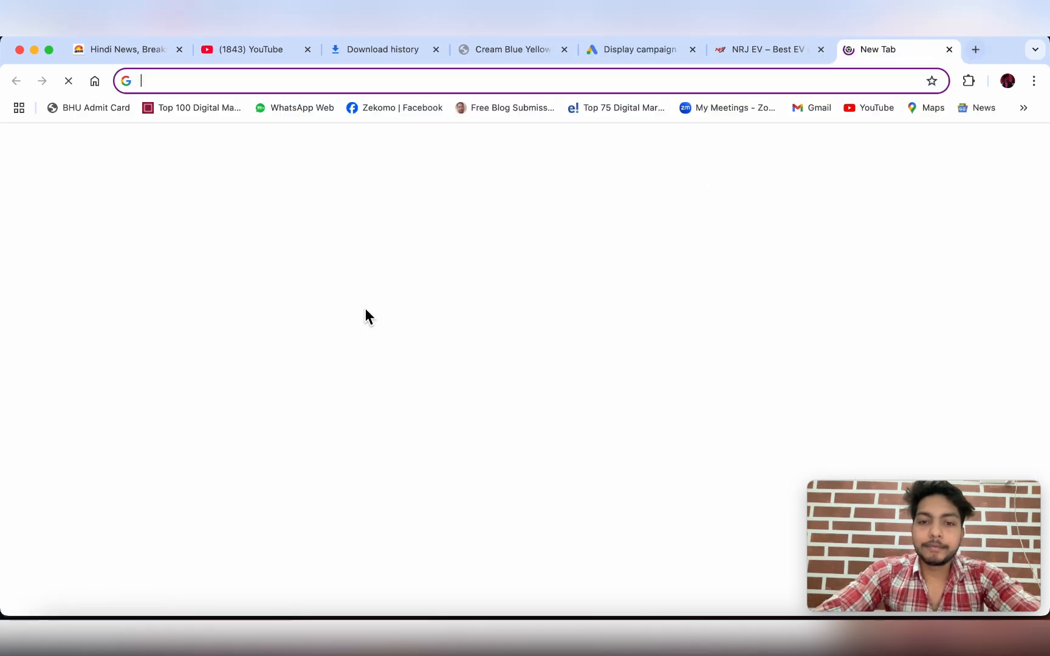
left_click(401, 332)
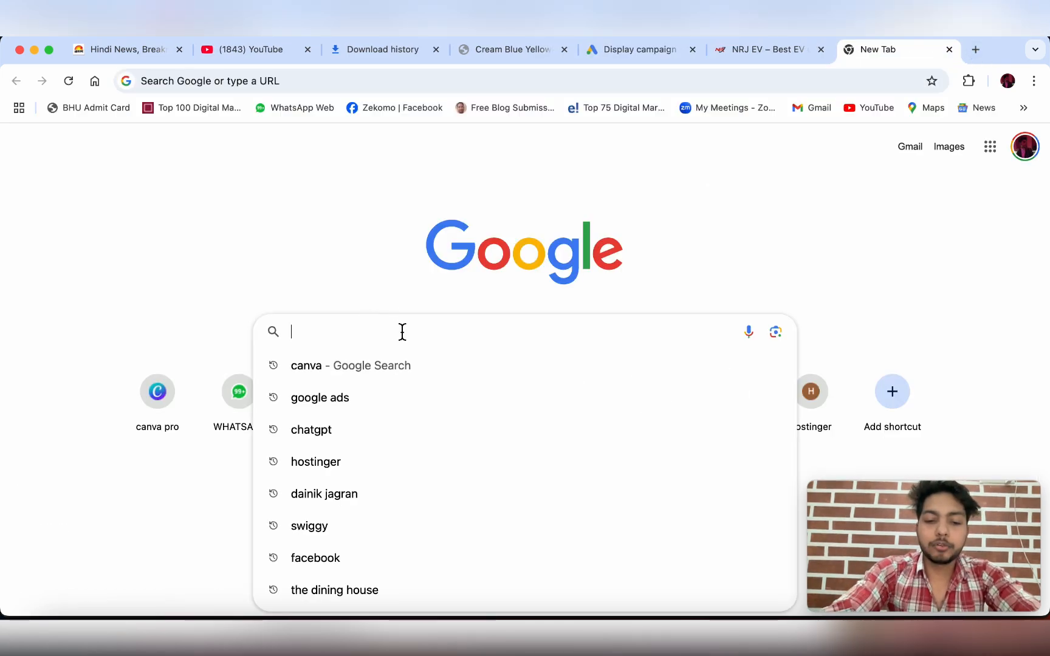
type("timesof")
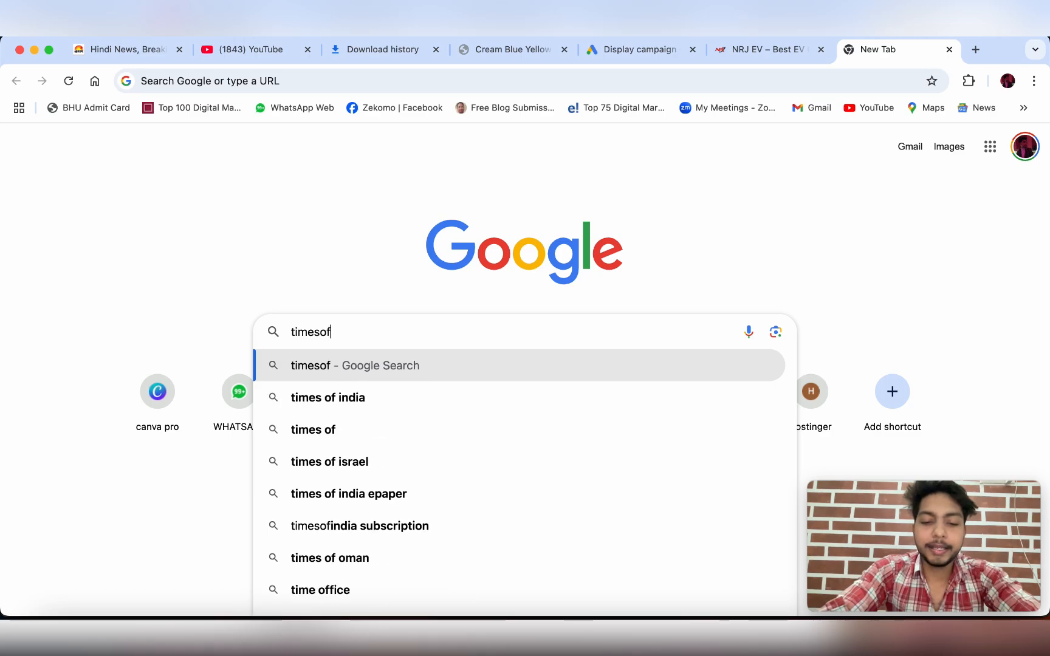
type("i")
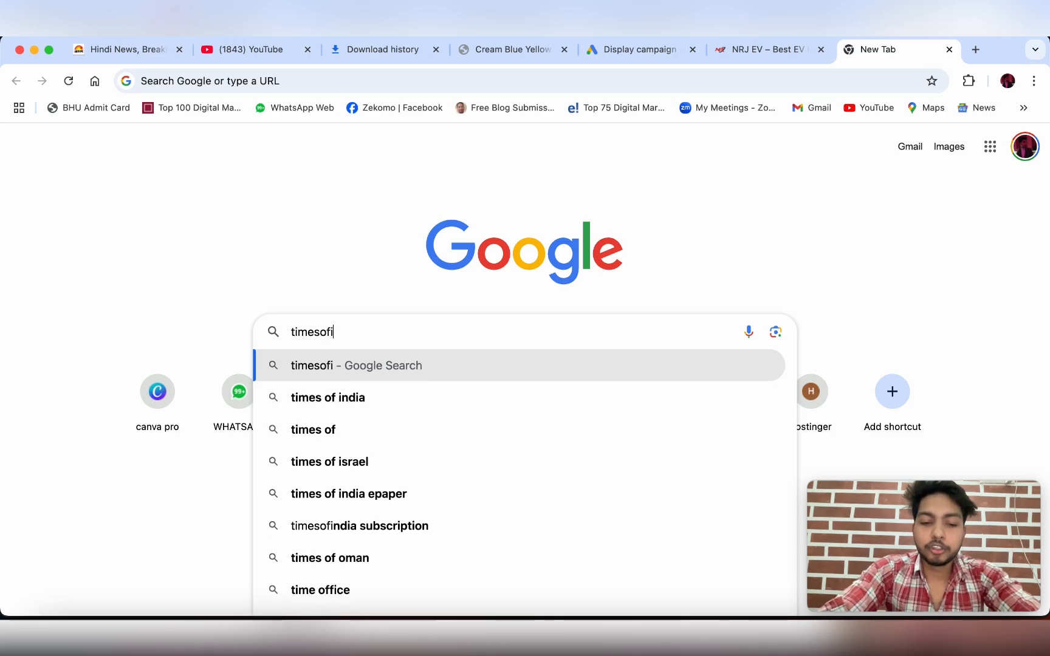
type("ndia")
key("Return")
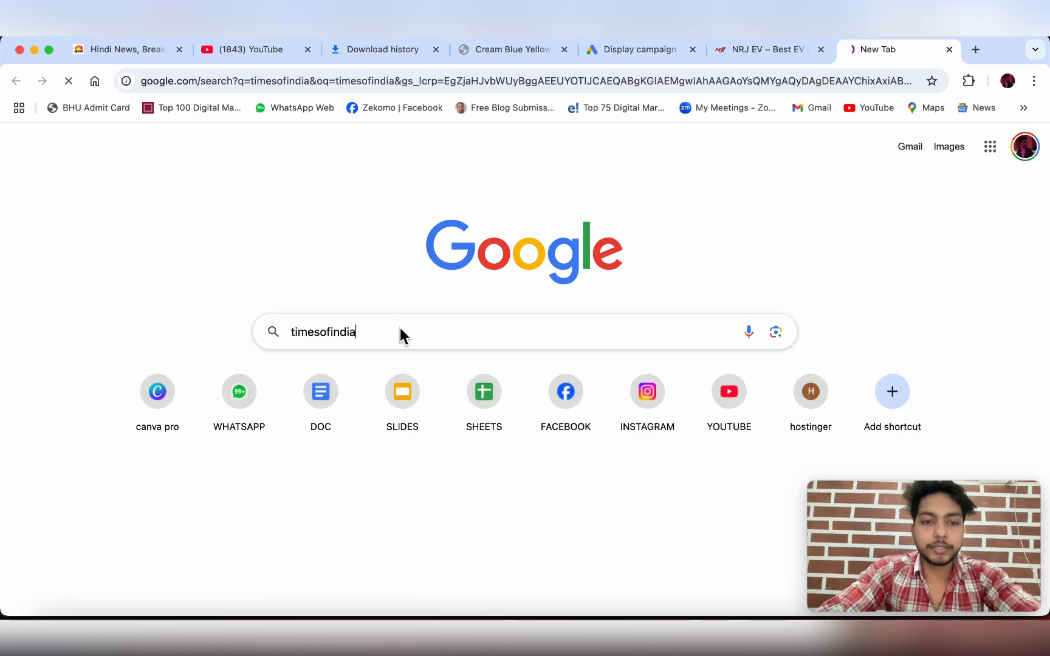
- Open the Times of India site, copy its URL, and go back to Google Ads
left_click(288, 311)
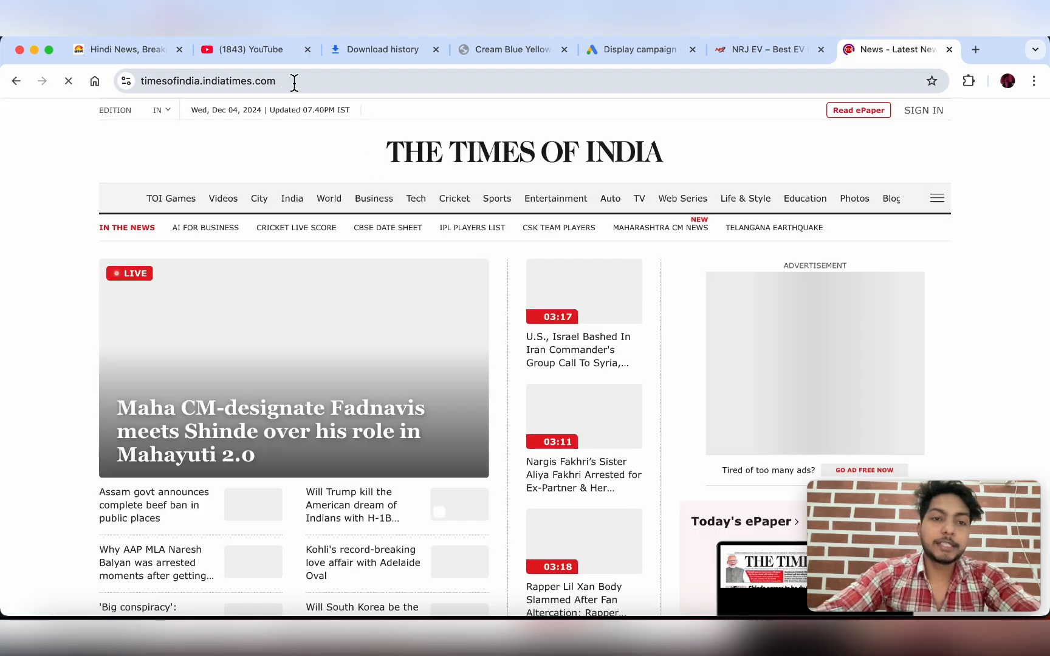
double_click(294, 81)
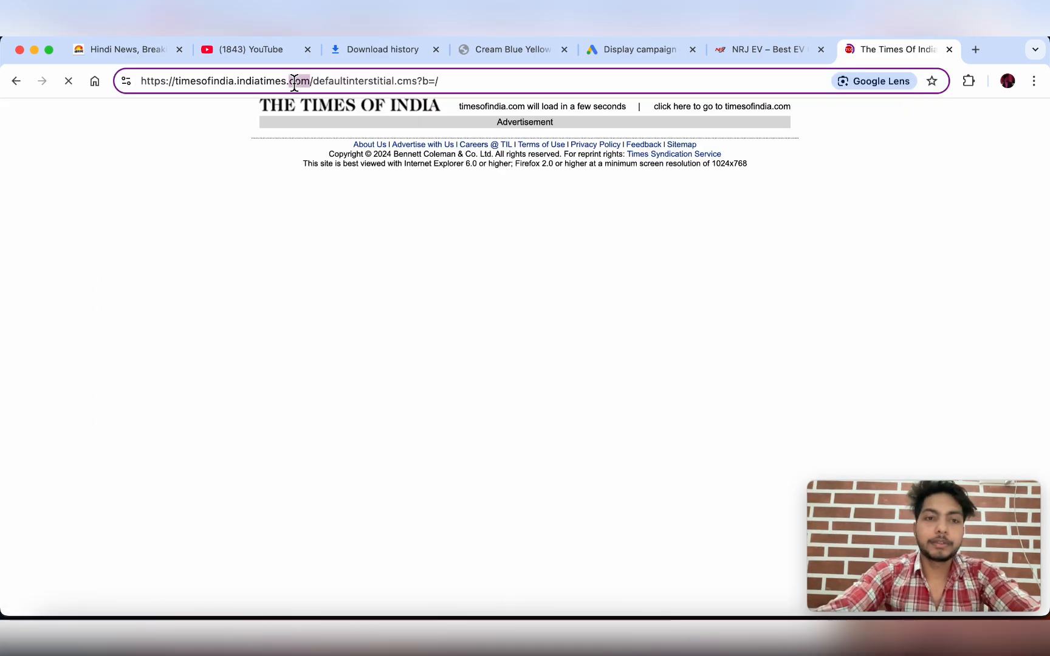
left_click(294, 81)
key("super+c")
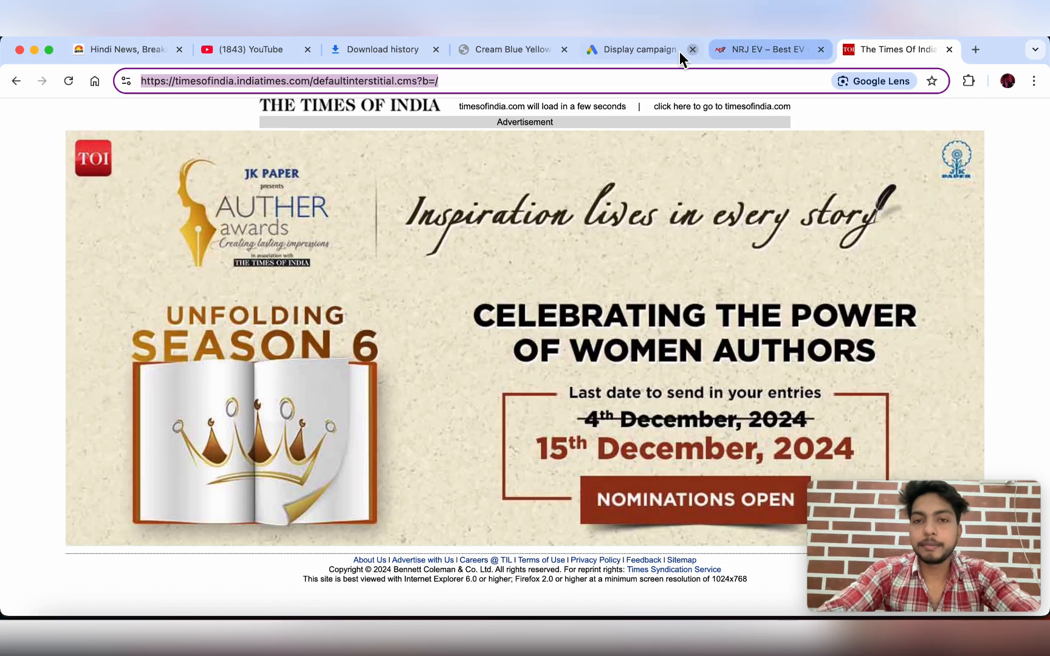
left_click(653, 47)
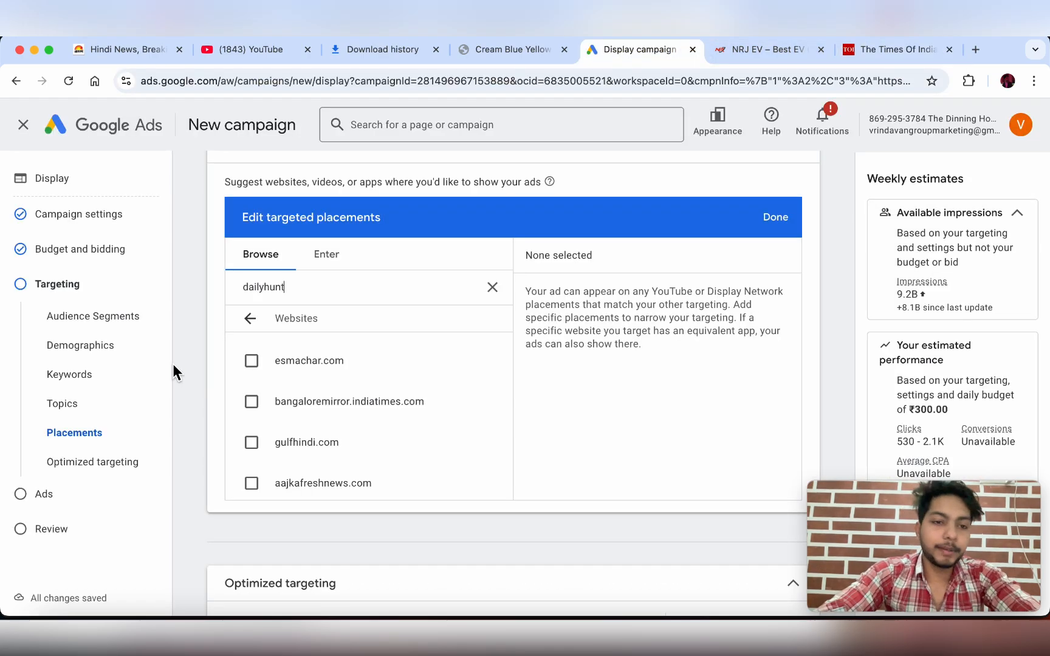
- Replace the dailyhunt query with the pasted Times of India address and review the results
double_click(299, 286)
key("BackSpace")
key("super+v")
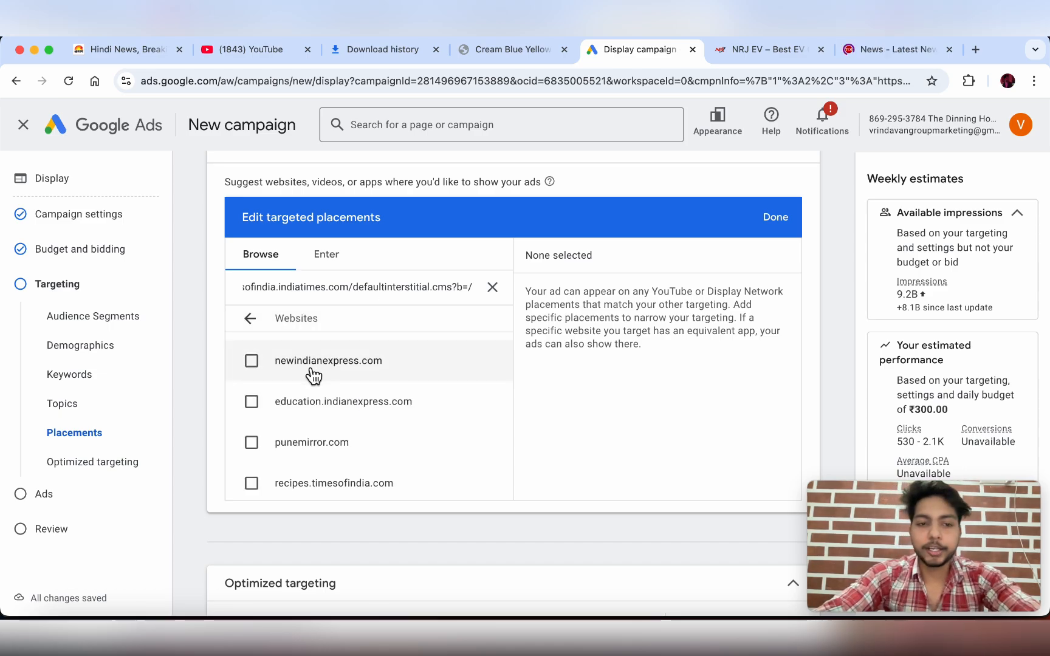
scroll(313, 376, "down", 1)
scroll(311, 375, "up", 3)
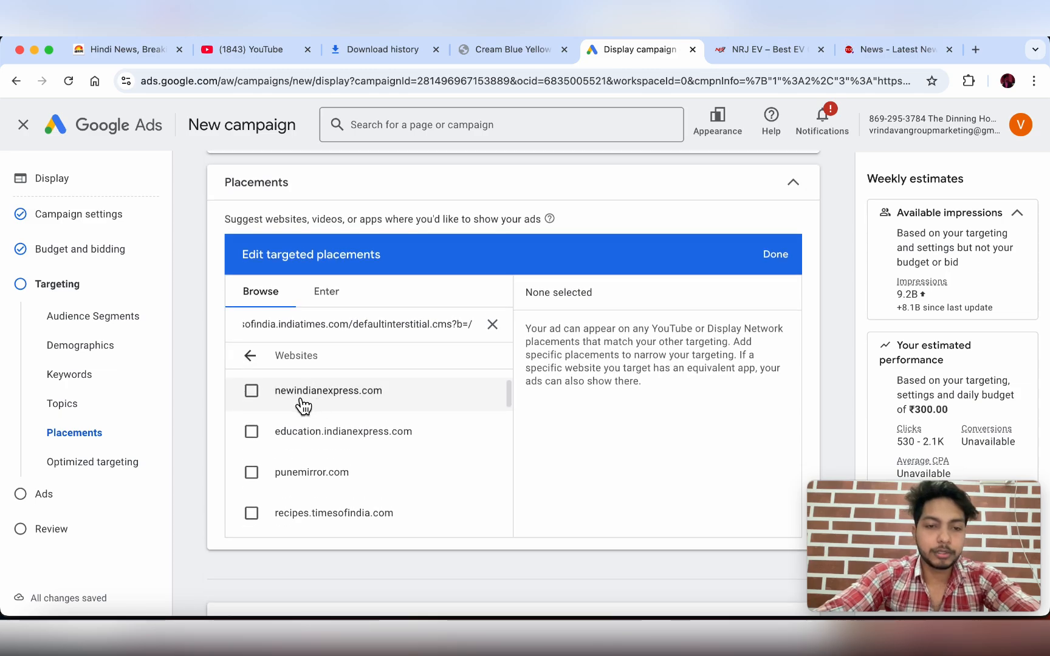
scroll(342, 414, "down", 2)
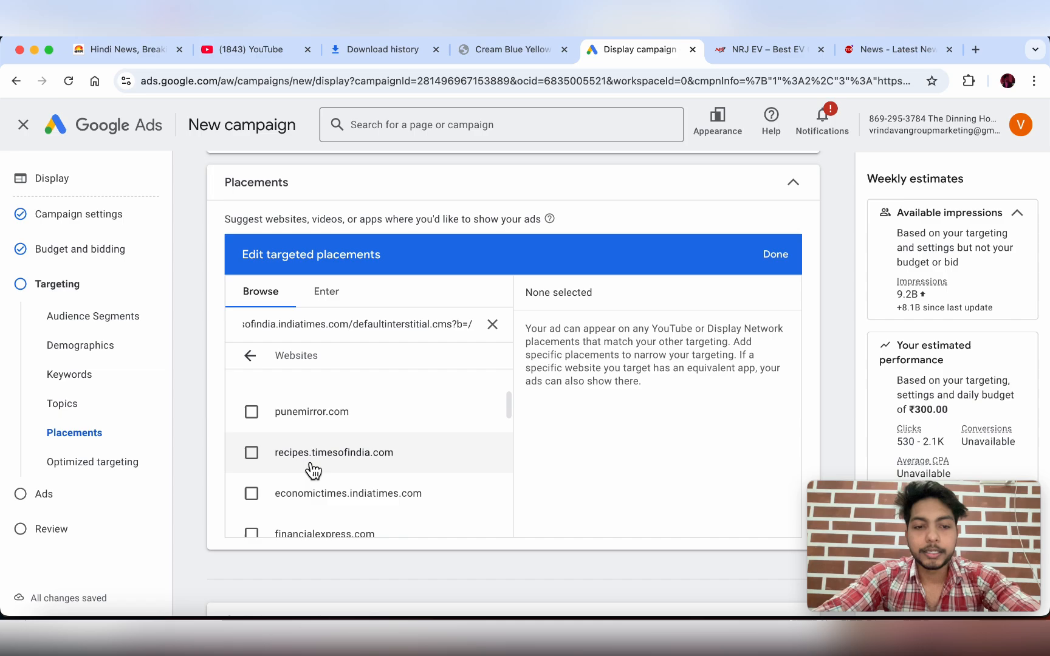
scroll(310, 468, "down", 3)
scroll(331, 447, "down", 6)
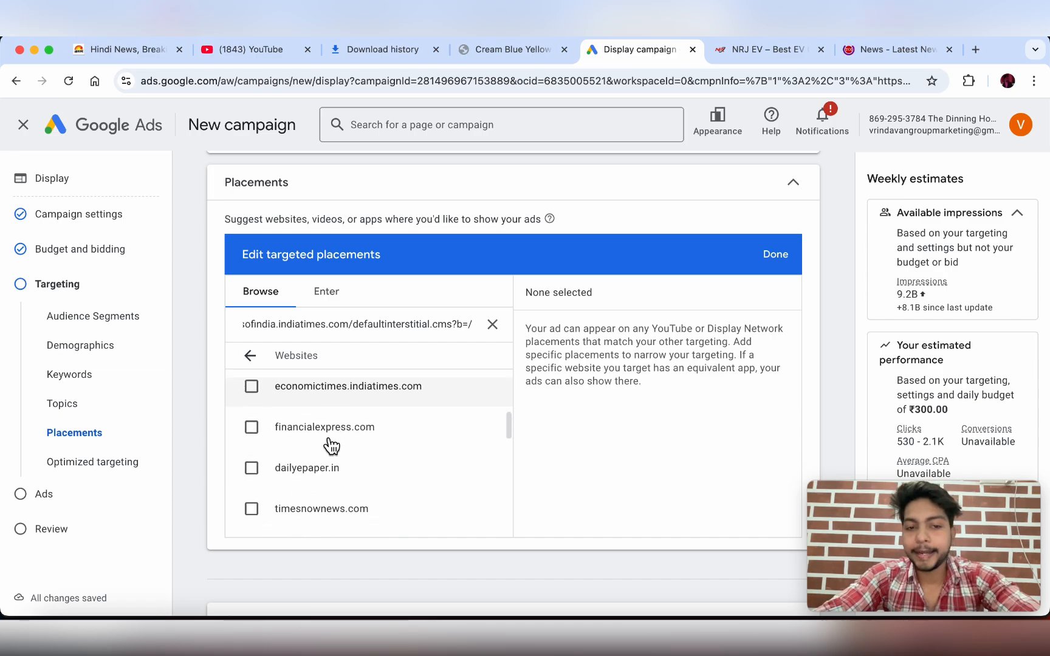
scroll(331, 446, "down", 4)
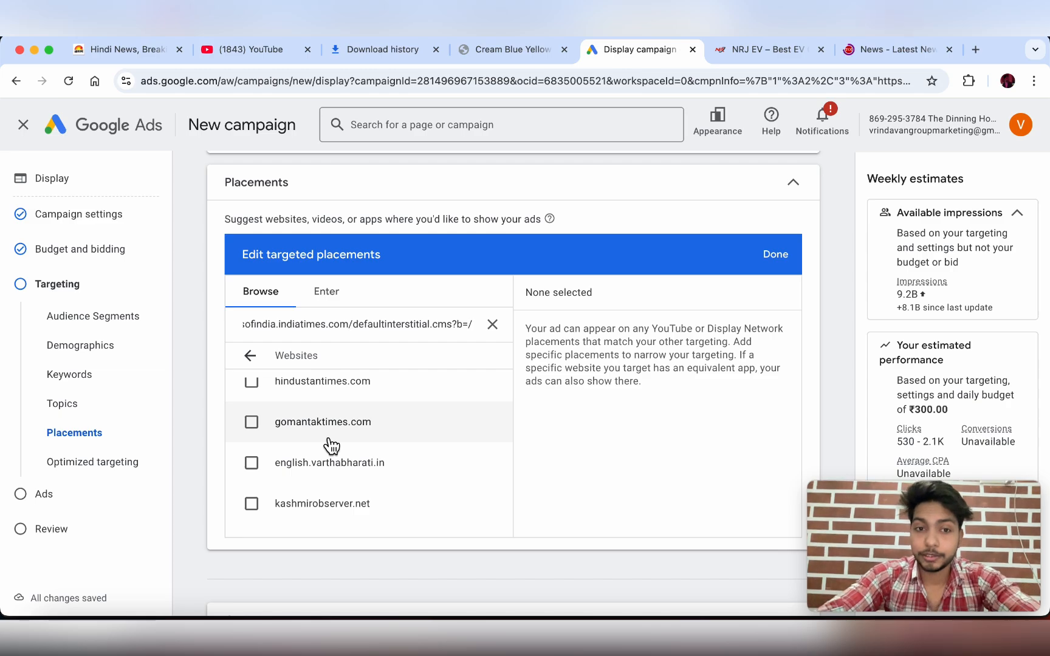
scroll(328, 443, "up", 4)
- Clear the address from the placement search and go back to the placement categories
left_click(898, 51)
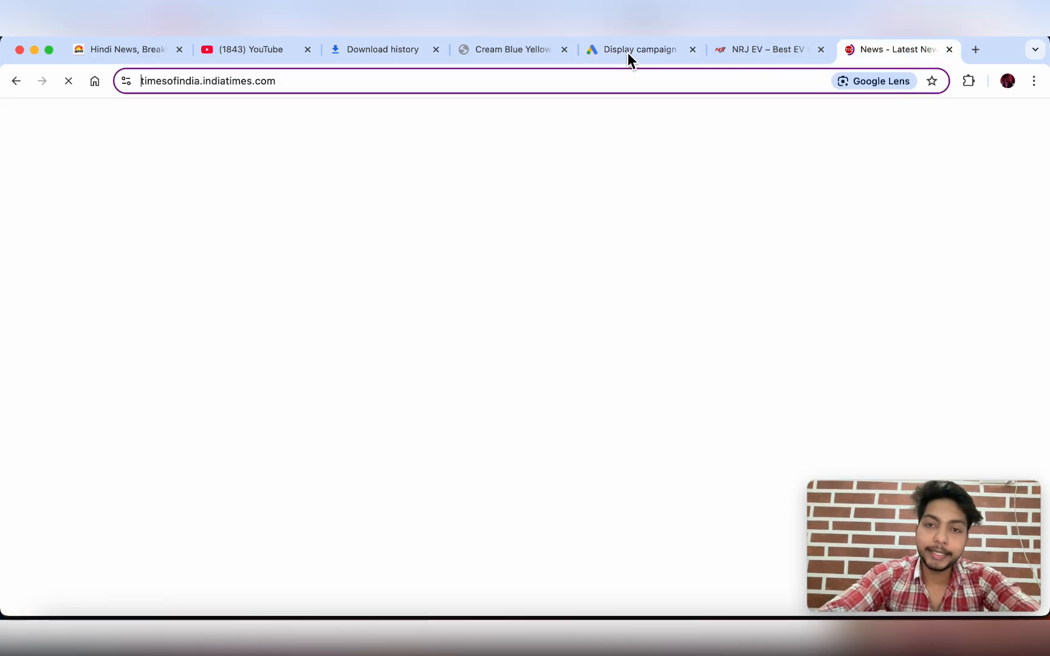
key("ctrl+shift+Tab")
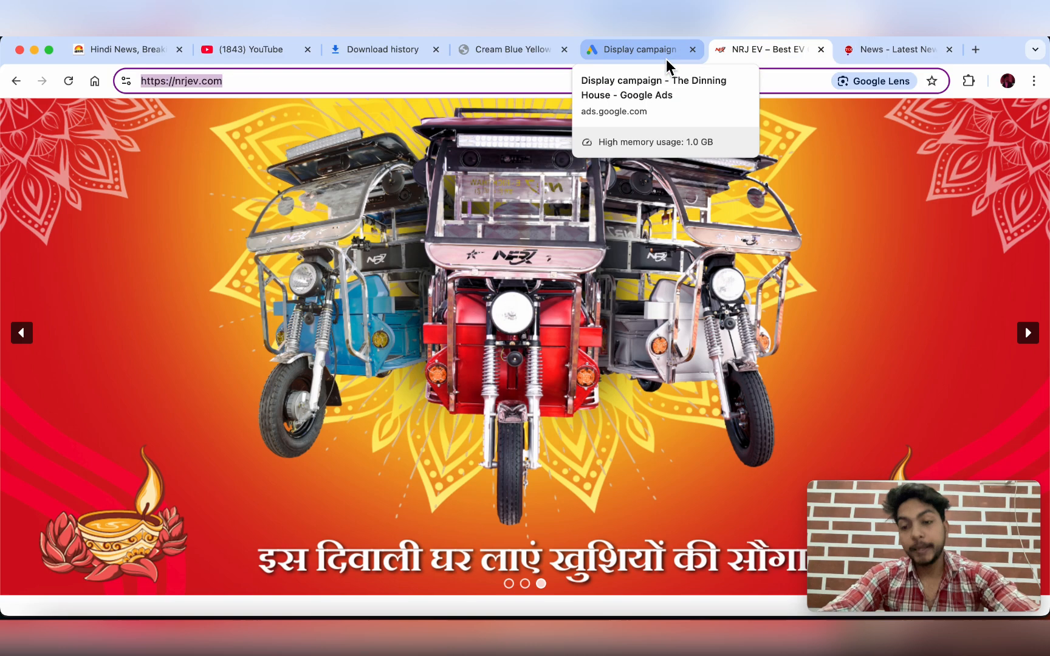
left_click(654, 53)
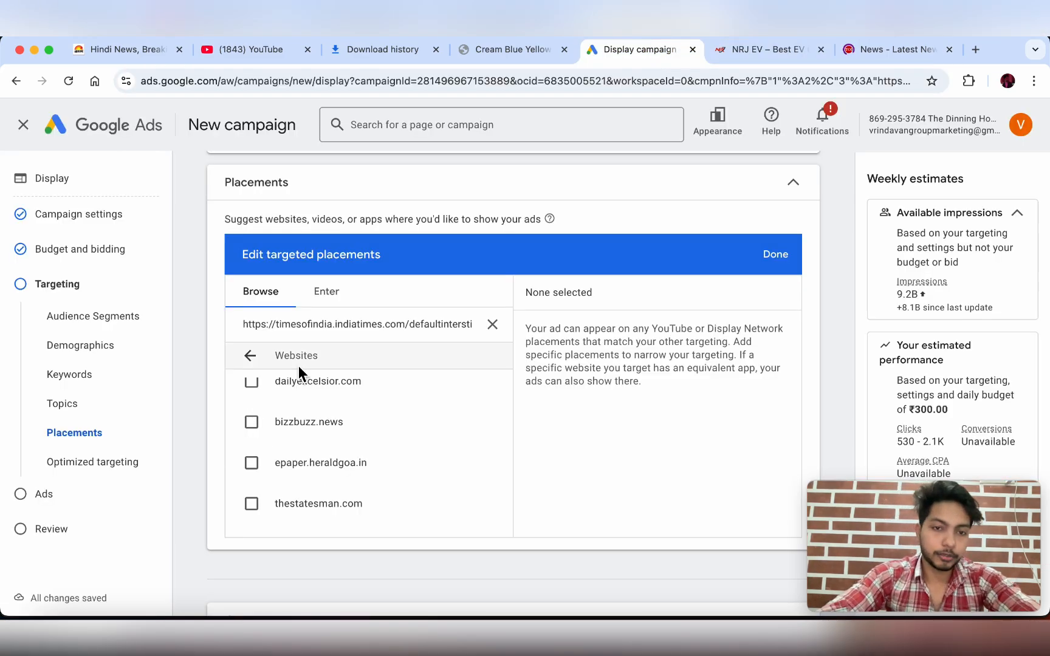
left_click(492, 324)
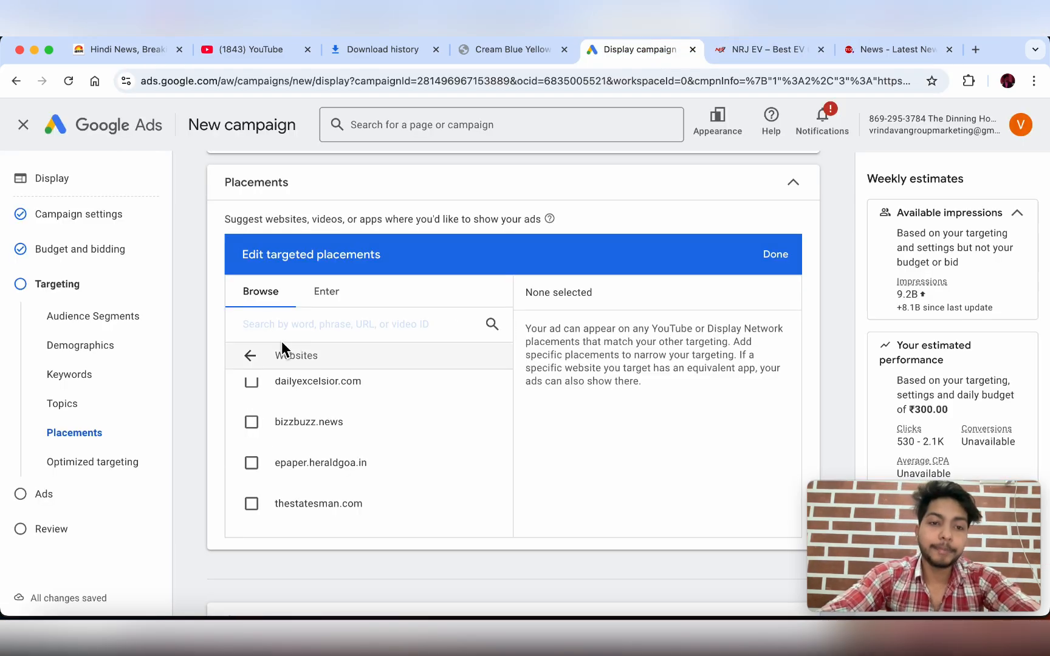
left_click(325, 293)
left_click(279, 304)
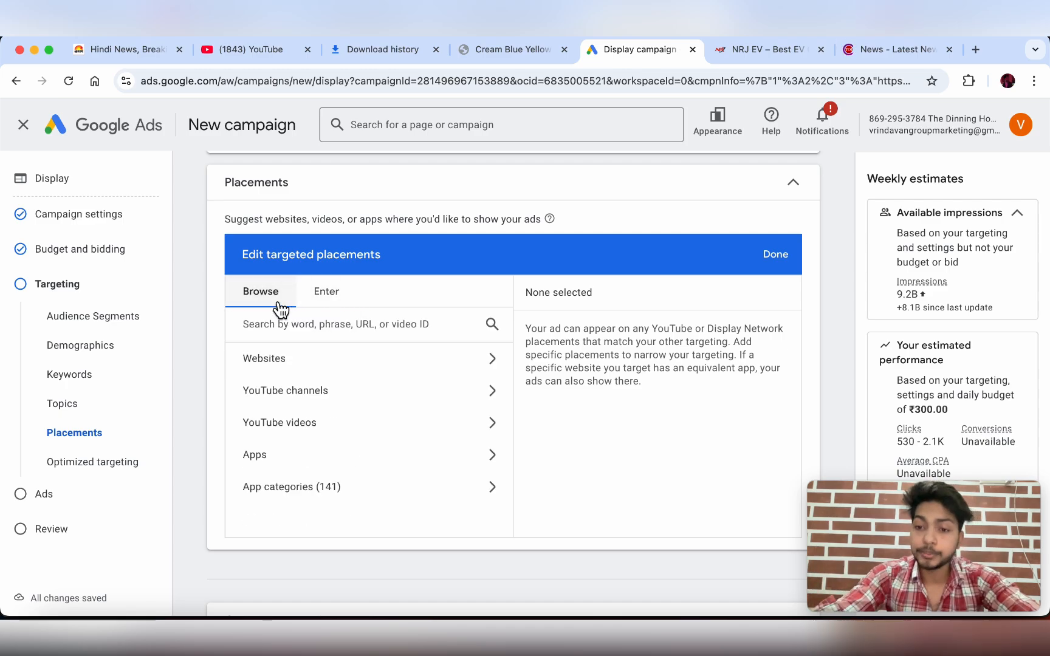
- Find the YouTube channel 'Indian Digital Academy' and tick it as a targeted placement
left_click(268, 388)
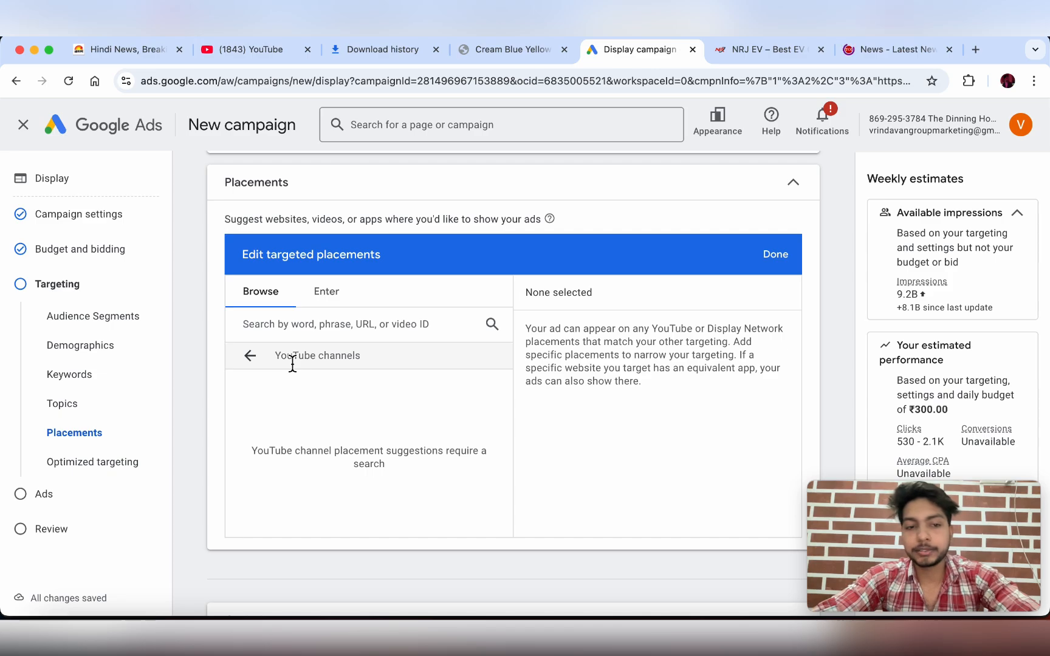
left_click(314, 334)
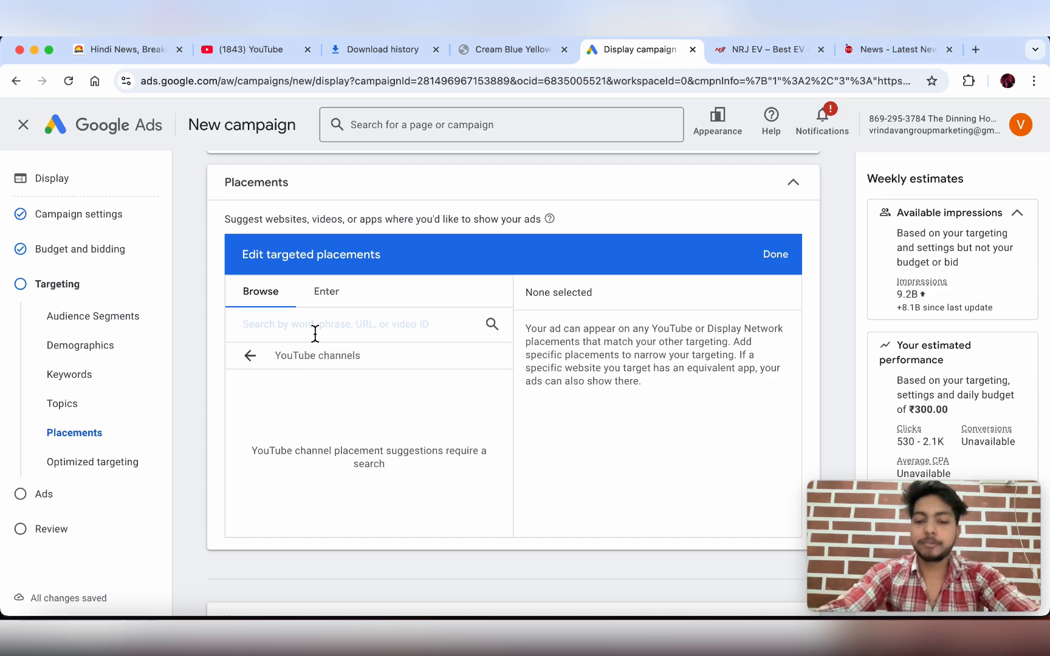
type("India n")
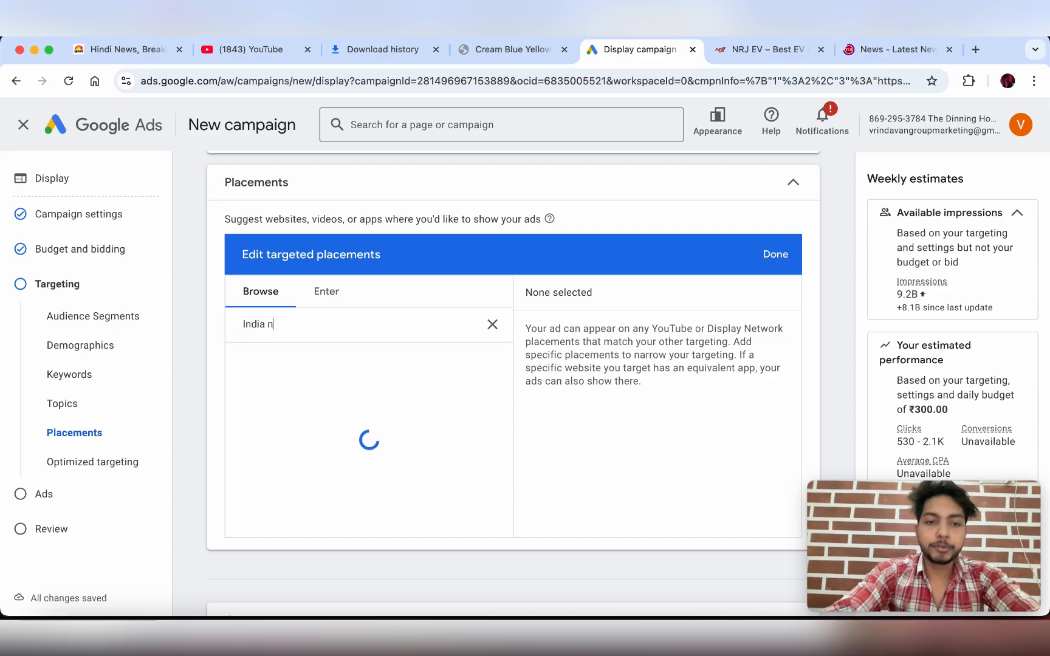
key("BackSpace")
type("n D")
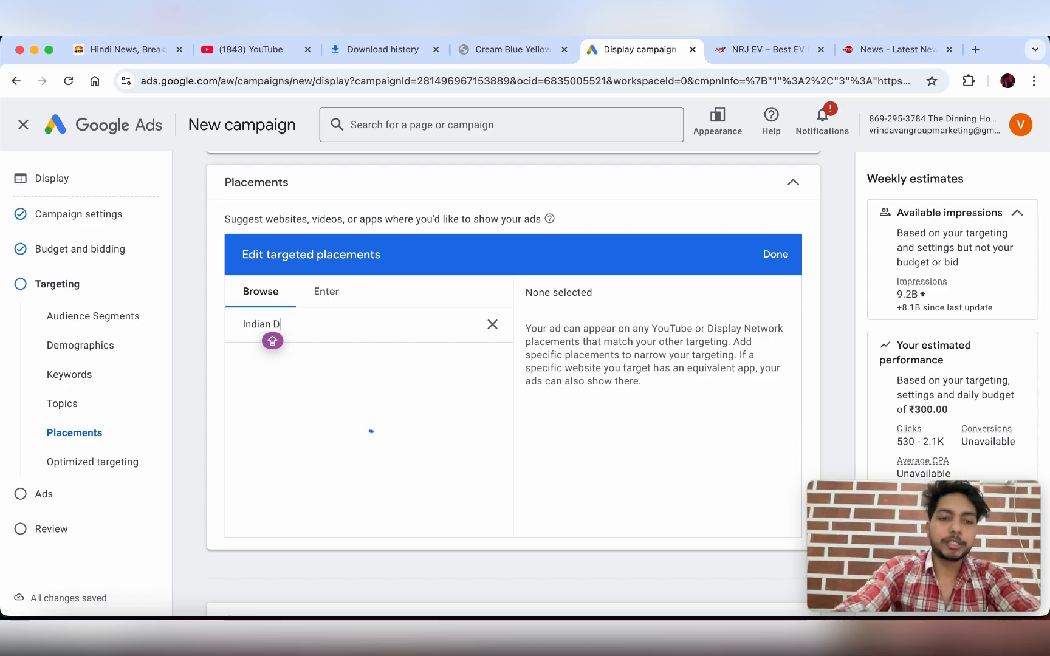
type("igut")
key("BackSpace")
key("BackSpace")
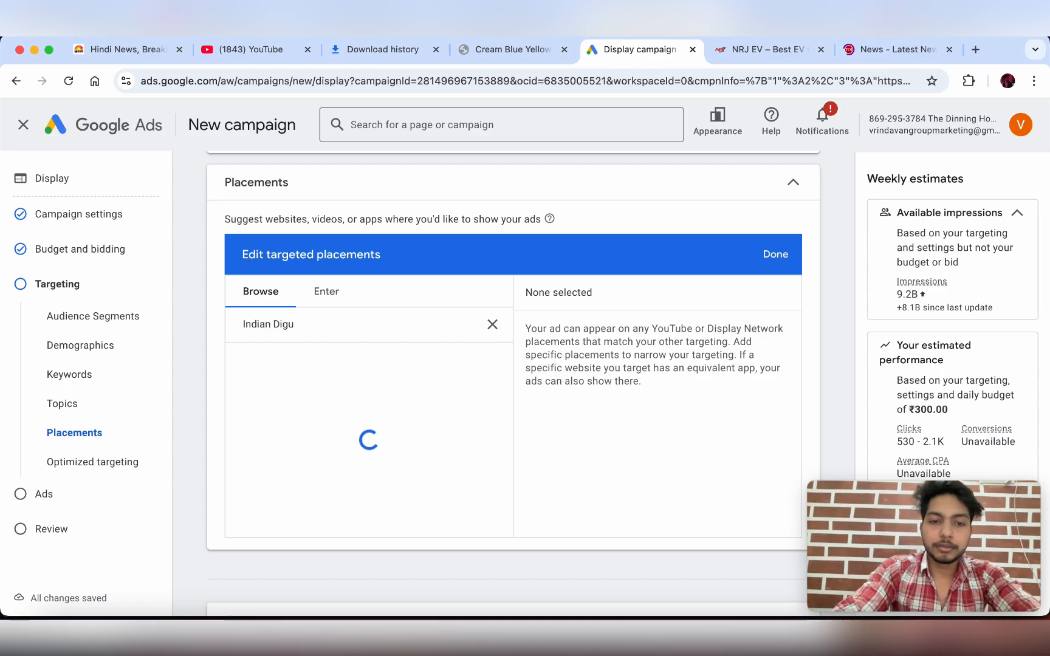
type("ital A")
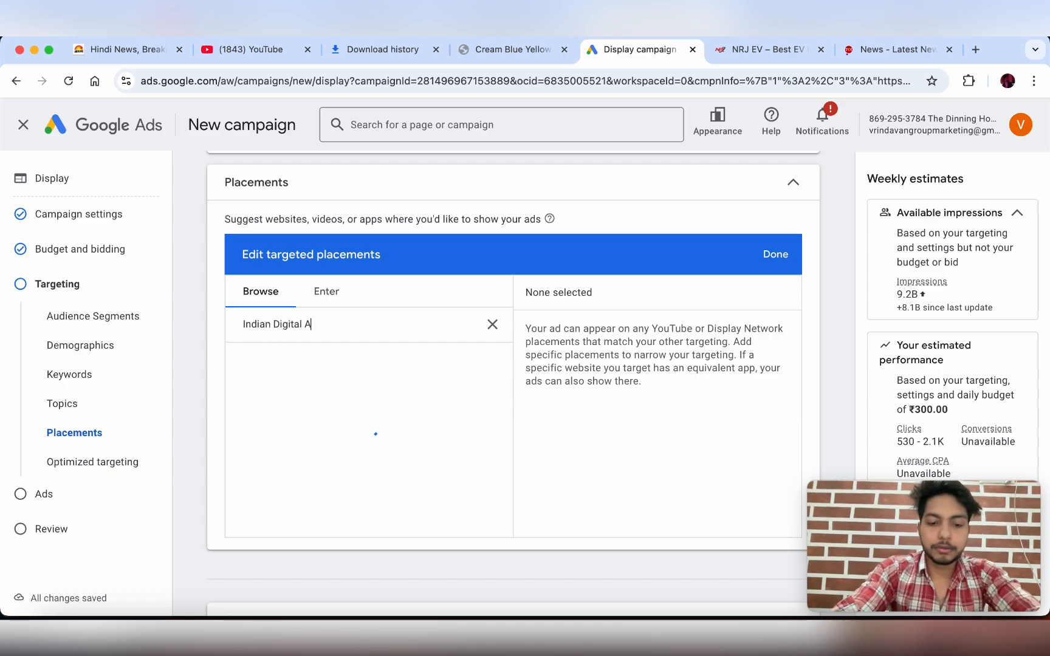
type("cademy")
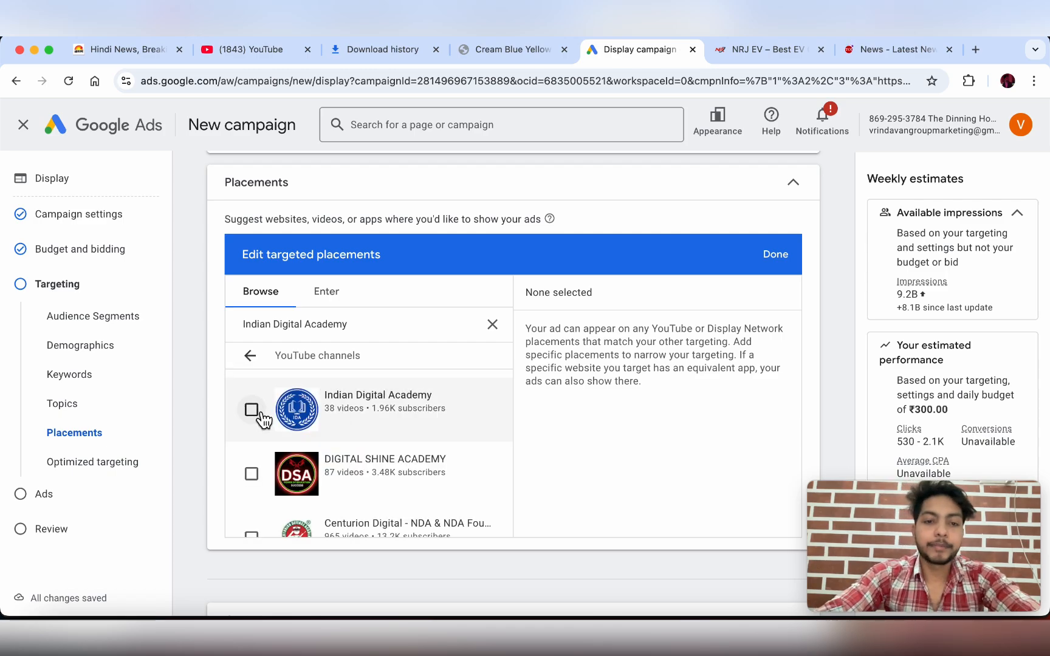
left_click(251, 410)
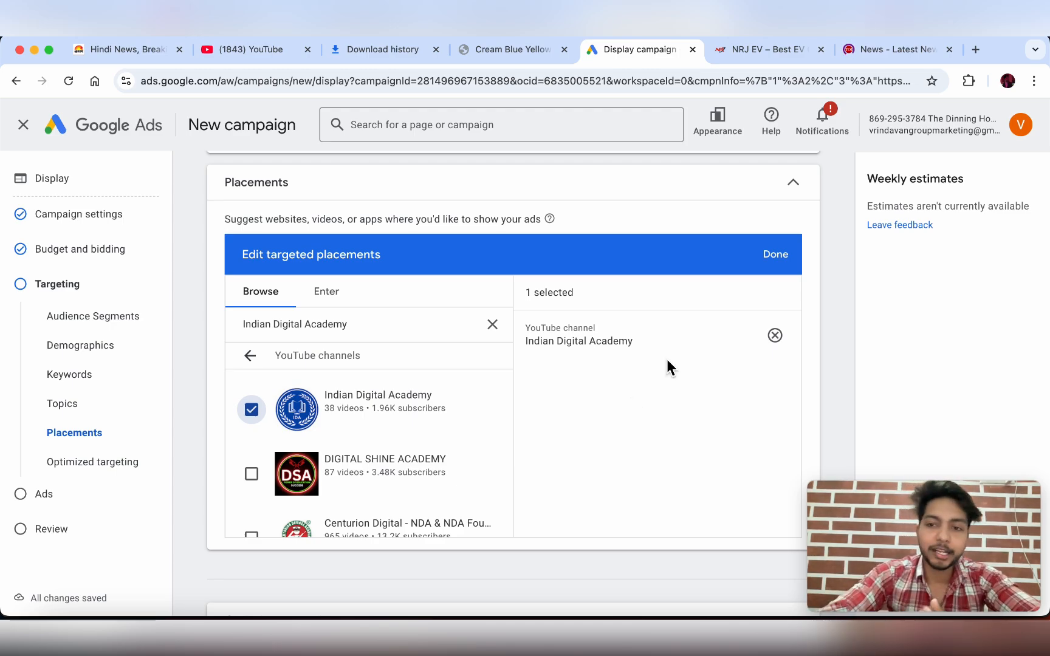
- Close and reopen the targeted placements editor, clearing the channel search
left_click(782, 258)
scroll(393, 357, "down", 1)
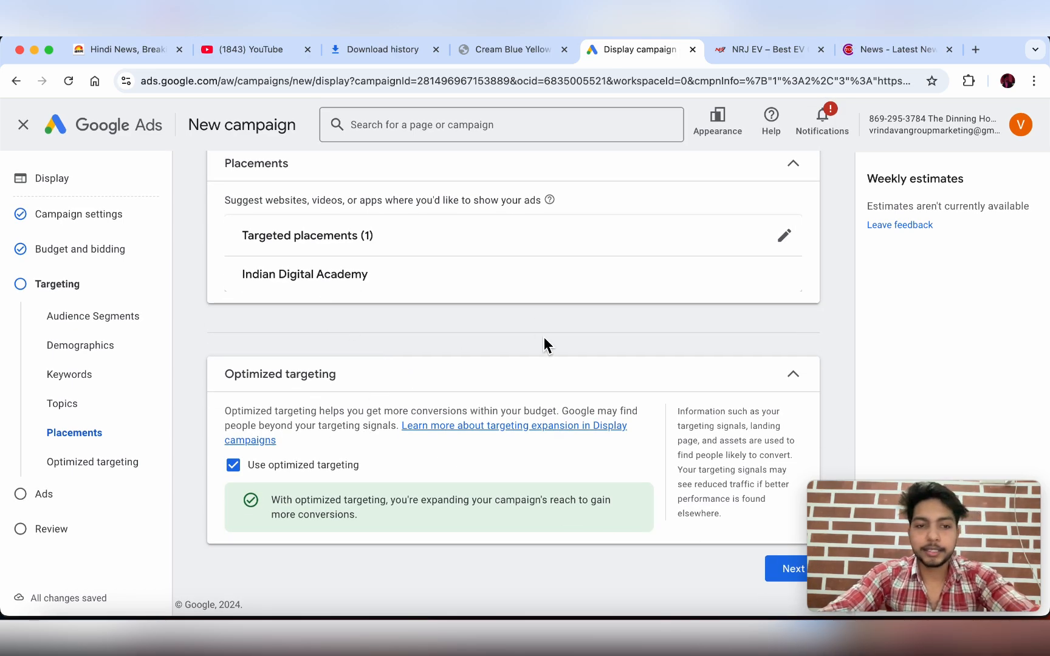
scroll(495, 283, "up", 3)
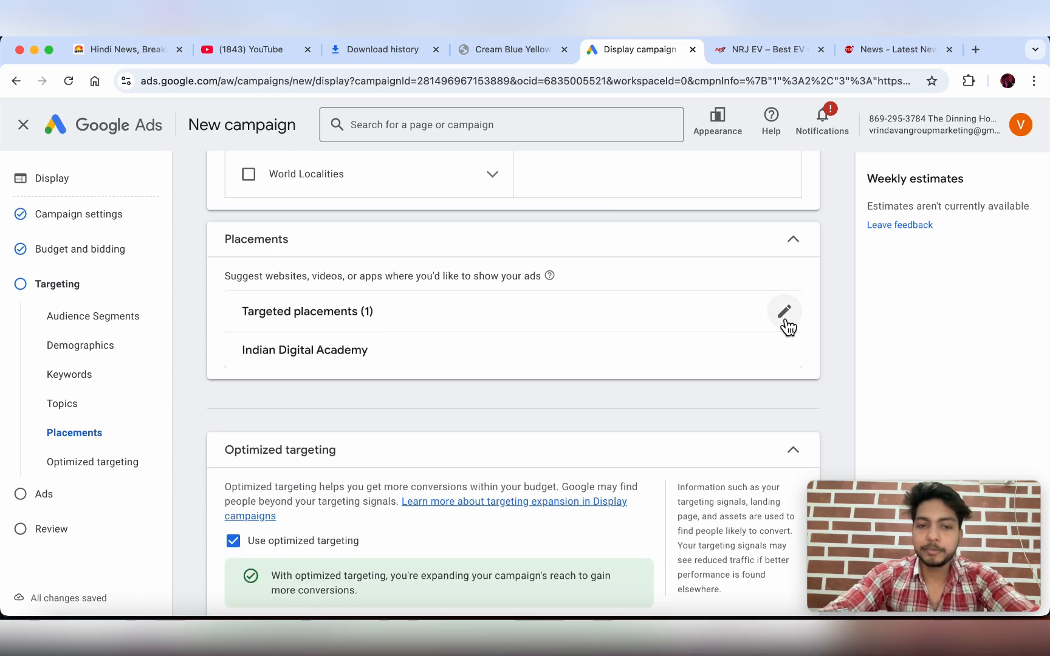
left_click(784, 322)
scroll(335, 431, "down", 2)
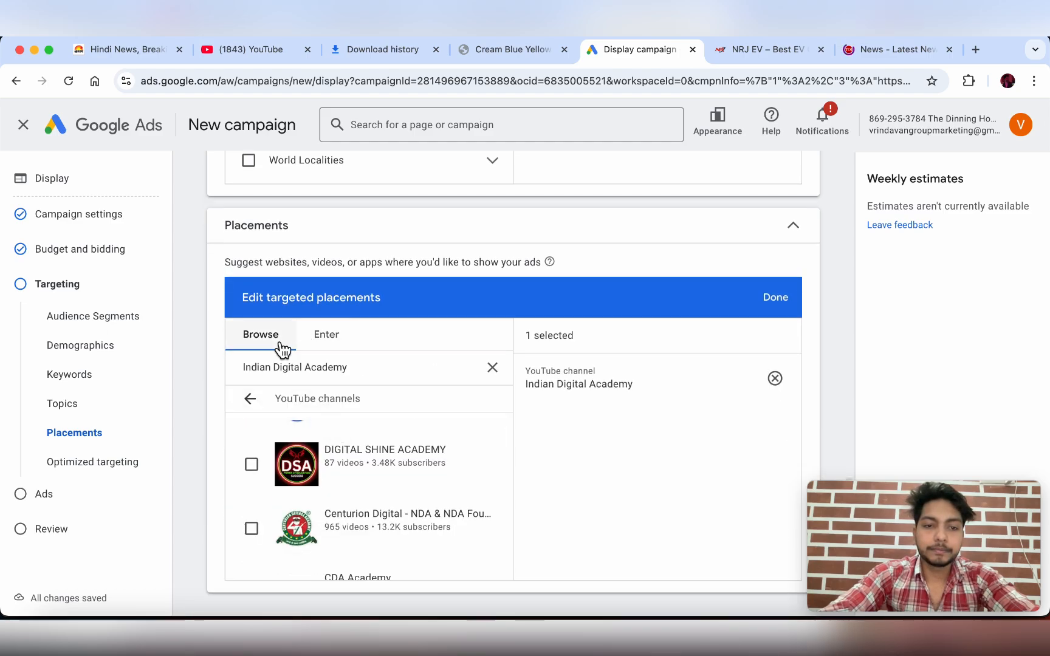
left_click(492, 368)
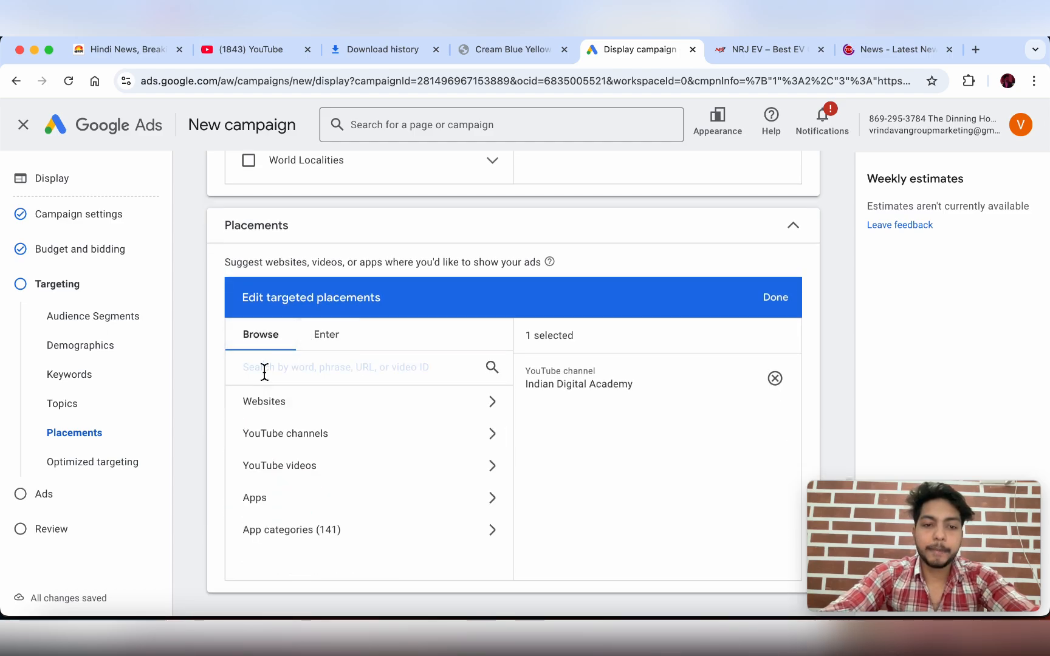
- Browse YouTube video placements for 'ola electric' without adding any, then clear the search
left_click(294, 467)
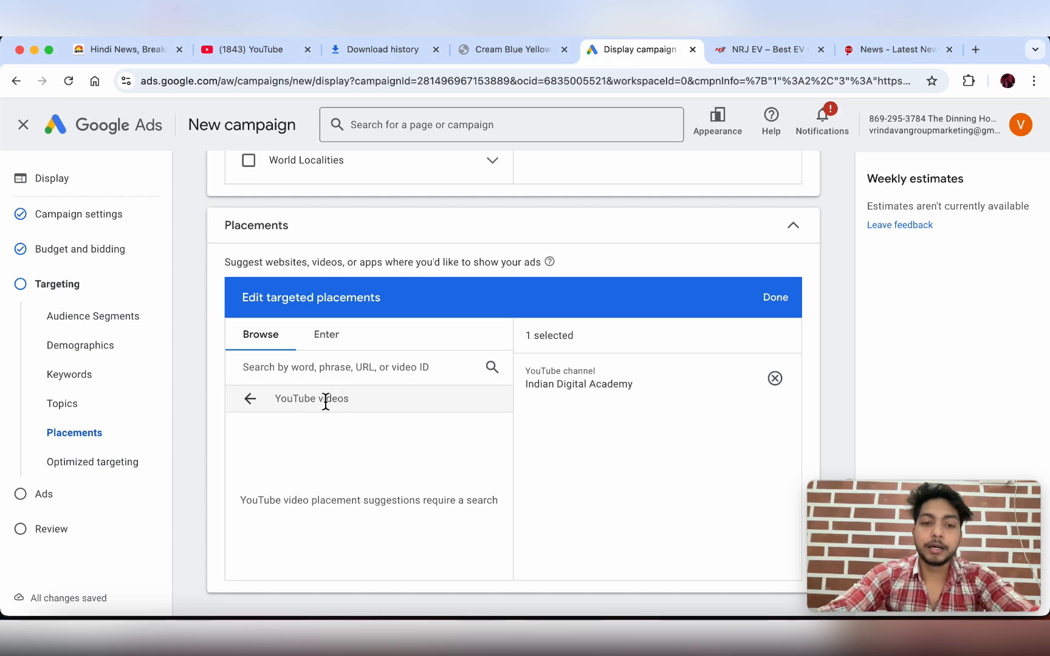
left_click(325, 374)
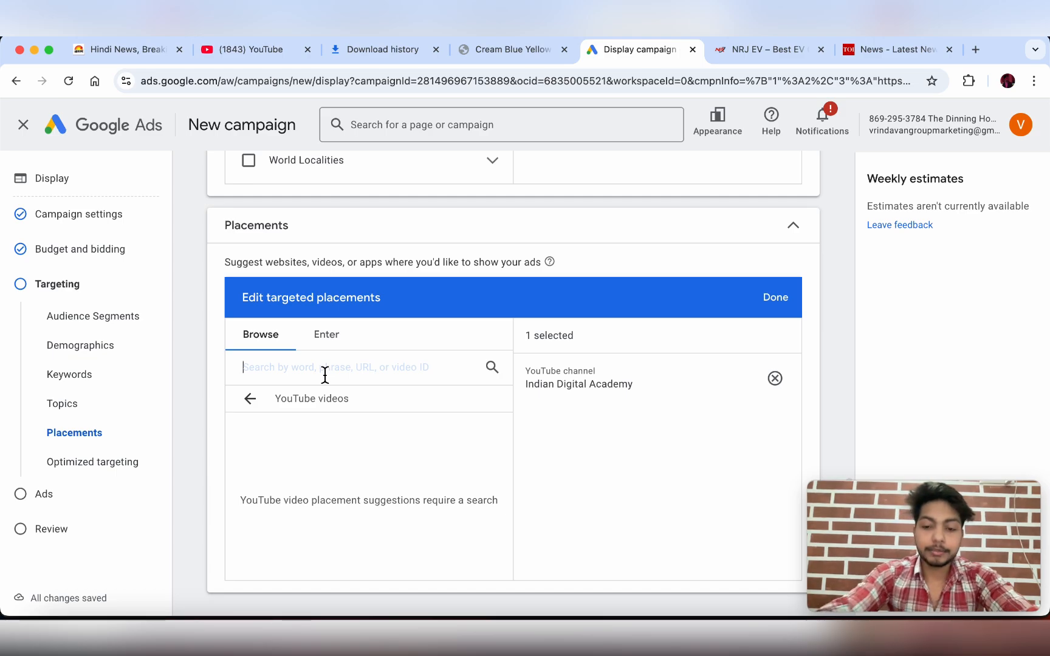
type("ola eke")
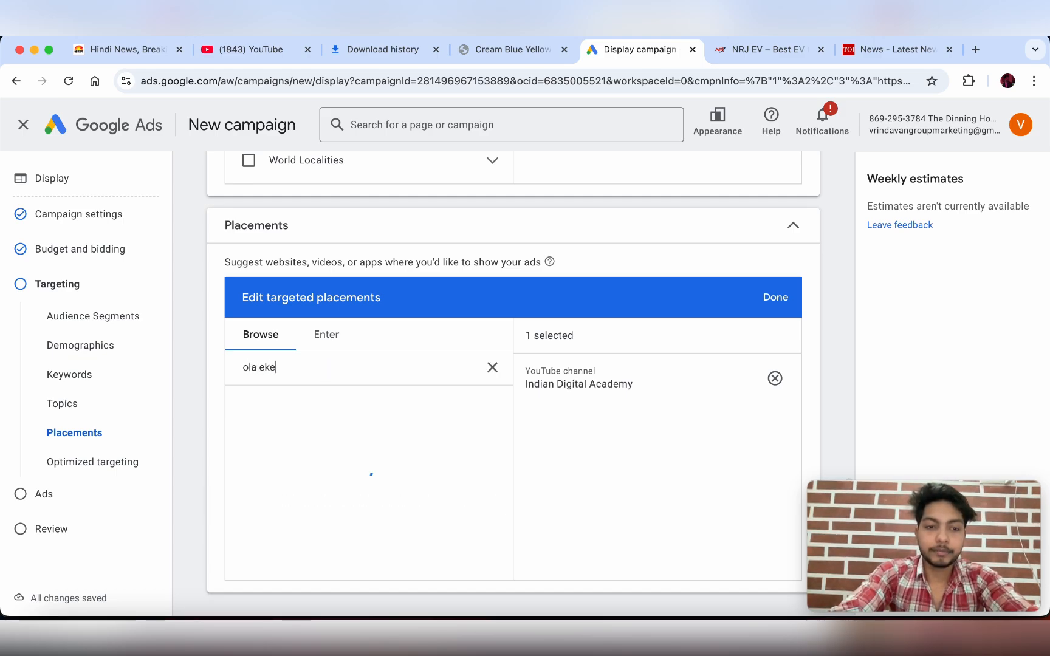
key("BackSpace")
key("BackSpace")
type("lectric")
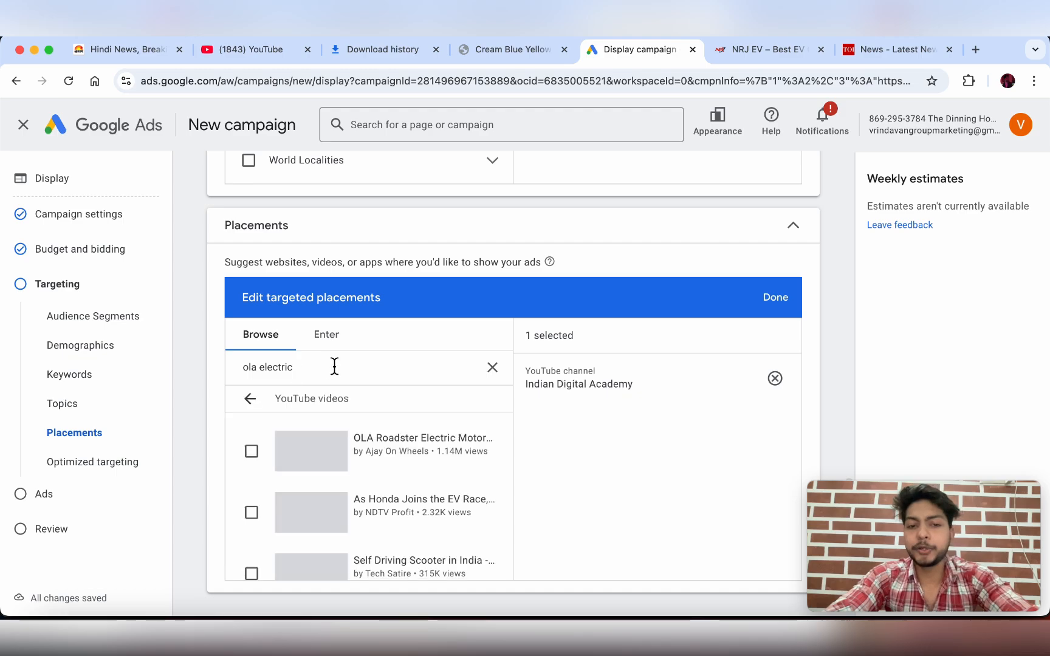
scroll(392, 452, "down", 2)
scroll(388, 457, "down", 3)
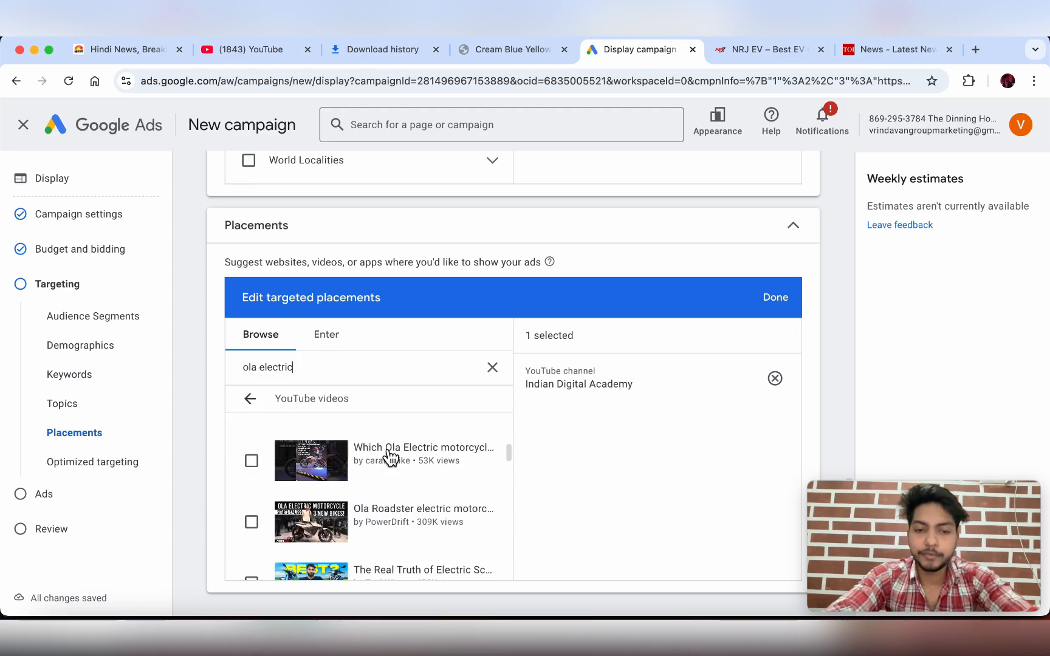
scroll(386, 461, "up", 5)
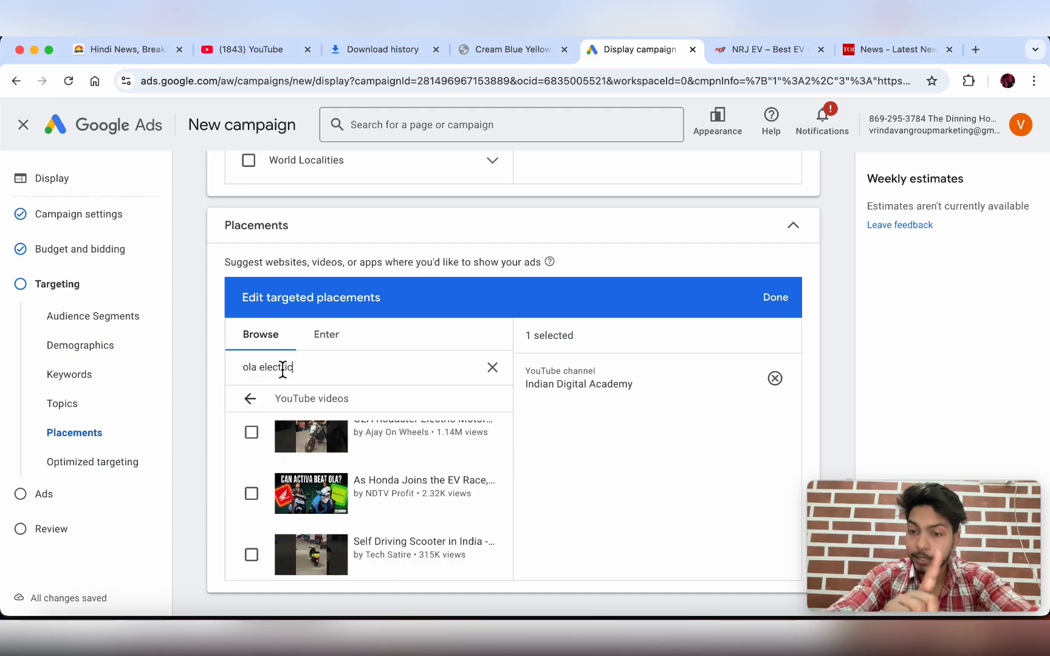
scroll(314, 493, "down", 3)
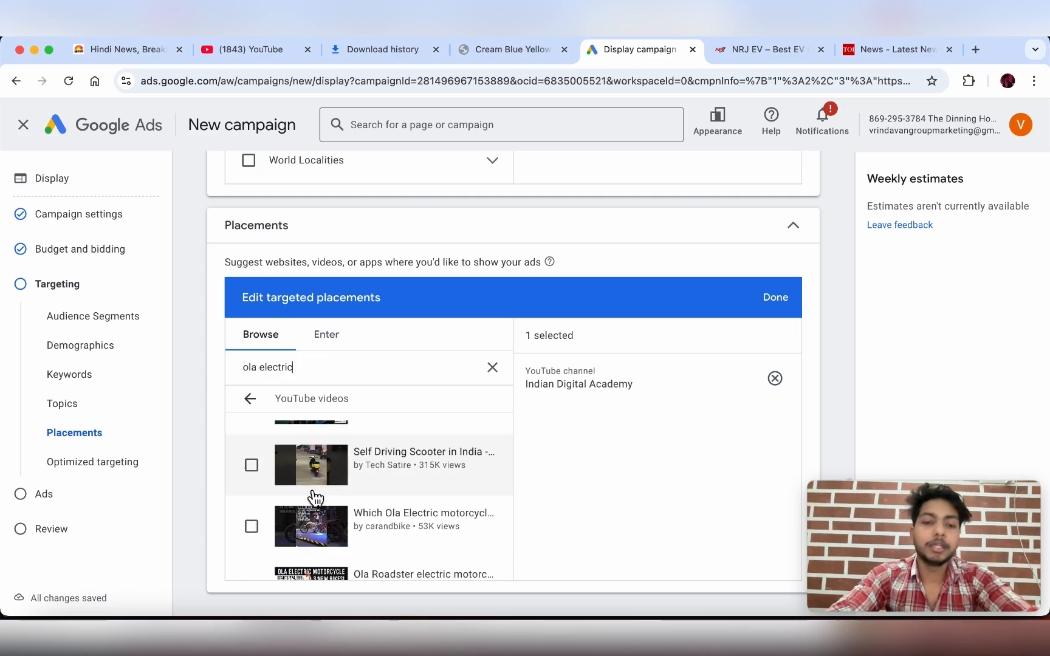
scroll(315, 497, "up", 4)
scroll(322, 501, "down", 3)
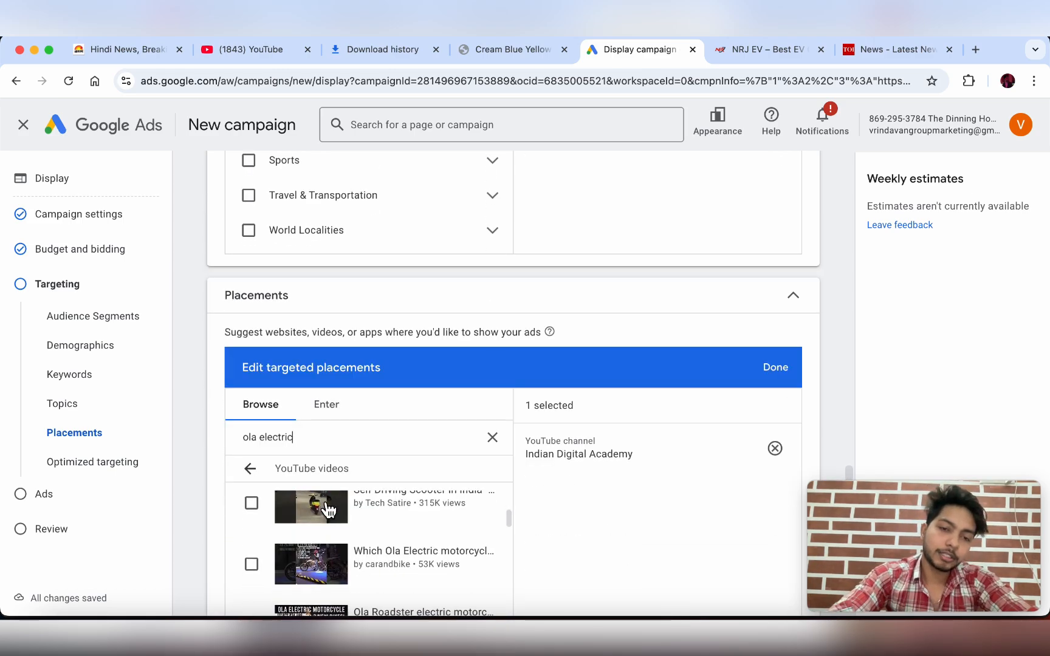
left_click(494, 440)
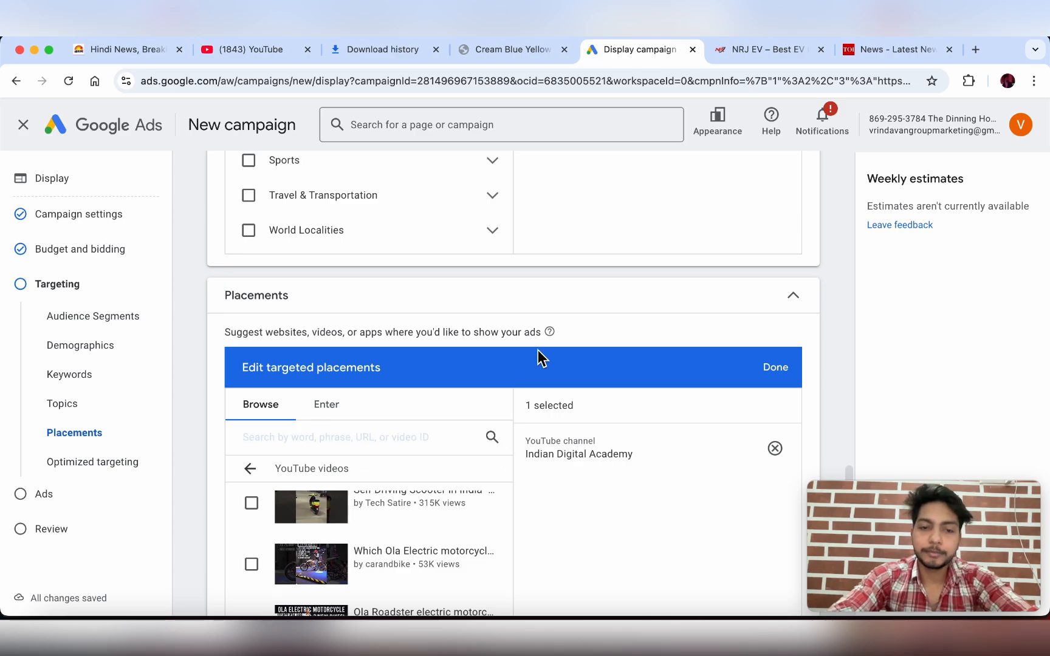
scroll(538, 359, "down", 4)
- In the Apps category, replace the rapido search with 'zomato'
left_click(356, 347)
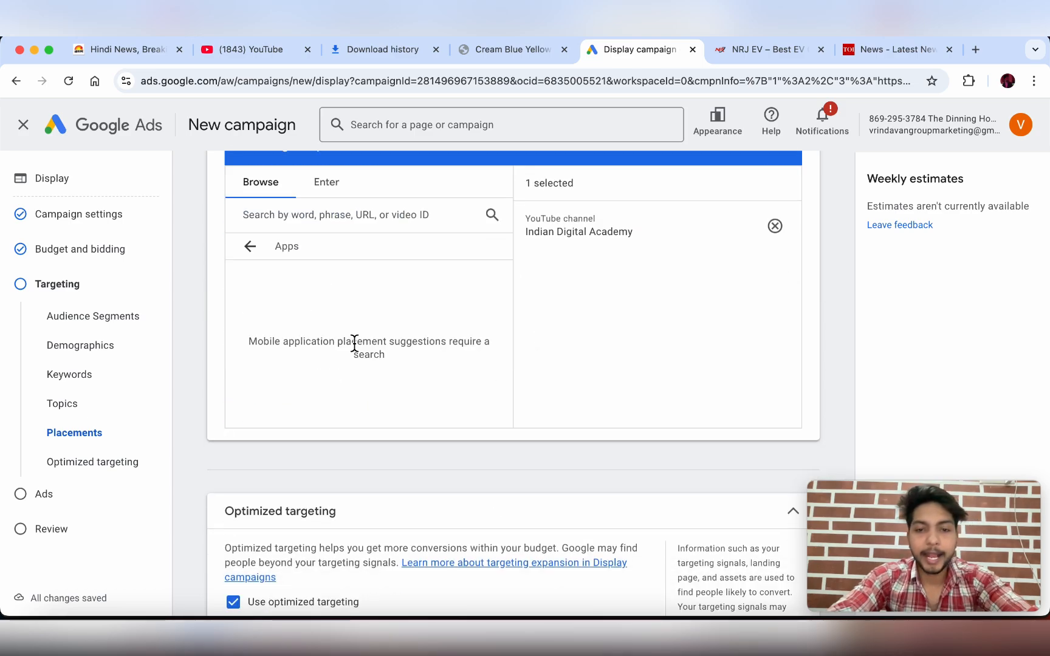
left_click(322, 216)
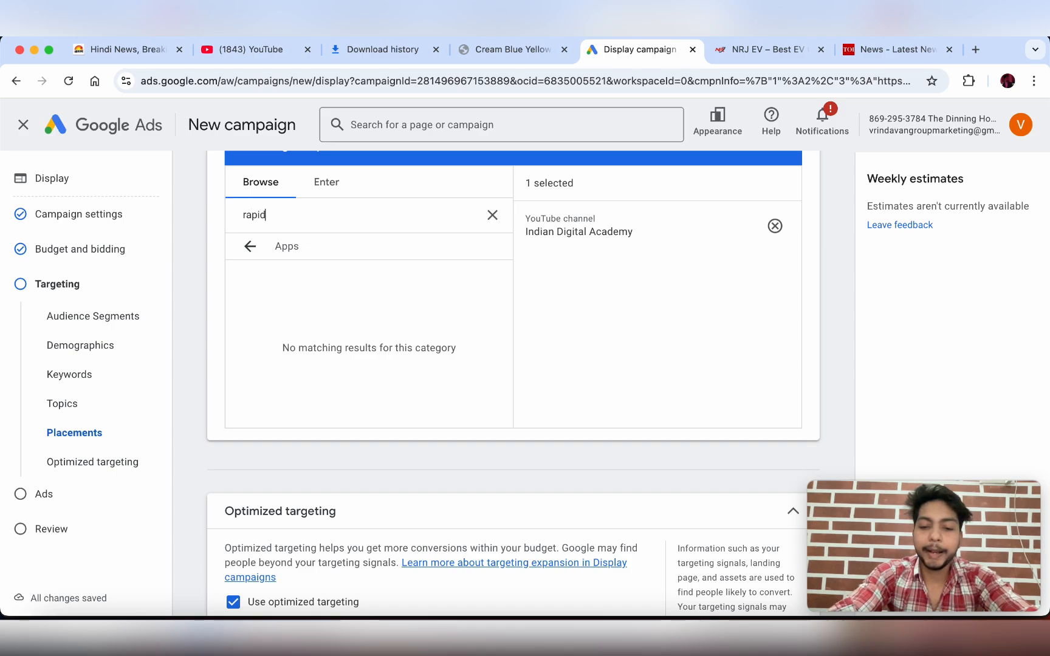
double_click(288, 216)
key("BackSpace")
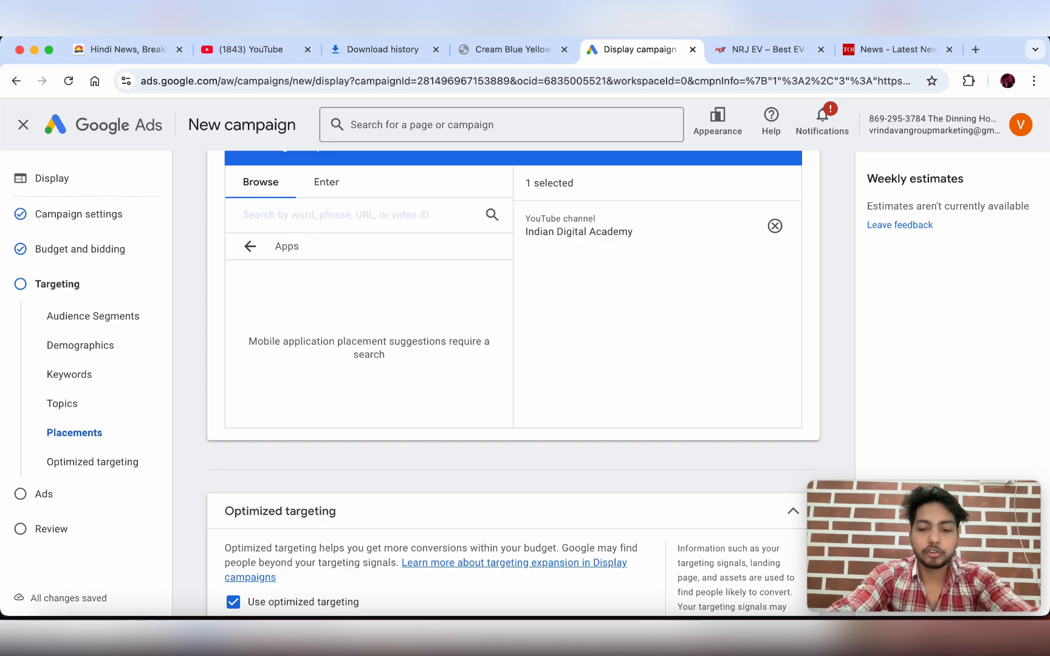
type("zomato")
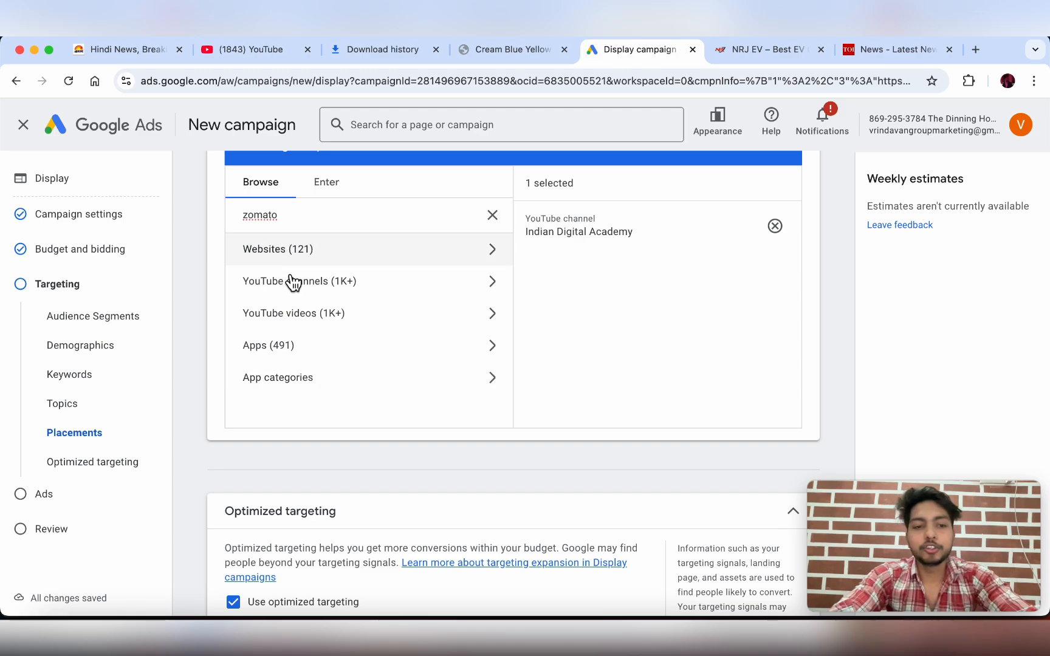
left_click(288, 349)
- Scroll through the zomato app results such as DIG-IN and DiDi Food
scroll(375, 346, "down", 2)
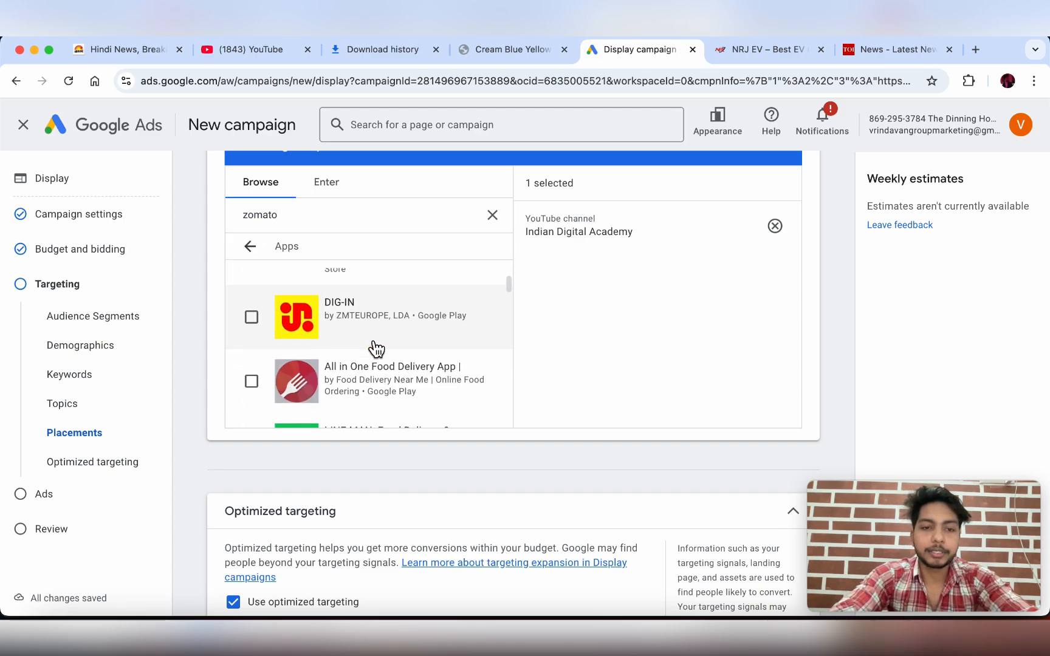
scroll(352, 347, "up", 5)
scroll(328, 322, "down", 8)
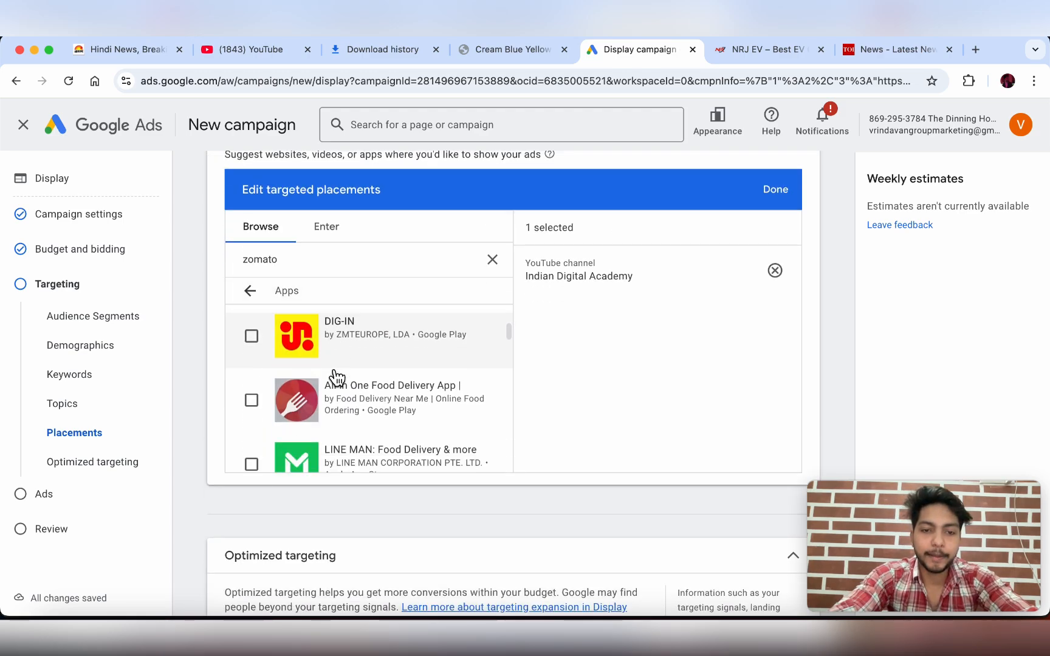
scroll(335, 378, "down", 5)
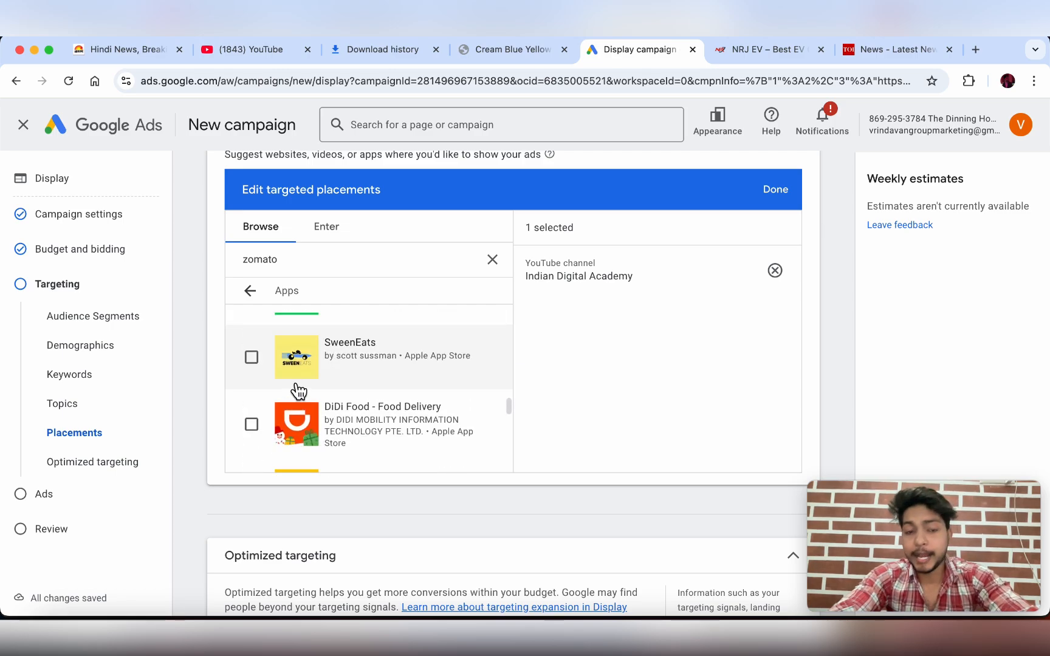
scroll(254, 424, "down", 10)
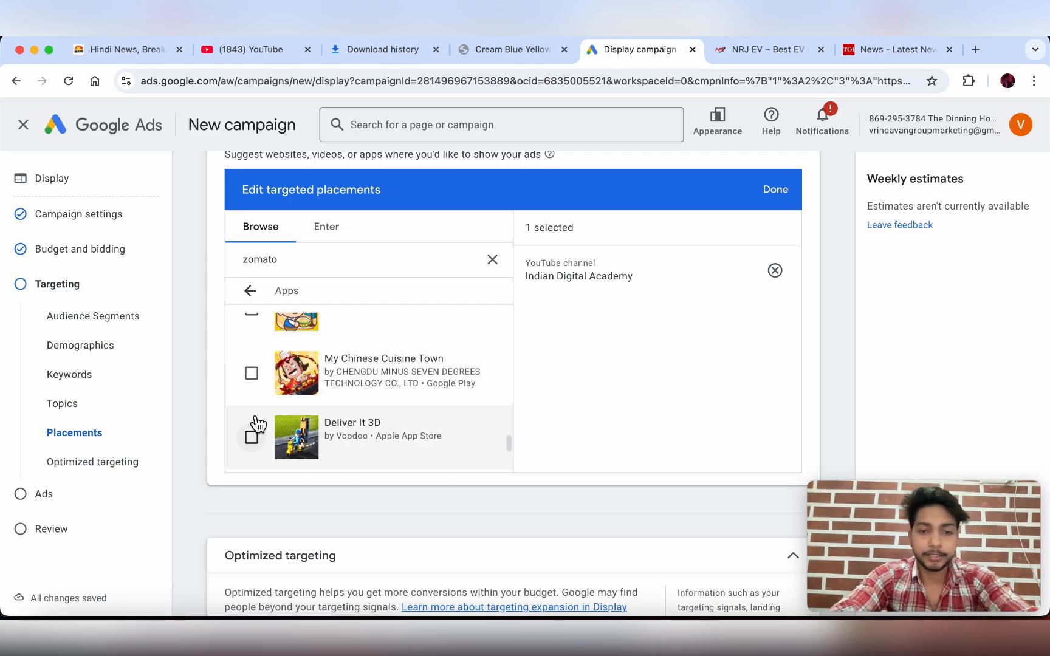
scroll(253, 416, "up", 3)
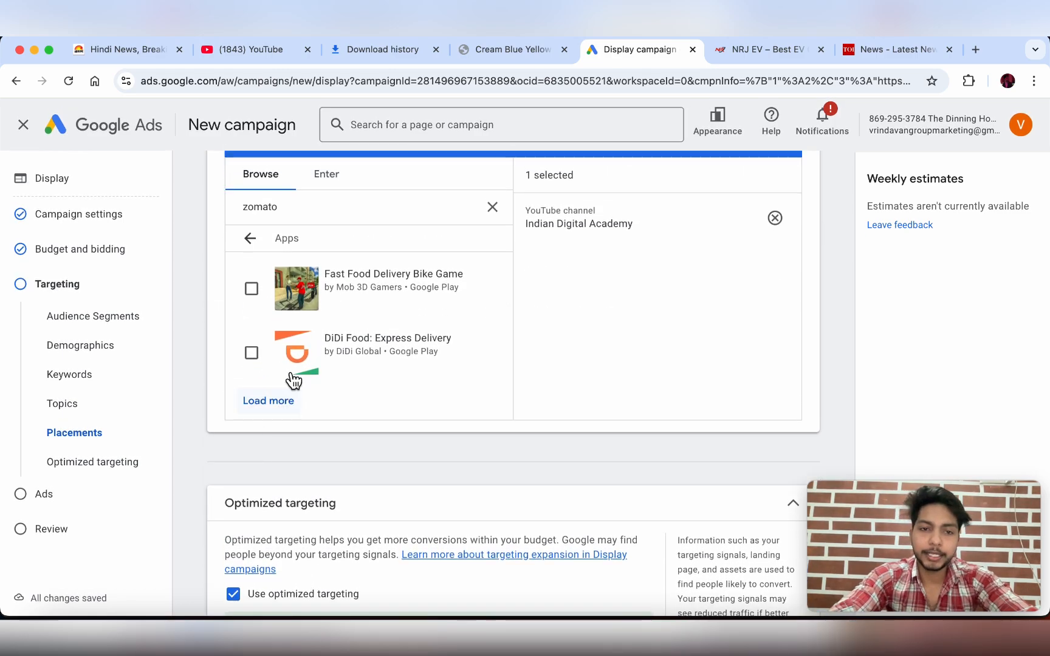
scroll(298, 370, "up", 5)
scroll(307, 351, "up", 8)
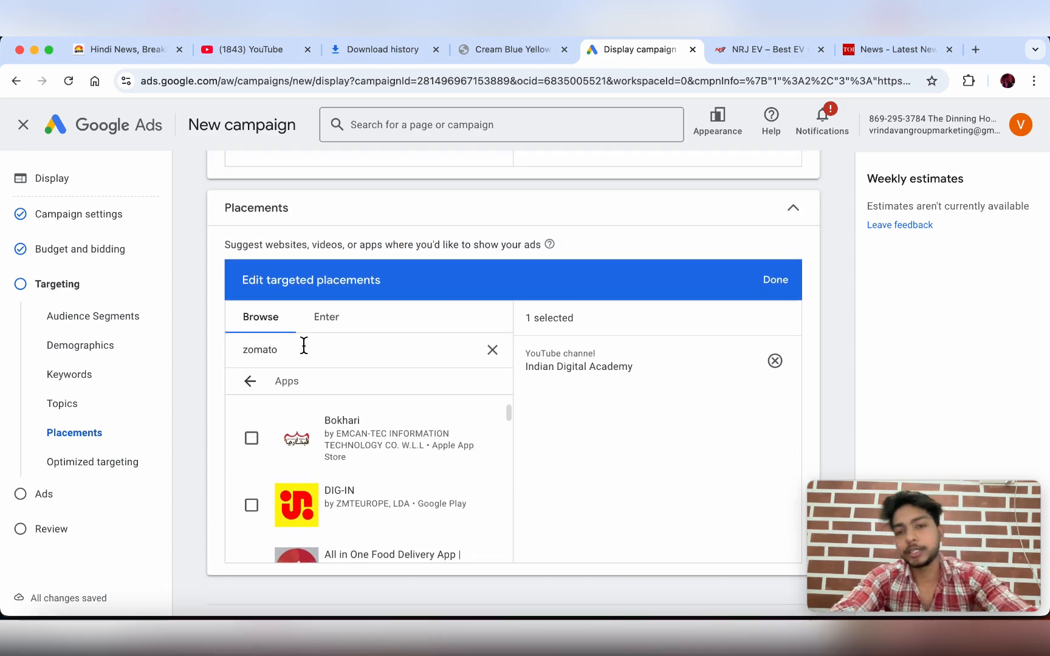
- Confirm the placements and advance to Ad creation, reviewing the prefilled URL and business name
left_click(775, 272)
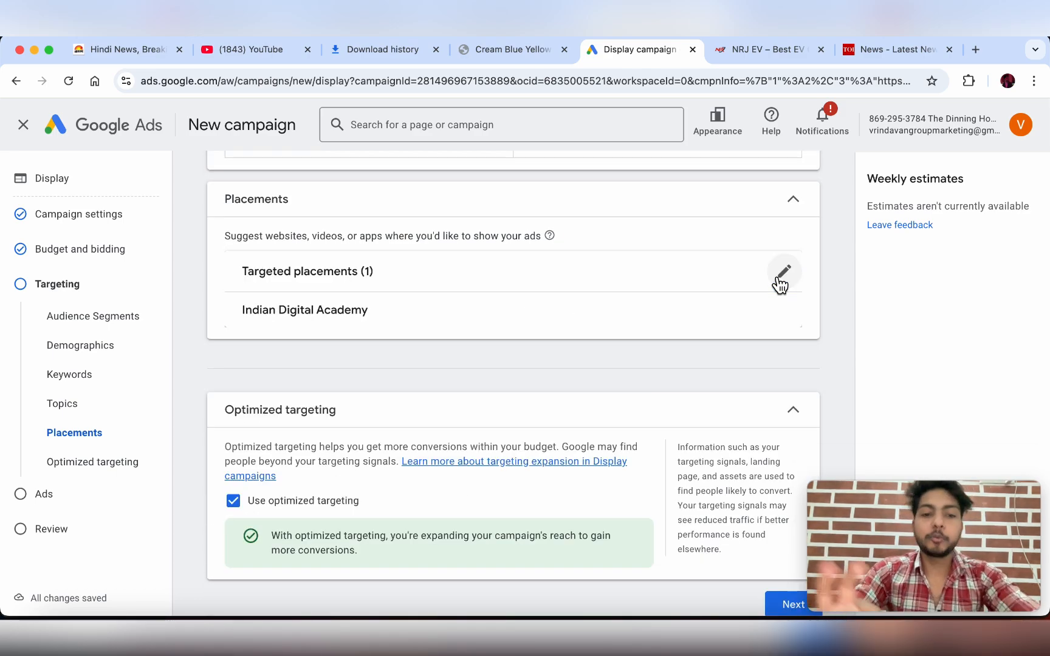
scroll(571, 355, "down", 1)
scroll(571, 351, "down", 1)
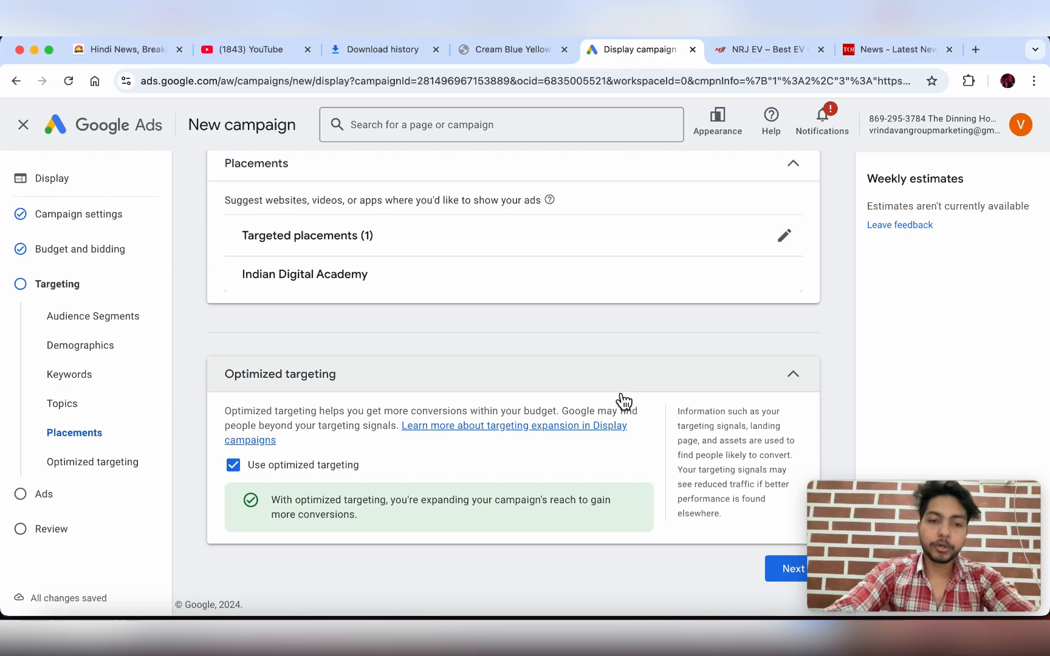
left_click(782, 571)
scroll(807, 340, "down", 2)
scroll(807, 339, "down", 3)
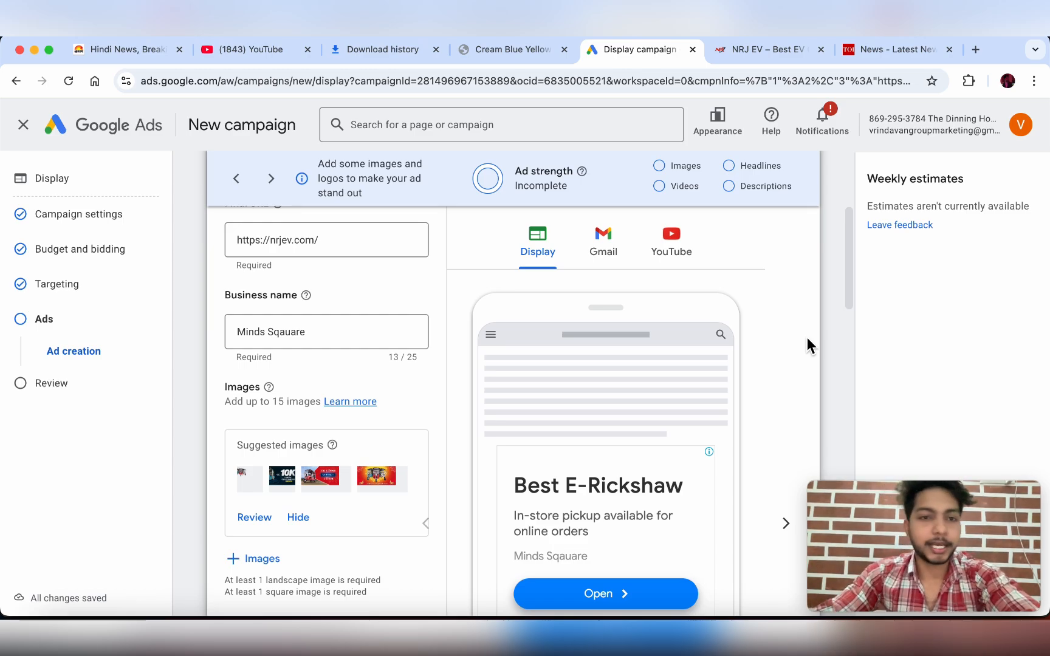
scroll(667, 314, "up", 1)
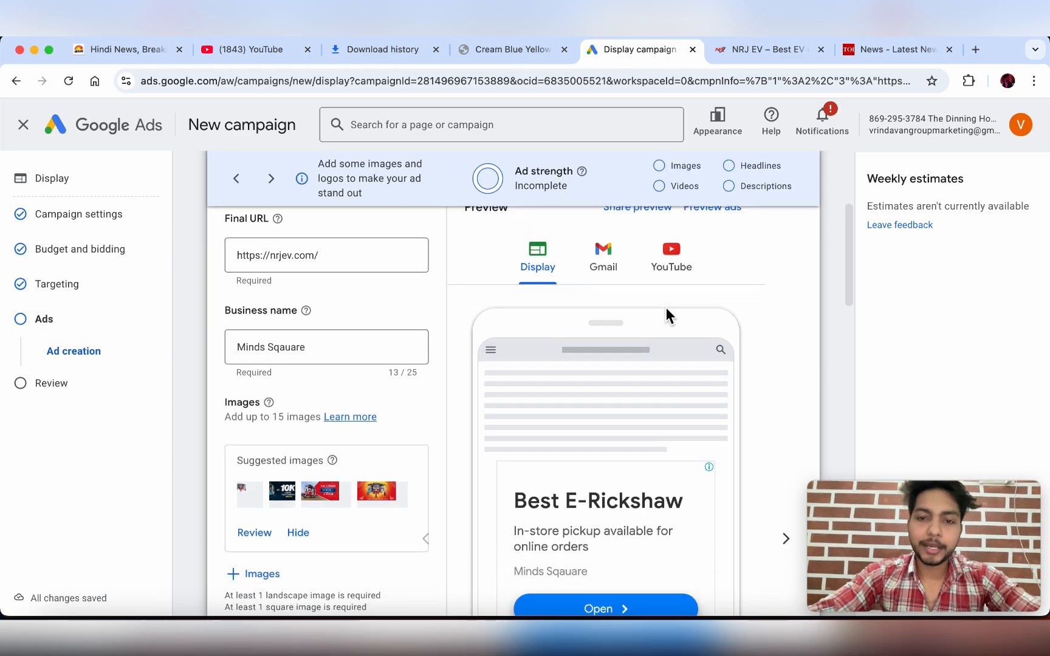
scroll(667, 313, "down", 5)
scroll(667, 313, "up", 4)
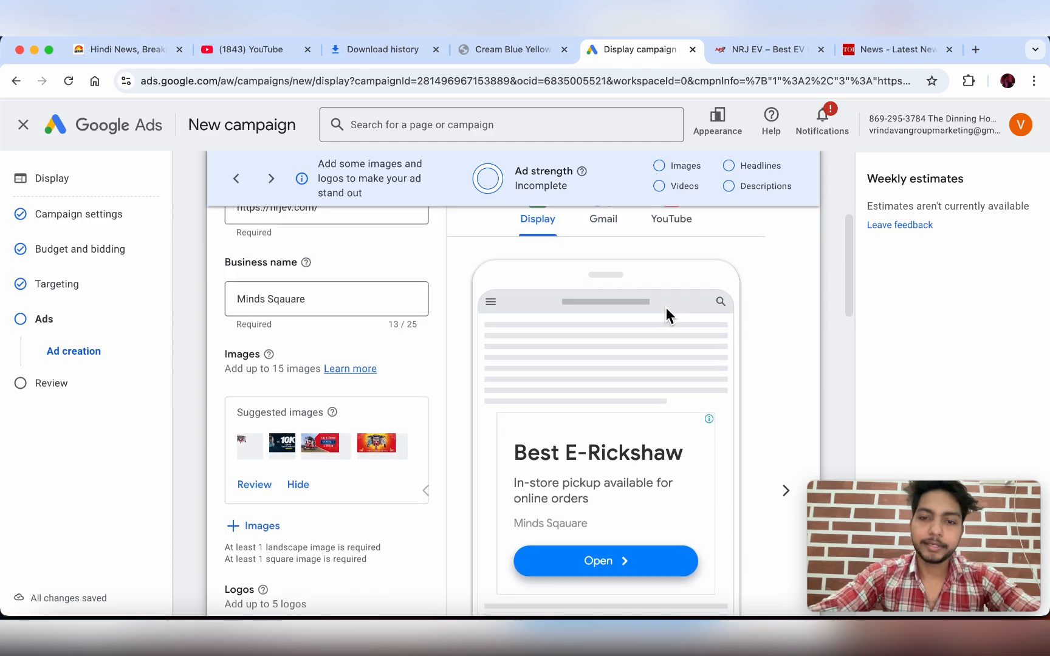
scroll(666, 307, "up", 5)
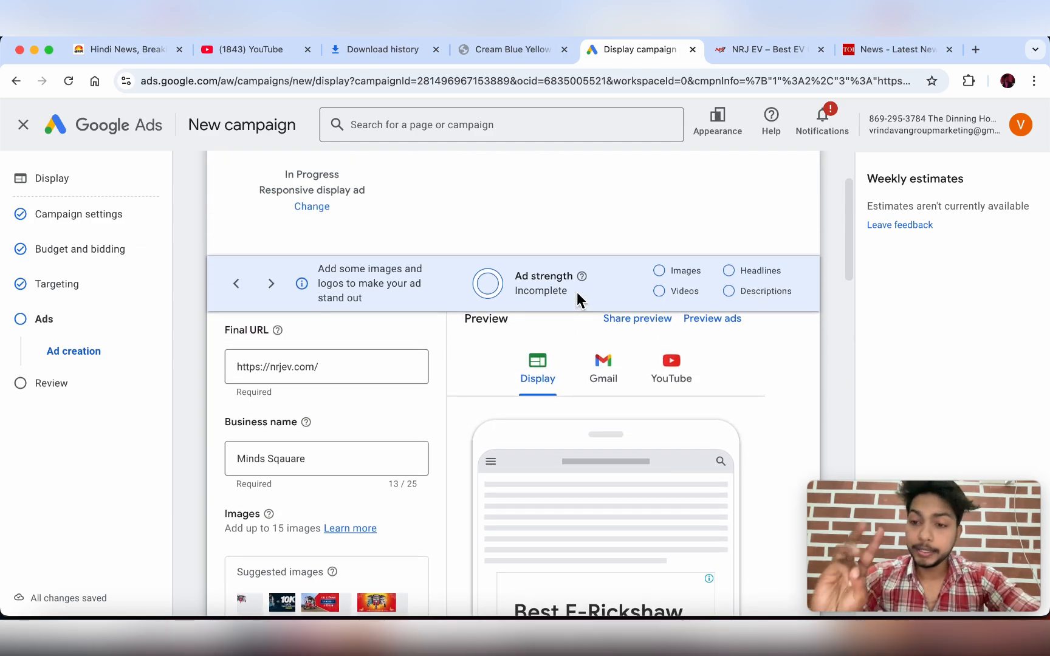
scroll(580, 298, "down", 3)
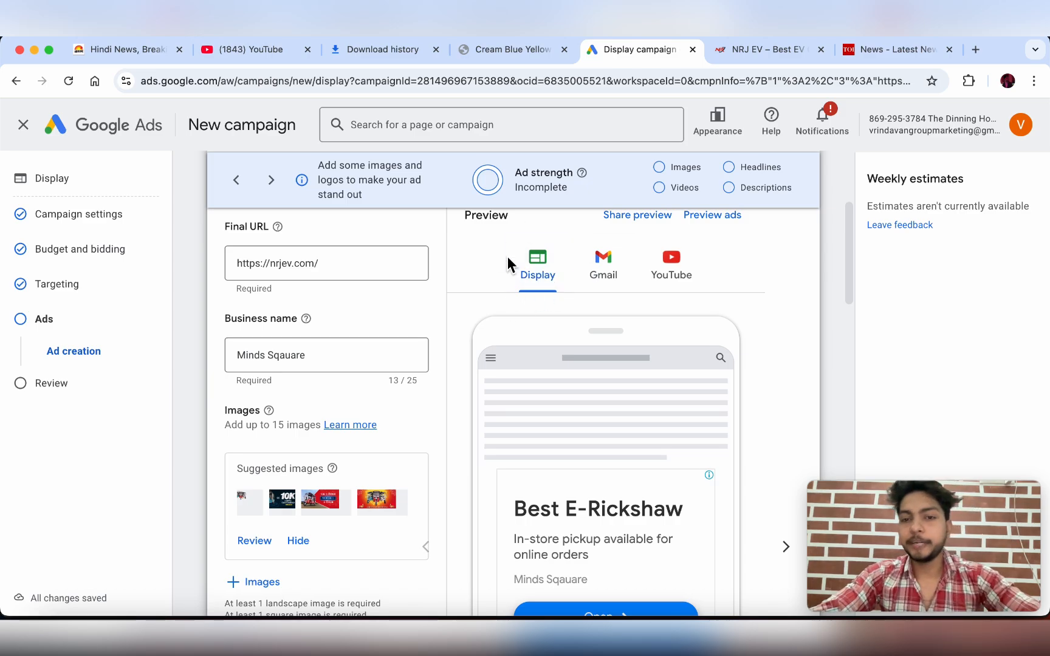
- Check the ad's Gmail and YouTube previews
left_click(610, 285)
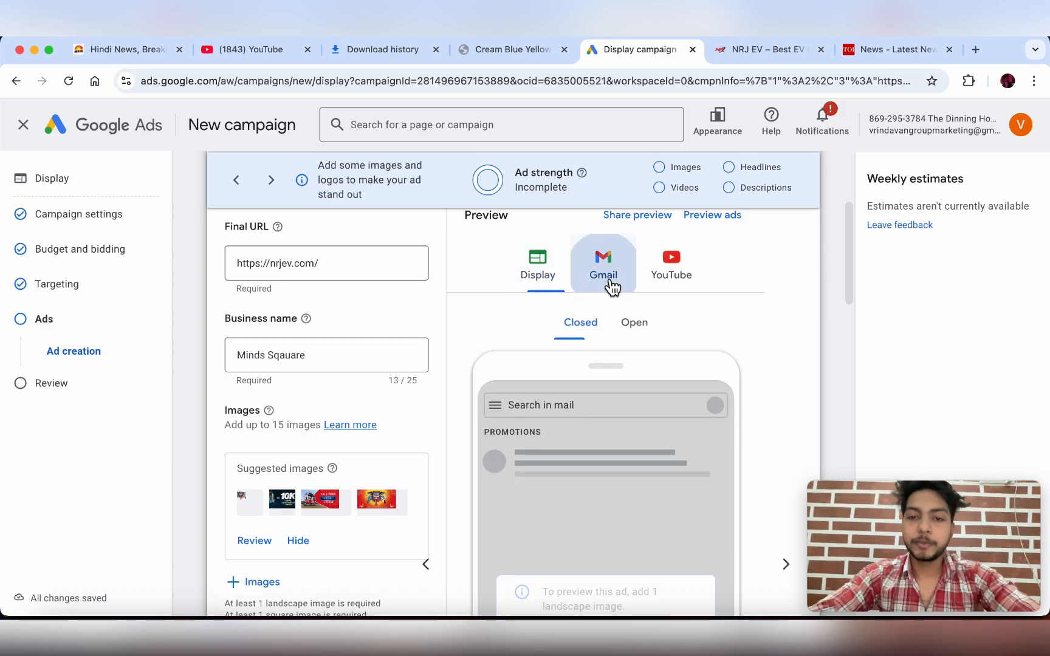
scroll(608, 284, "down", 3)
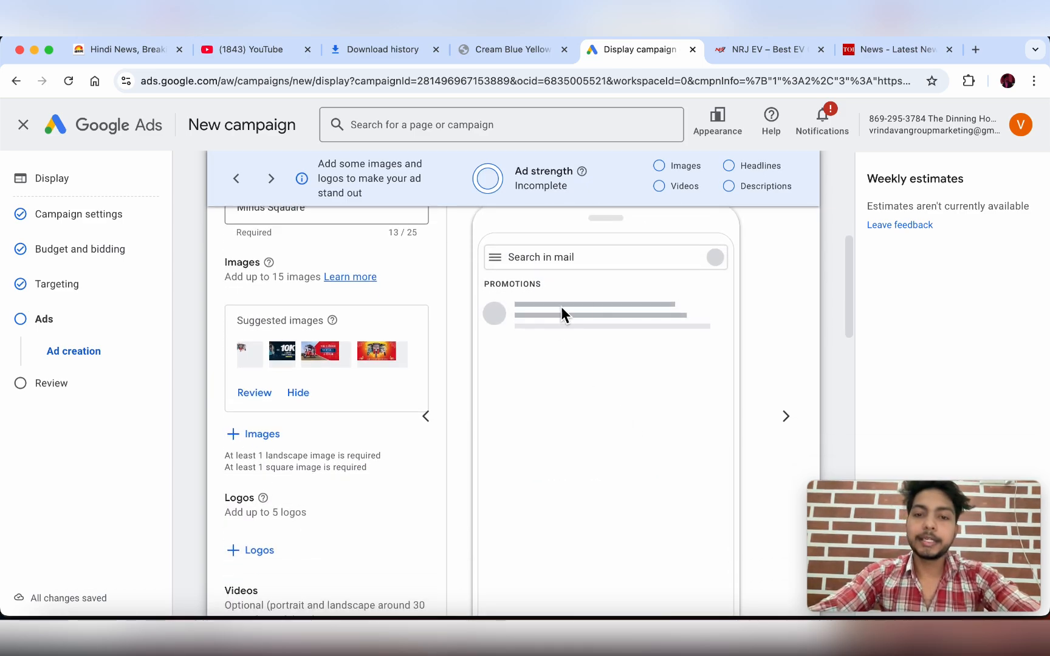
scroll(628, 331, "up", 3)
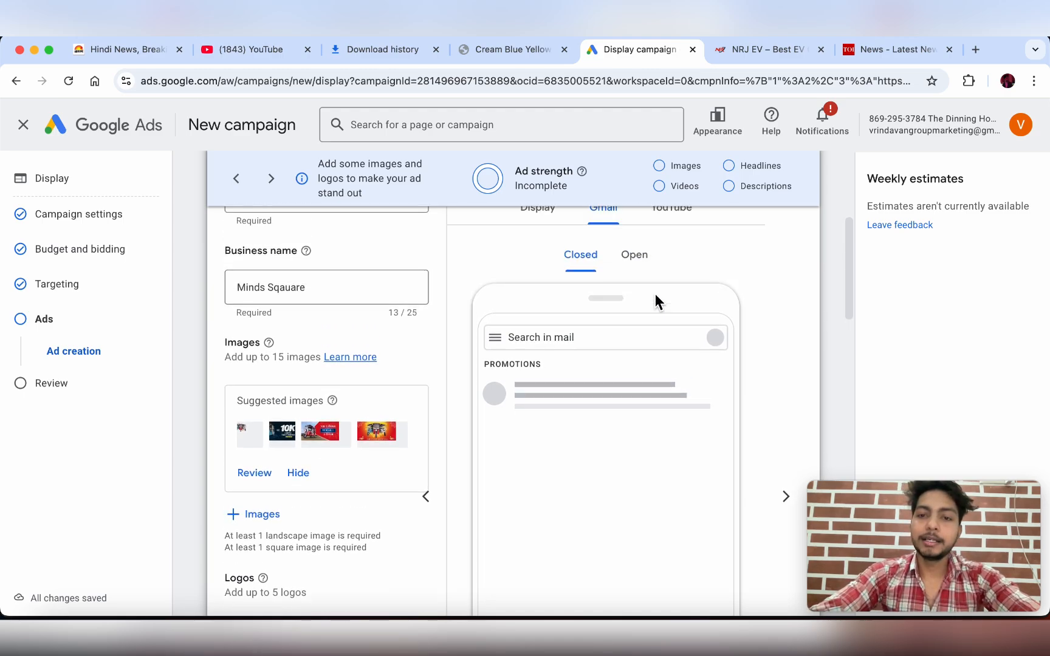
left_click(671, 246)
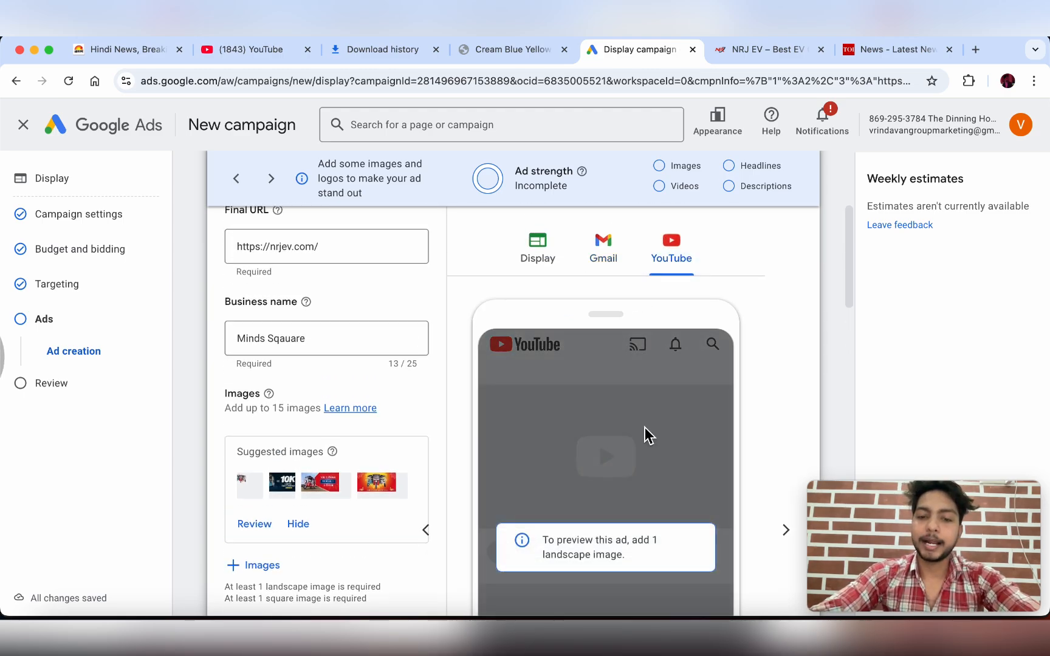
scroll(584, 514, "down", 1)
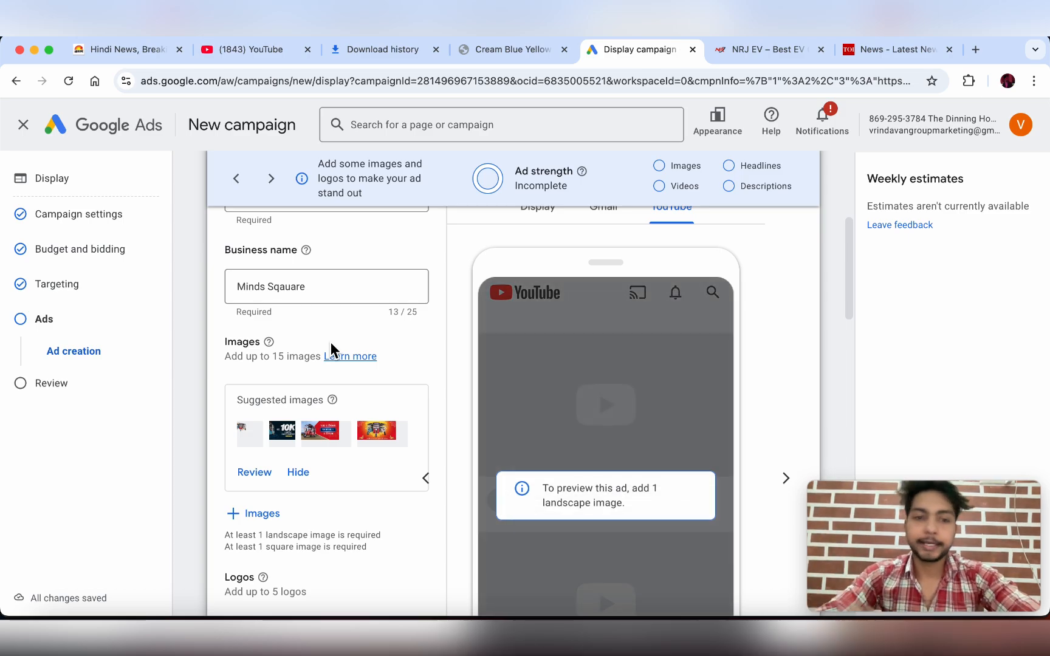
scroll(332, 344, "up", 2)
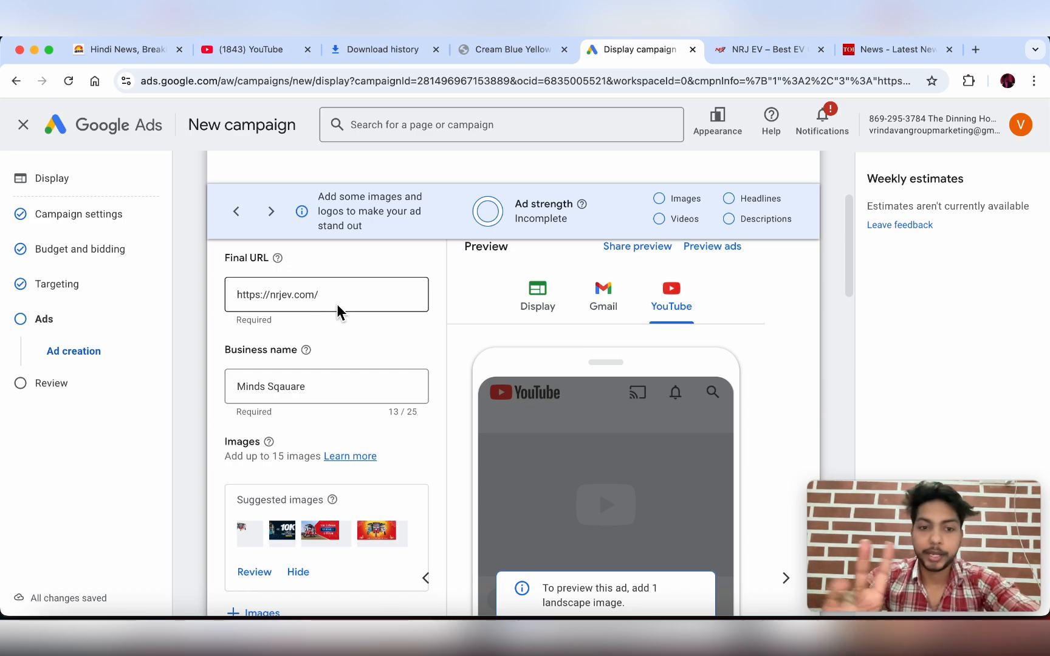
- Replace the business name 'Minds Sqaauare' with 'NRJ EV'
triple_click(325, 387)
key("BackSpace")
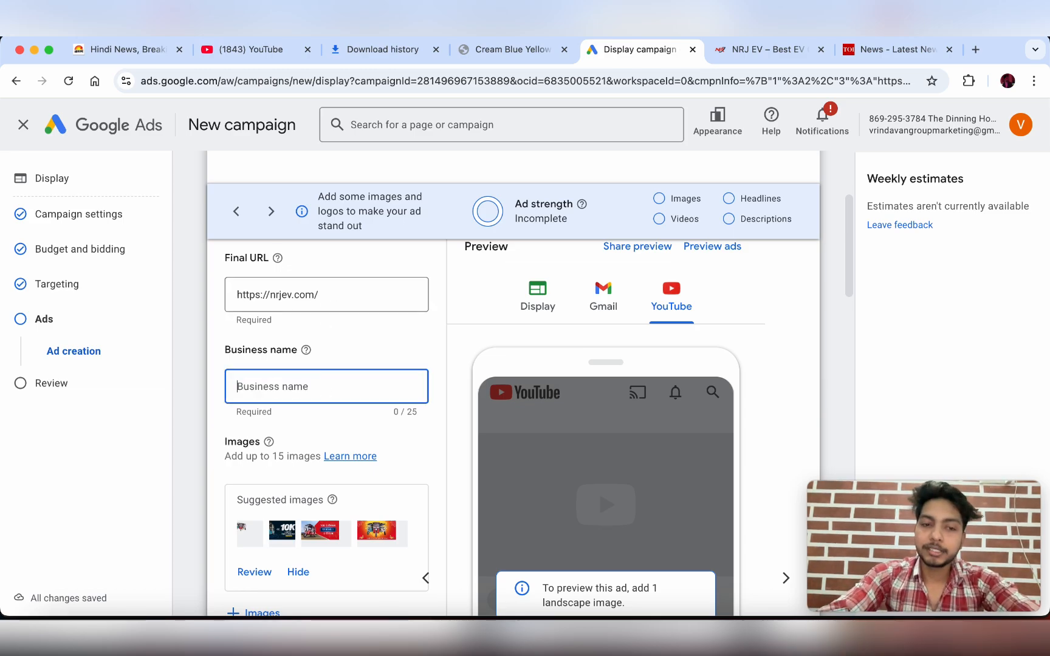
type("NRJ")
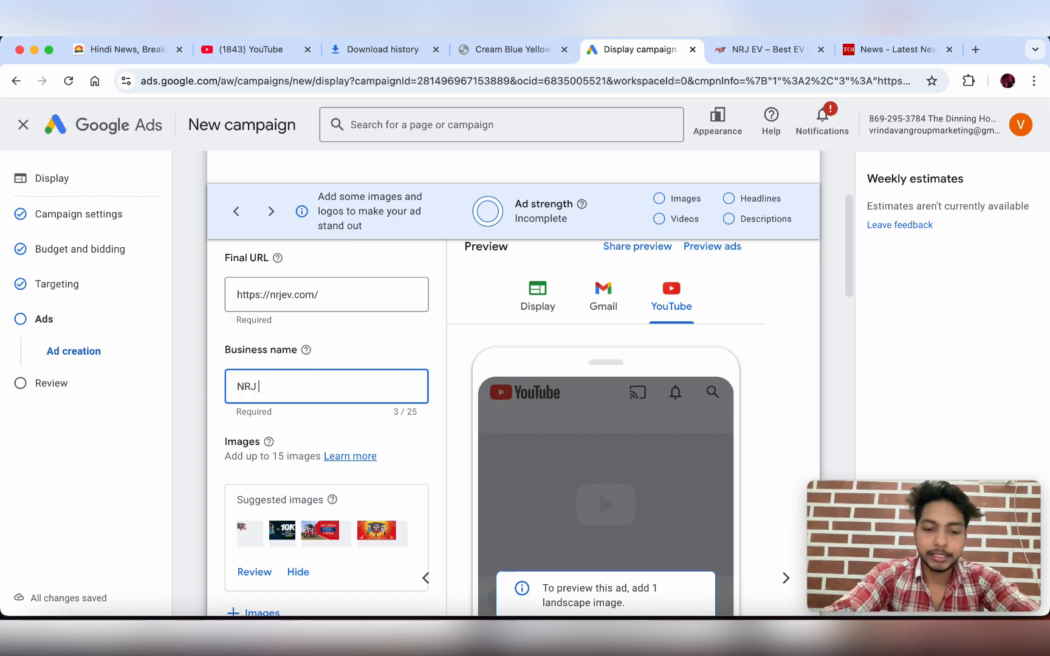
type(" EV")
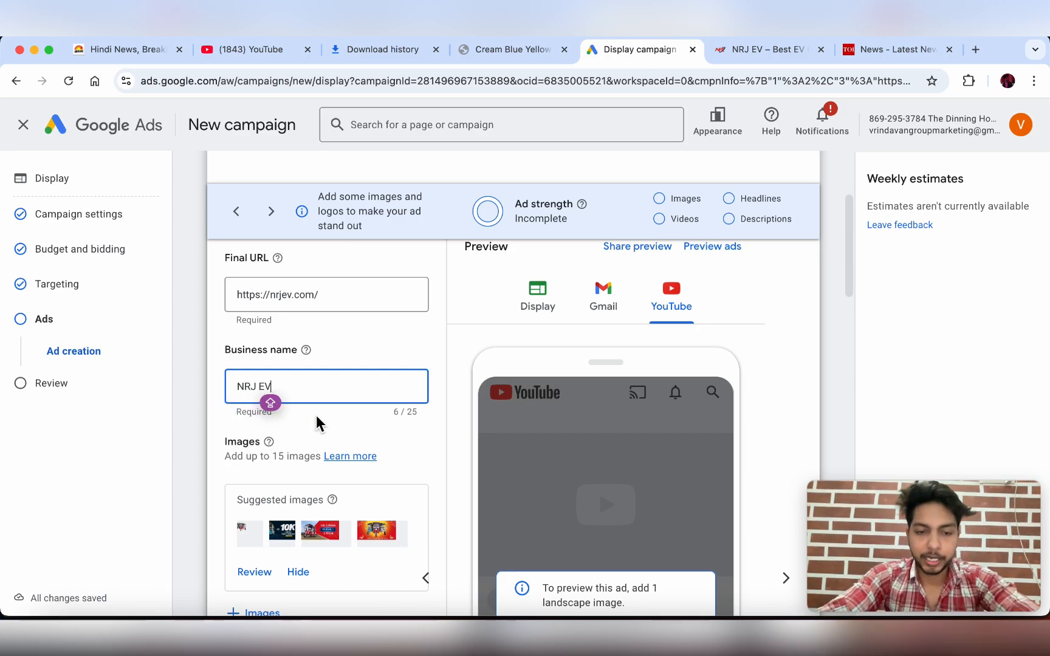
scroll(316, 415, "down", 4)
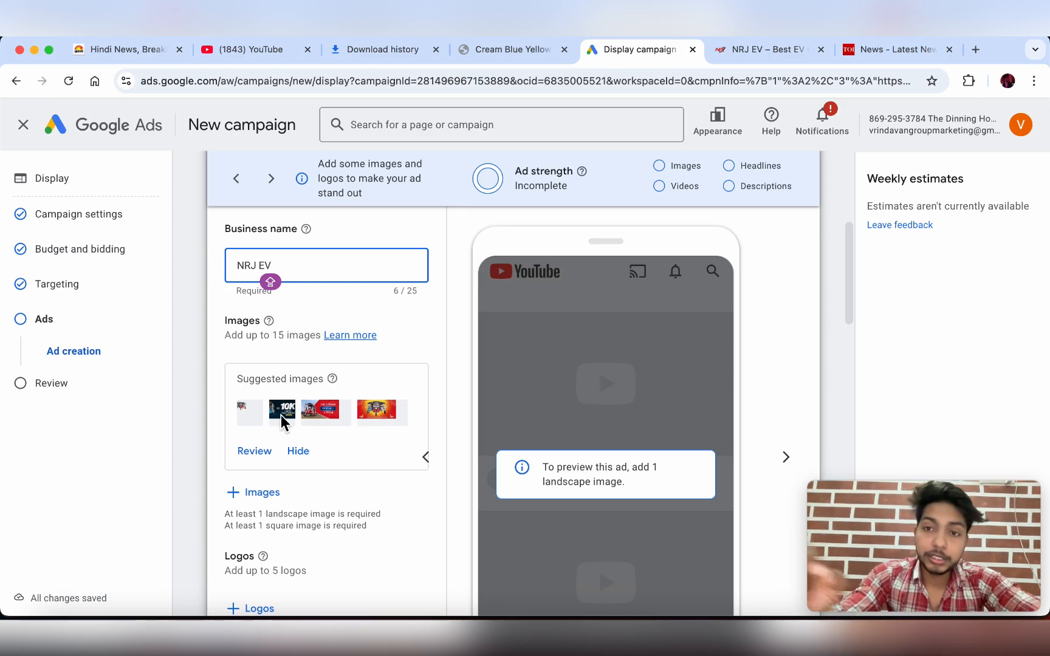
scroll(281, 415, "down", 2)
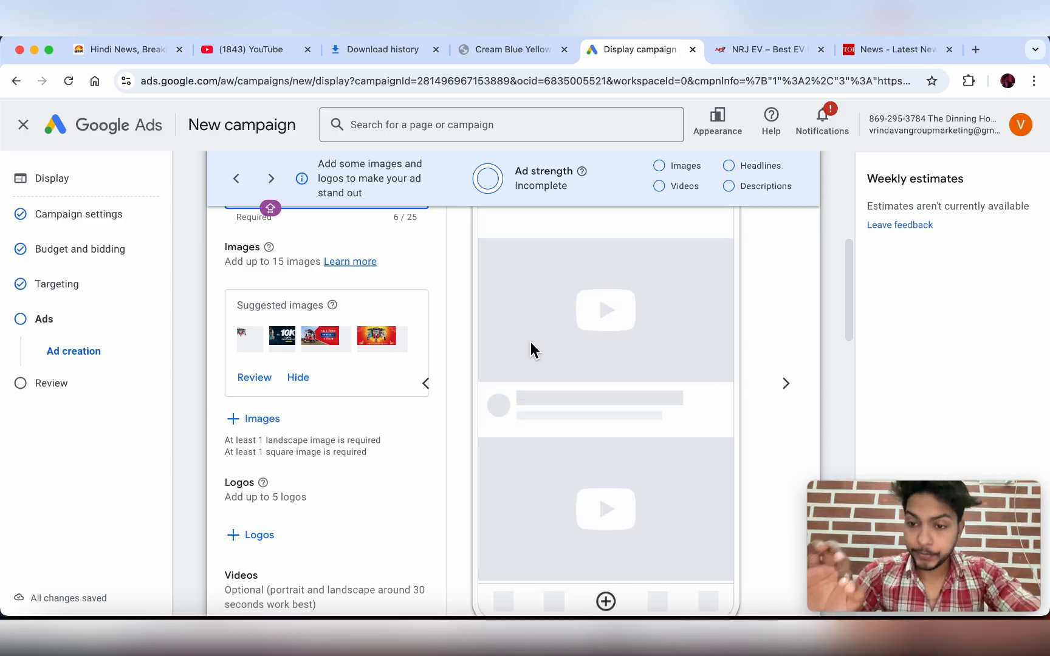
left_click(92, 49)
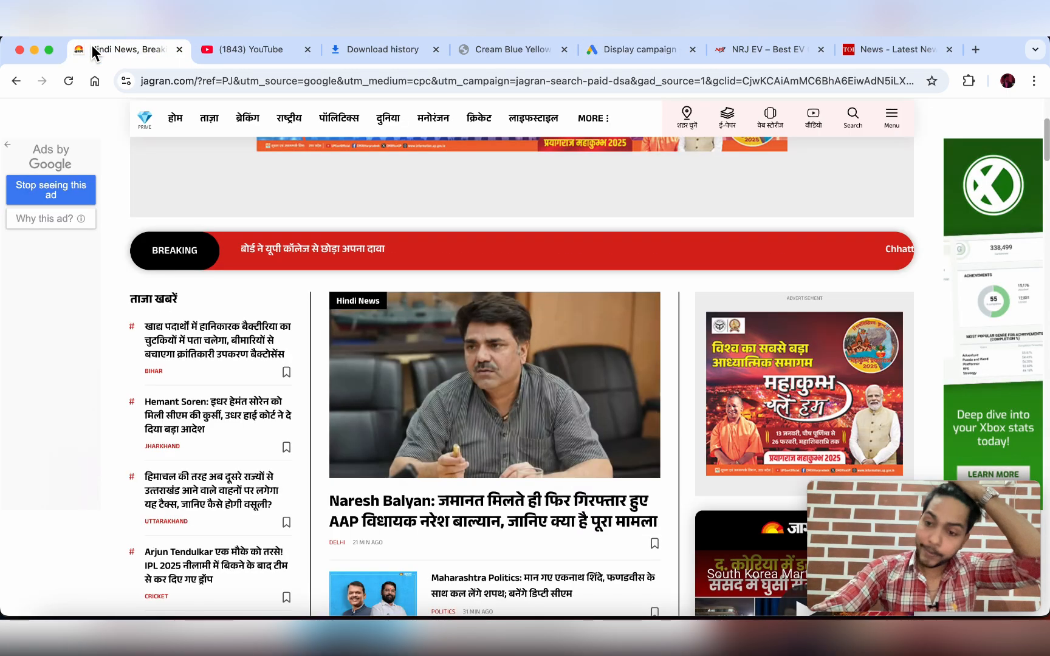
scroll(366, 245, "down", 10)
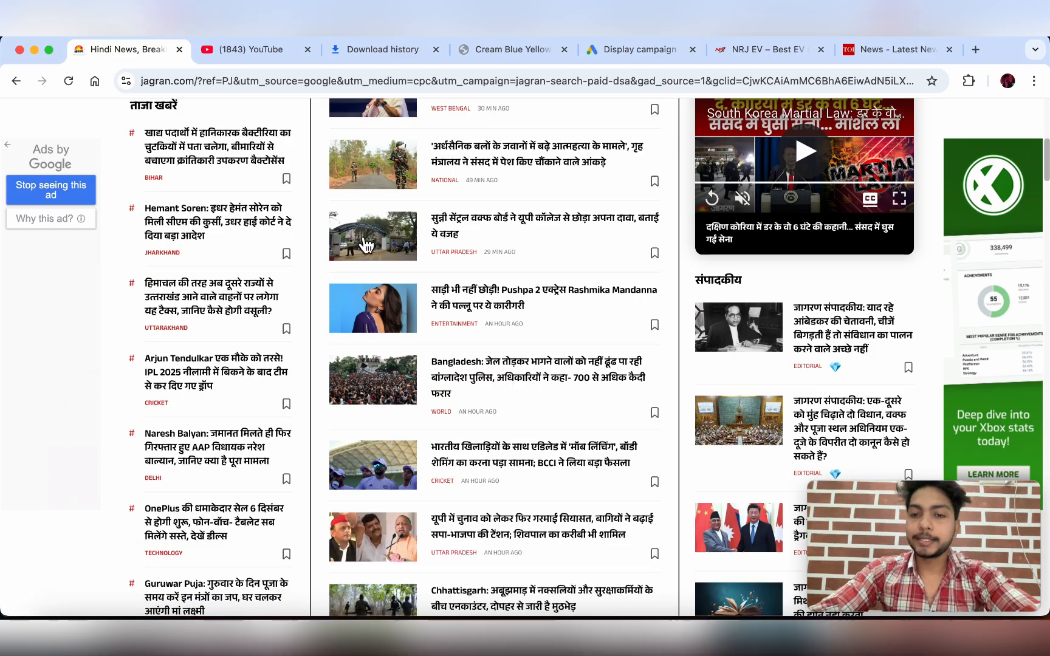
scroll(365, 245, "down", 1)
scroll(365, 245, "down", 7)
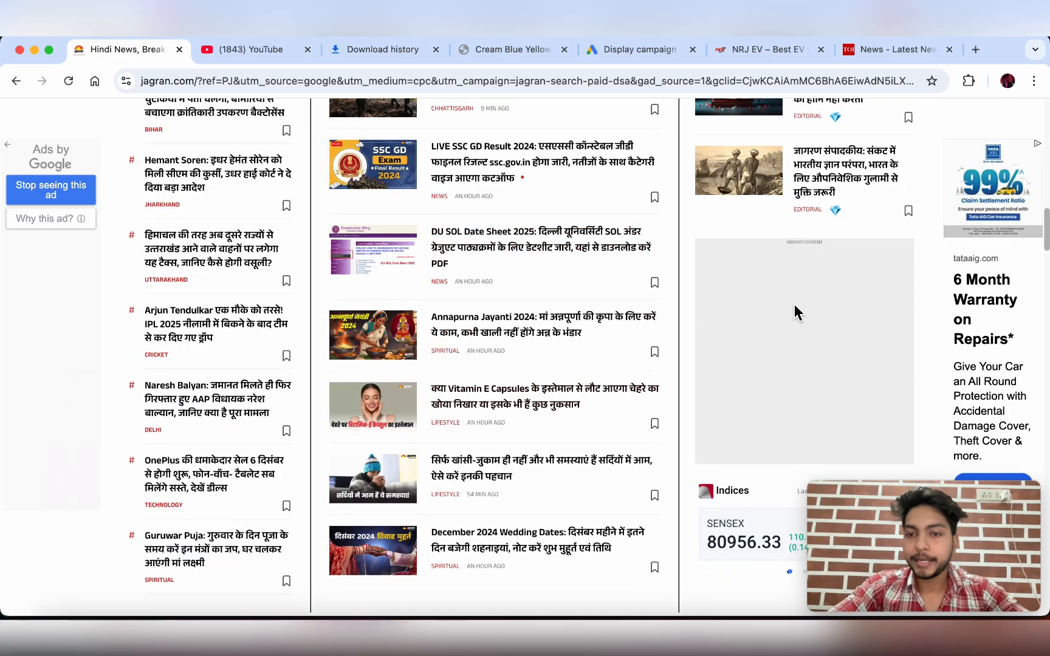
scroll(431, 298, "up", 5)
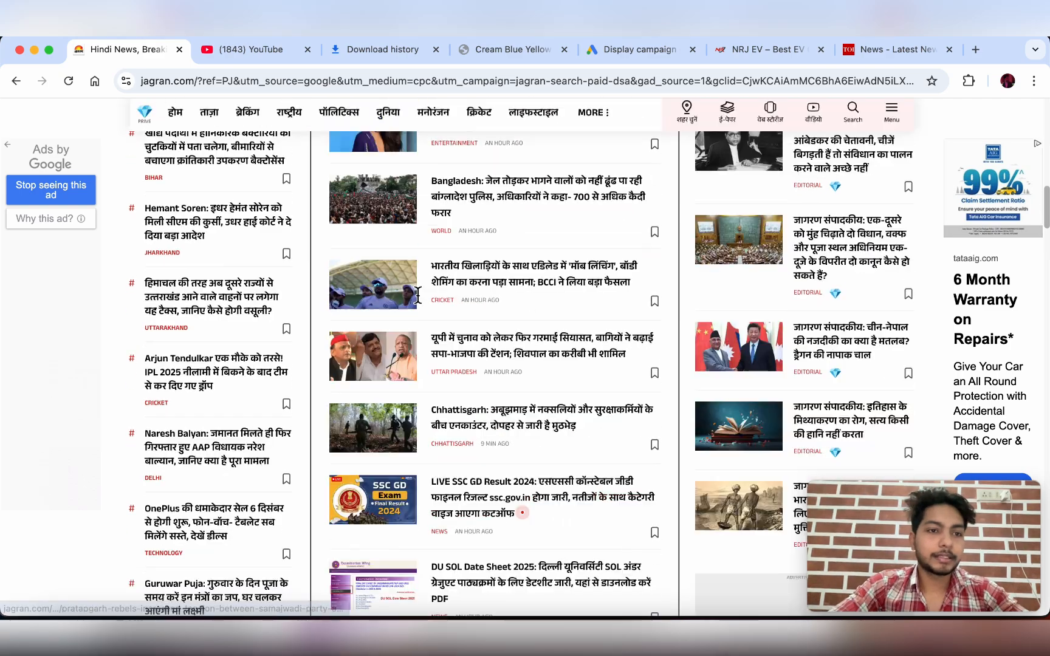
left_click(8, 145)
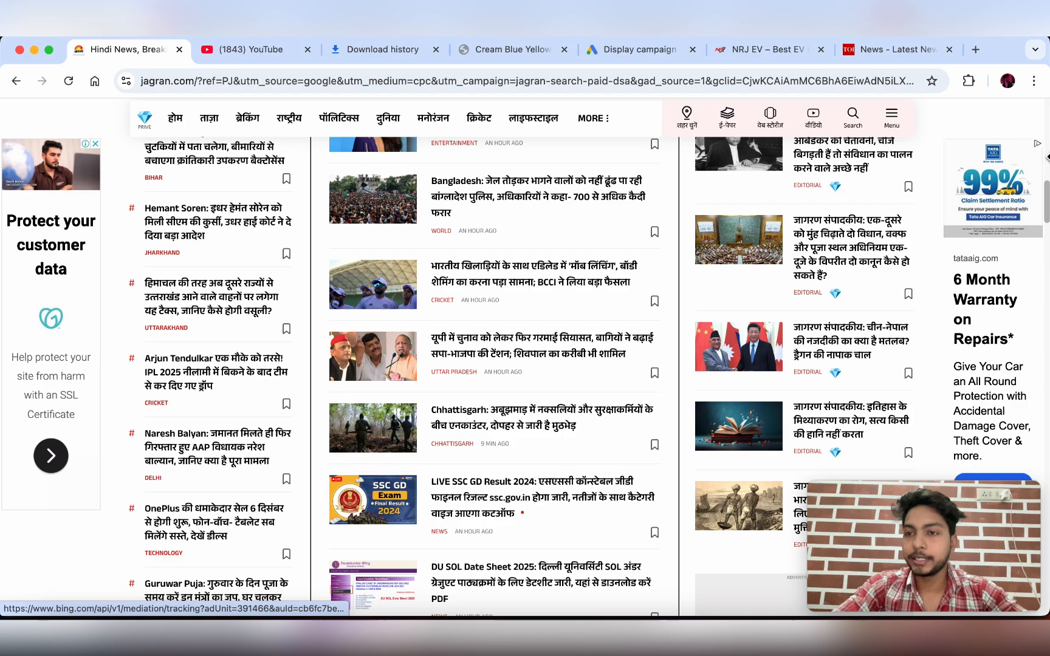
scroll(595, 352, "up", 10)
scroll(596, 349, "down", 1)
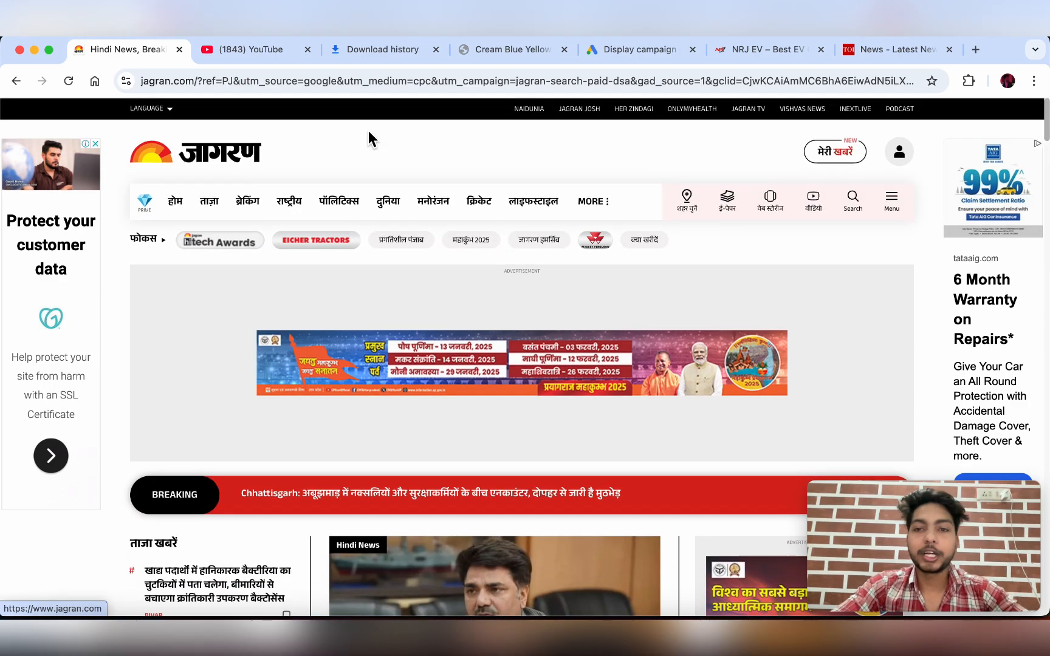
scroll(609, 348, "down", 1)
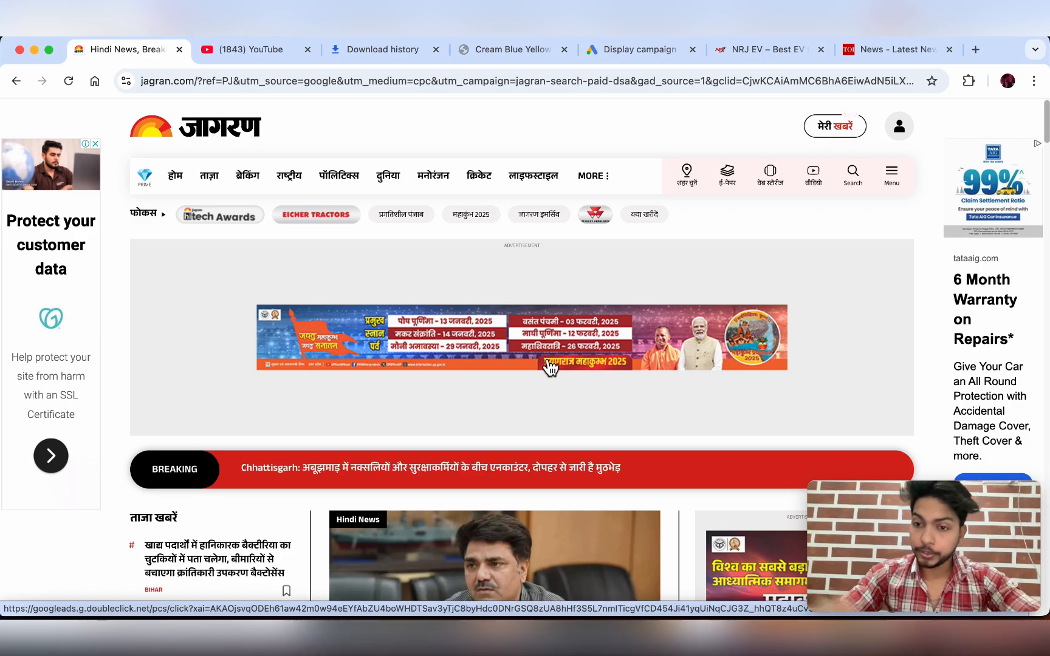
left_click(625, 52)
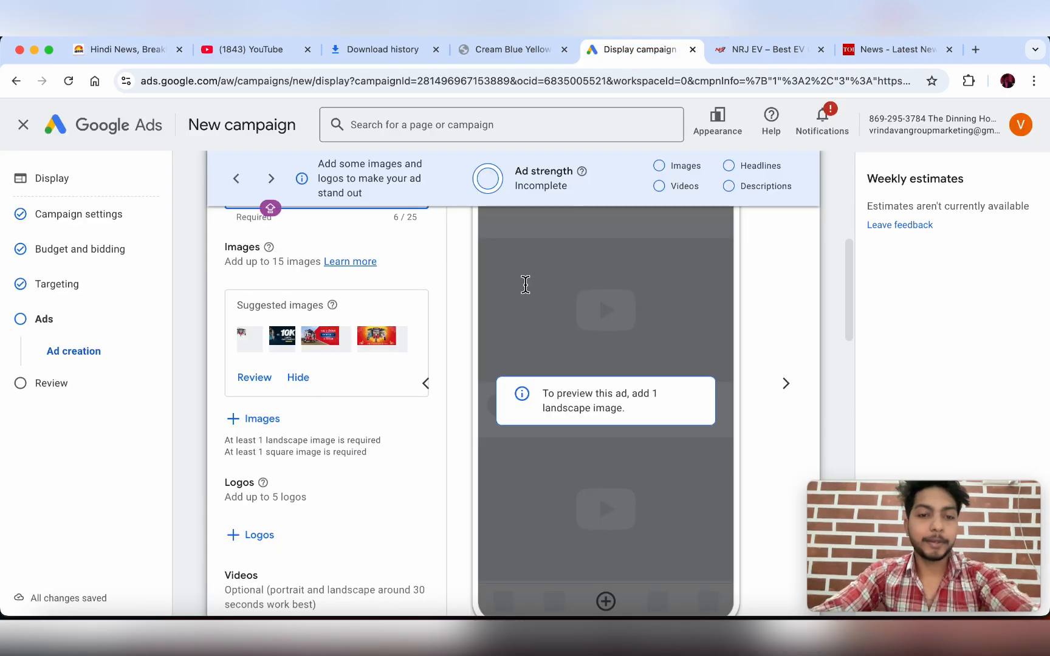
- Open the image picker from the ad's Images section
scroll(397, 304, "up", 3)
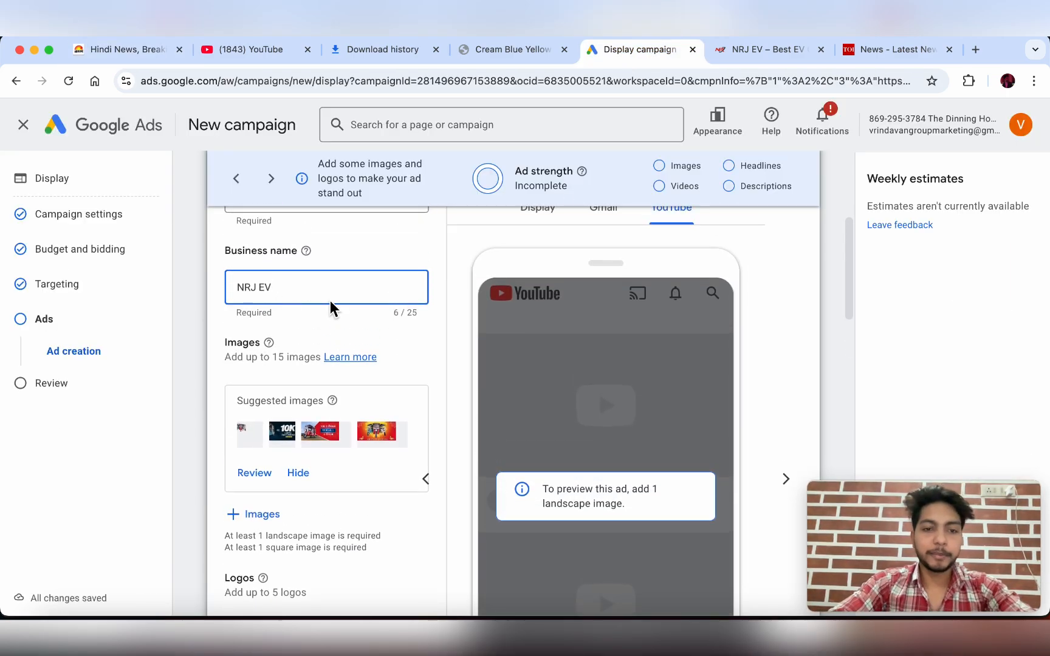
scroll(330, 300, "down", 2)
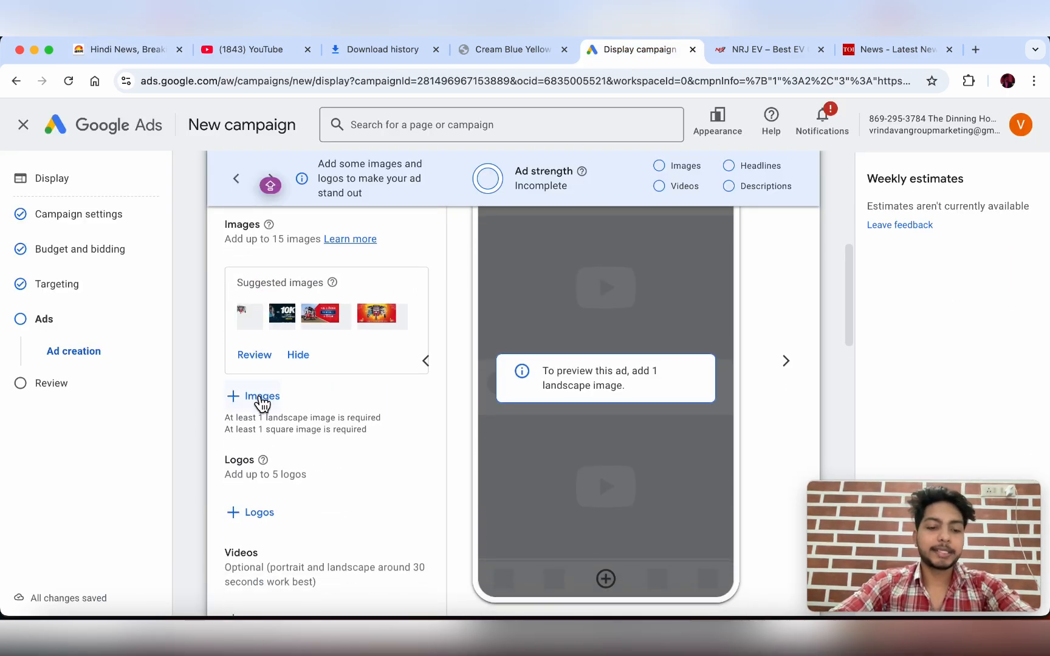
left_click(260, 399)
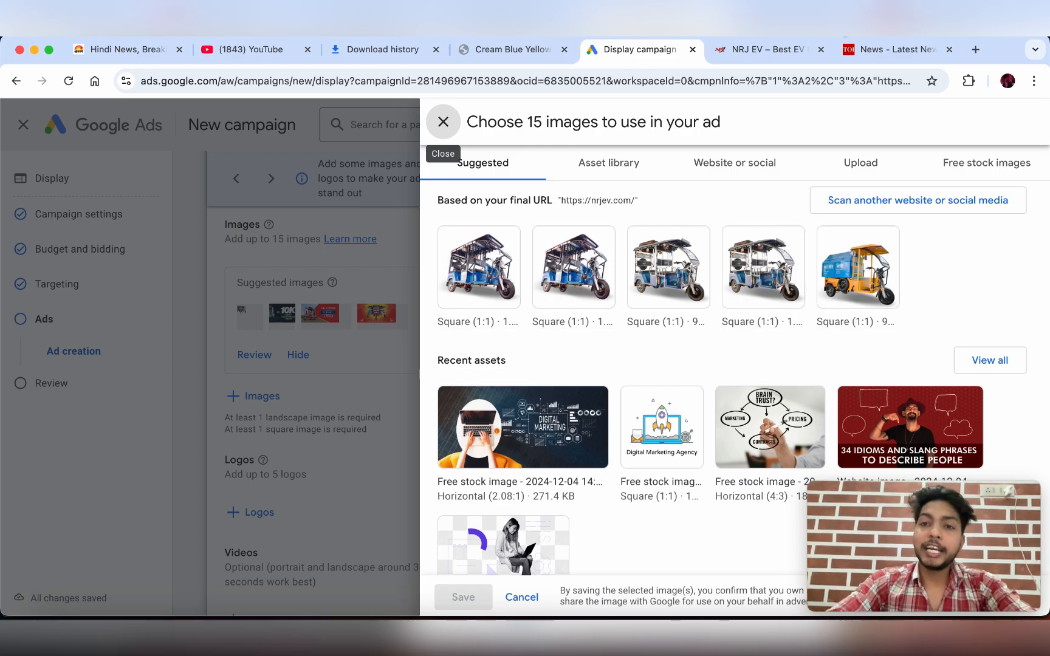
- Look over the NRJ AYUSH 100 models on the NRJ EV website
left_click(769, 49)
scroll(622, 361, "down", 5)
scroll(621, 360, "down", 20)
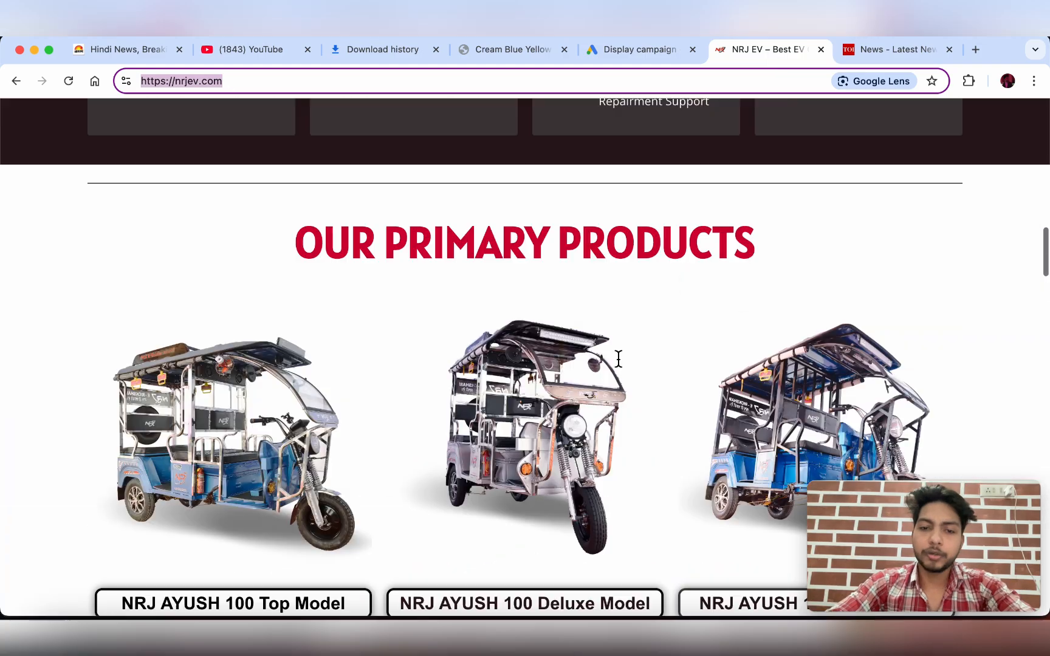
scroll(618, 357, "up", 15)
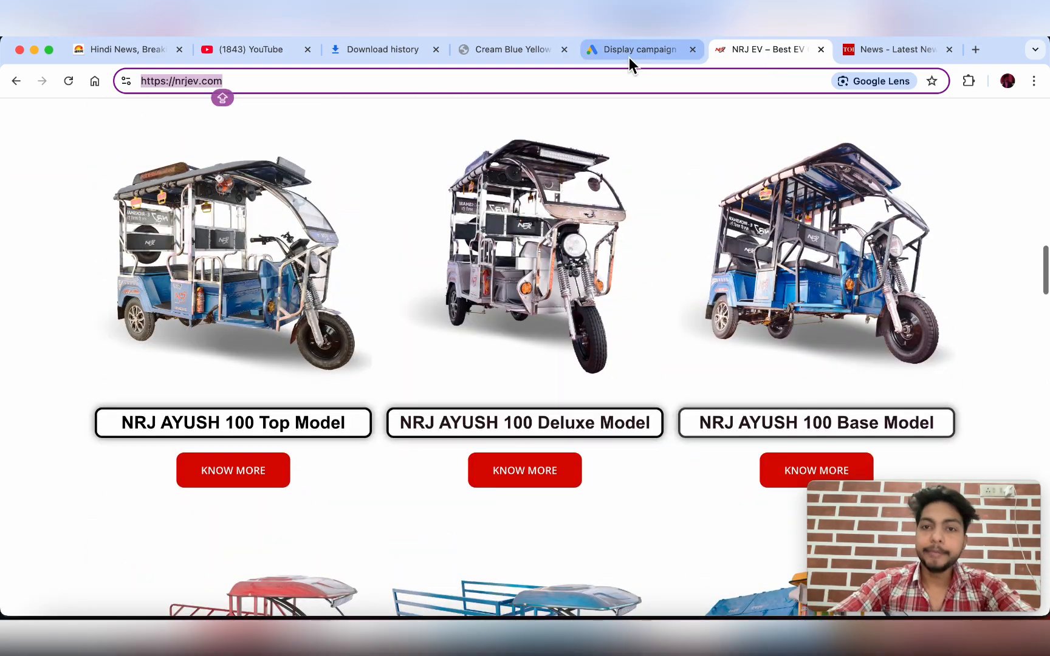
left_click(629, 58)
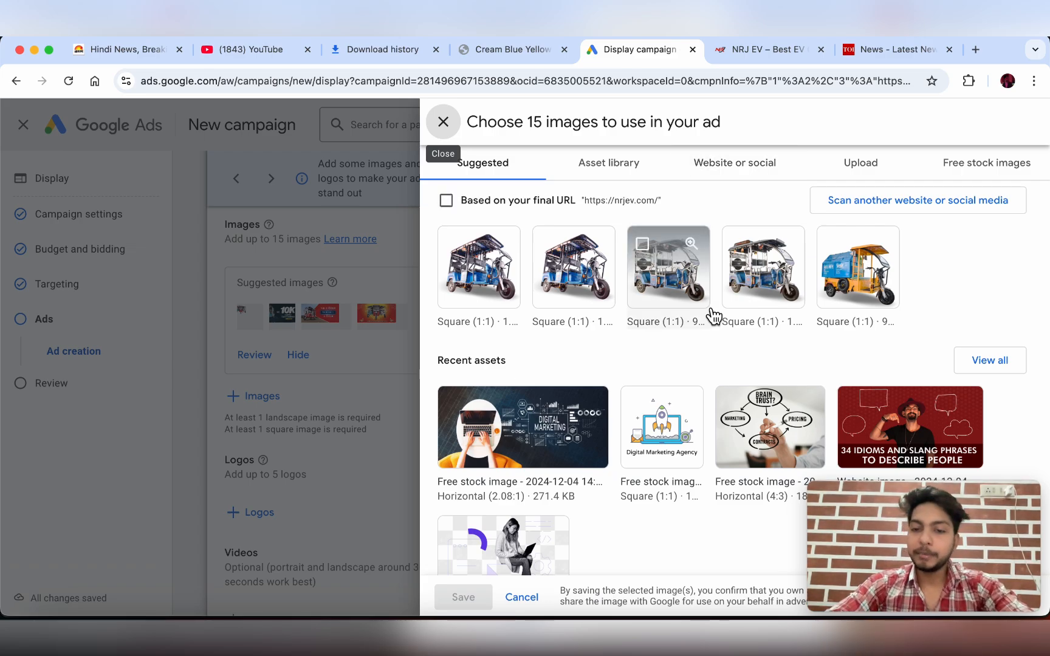
scroll(710, 312, "down", 3)
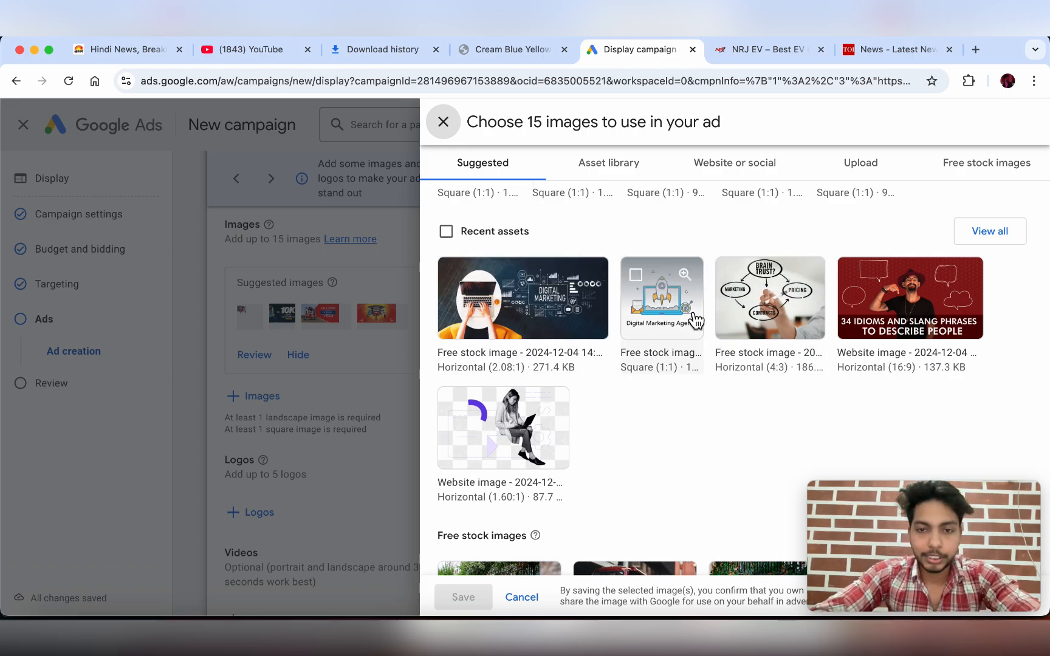
- Upload all six image files from the Nrj Google ads folder
left_click(868, 173)
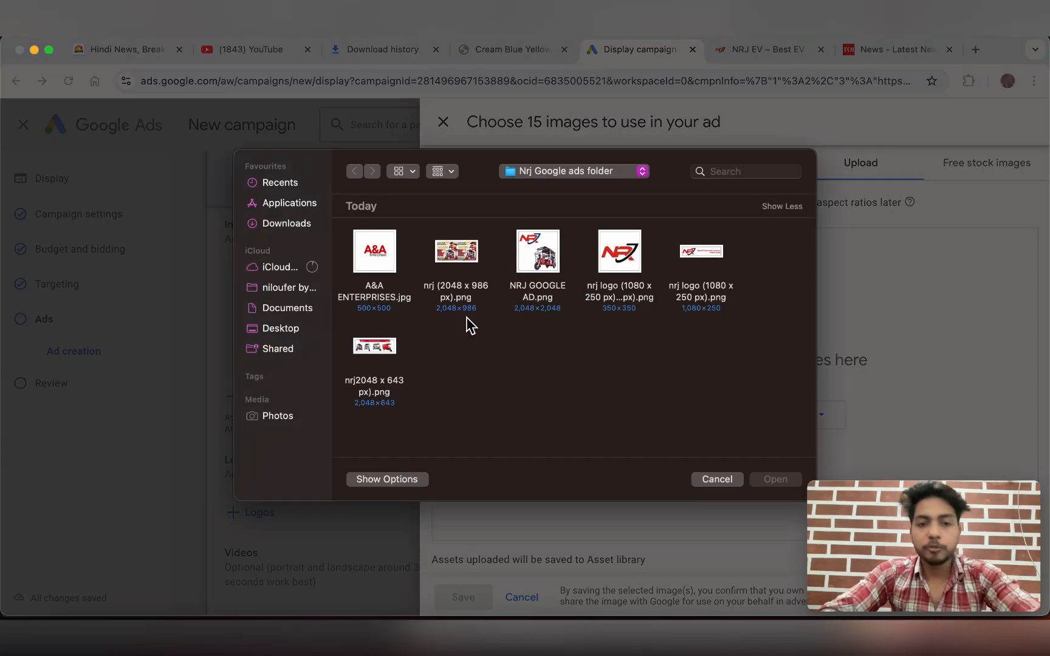
left_click_drag(777, 413, 395, 249)
left_click(772, 480)
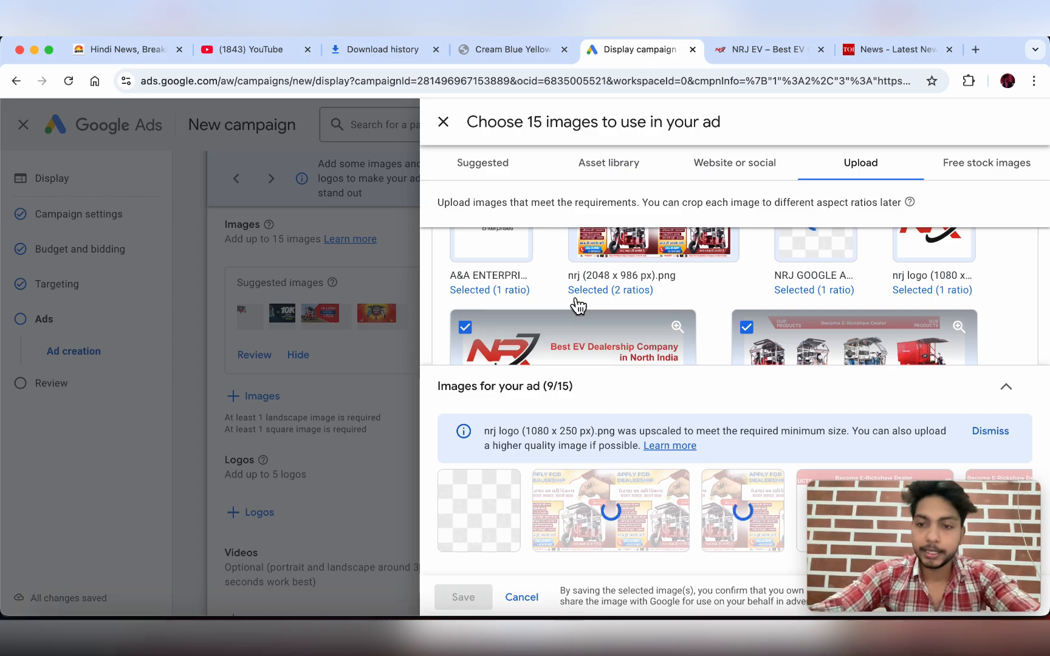
- Deselect the A&A Enterprises image, leaving 8 of 15 images chosen
scroll(573, 301, "down", 5)
scroll(574, 301, "up", 5)
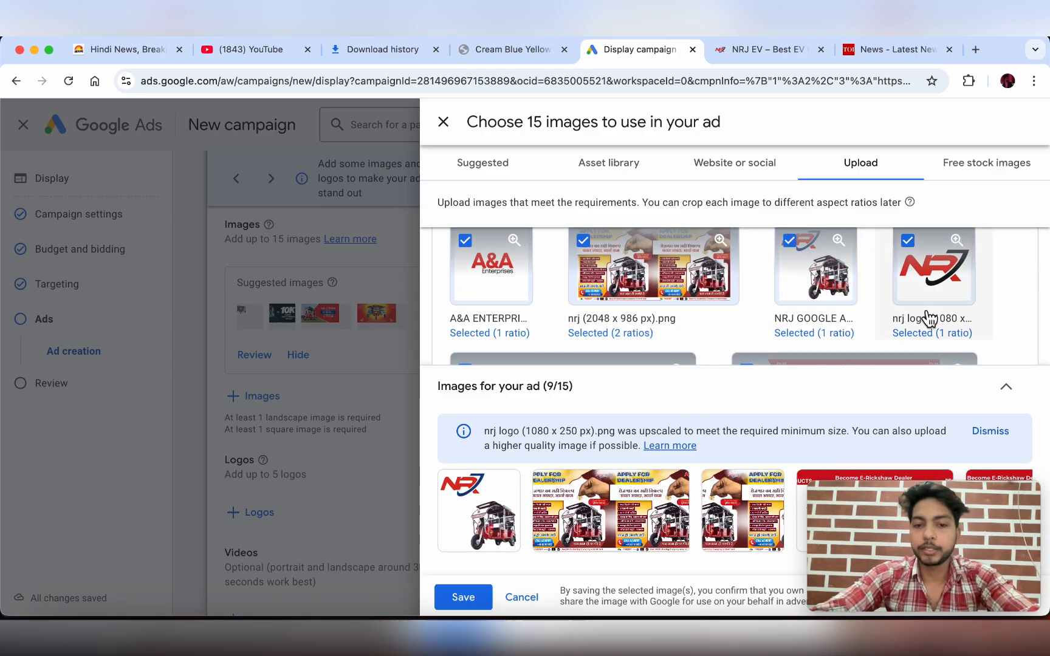
scroll(928, 317, "down", 2)
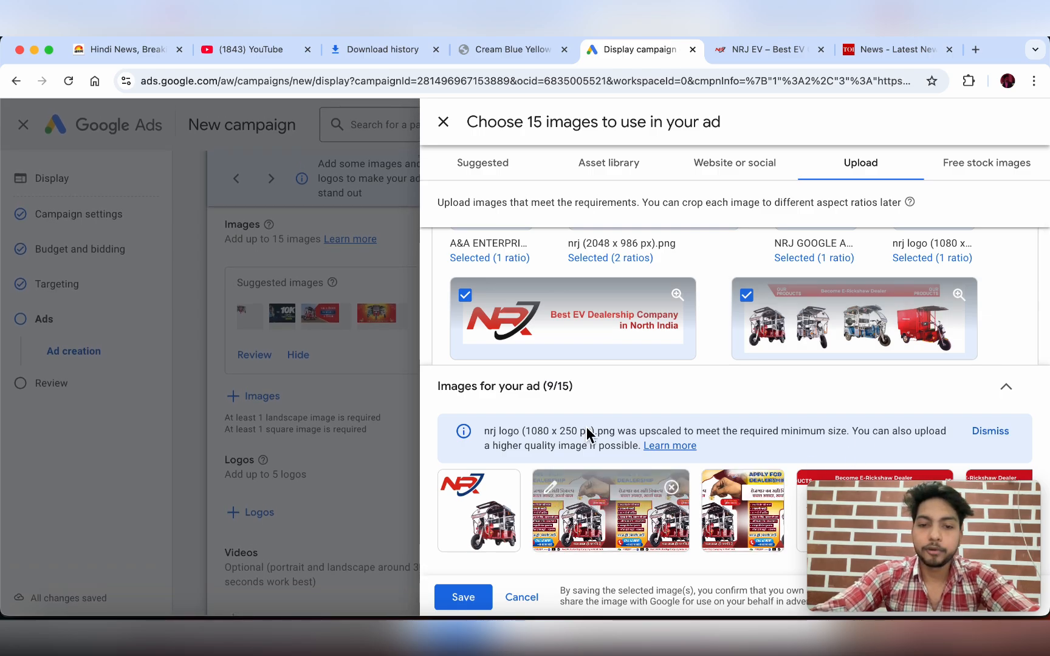
scroll(685, 315, "up", 3)
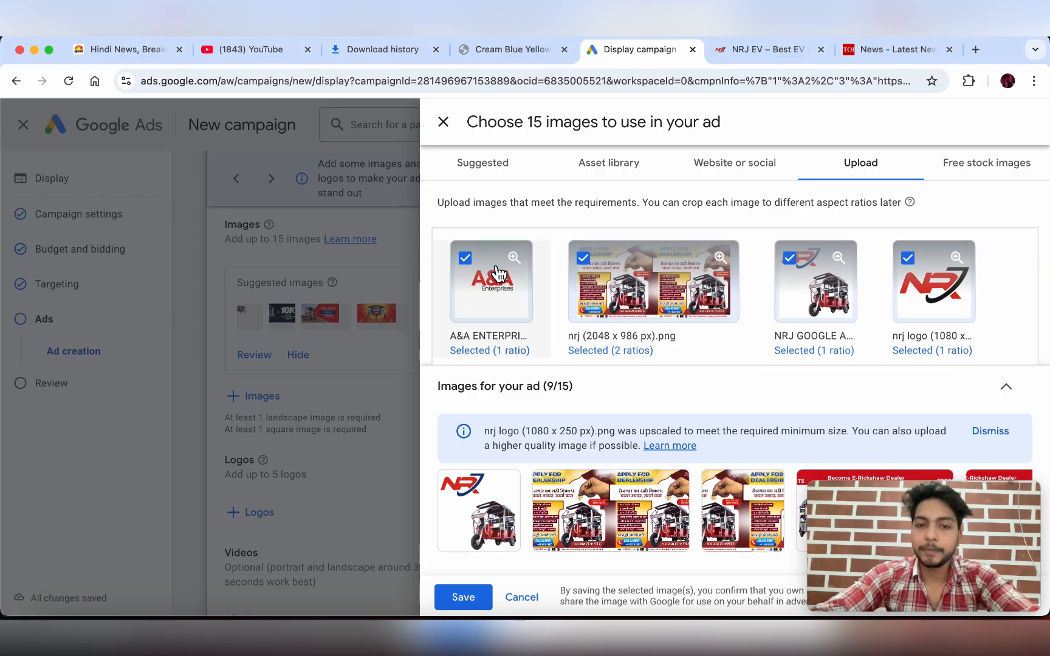
left_click(478, 265)
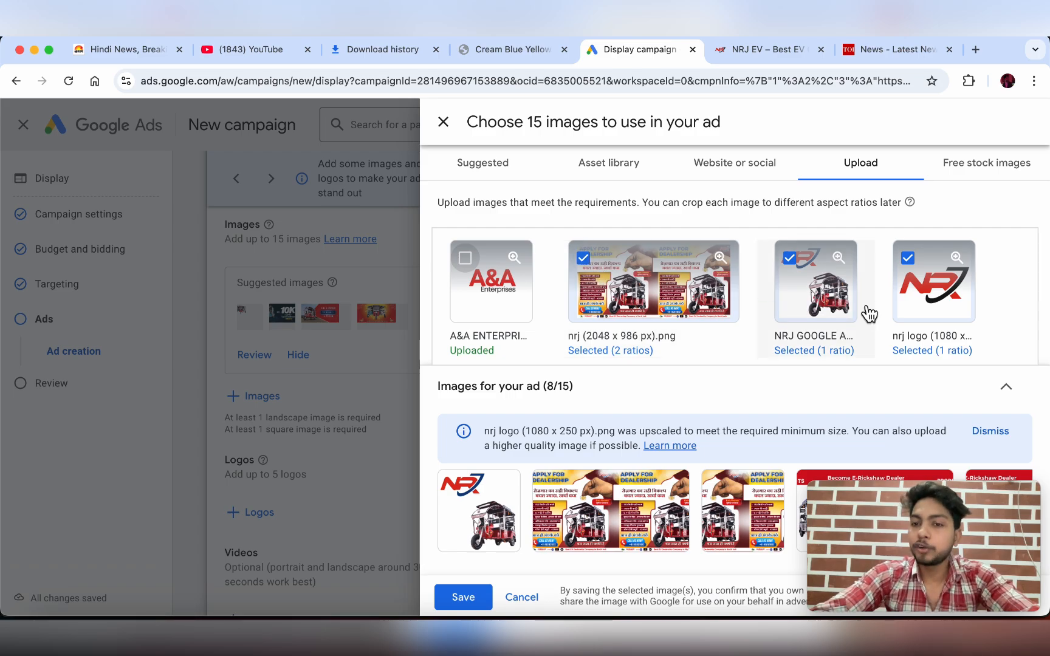
scroll(899, 295, "down", 3)
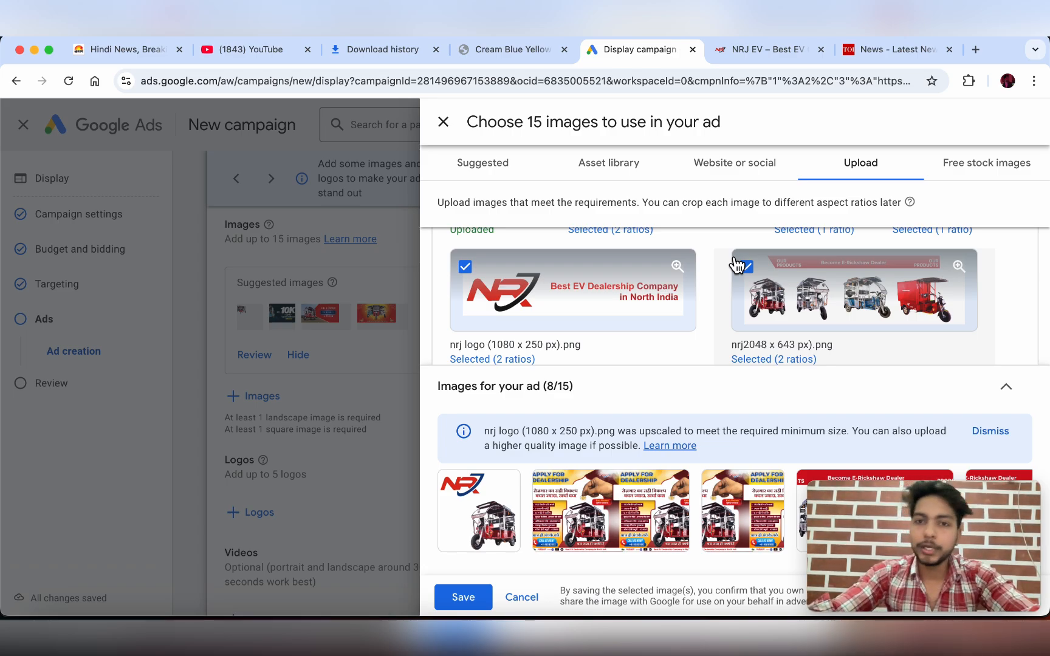
- Search Google for 'CANVA' in a new tab, then return to the Google Ads campaign tab
left_click(976, 50)
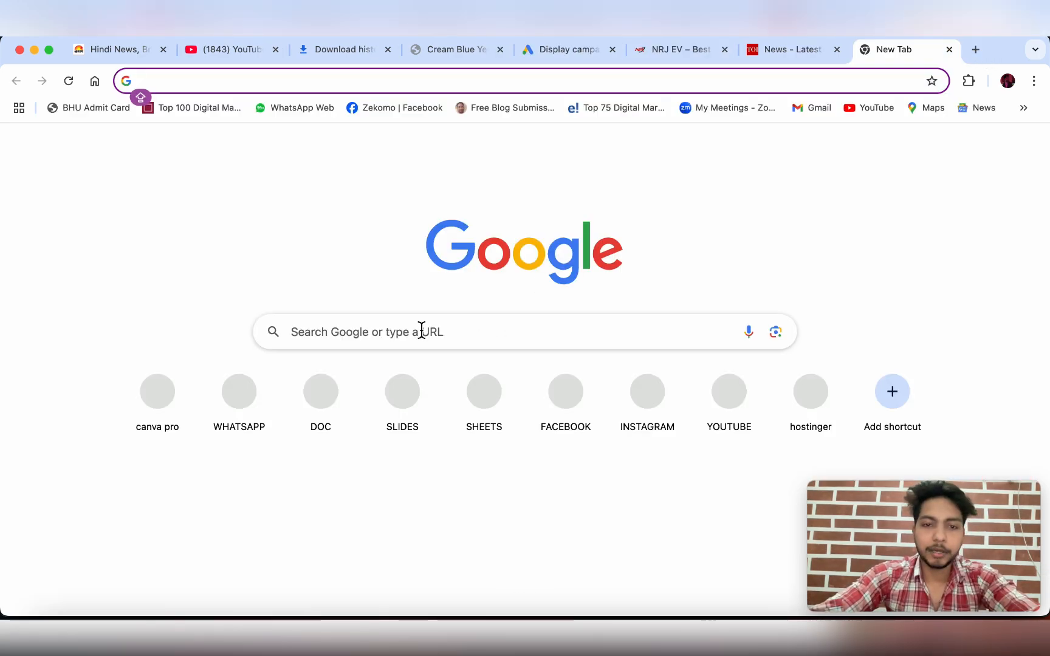
type("CANVA")
key("Return")
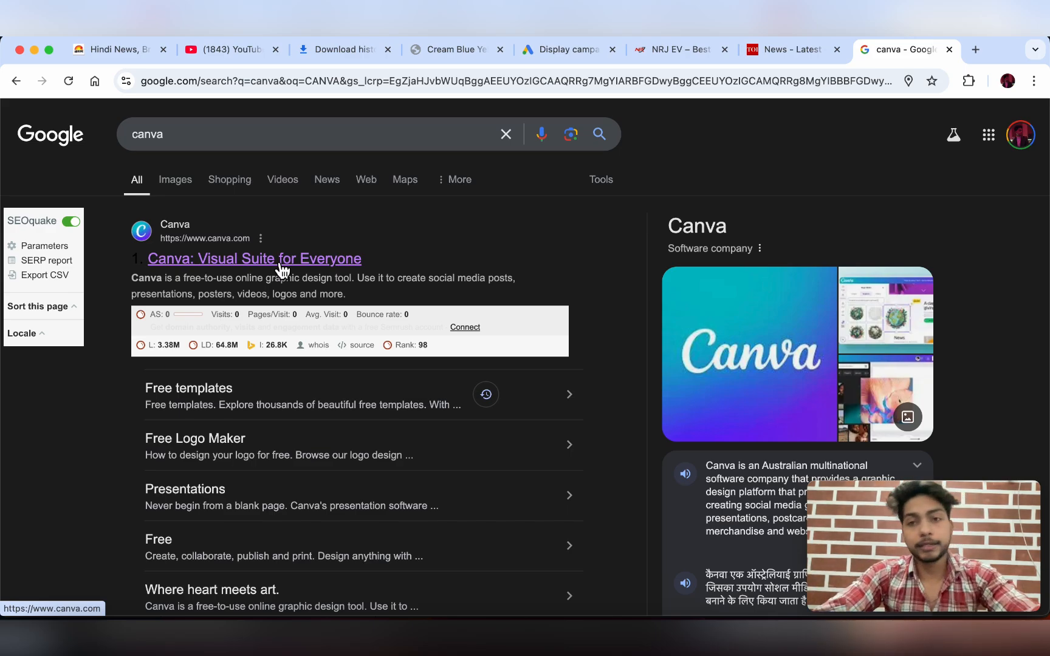
left_click(682, 57)
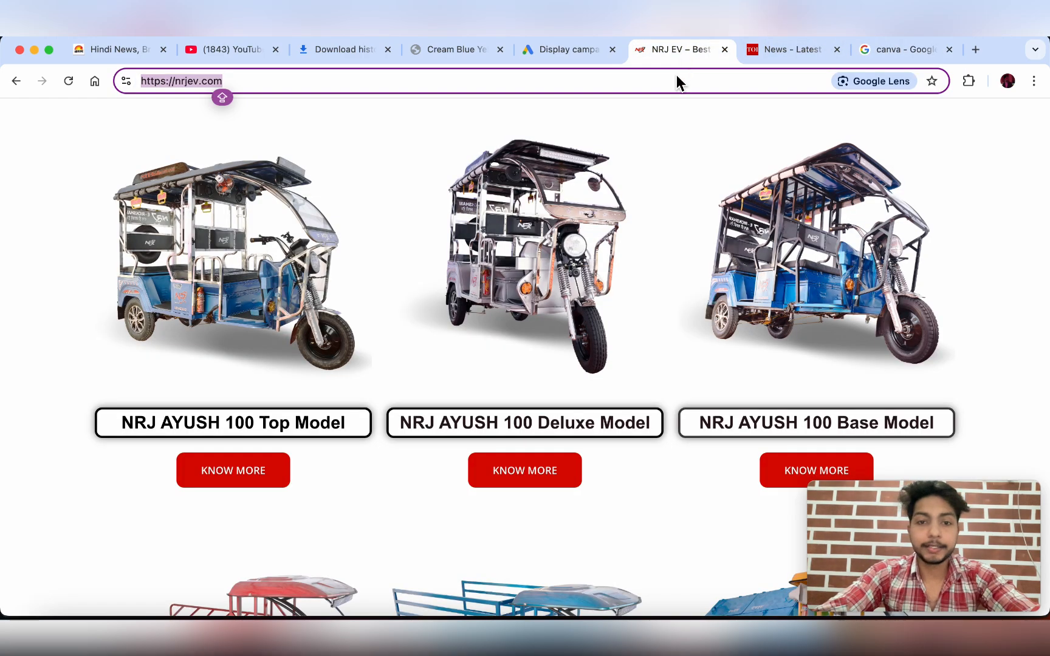
left_click(537, 52)
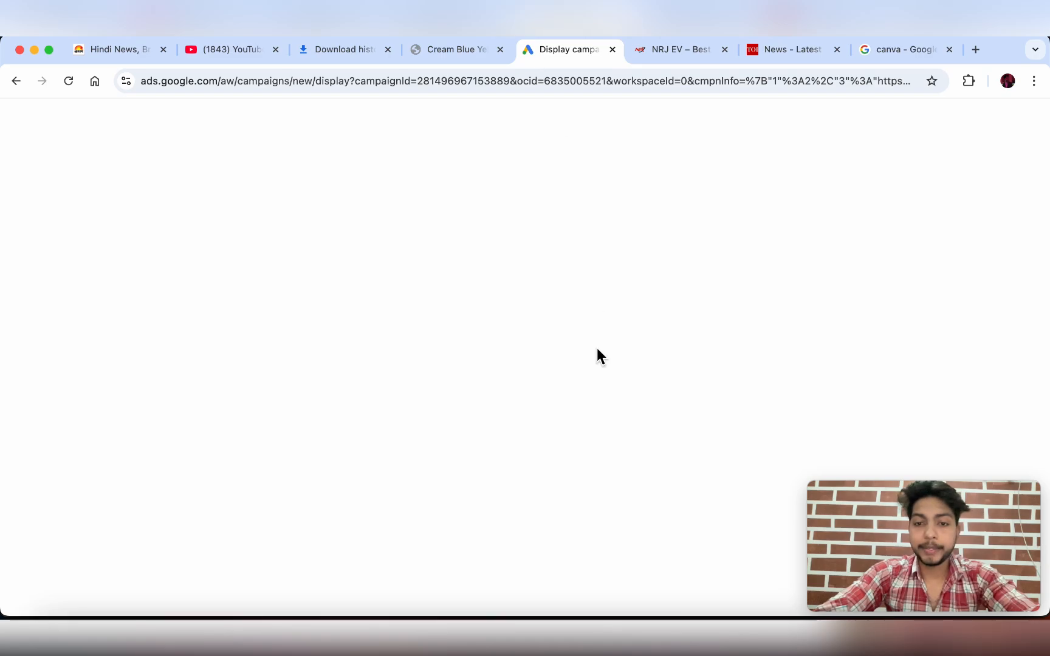
- Review the selected NRJ images in the Upload list and save them to the ad
scroll(704, 356, "down", 2)
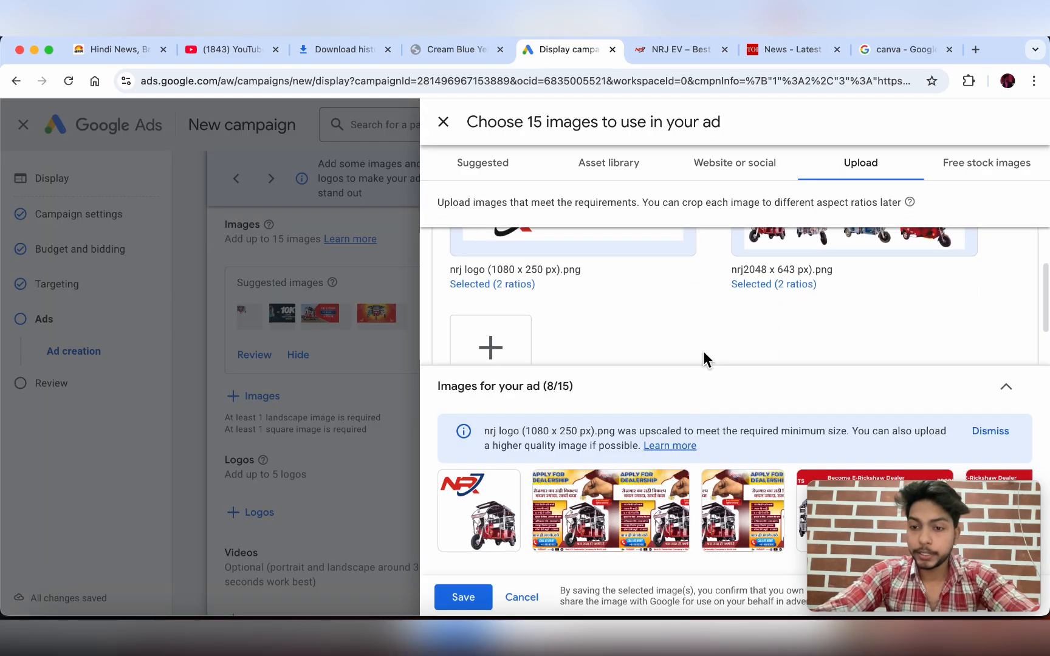
scroll(704, 353, "down", 2)
scroll(705, 356, "up", 8)
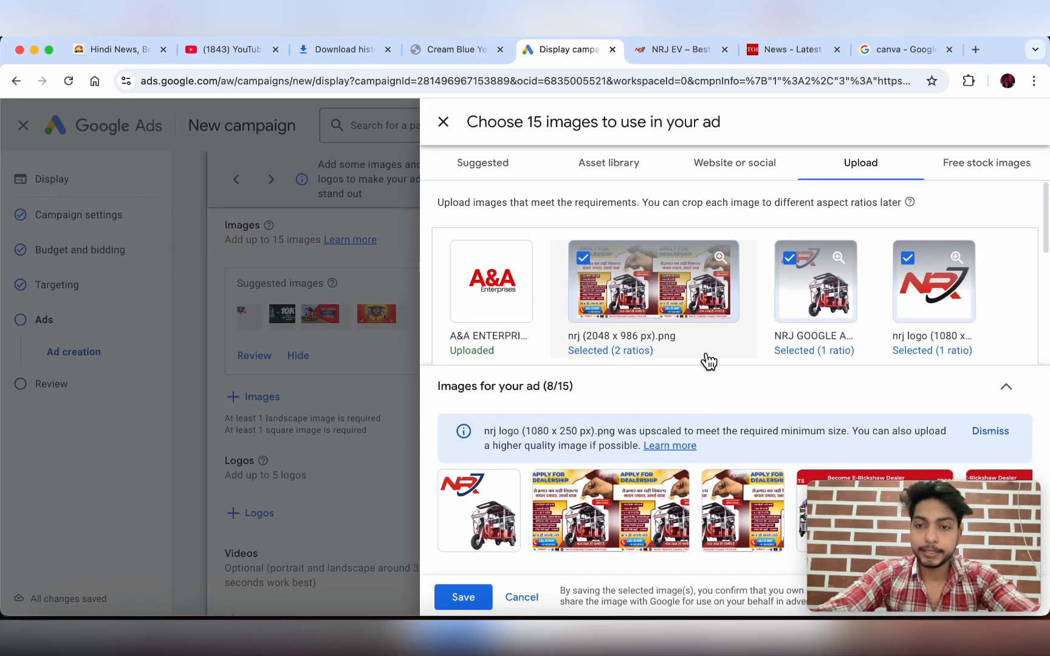
scroll(798, 304, "down", 3)
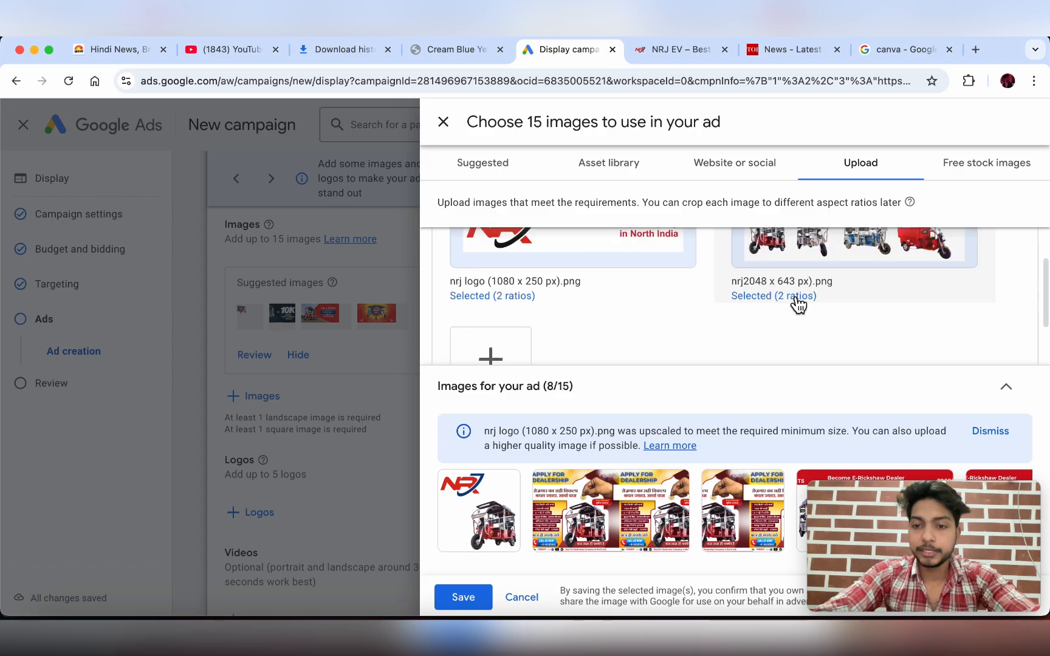
scroll(793, 298, "down", 2)
left_click(479, 598)
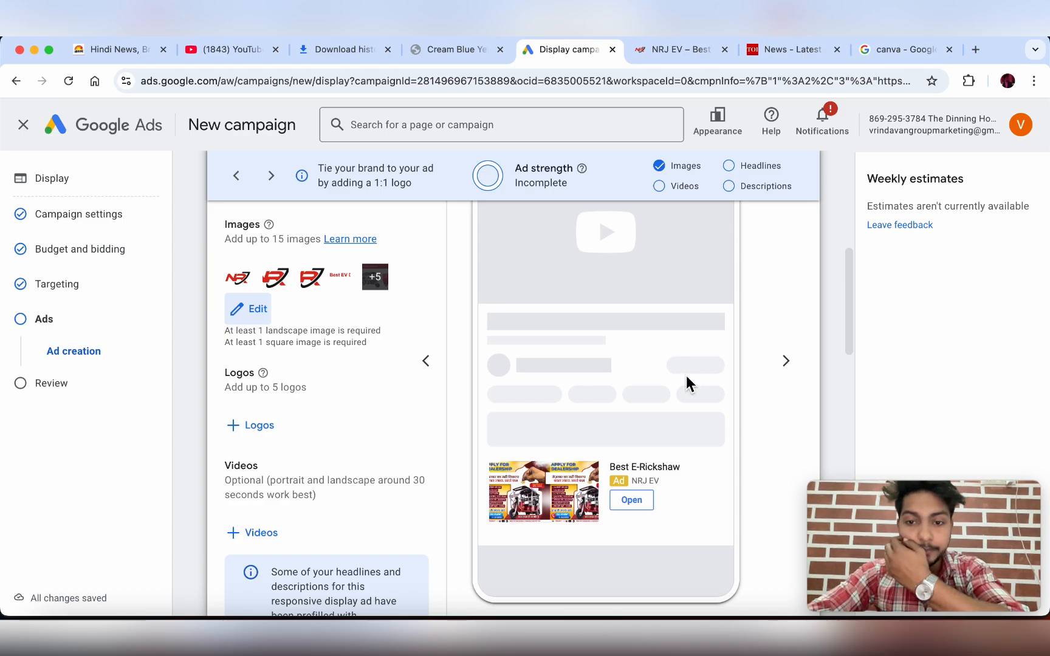
- Look over the ad form, glance at the Jagran news site, and return to the campaign
scroll(686, 375, "up", 1)
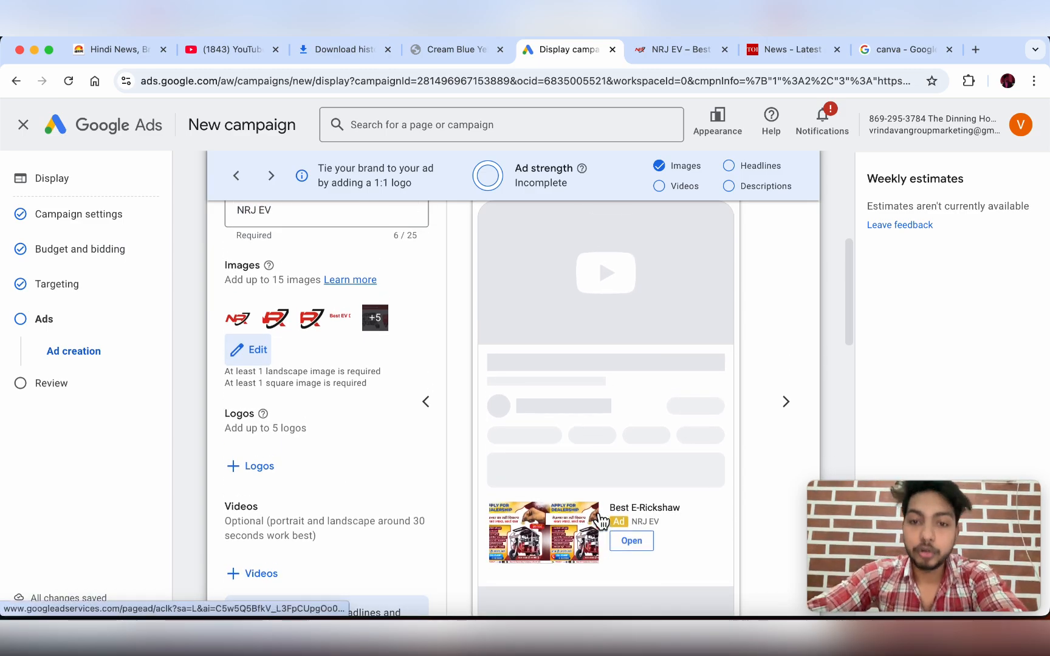
scroll(743, 374, "up", 2)
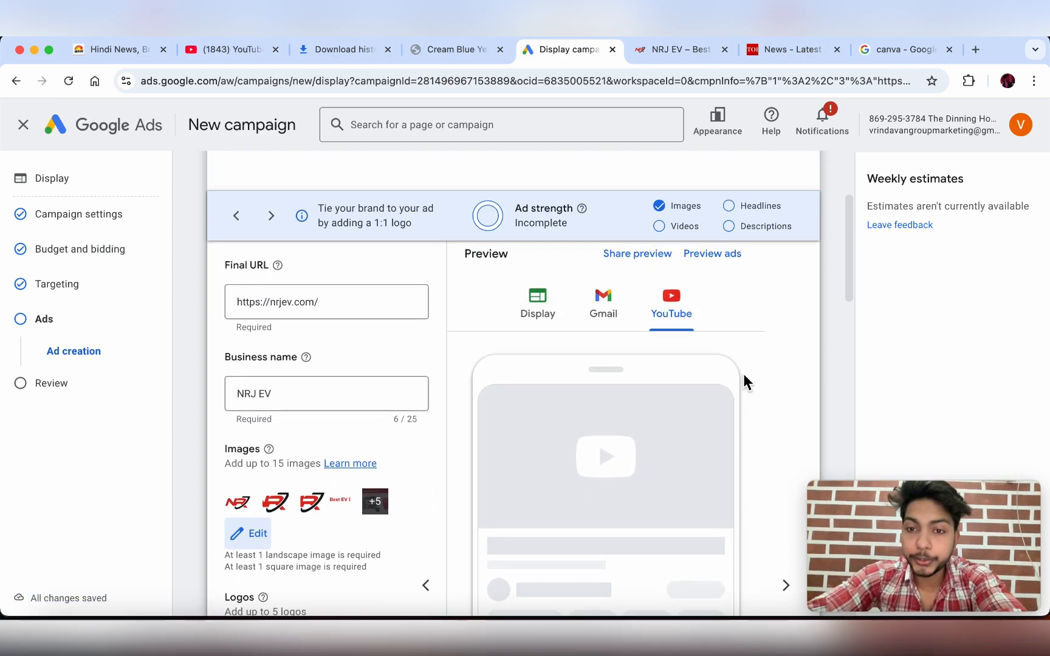
scroll(743, 374, "down", 5)
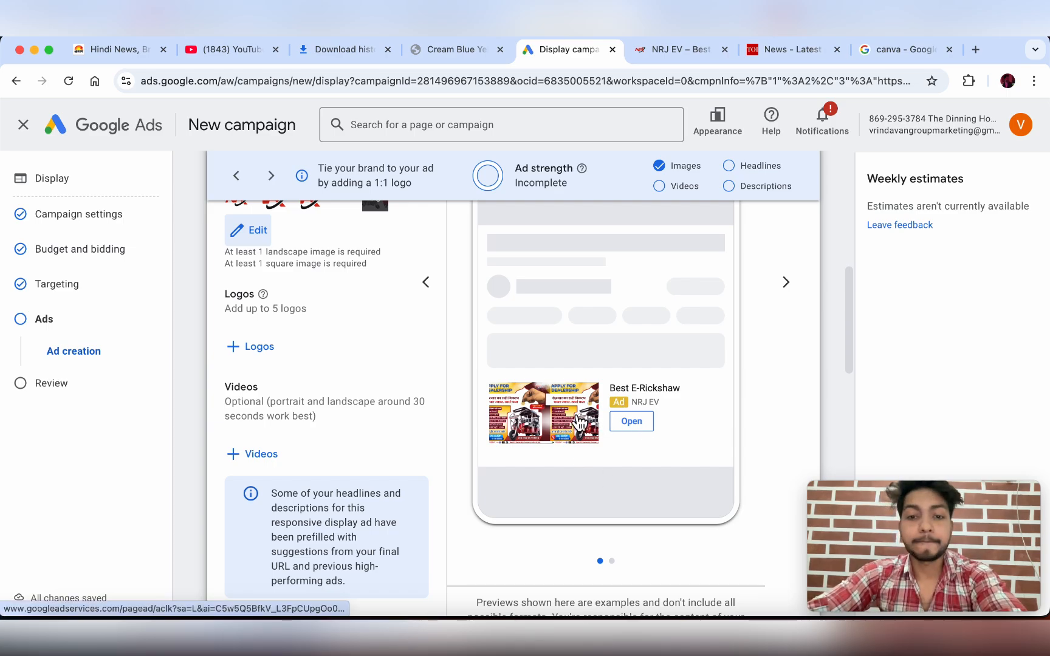
scroll(667, 402, "up", 5)
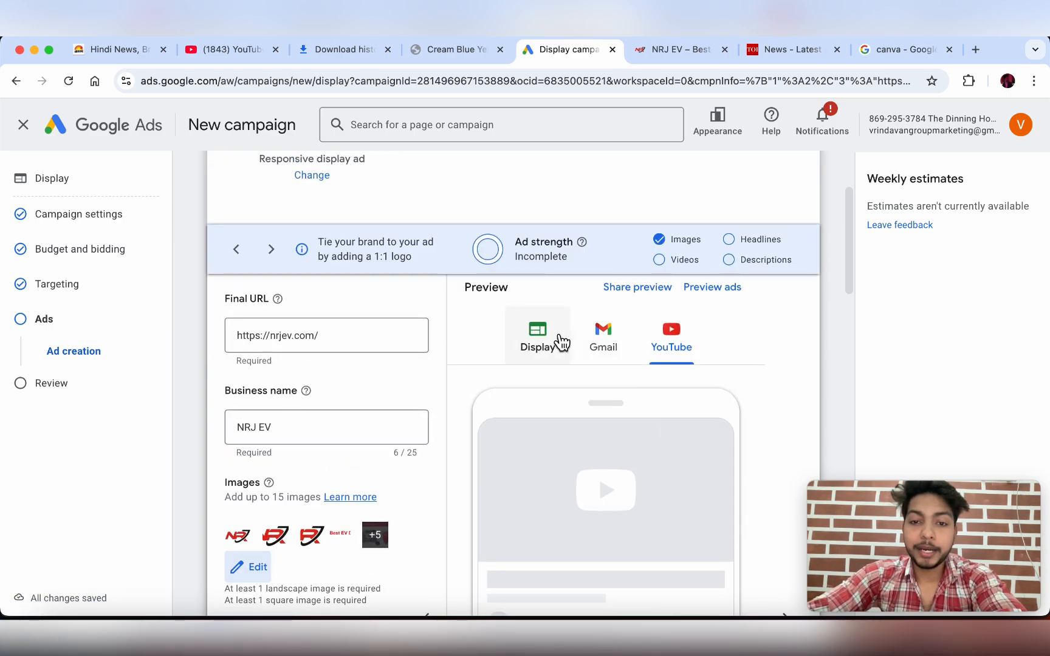
scroll(686, 365, "down", 4)
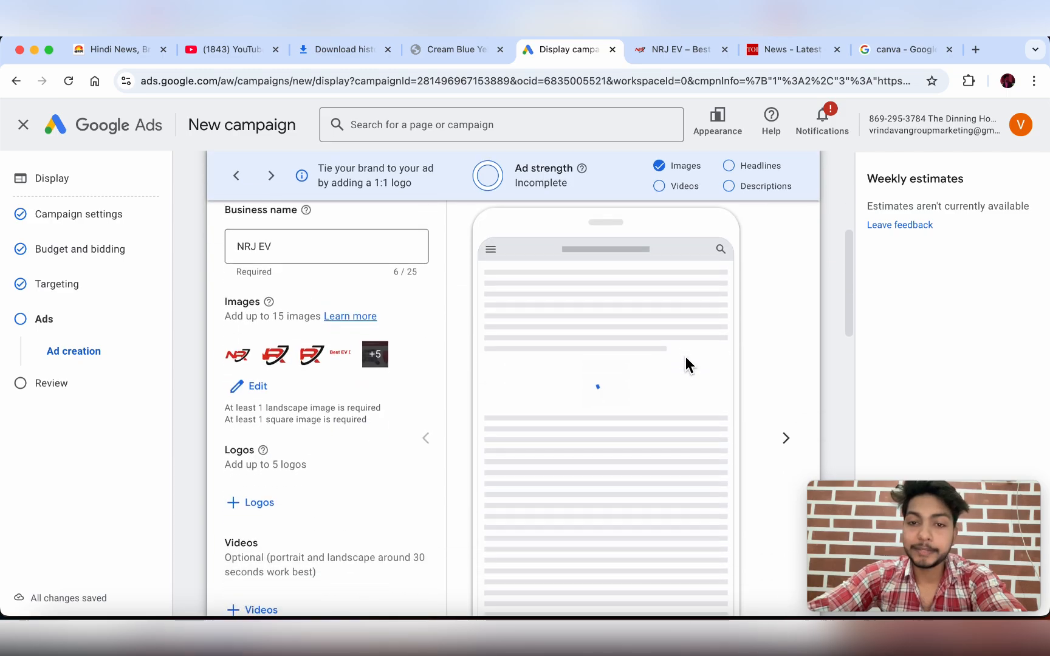
scroll(686, 357, "down", 1)
scroll(686, 357, "up", 1)
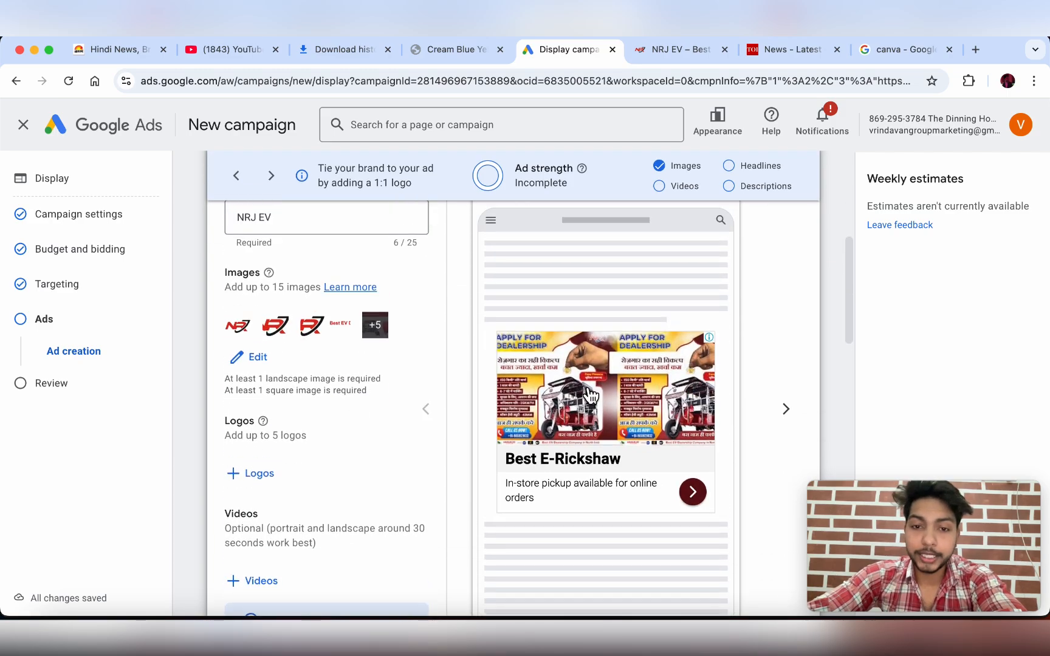
left_click(115, 53)
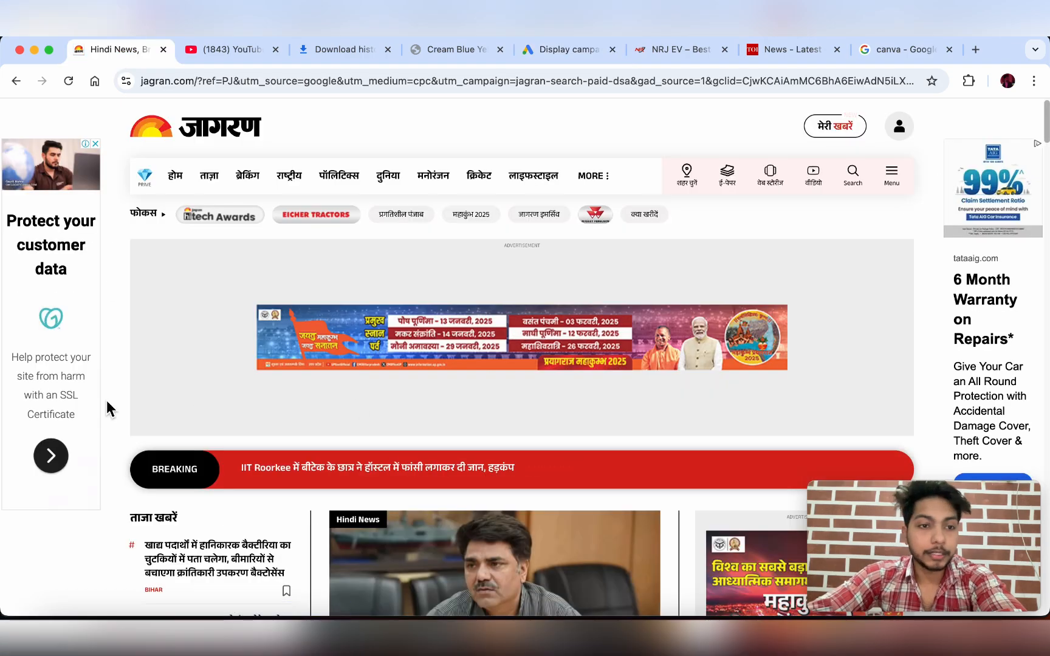
left_click(565, 52)
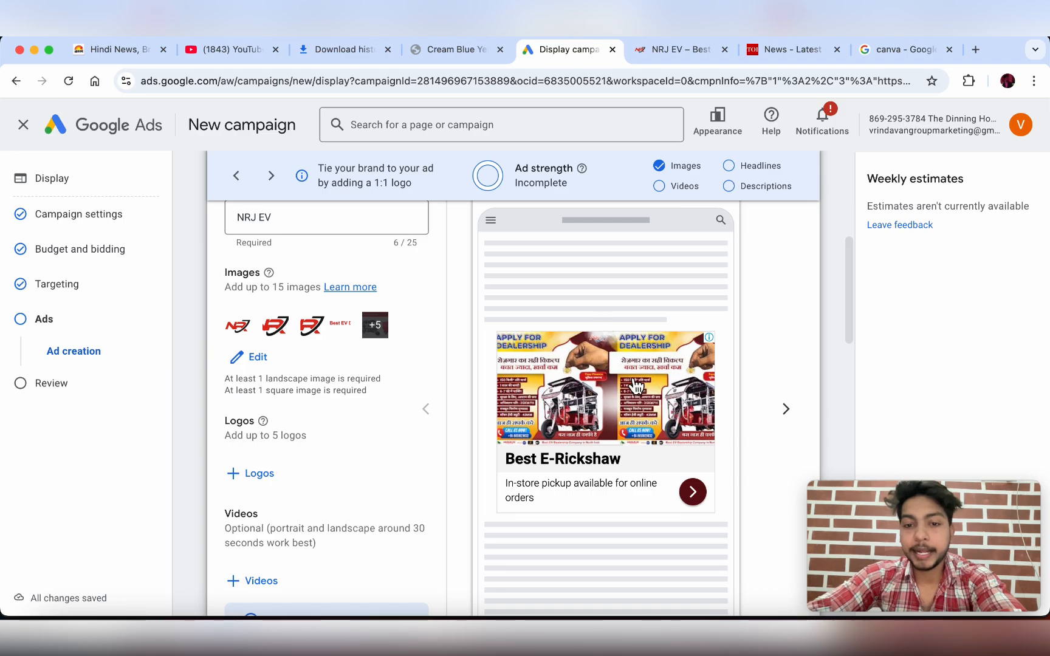
- Show the Best E-Rickshaw ad in the Gmail preview and scroll toward the Logos section
scroll(641, 402, "up", 5)
scroll(641, 402, "down", 1)
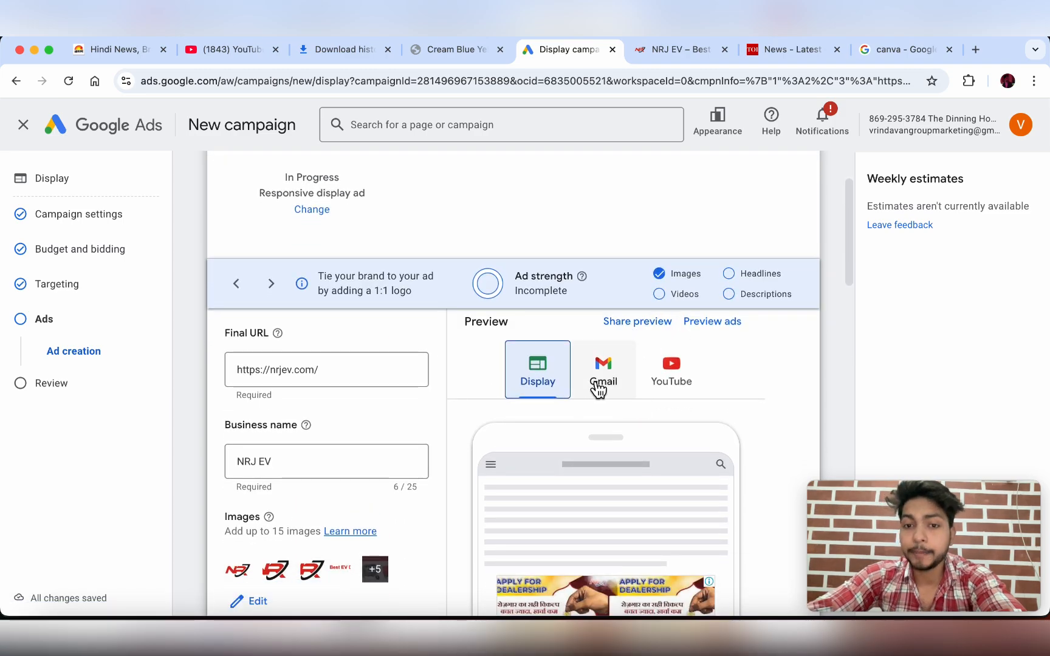
scroll(594, 382, "down", 8)
scroll(593, 380, "up", 4)
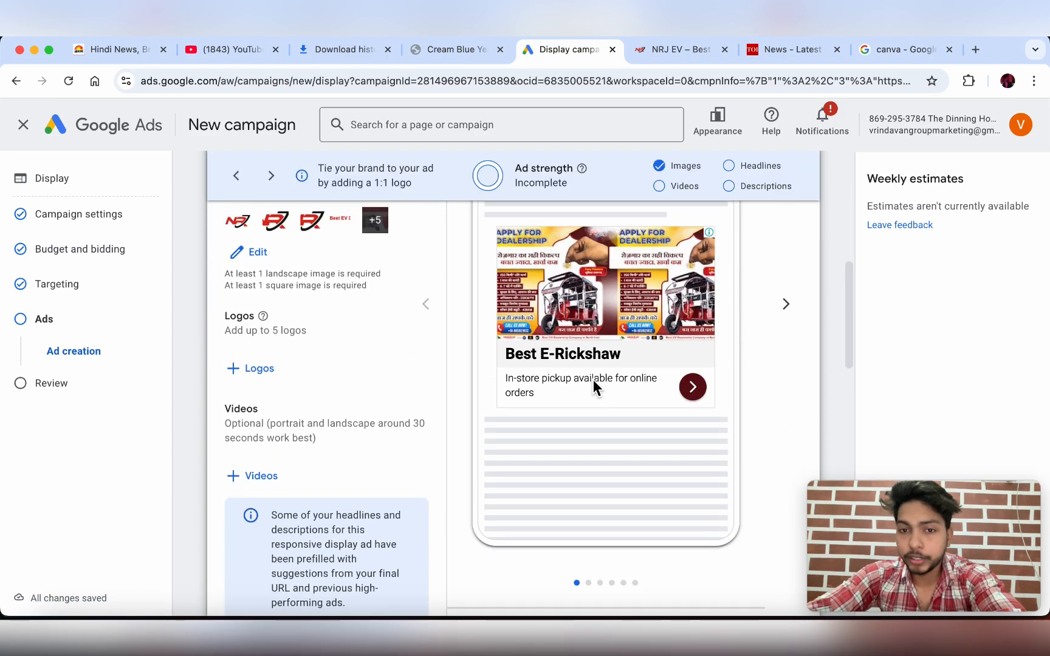
scroll(593, 381, "up", 1)
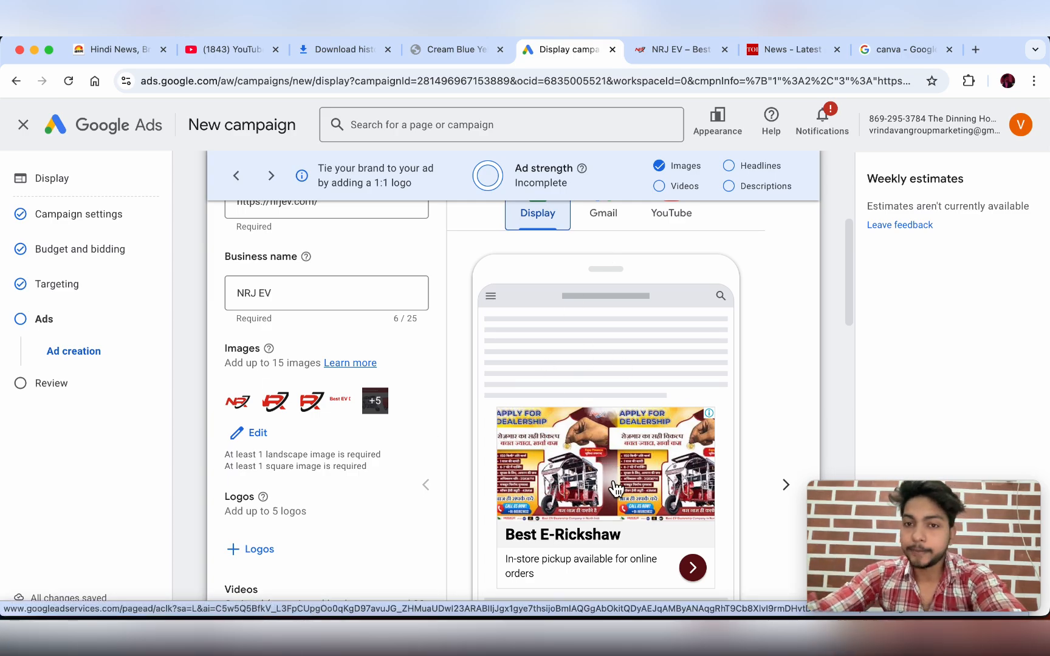
left_click(605, 228)
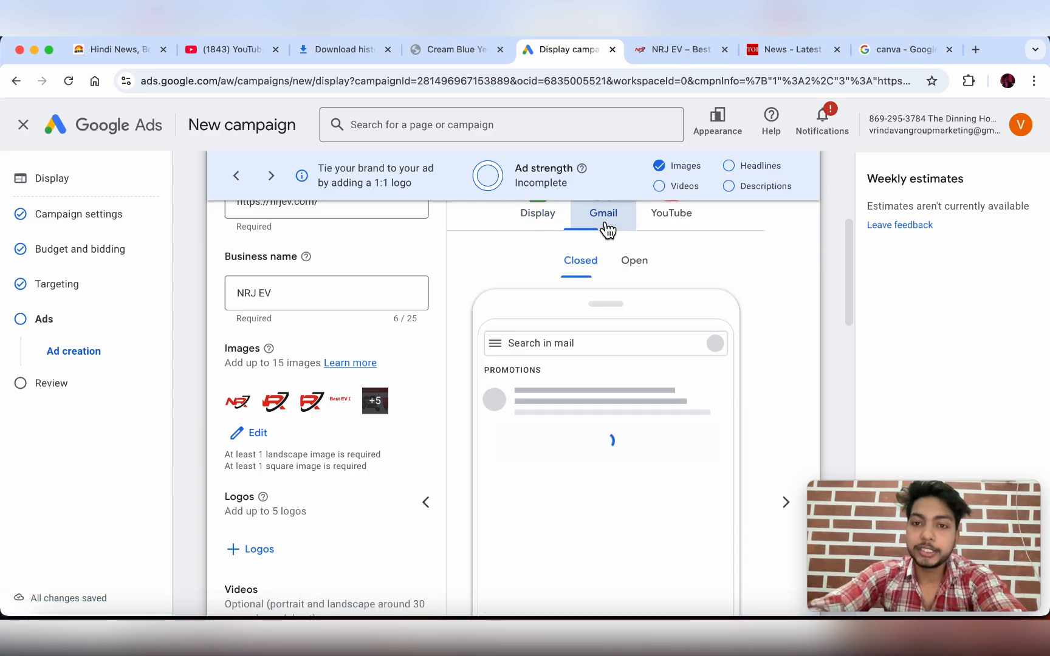
scroll(707, 260, "down", 2)
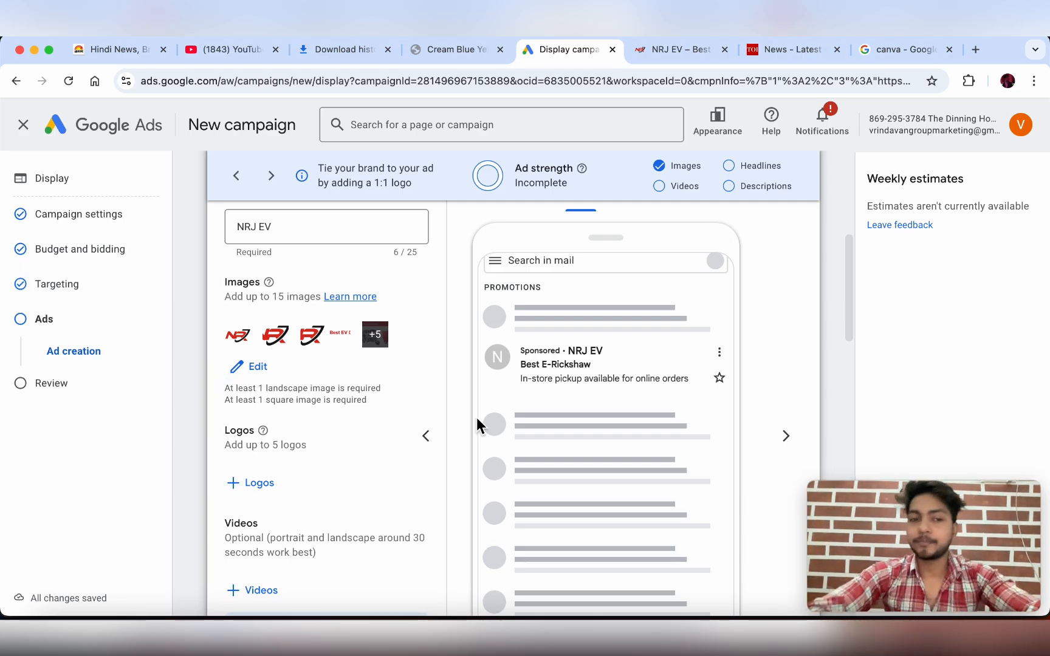
scroll(546, 298, "up", 5)
scroll(452, 440, "down", 8)
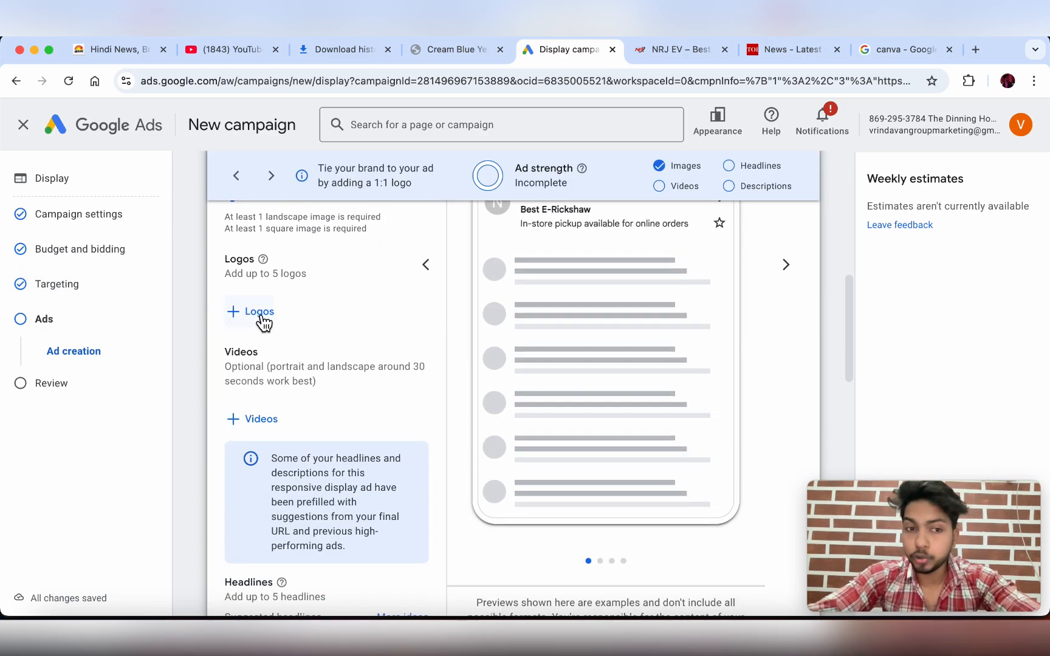
- Add the NRJ logo from nrjev.com plus an uploaded square NRJ logo file, and save the logos
left_click(255, 314)
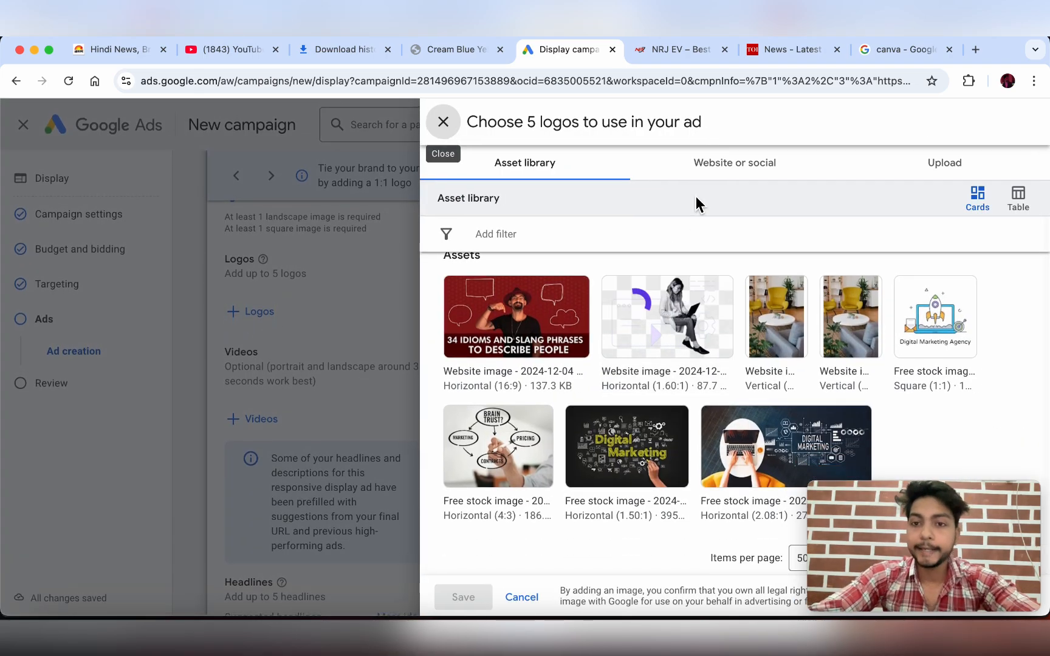
left_click(757, 167)
left_click(549, 181)
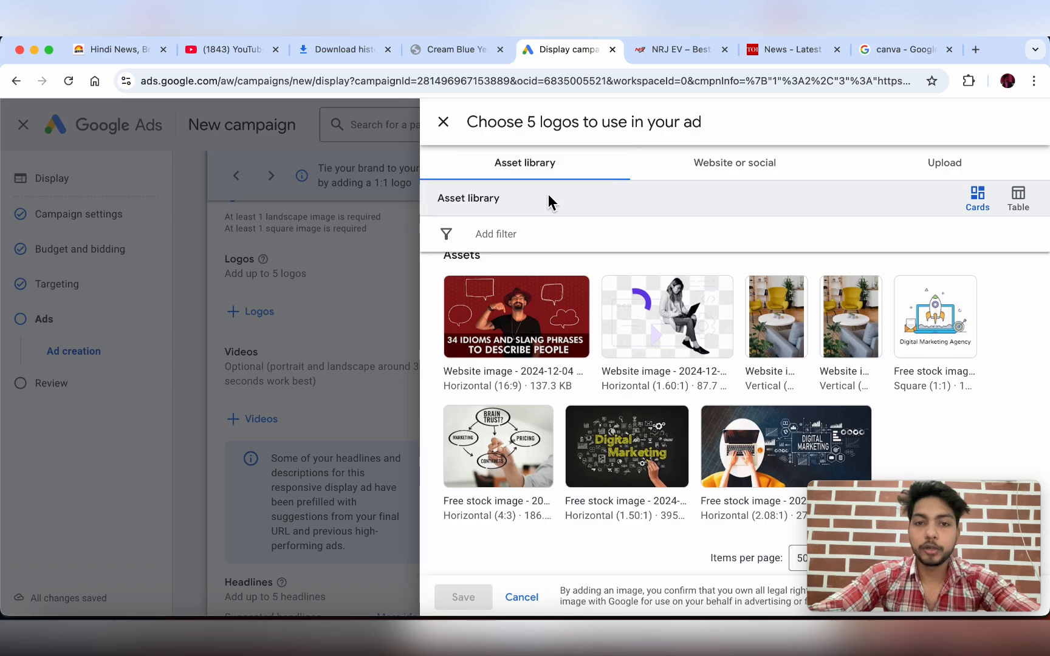
left_click(753, 172)
left_click(525, 372)
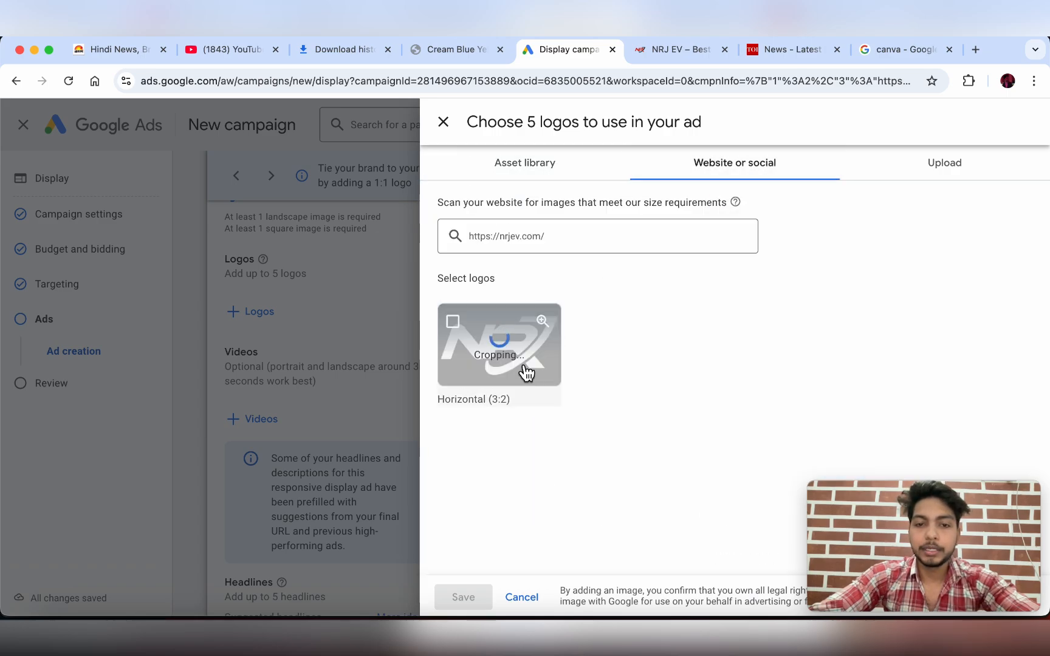
left_click(927, 176)
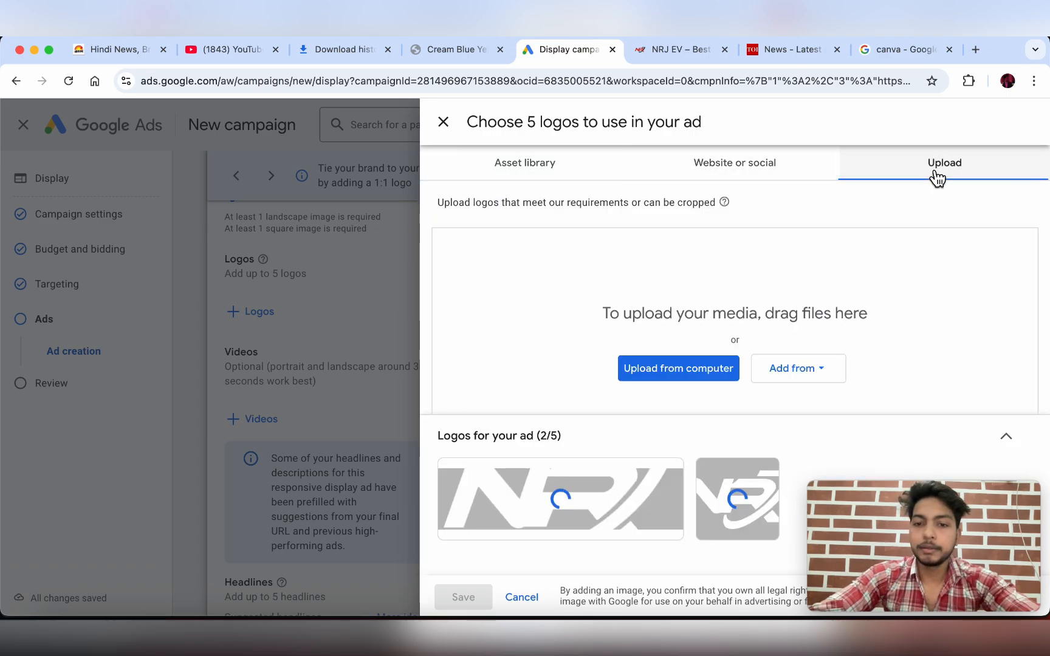
left_click(680, 374)
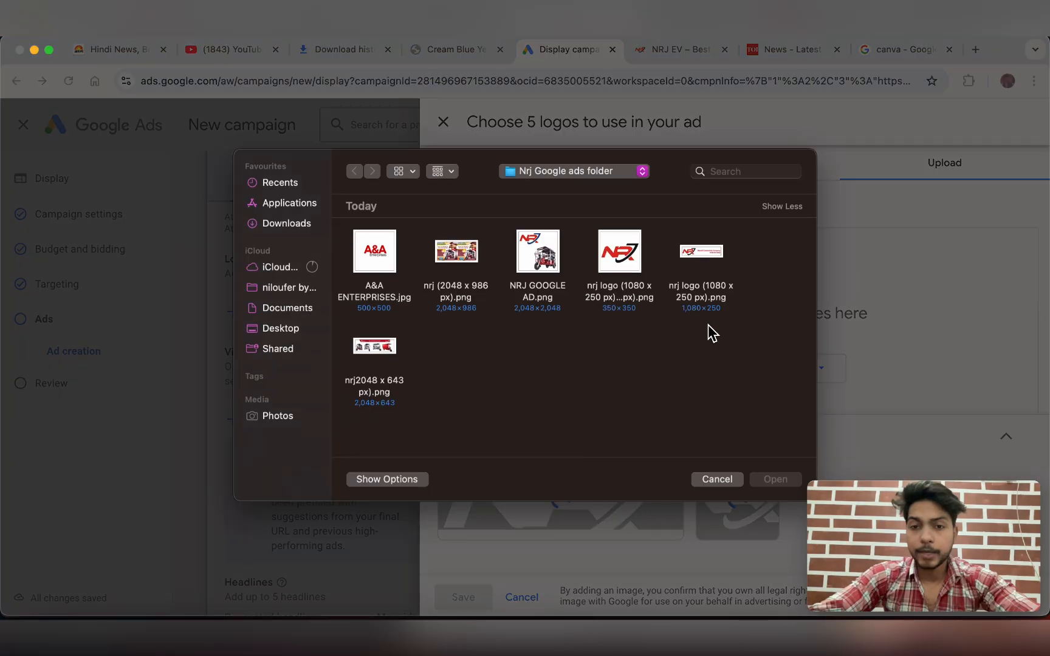
double_click(620, 252)
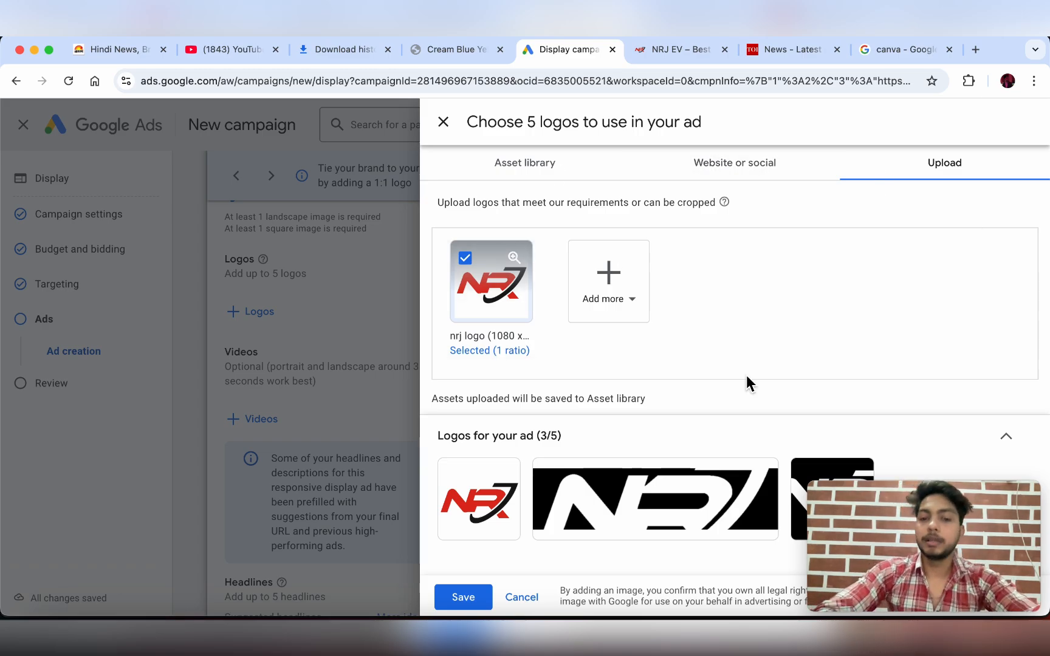
left_click(478, 597)
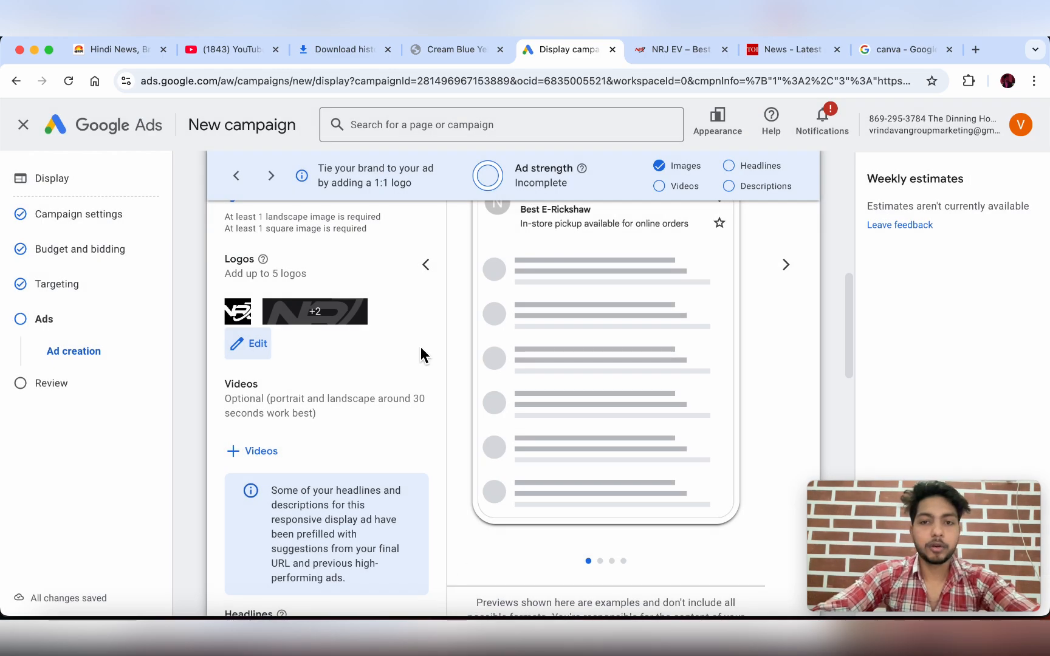
- Go to the ad's Videos section and open the + Videos YouTube chooser
scroll(421, 347, "up", 5)
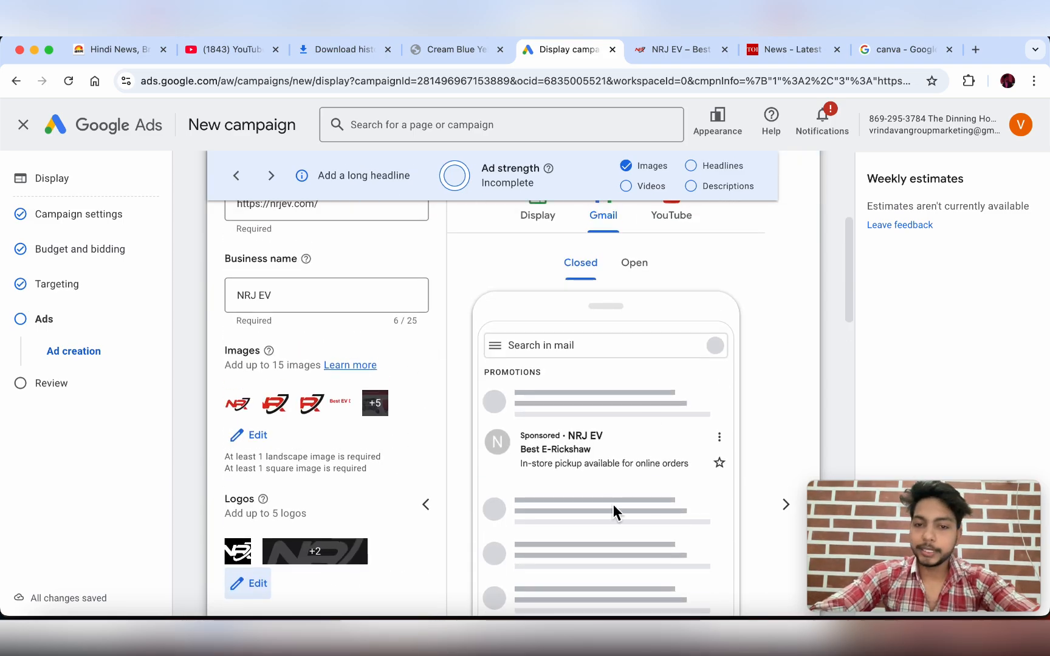
scroll(348, 435, "down", 7)
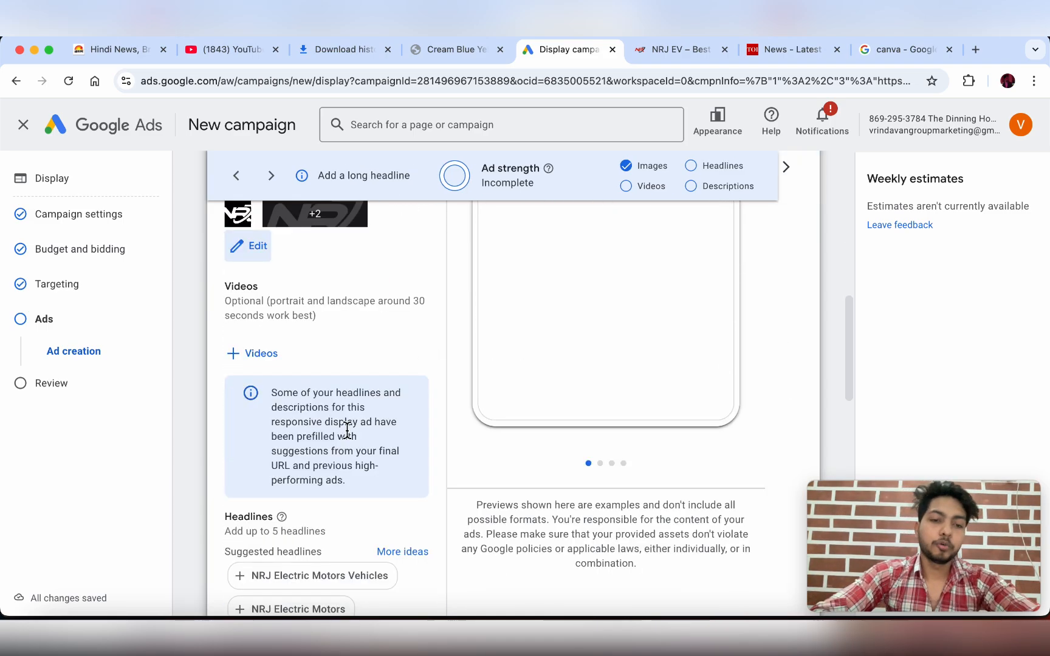
scroll(254, 333, "up", 1)
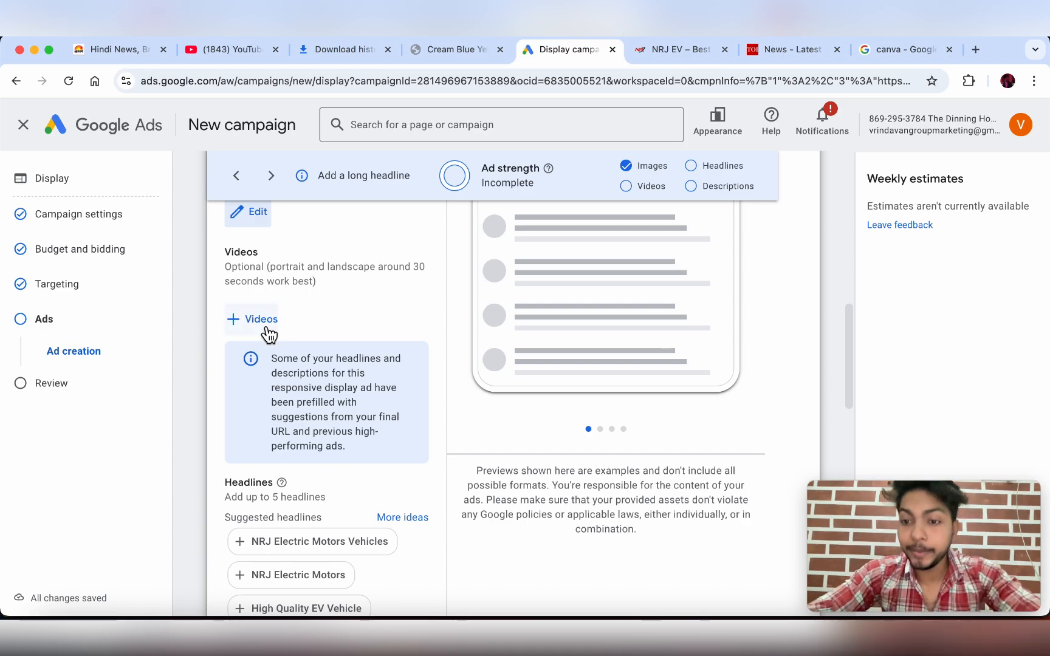
left_click(267, 335)
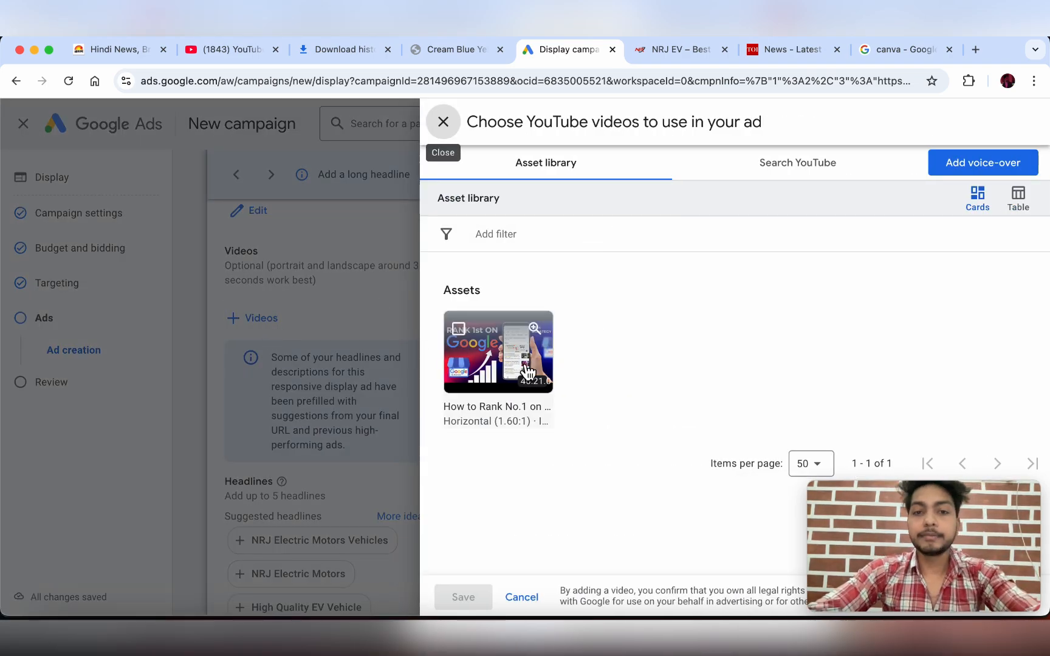
- Search YouTube for the NRJ EV videos
left_click(804, 173)
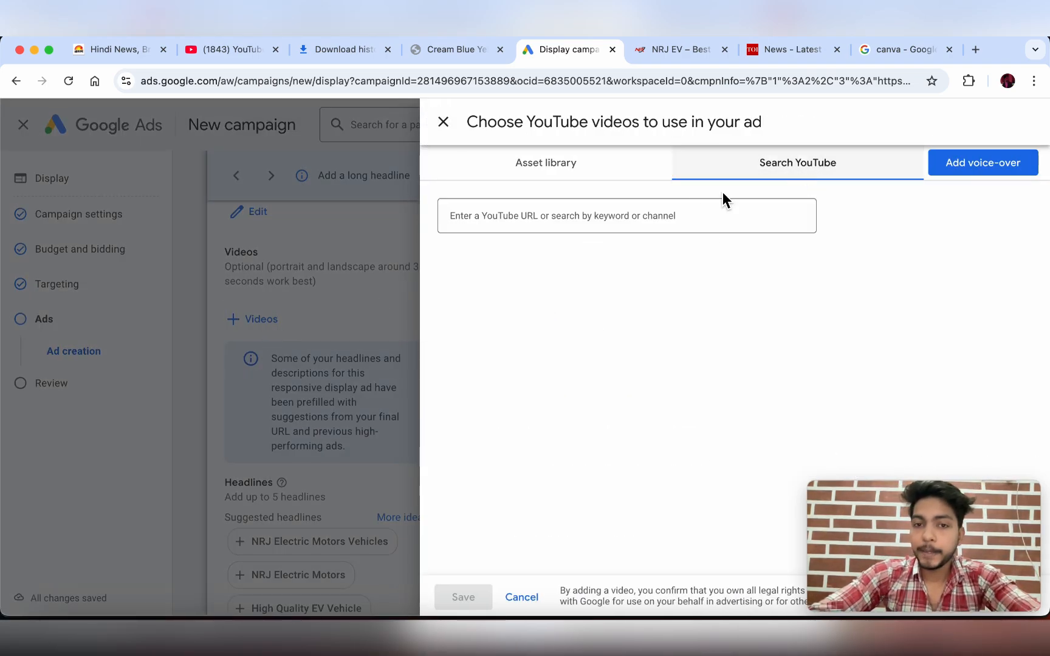
left_click(656, 212)
type("NRJ EV")
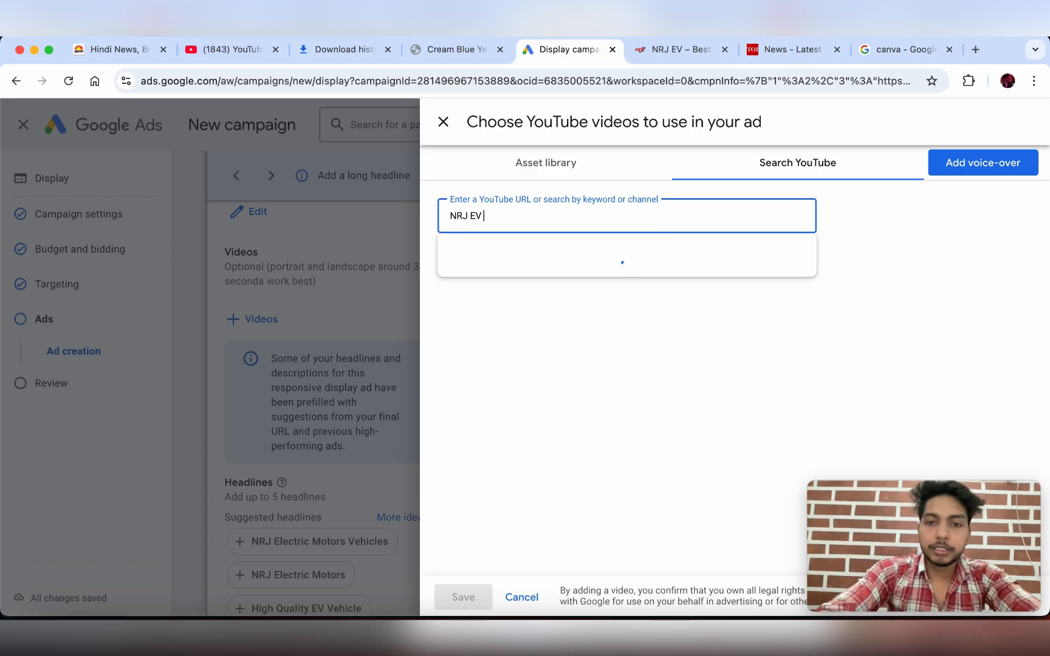
key("Caps_Lock")
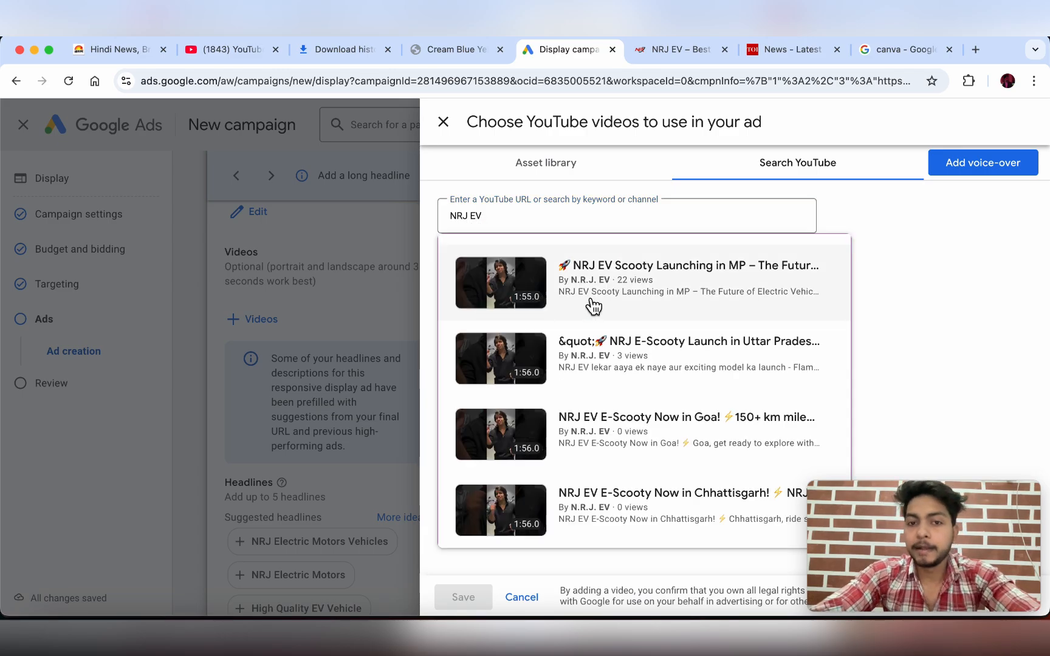
- Select the 0:21 NRJ electric e-rickshaw video and save it to the ad
scroll(580, 419, "down", 2)
scroll(580, 425, "down", 10)
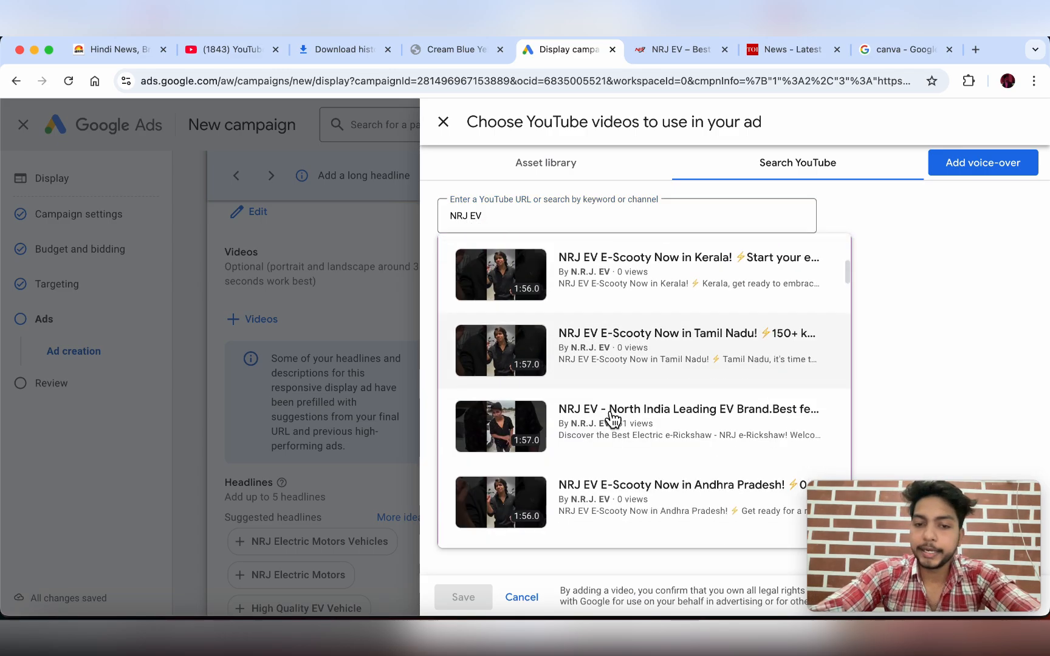
scroll(612, 420, "up", 2)
scroll(613, 419, "down", 5)
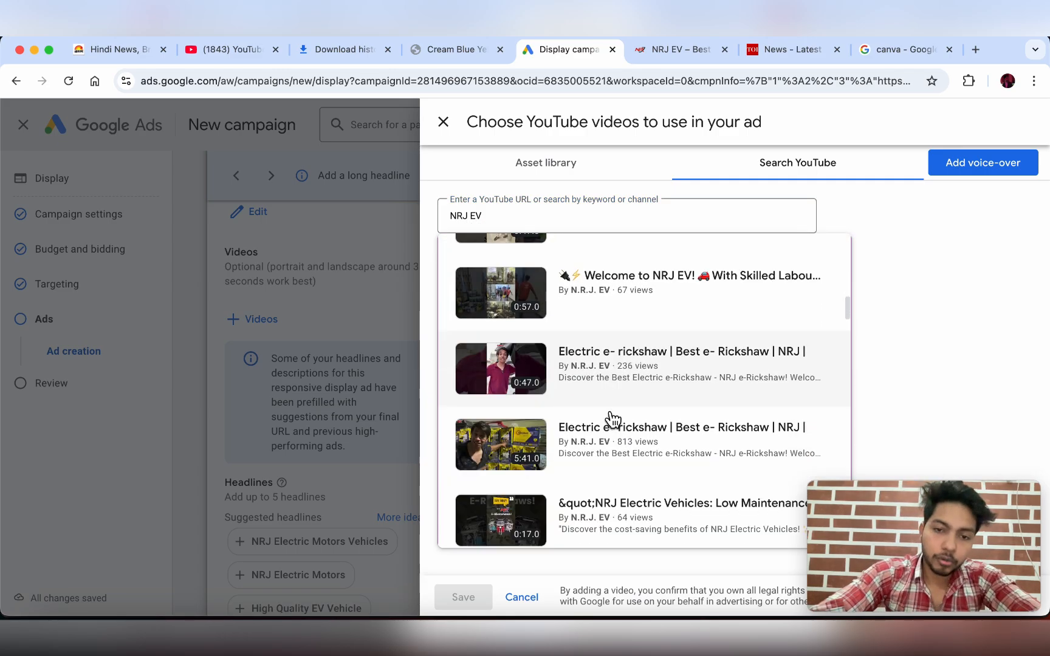
scroll(612, 419, "down", 1)
scroll(613, 420, "up", 10)
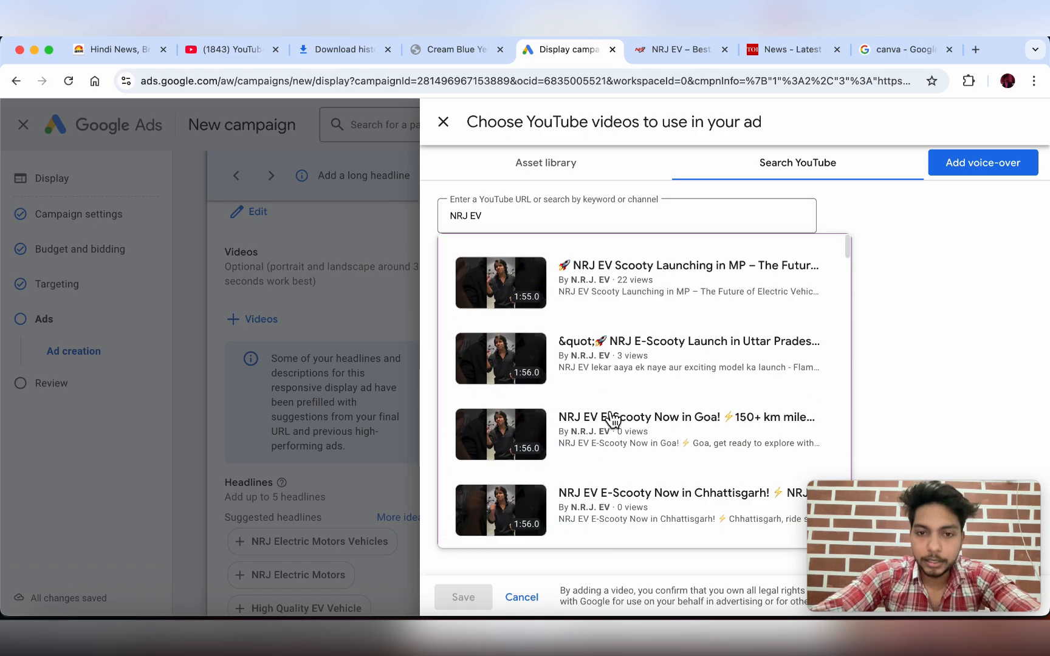
scroll(612, 419, "down", 8)
scroll(613, 420, "down", 5)
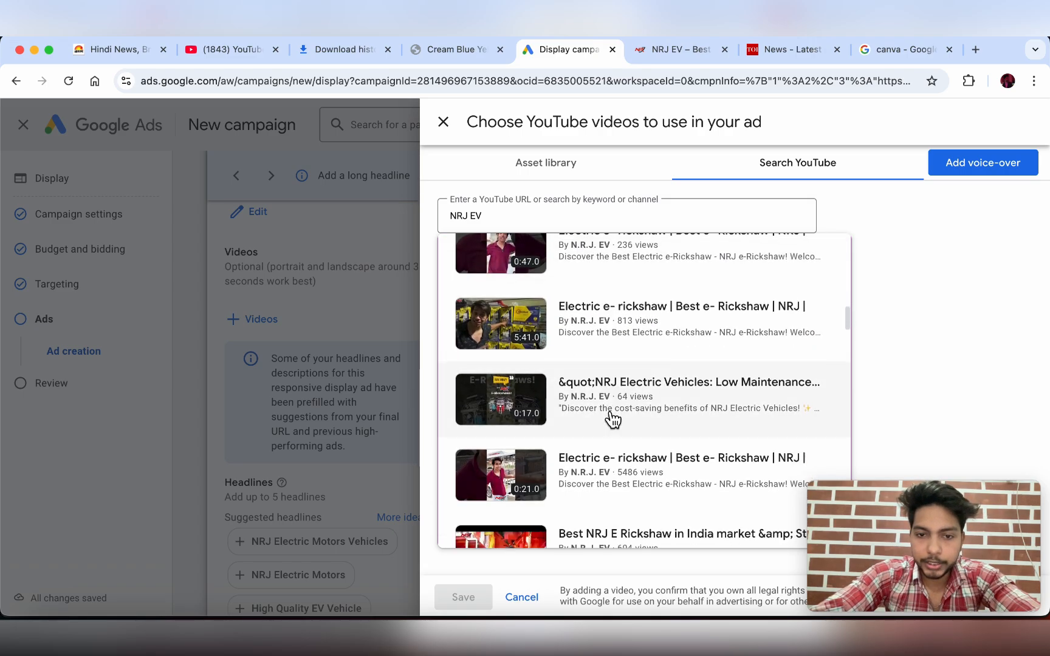
left_click(584, 419)
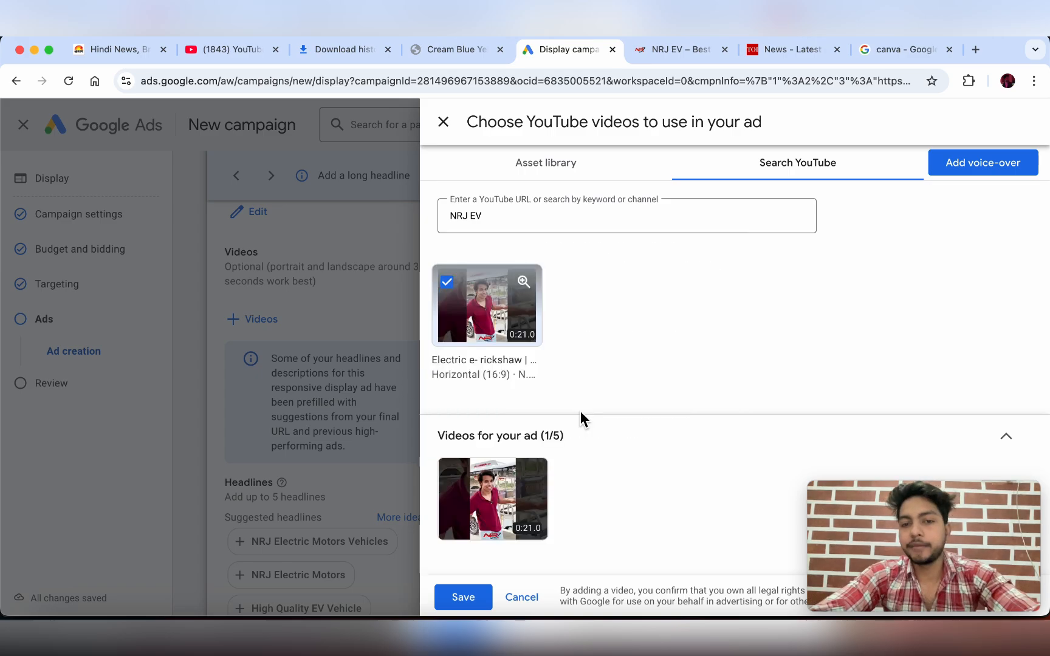
left_click(475, 597)
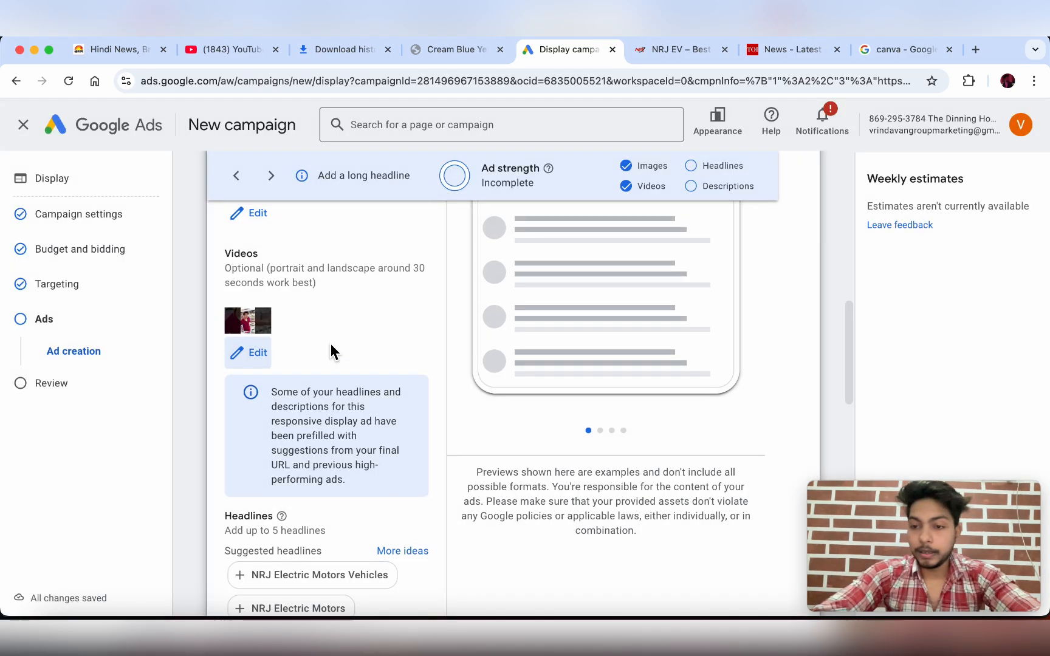
- Preview the NRJ EV ad in the Display placement
scroll(331, 344, "up", 6)
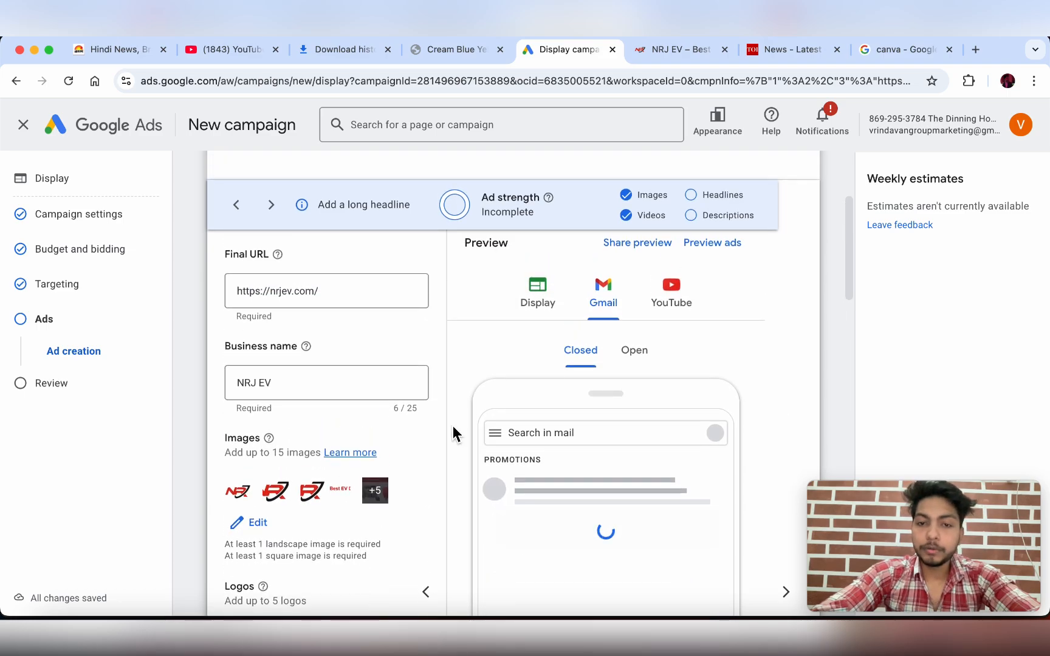
scroll(452, 431, "down", 2)
scroll(391, 366, "up", 5)
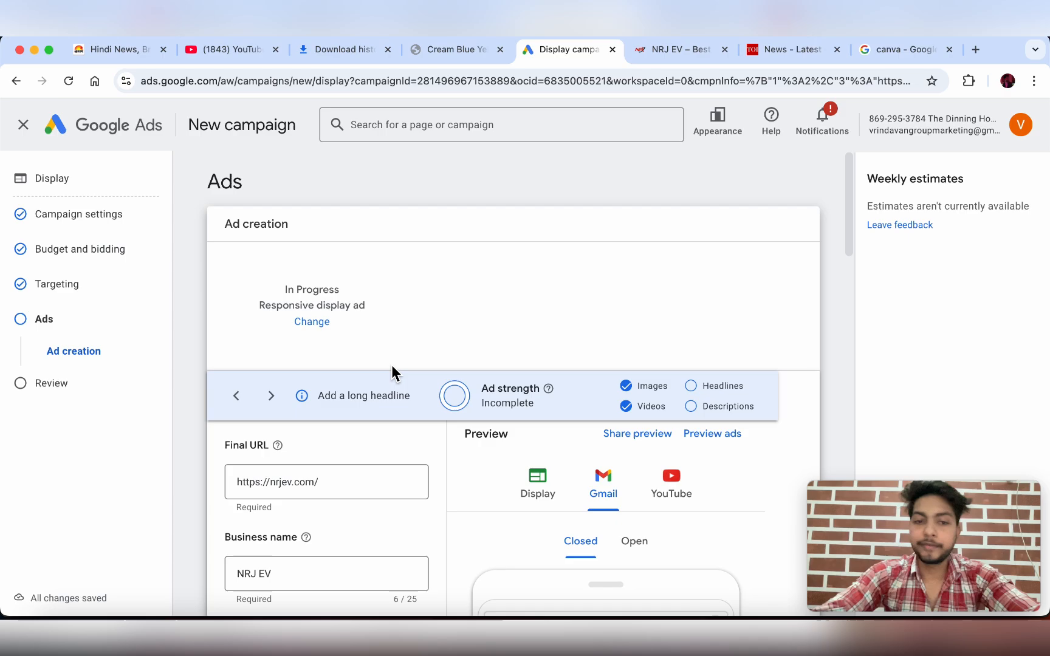
scroll(391, 364, "down", 3)
scroll(344, 377, "down", 5)
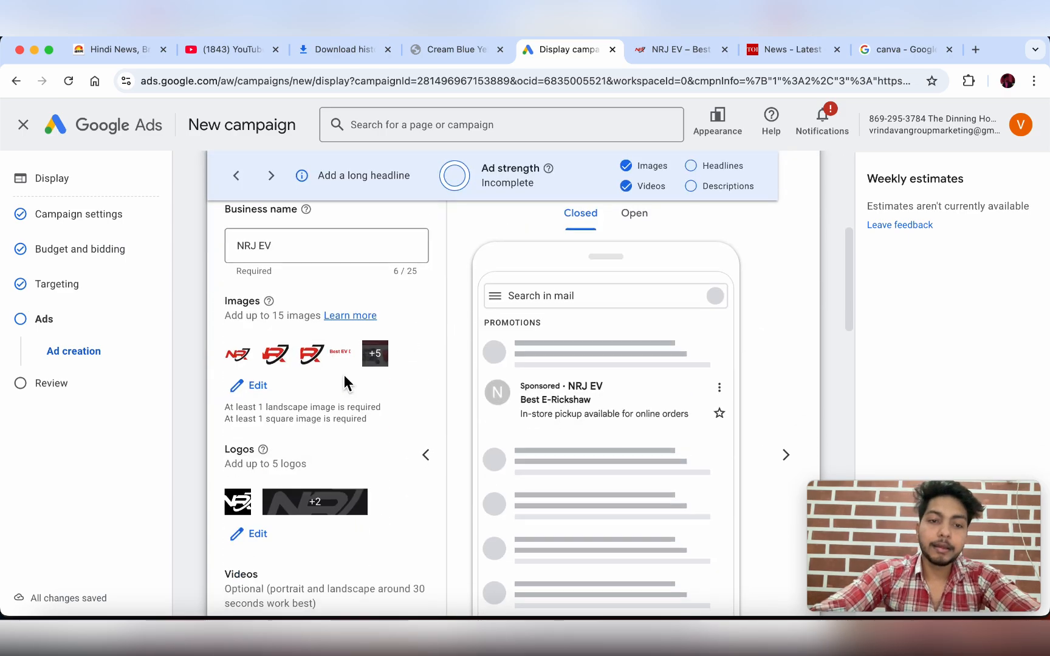
scroll(344, 375, "down", 5)
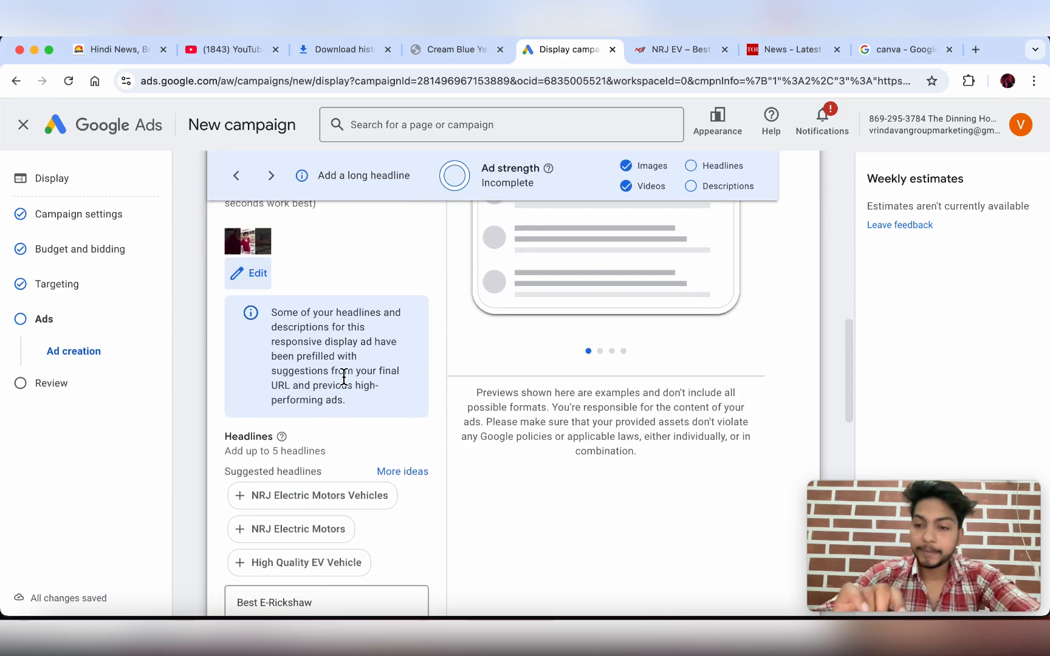
scroll(769, 413, "up", 6)
scroll(768, 413, "up", 3)
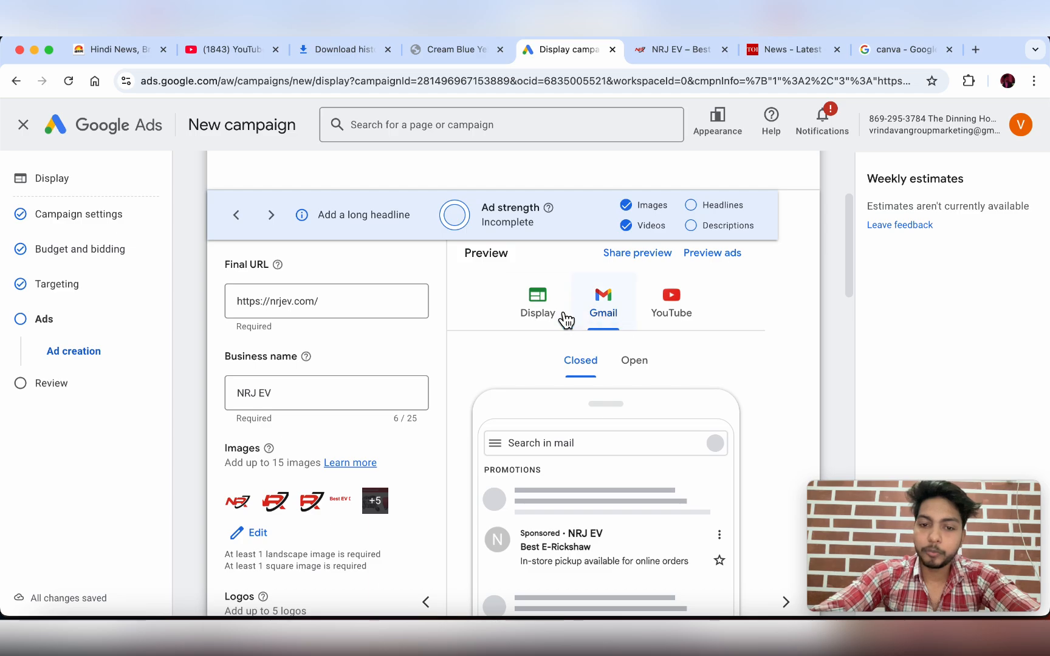
left_click(544, 316)
scroll(492, 311, "down", 2)
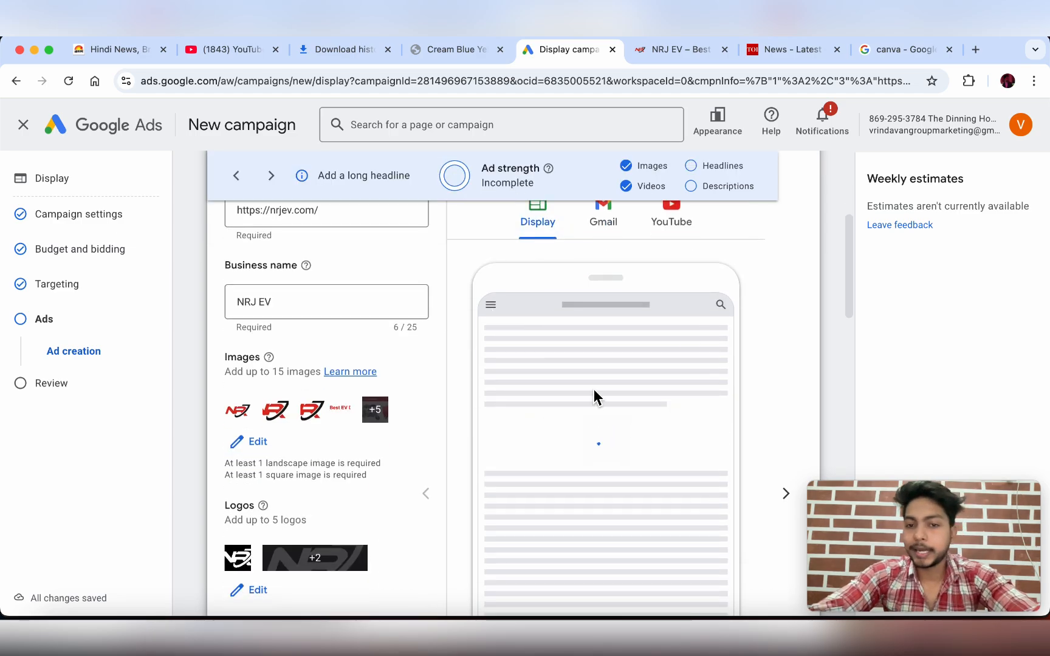
scroll(635, 394, "down", 2)
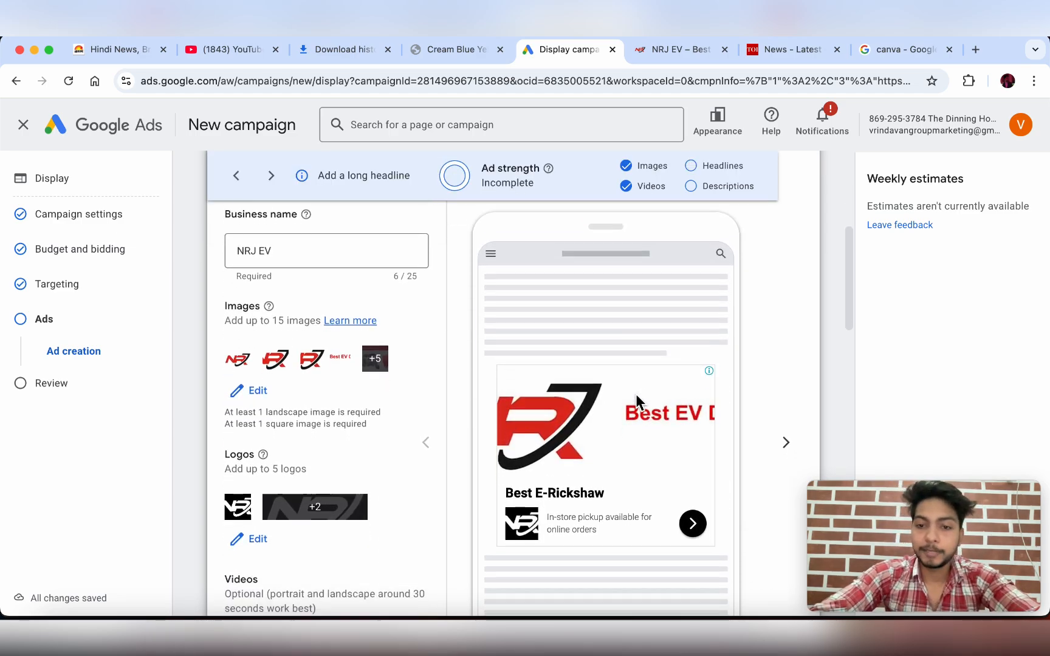
scroll(635, 393, "up", 2)
- Check the YouTube and Gmail previews, then switch to the Jagran news site
left_click(672, 272)
left_click(613, 271)
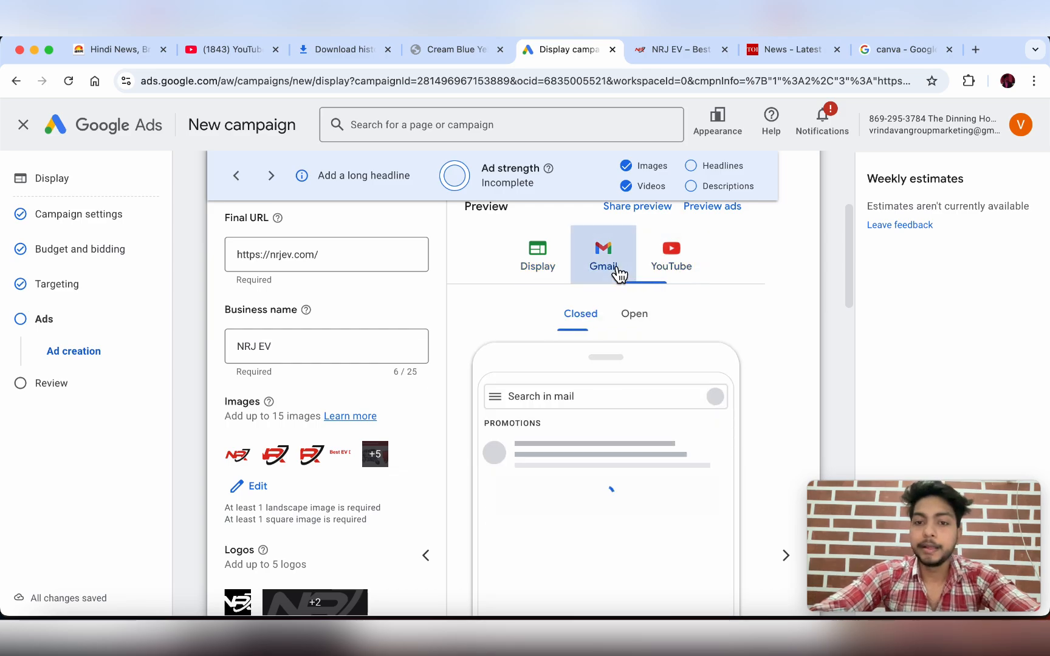
scroll(617, 277, "down", 3)
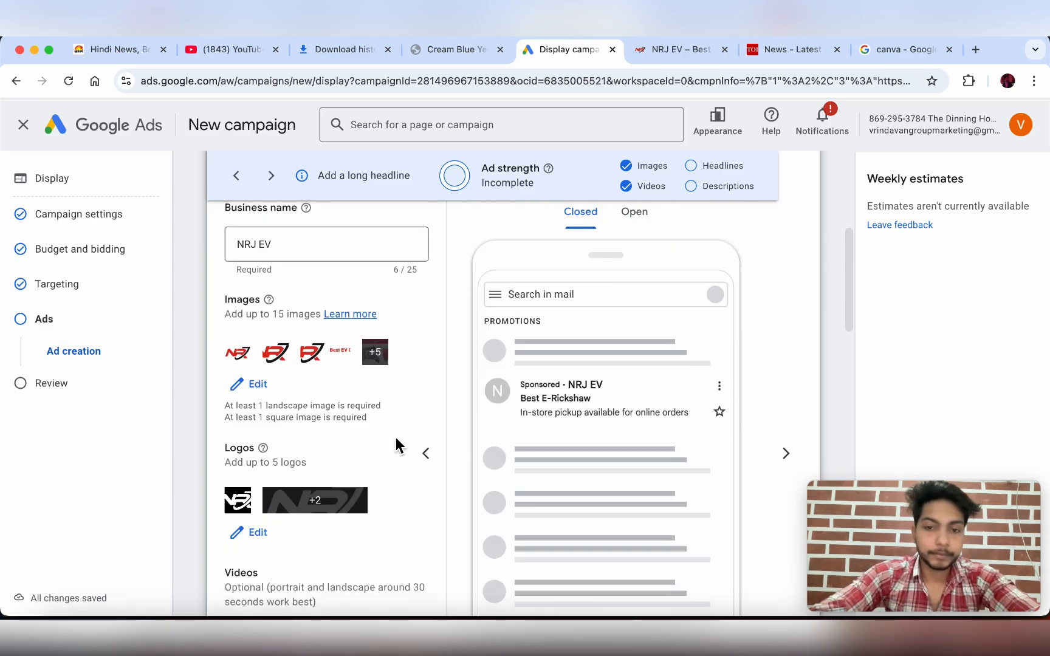
scroll(396, 445, "down", 10)
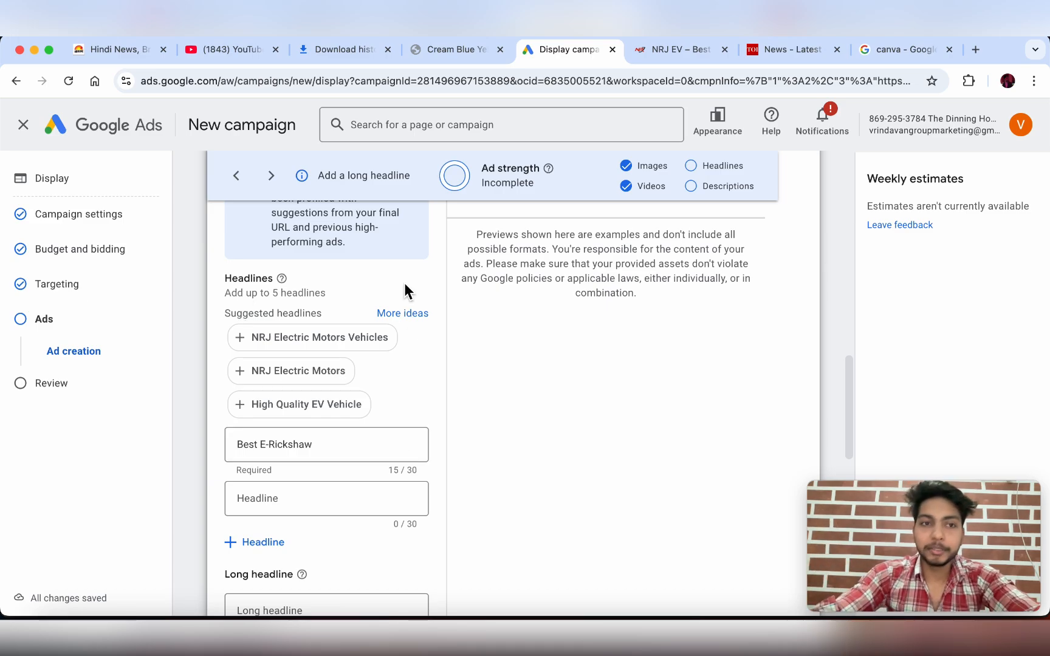
left_click(101, 49)
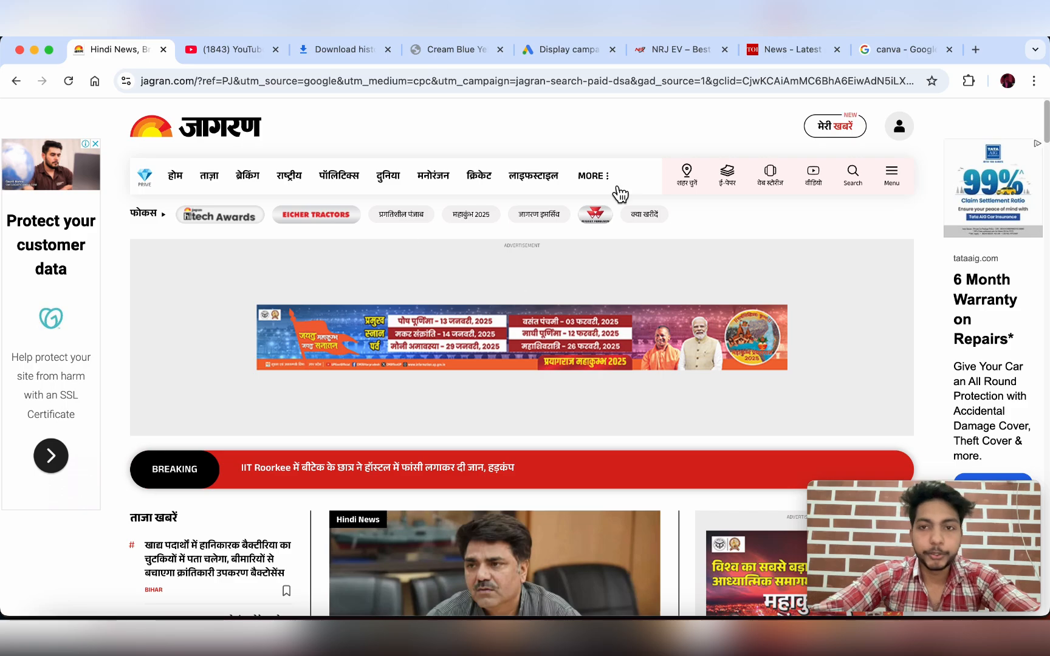
- Scroll YouTube's home feed to inspect the sponsored Google India and Wati ad cards
left_click(244, 51)
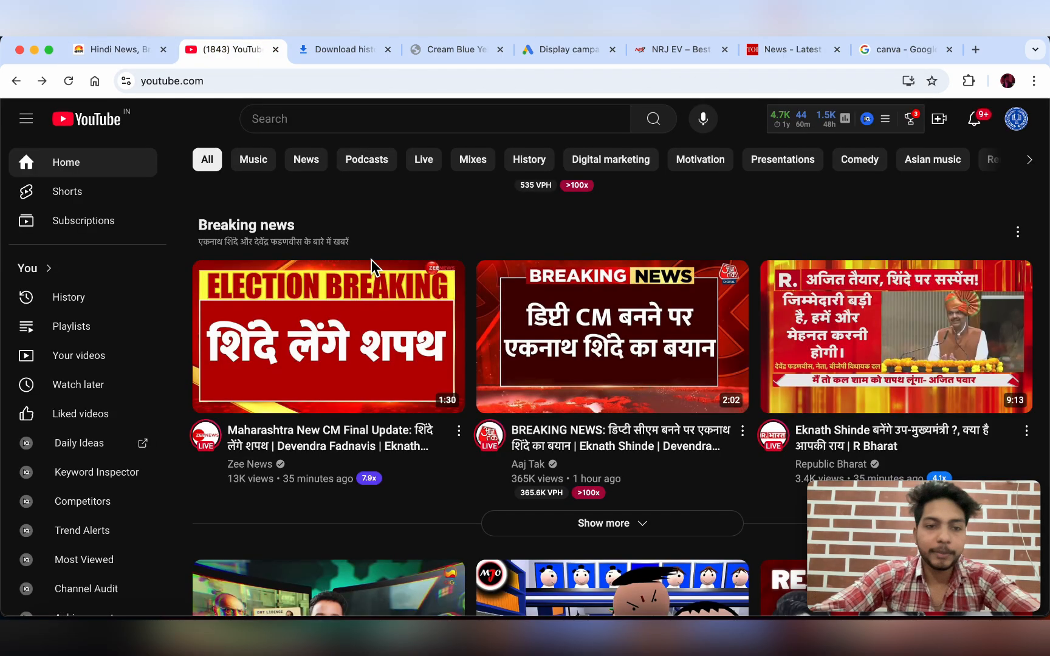
scroll(372, 260, "down", 1)
scroll(411, 404, "up", 5)
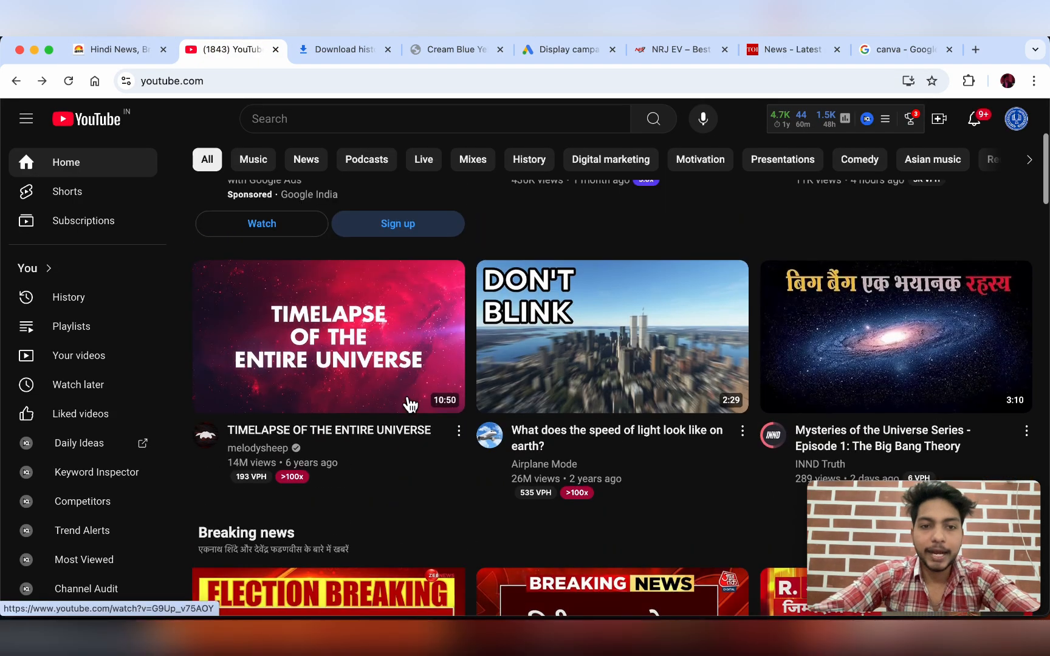
scroll(410, 404, "up", 4)
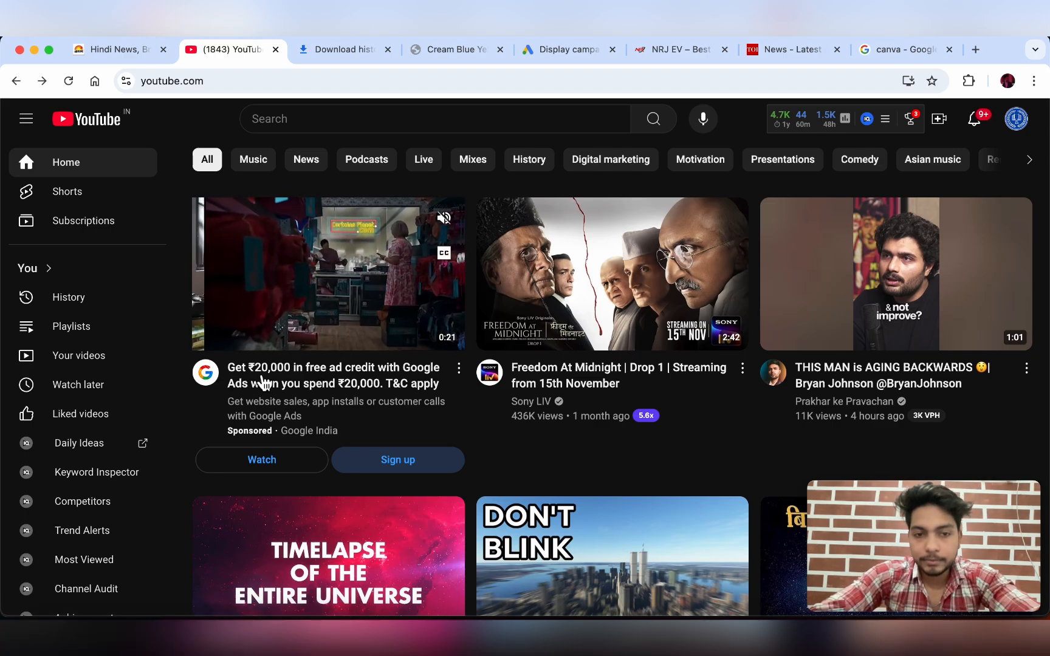
scroll(321, 423, "down", 8)
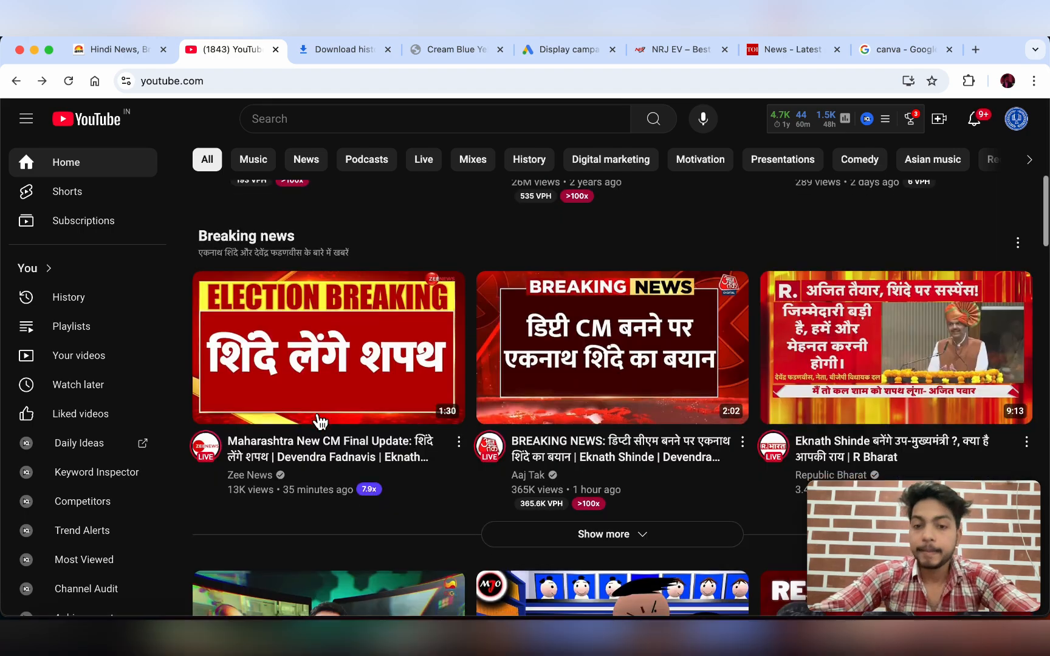
scroll(321, 421, "up", 10)
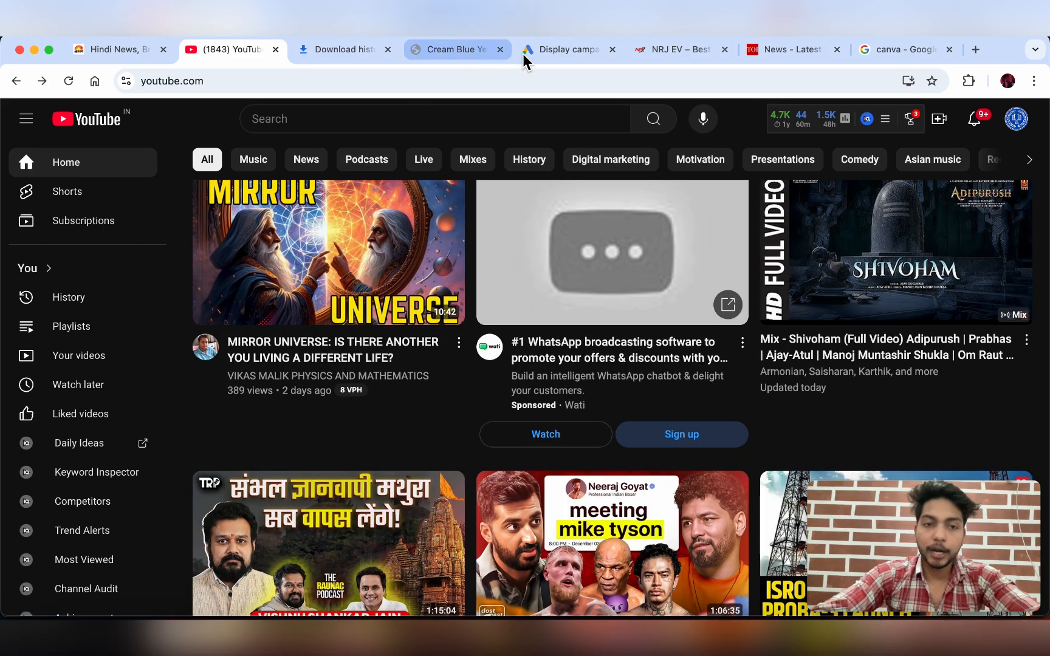
- Replace the Best E-Rickshaw headline with 'Earn Big! Become an E-Rickshaw Dealer with Us' from the notes
left_click(556, 53)
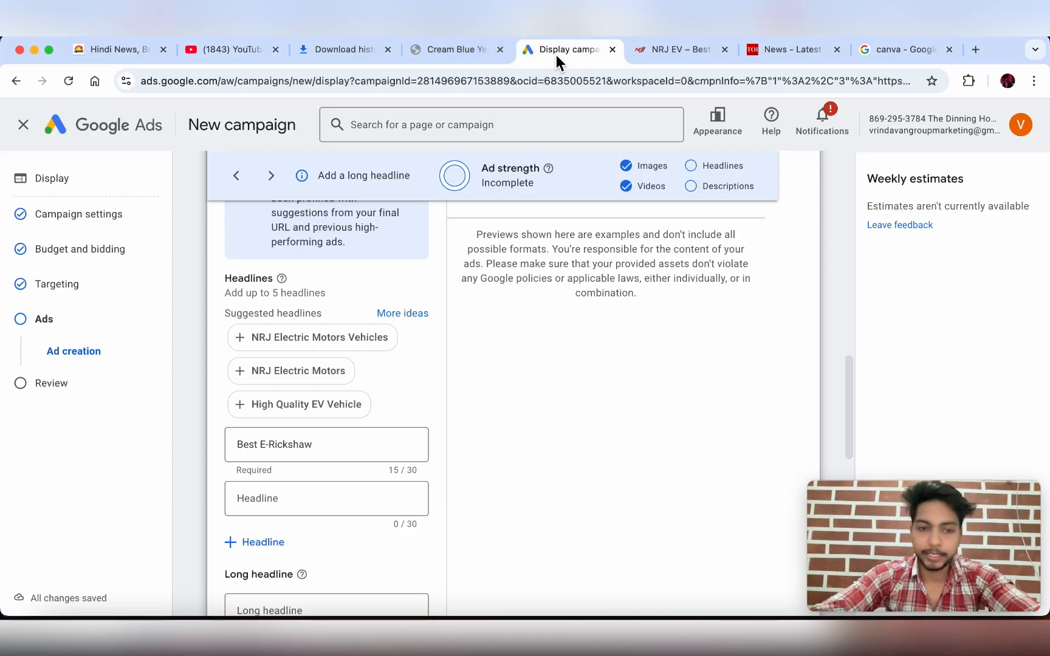
scroll(349, 433, "down", 2)
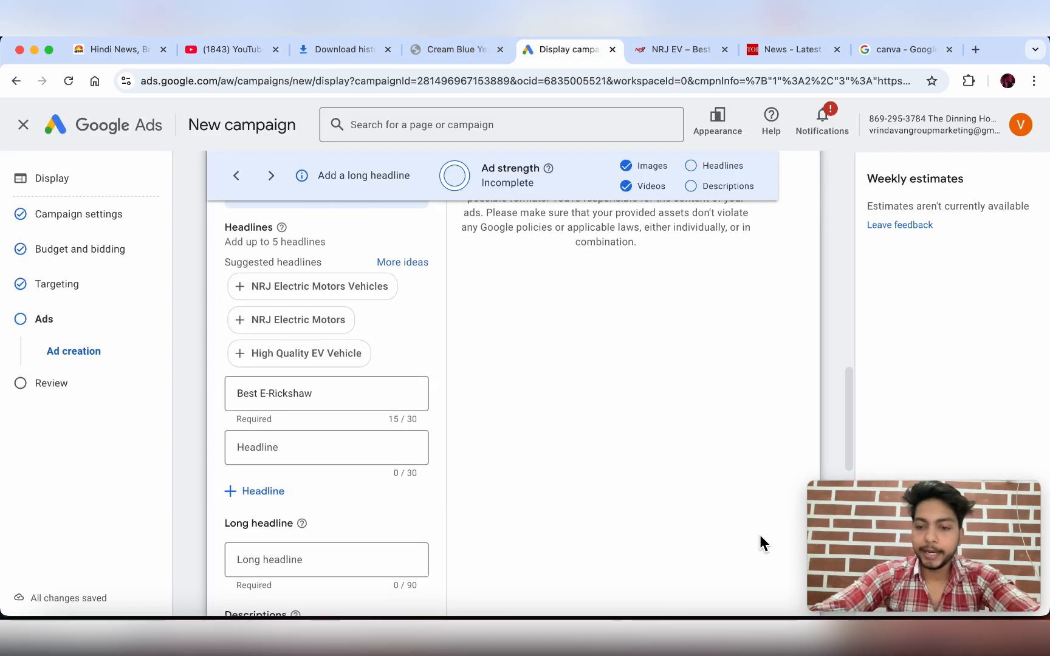
scroll(306, 419, "up", 3)
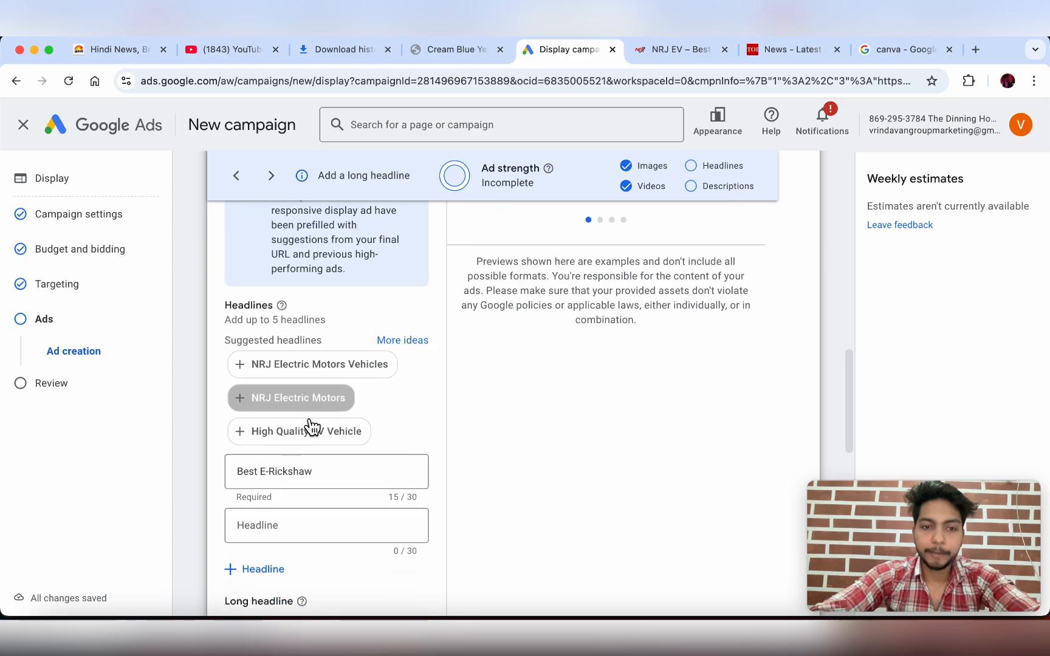
scroll(307, 419, "down", 3)
scroll(310, 441, "down", 2)
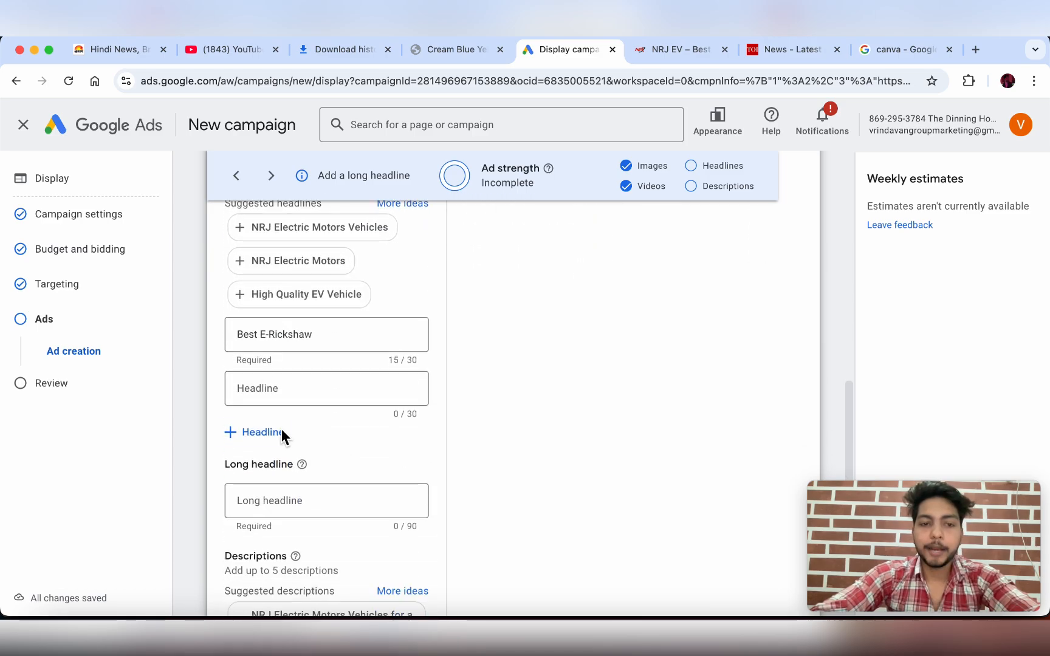
triple_click(324, 335)
key("BackSpace")
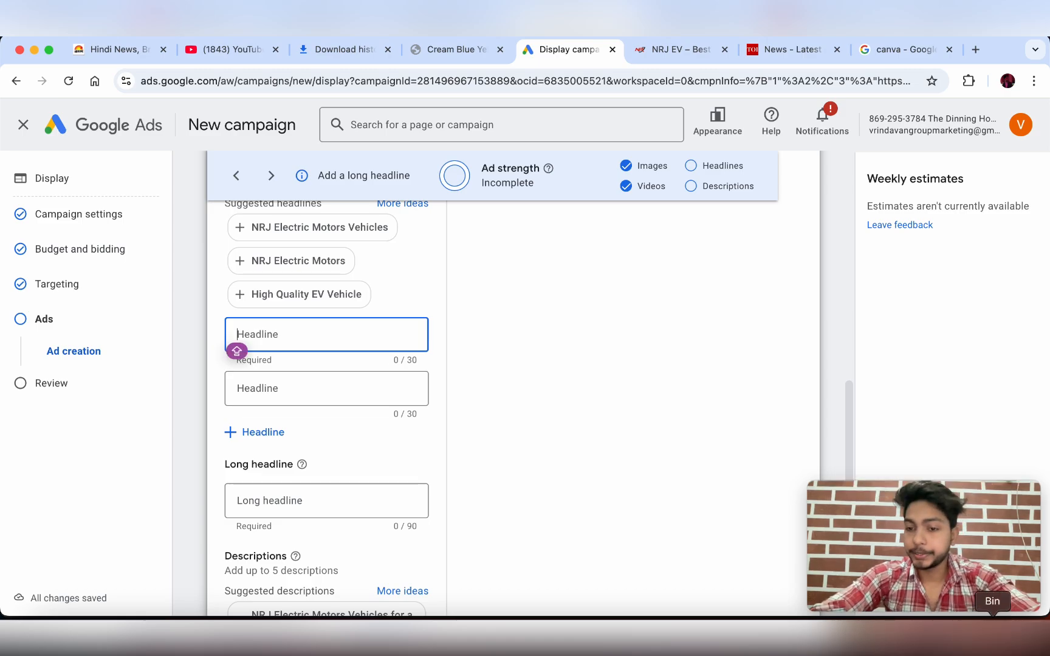
left_click(892, 634)
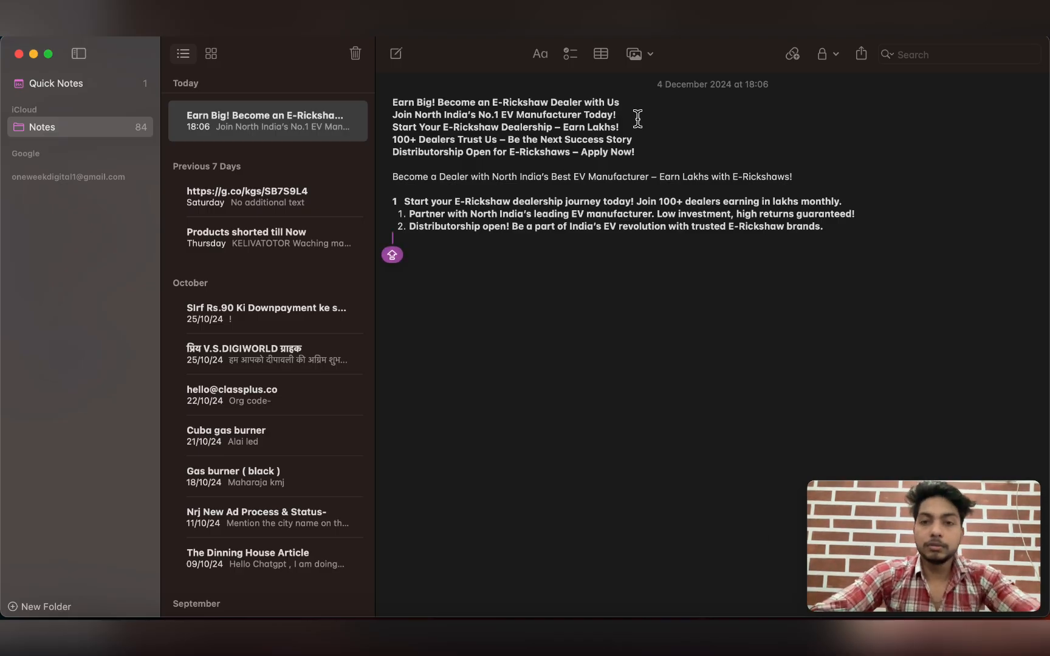
left_click_drag(621, 102, 395, 100)
key("super+c")
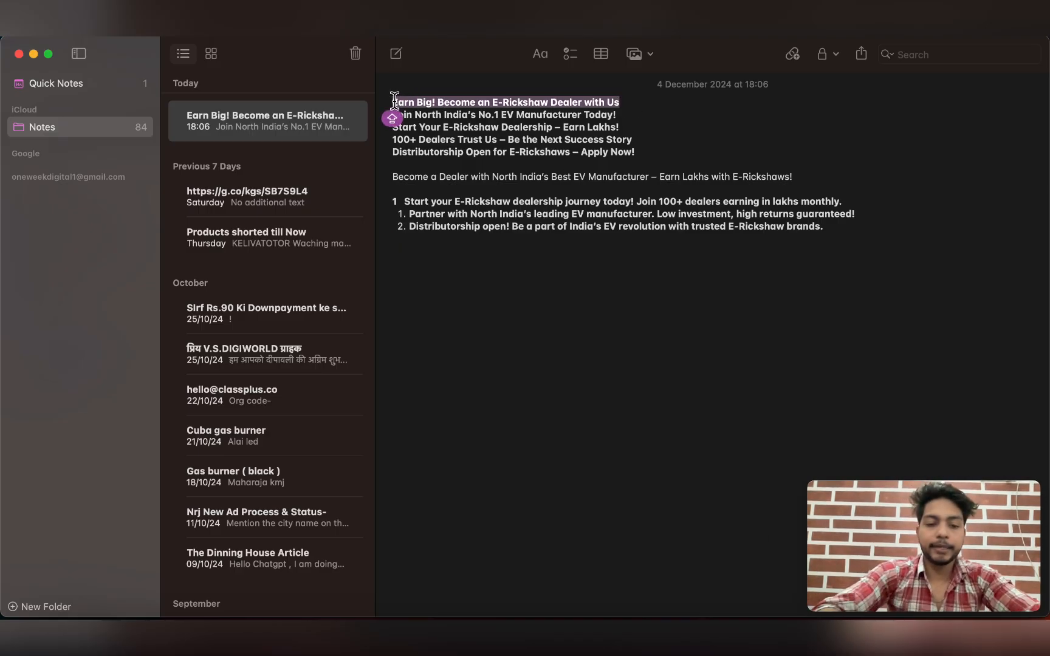
left_click(788, 634)
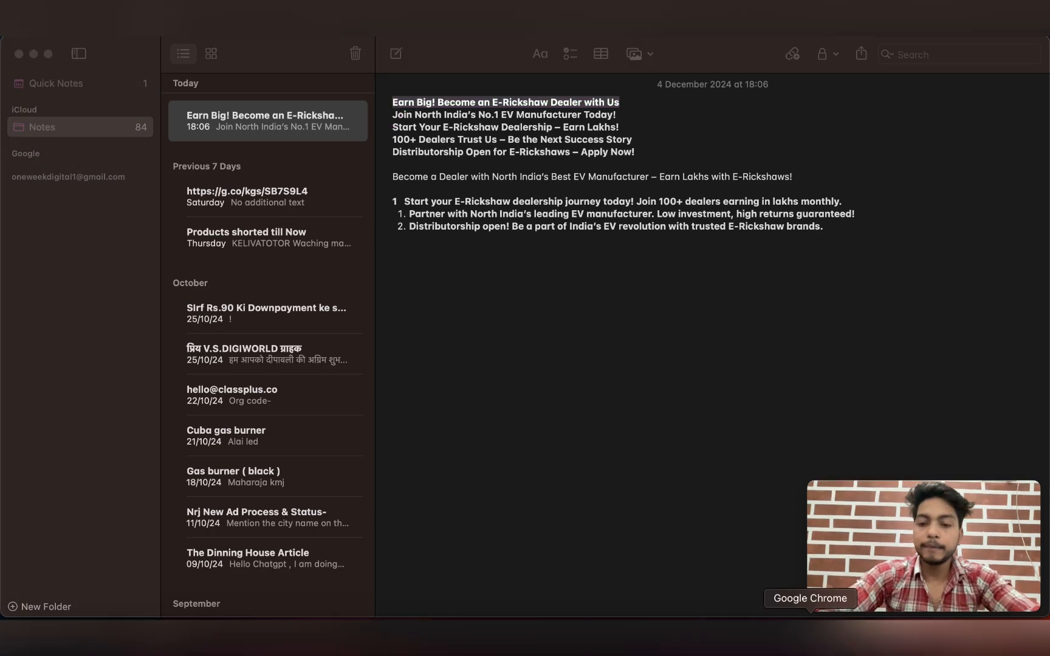
left_click(610, 312)
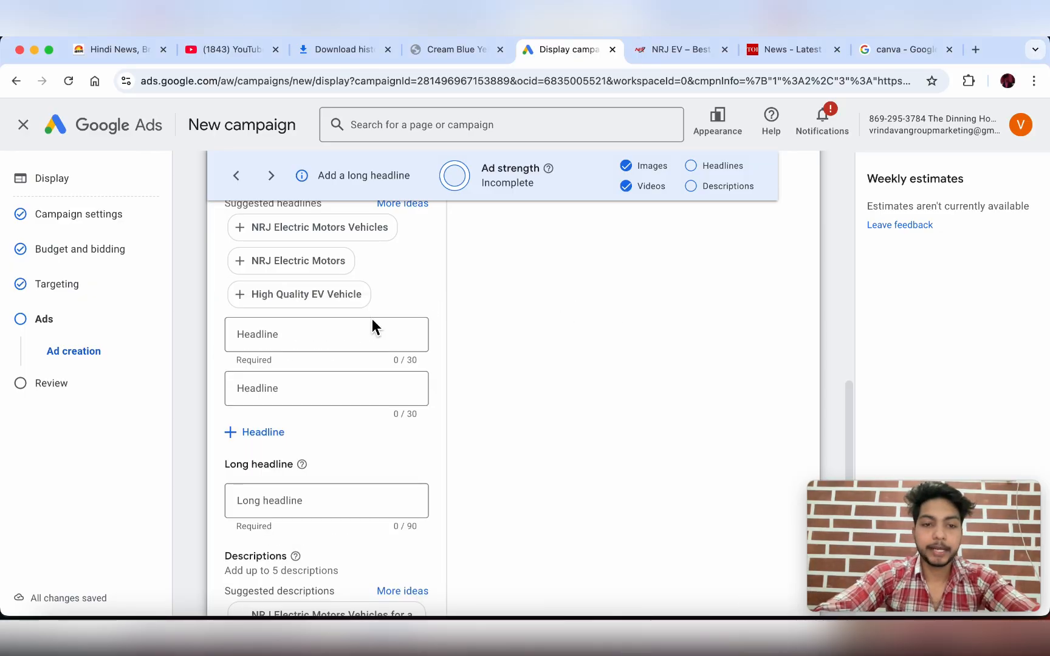
left_click(309, 335)
key("super+v")
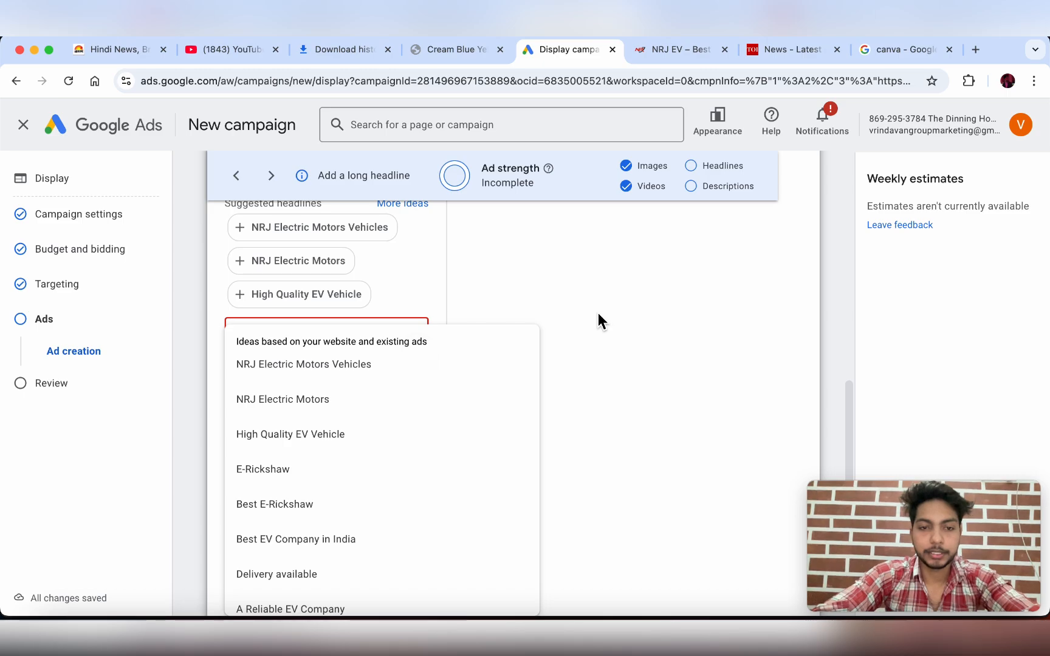
- Clear the over-long headline and paste the dealer line from the notes again
left_click(598, 313)
triple_click(353, 338)
key("BackSpace")
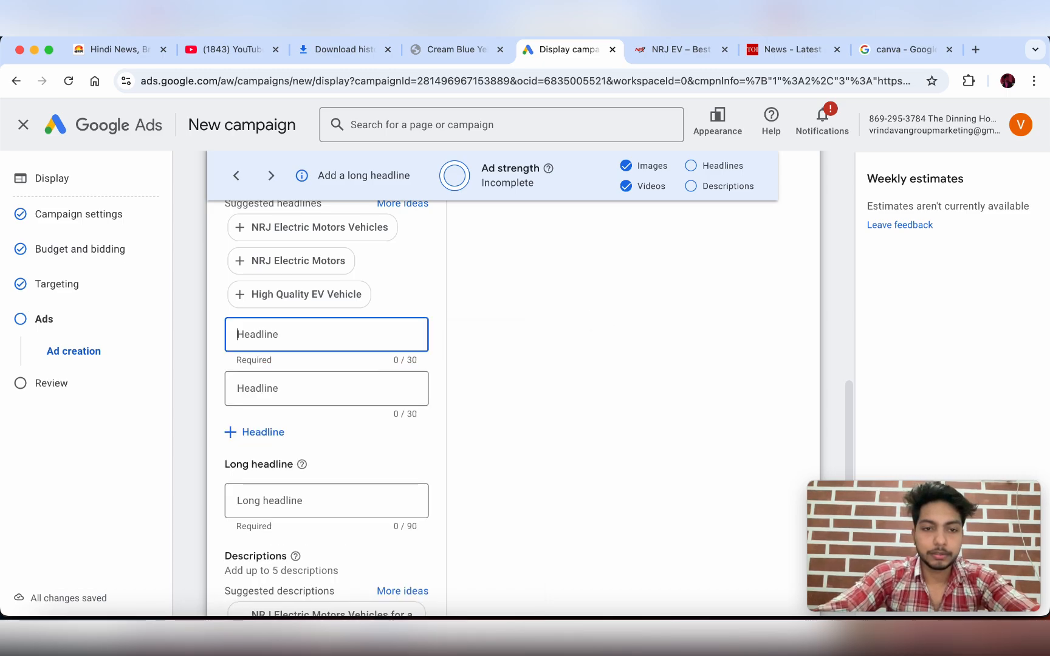
scroll(781, 556, "up", 1)
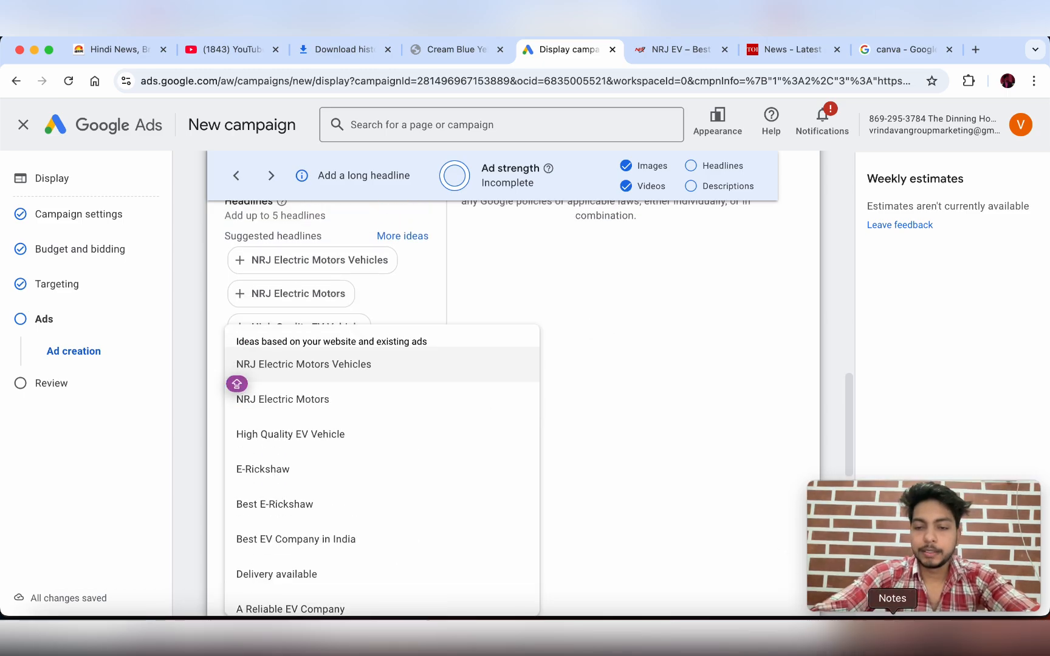
left_click(892, 629)
left_click(675, 316)
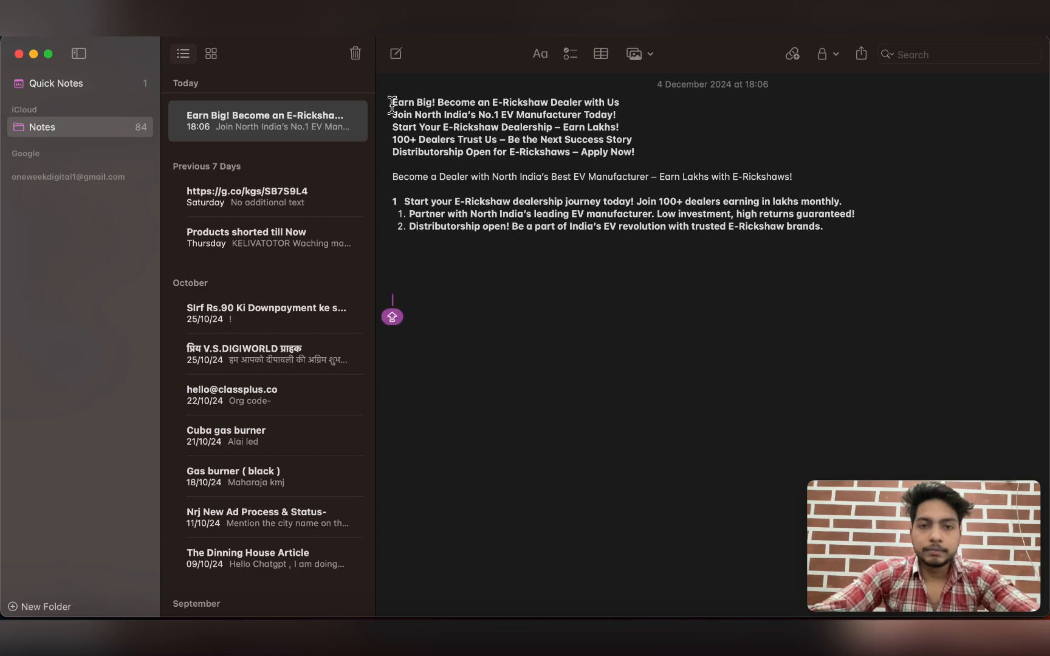
left_click_drag(392, 105, 621, 104)
key("super+c")
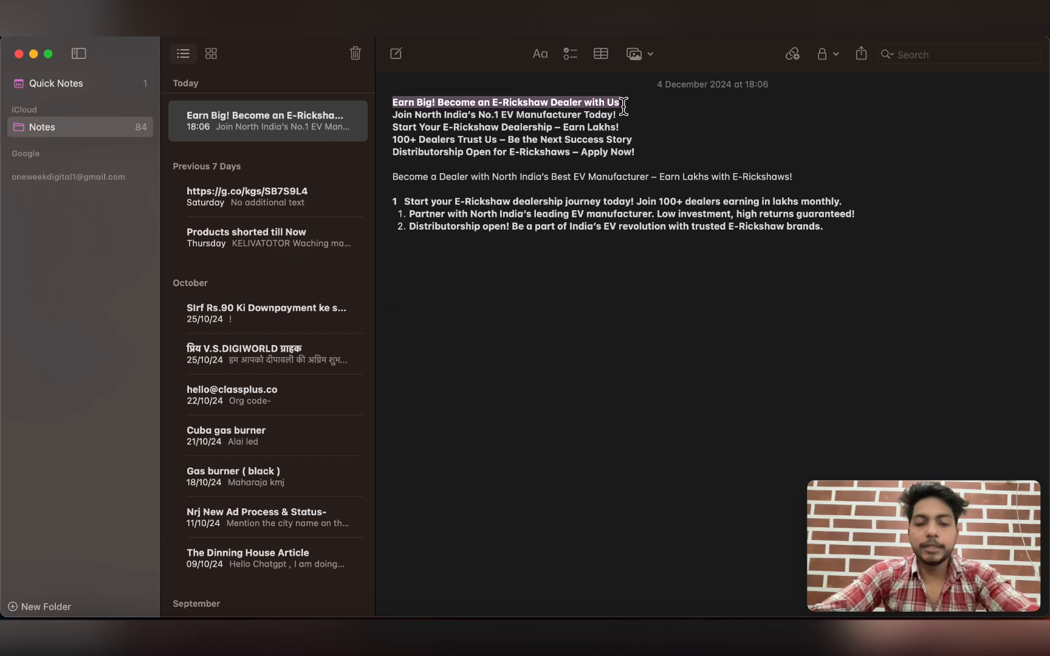
left_click(788, 635)
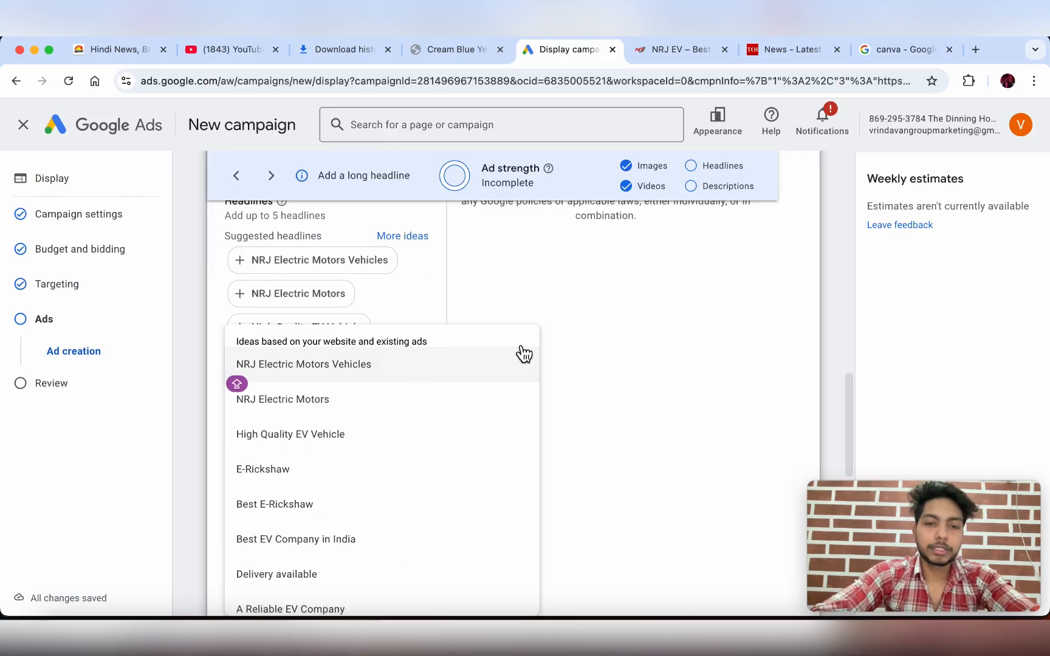
left_click(574, 319)
left_click(280, 366)
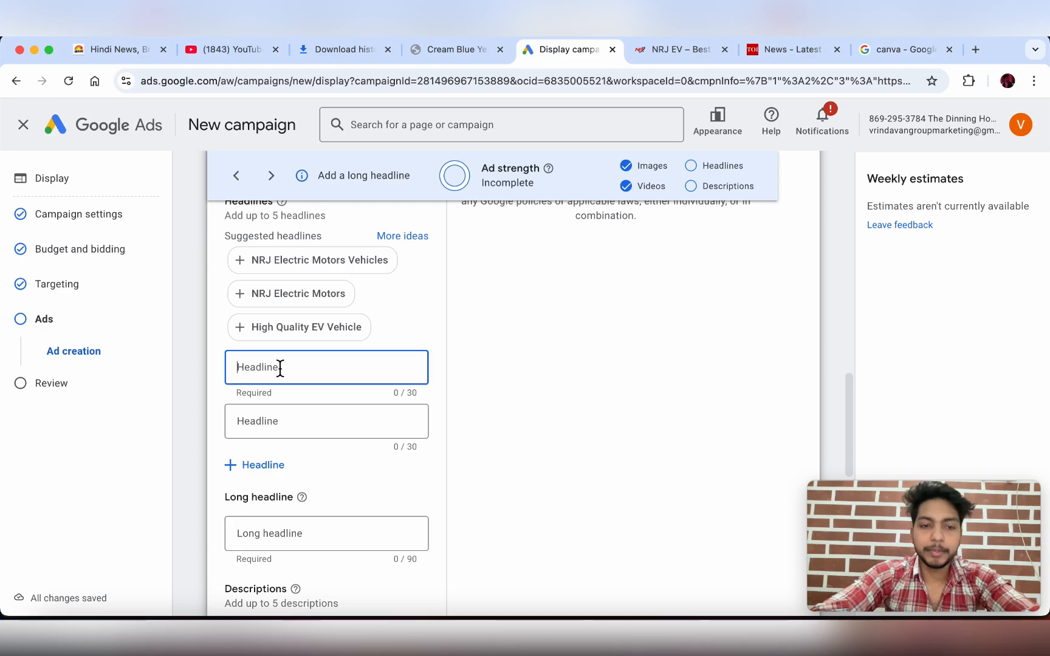
key("super+v")
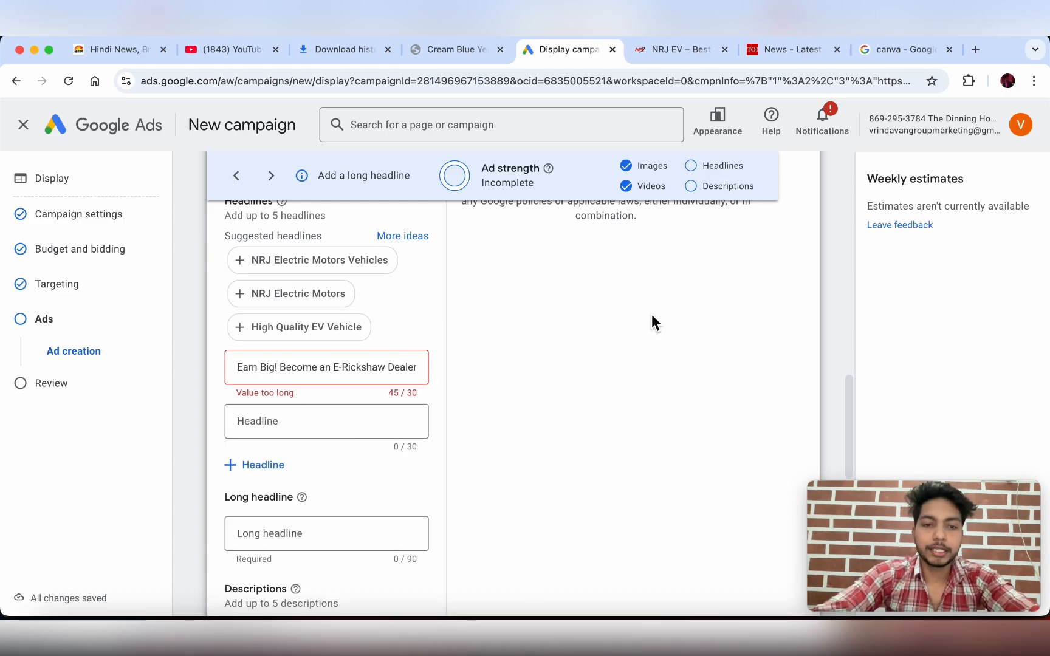
- Trim the pasted dealer headline to fit the 30-character limit
left_click(353, 366)
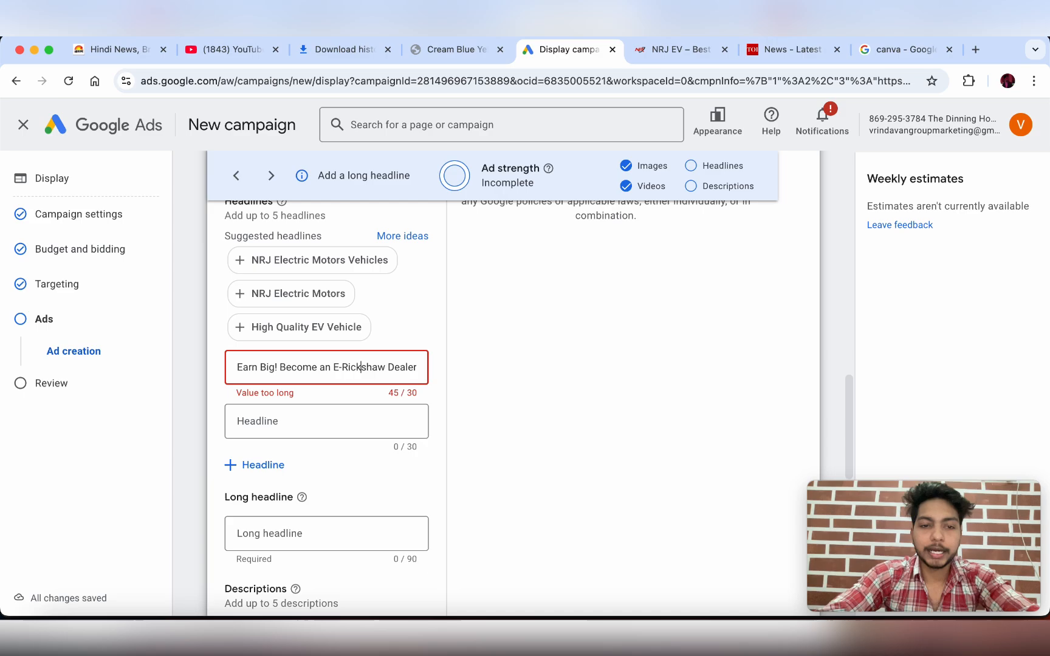
key("Right")
key("Right")
key("Right")
key("Right")
key("Right")
key("Right")
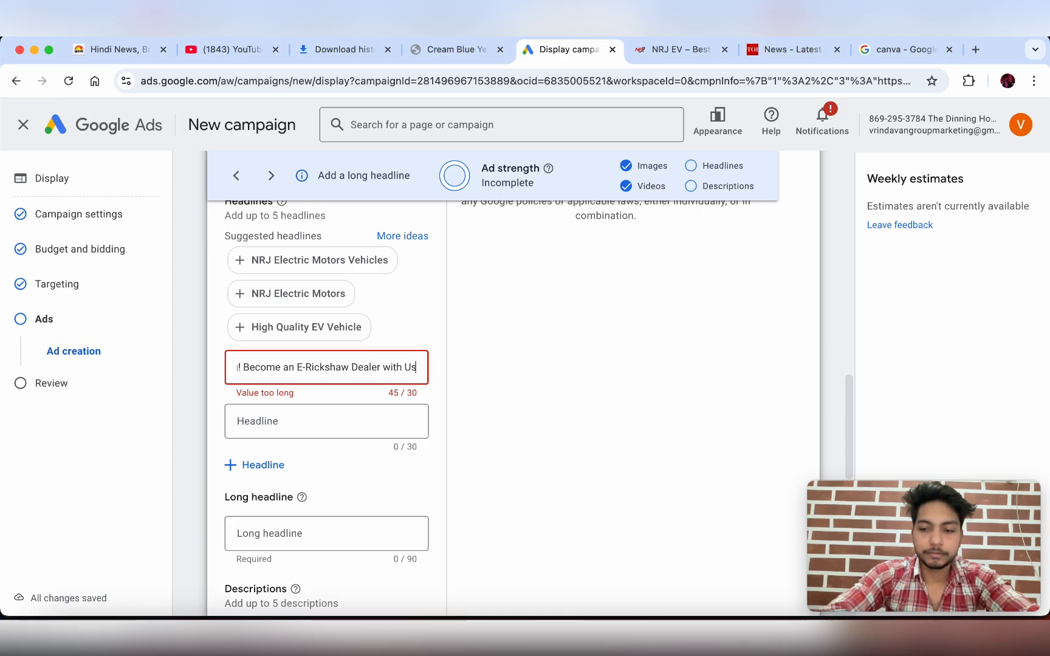
key("BackSpace")
key("BackSpace")
key("BackSpace")
key("BackSpace")
key("BackSpace")
key("BackSpace")
key("BackSpace")
key("BackSpace")
key("BackSpace")
key("BackSpace")
key("BackSpace")
key("BackSpace")
key("BackSpace")
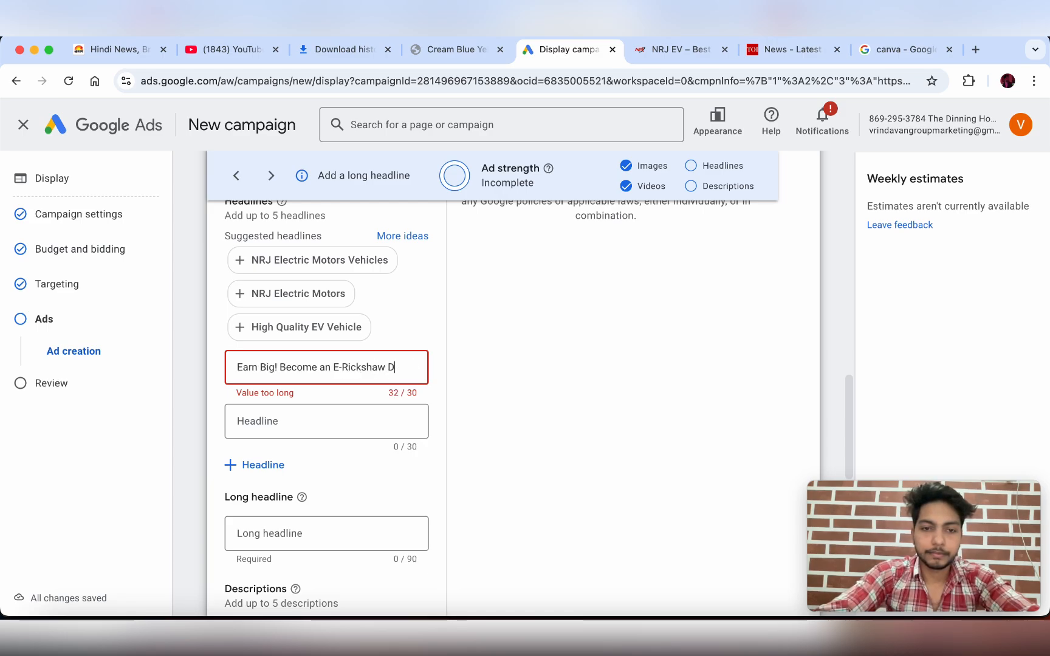
key("BackSpace")
key("BackSpace")
key("BackSpace")
key("BackSpace")
key("BackSpace")
key("BackSpace")
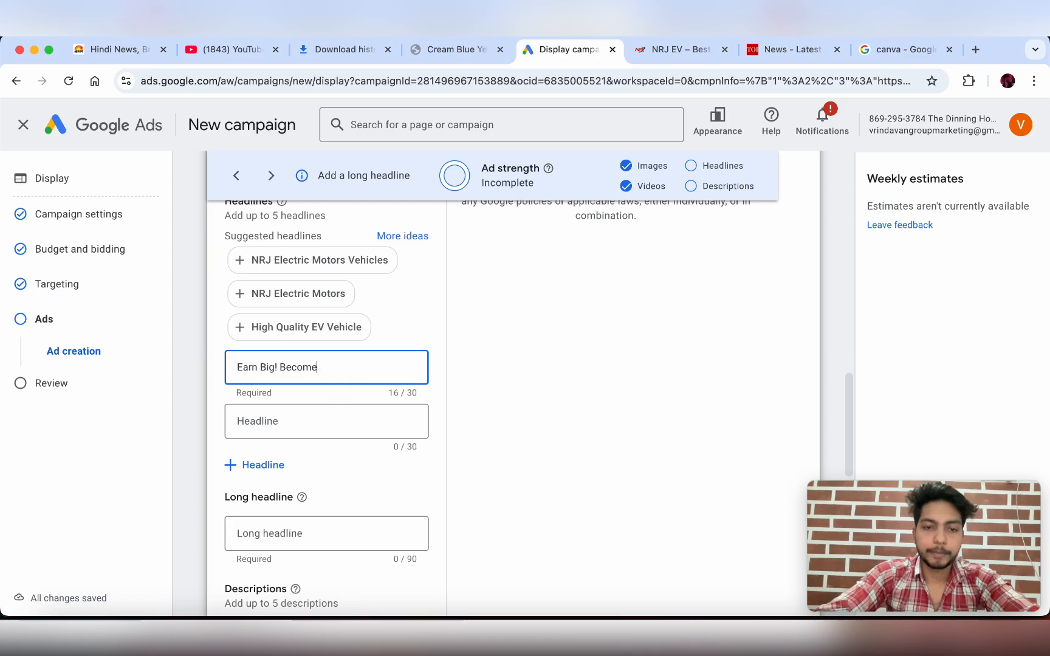
key("Caps_Lock")
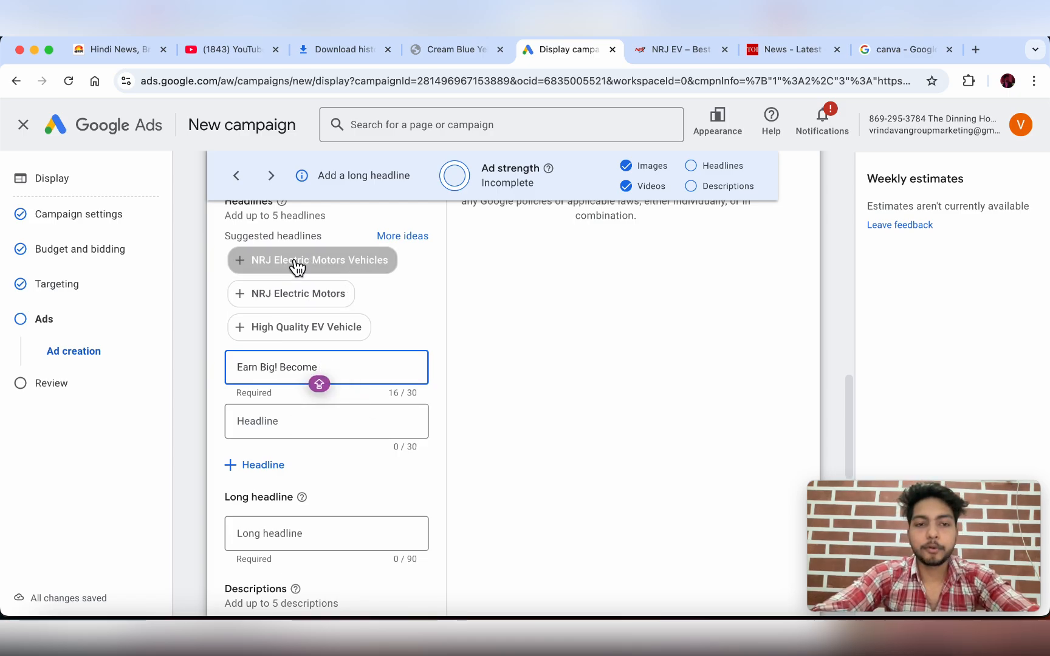
- Add suggested headlines NRJ Electric Motors Vehicles, Best E-Rickshaw, High Quality EV Vehicle and NRJ Electric Motors
left_click(256, 272)
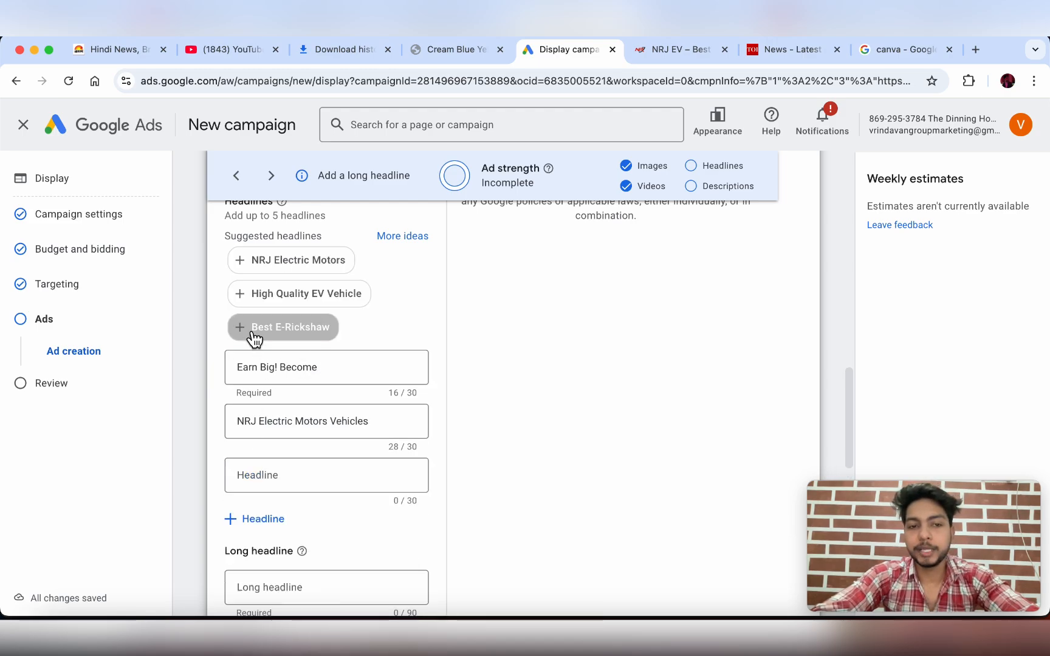
left_click(254, 339)
left_click(309, 295)
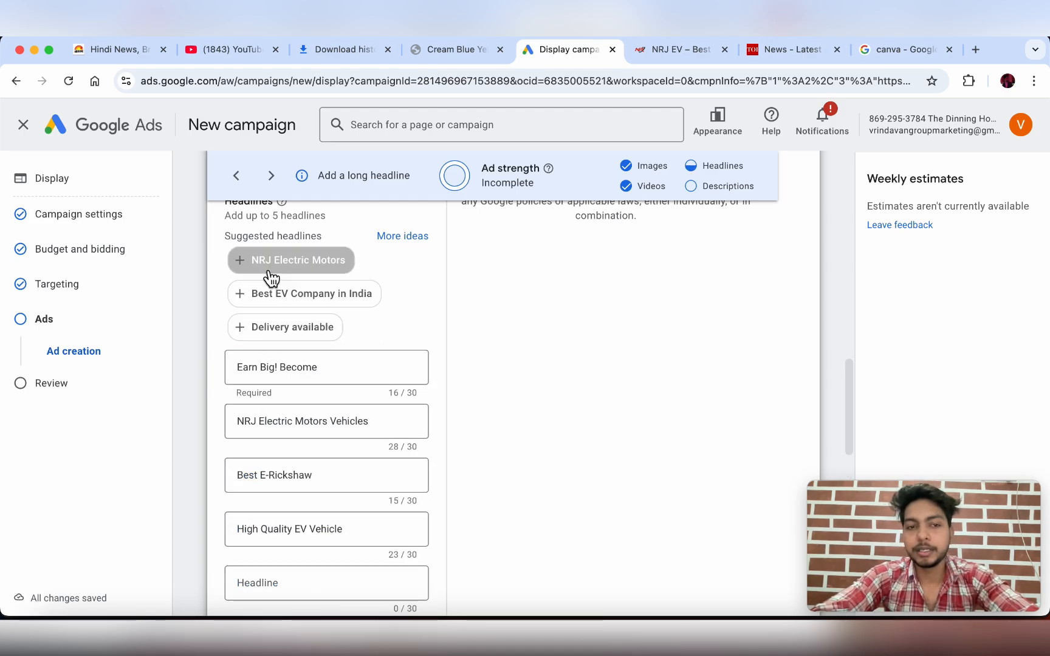
left_click(271, 278)
scroll(312, 452, "down", 2)
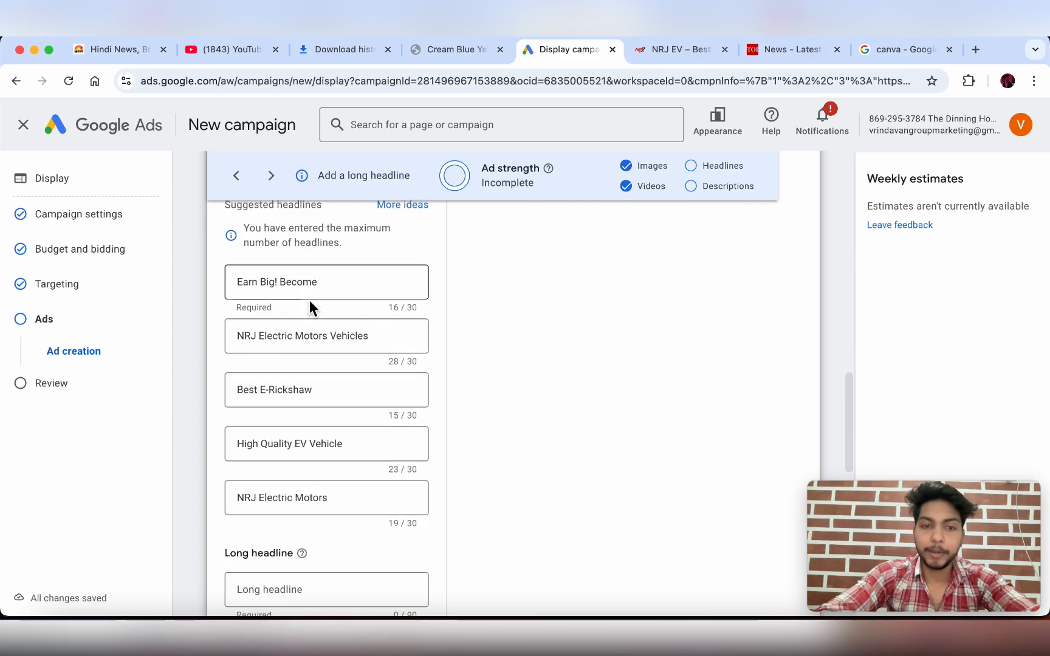
scroll(418, 514, "down", 2)
scroll(418, 514, "down", 2)
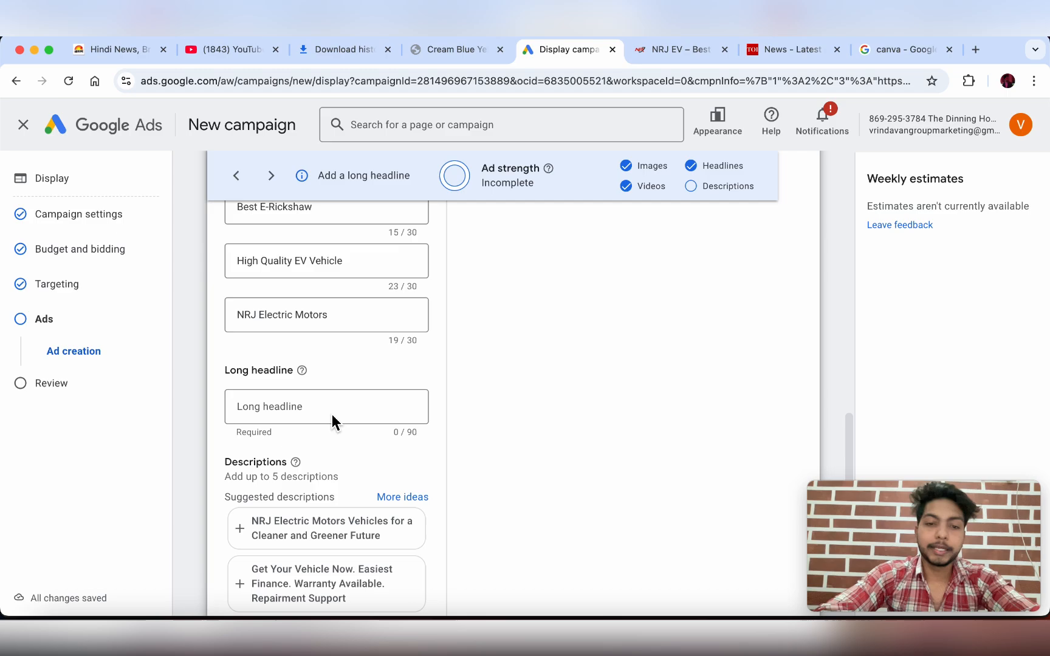
- Copy the 'Become a Dealer with North India's Best EV Manufacturer…' note line into the Long headline
left_click(891, 632)
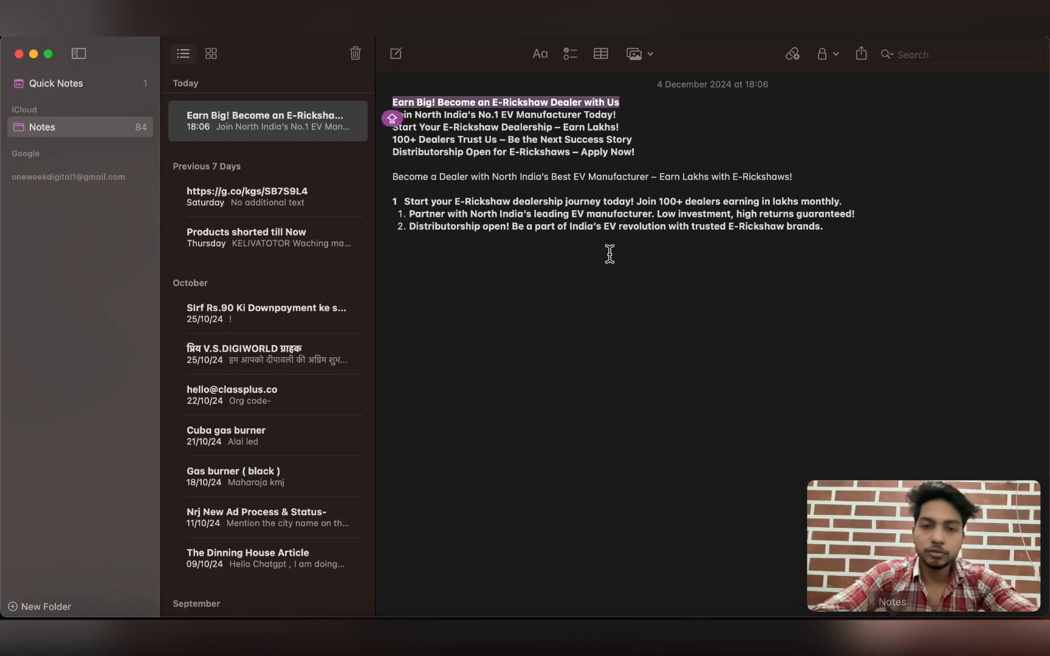
left_click(562, 270)
left_click_drag(389, 182, 462, 172)
left_click(808, 173)
left_click(425, 191)
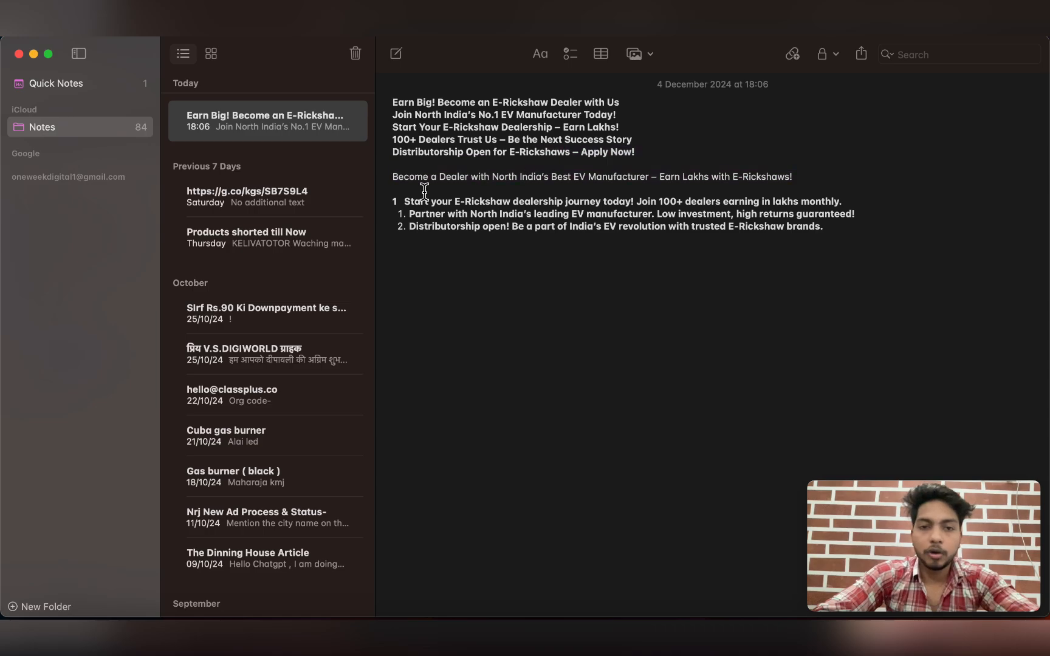
triple_click(385, 180)
key("super+c")
key("Caps_Lock")
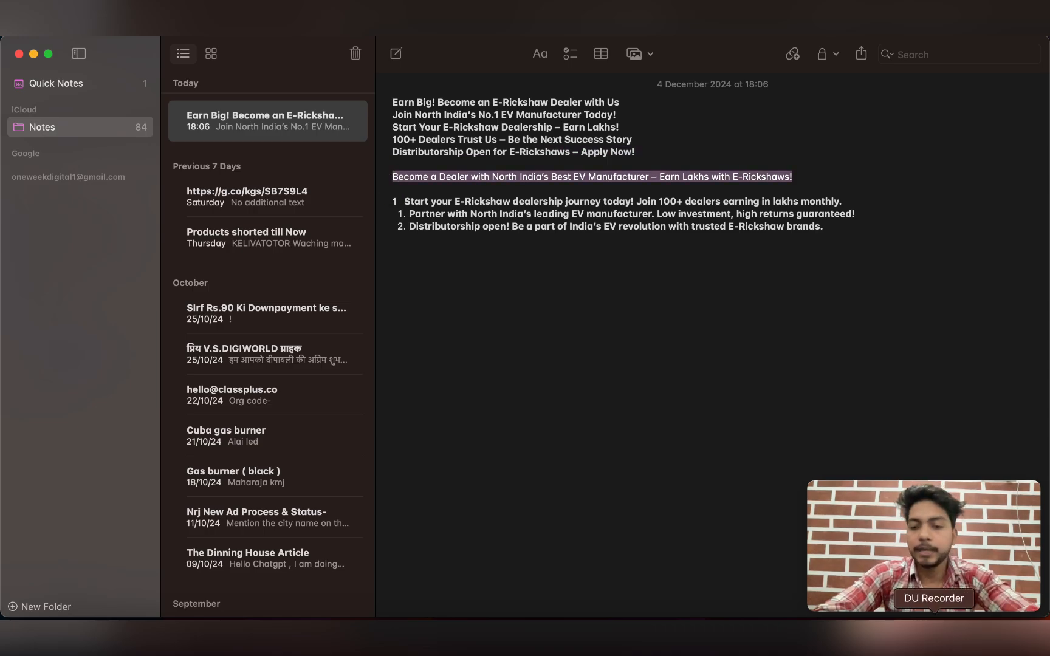
left_click(811, 635)
left_click(298, 410)
key("super+v")
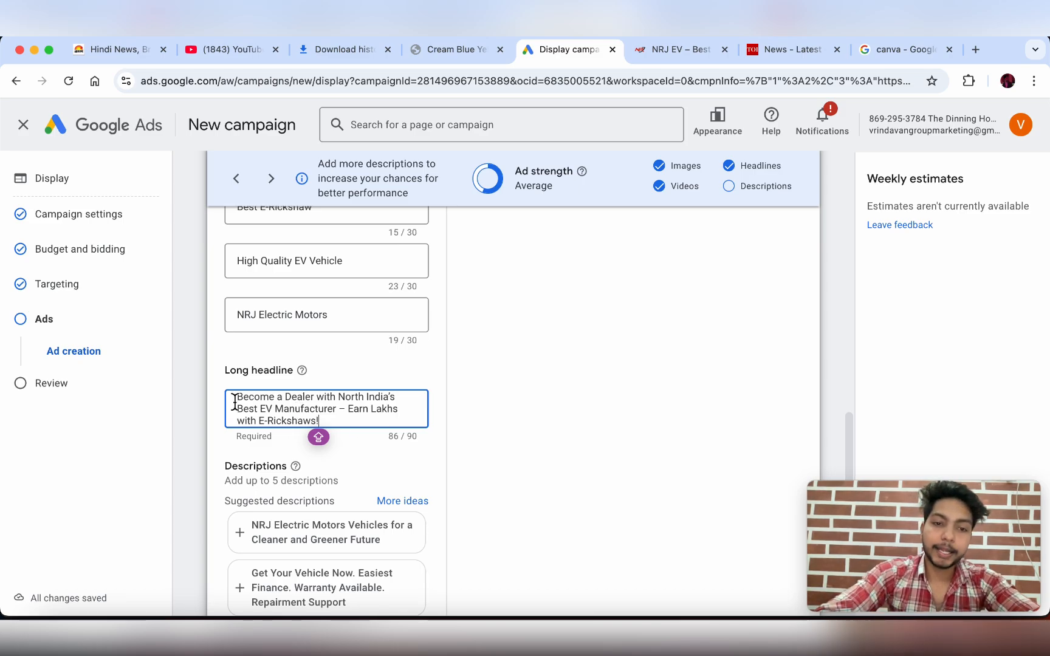
- Add the suggested descriptions 'NRJ Electric Motors Vehicles for a Cleaner…' and 'Nrj Ev – Best EV Company in India'
scroll(336, 428, "down", 2)
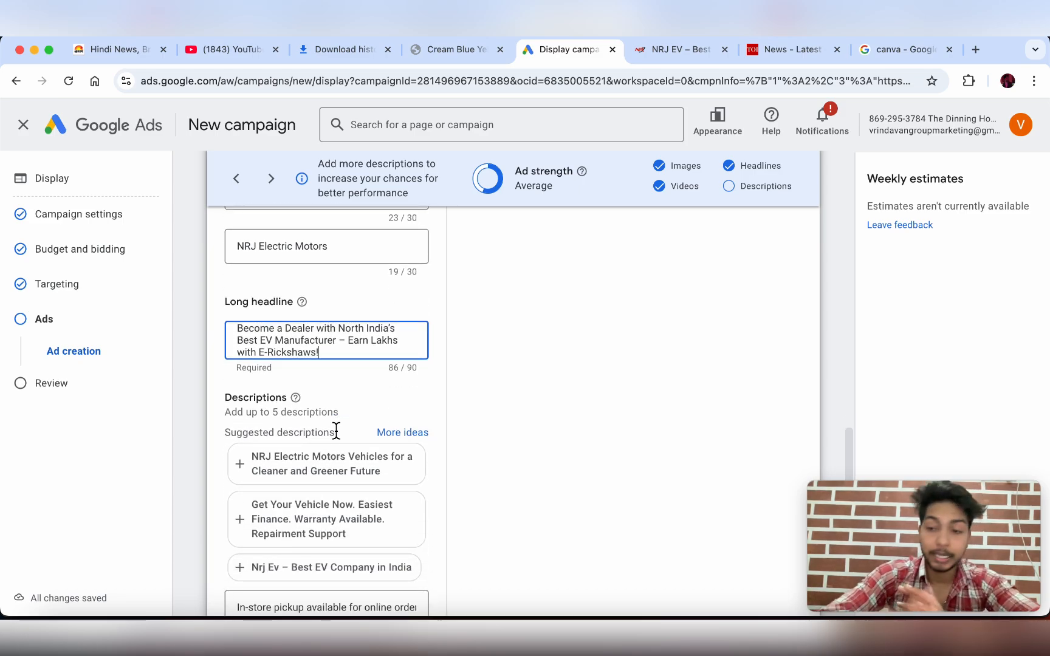
scroll(337, 431, "down", 1)
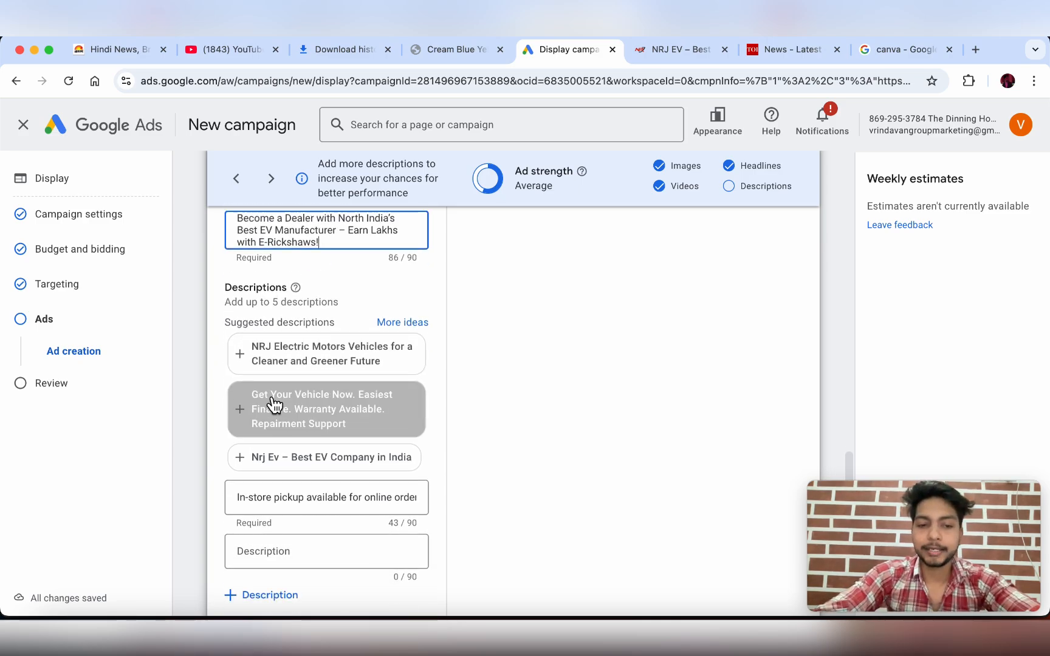
scroll(269, 402, "down", 2)
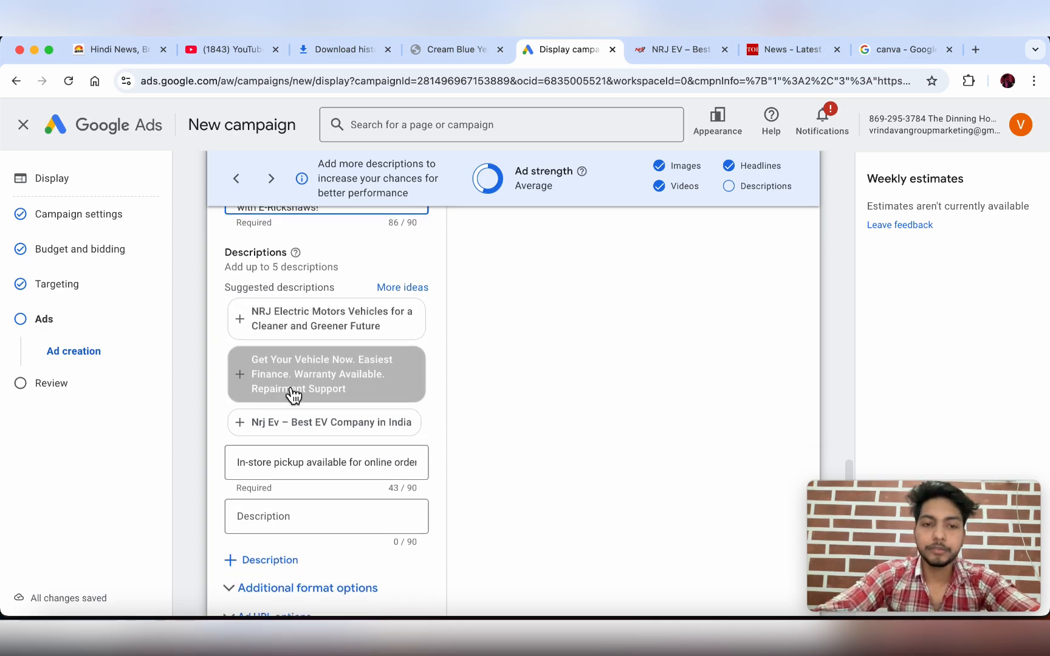
left_click(280, 322)
left_click(254, 371)
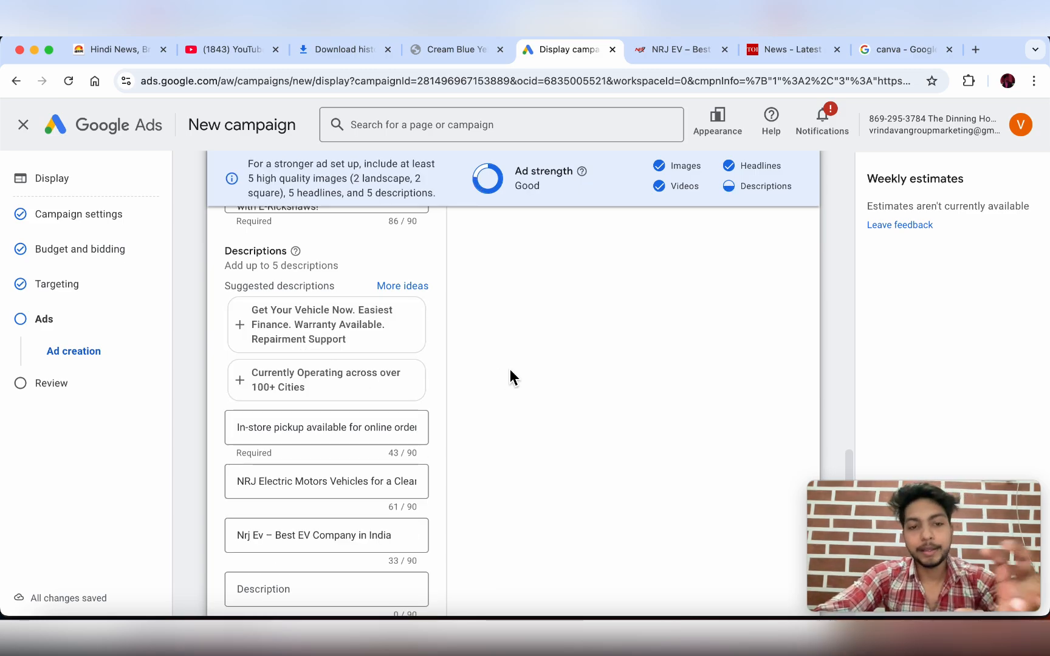
scroll(509, 370, "up", 15)
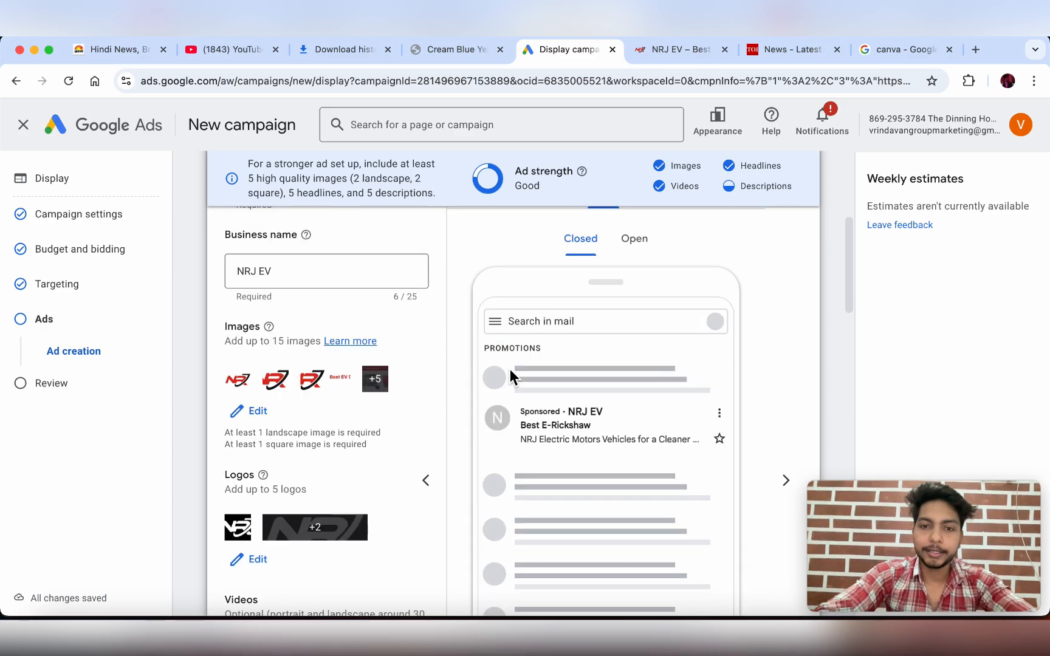
scroll(510, 372, "up", 5)
scroll(478, 406, "down", 15)
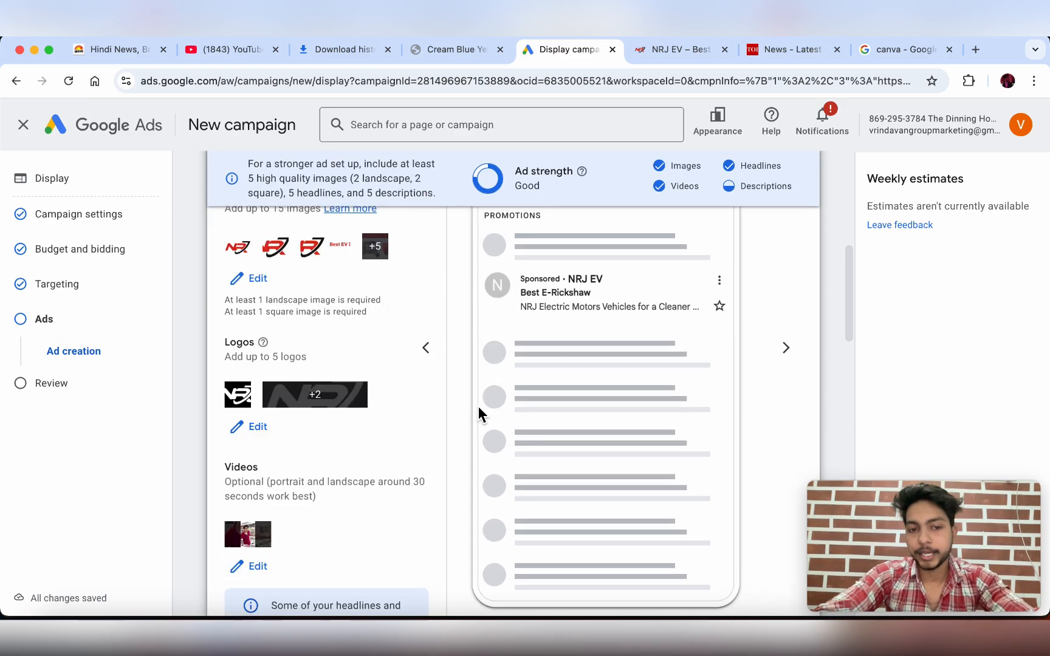
scroll(478, 406, "down", 3)
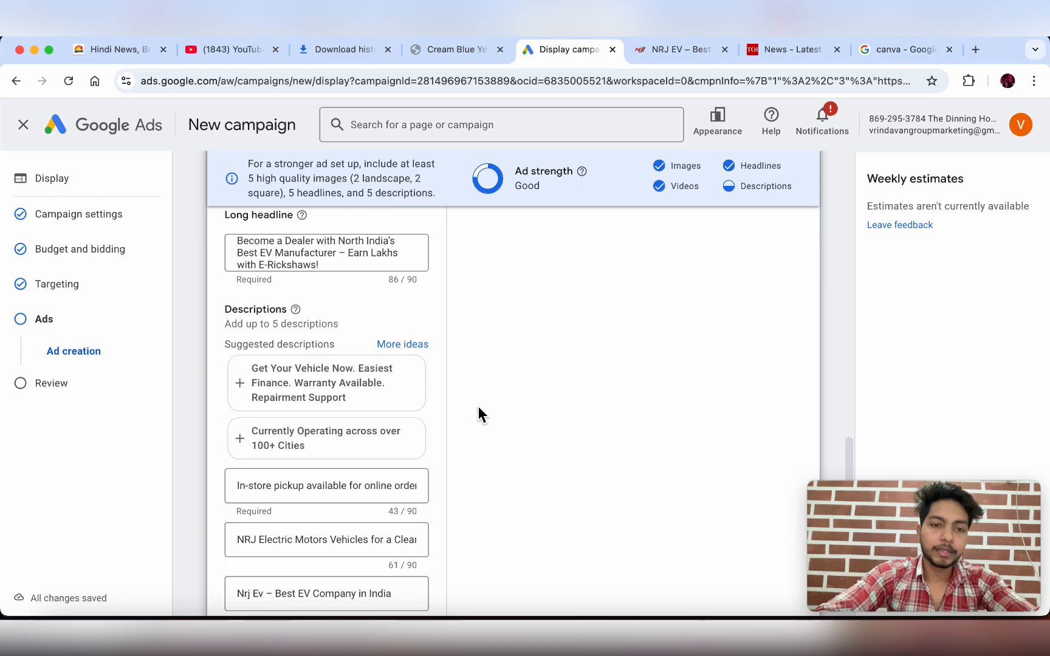
scroll(341, 395, "down", 3)
scroll(340, 390, "down", 3)
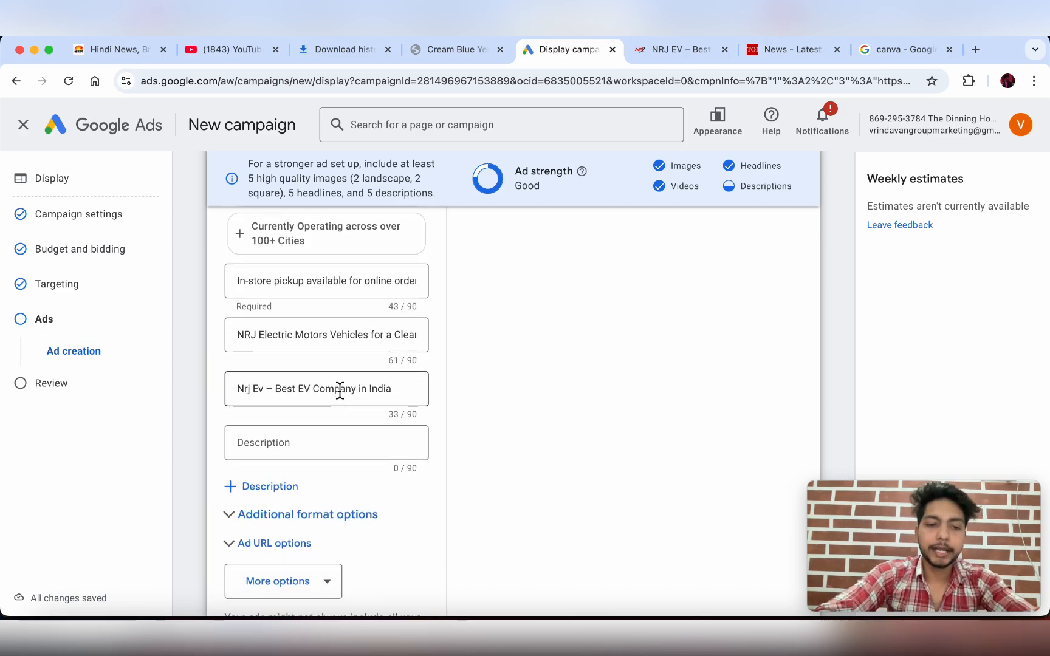
- Expand Additional format options and check that asset enhancements, auto-generated video and native formats are ticked
left_click(273, 399)
scroll(273, 400, "down", 2)
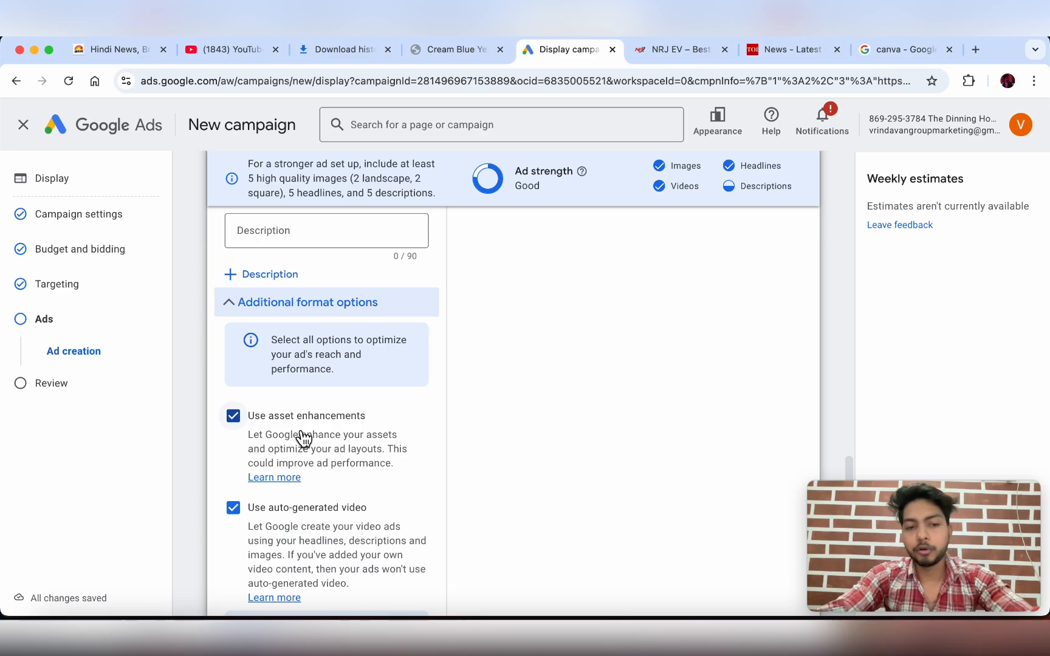
scroll(304, 437, "down", 2)
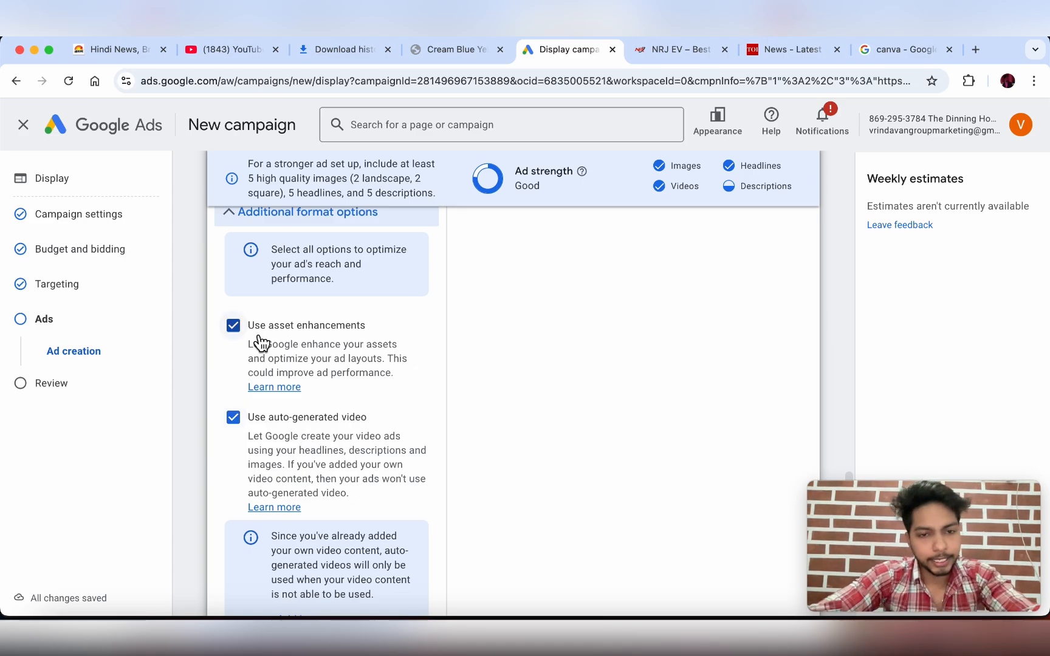
scroll(322, 438, "down", 5)
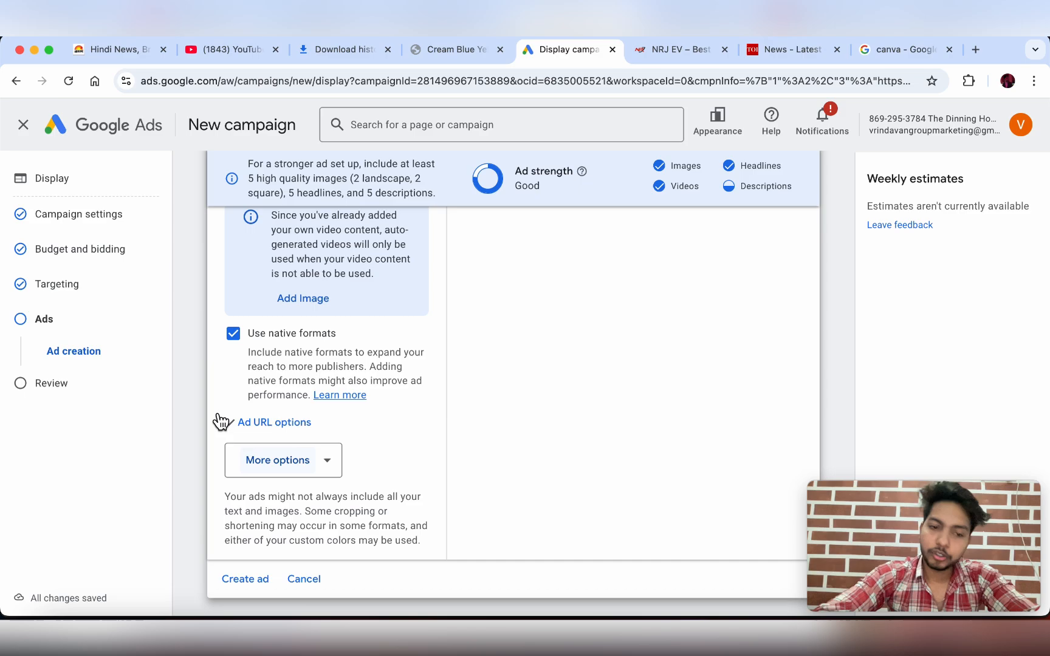
scroll(358, 339, "up", 15)
scroll(534, 311, "down", 2)
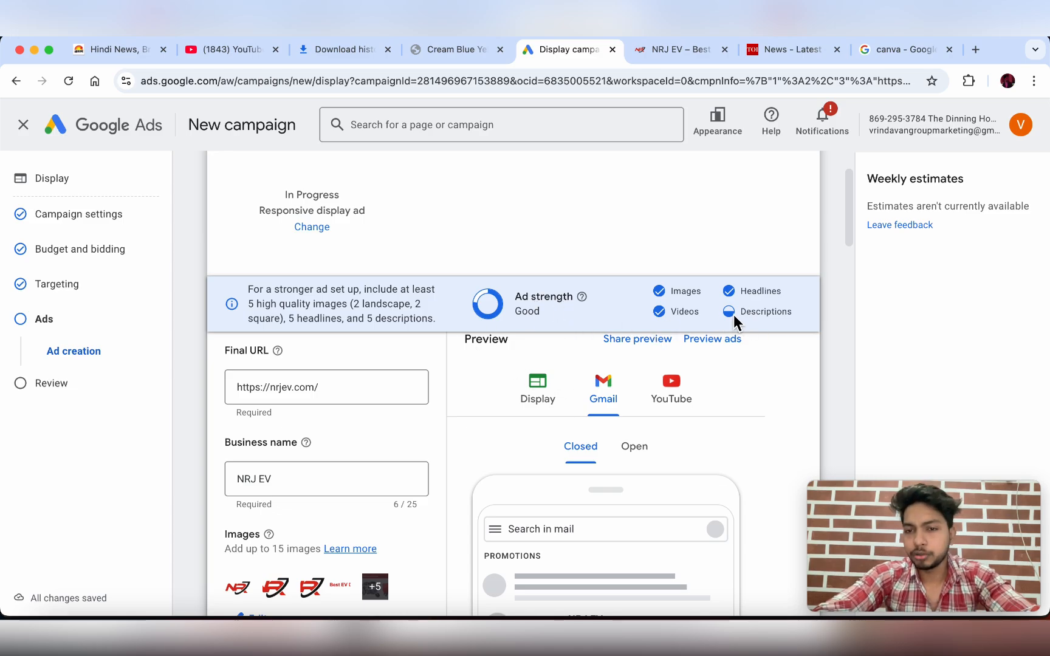
scroll(479, 367, "down", 4)
scroll(479, 368, "down", 15)
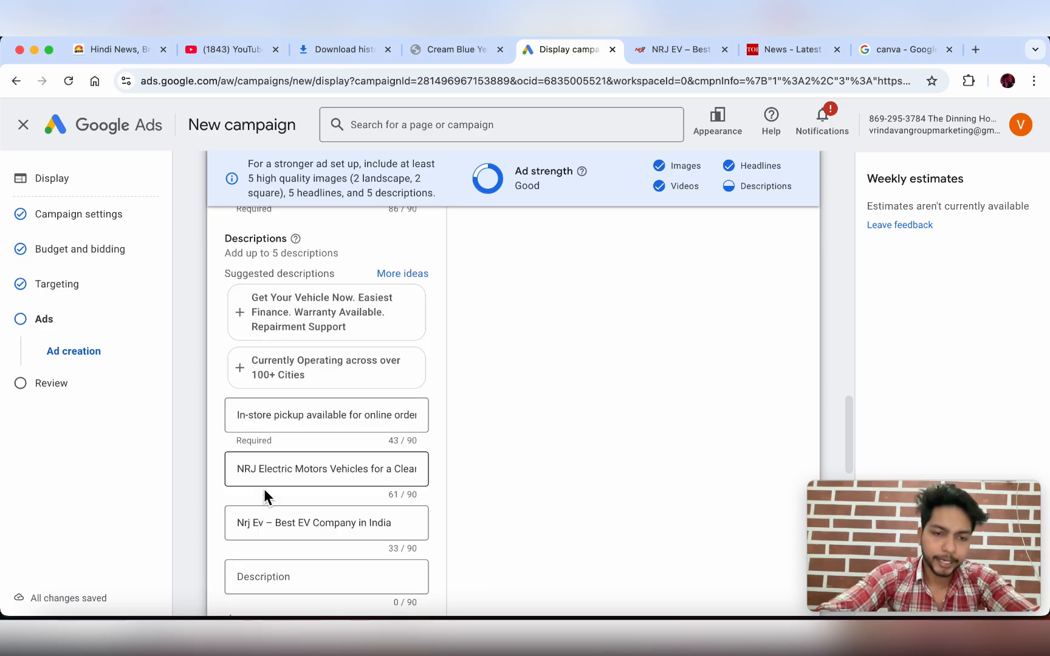
- Add the description 'Best E-Rickshaw Company'
scroll(280, 535, "down", 2)
scroll(279, 555, "down", 1)
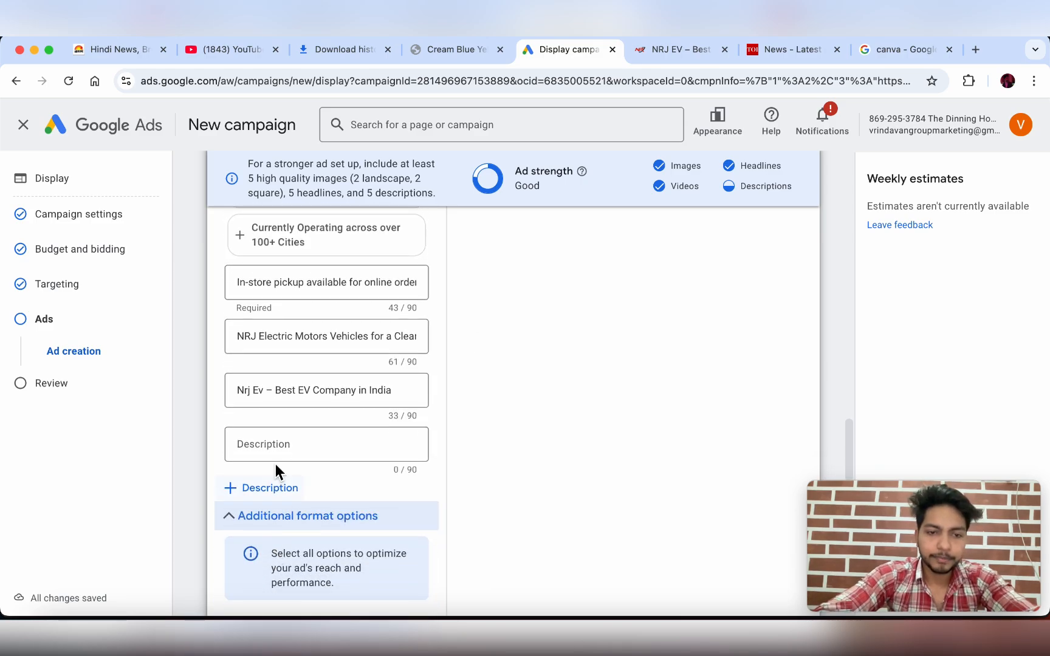
left_click(276, 451)
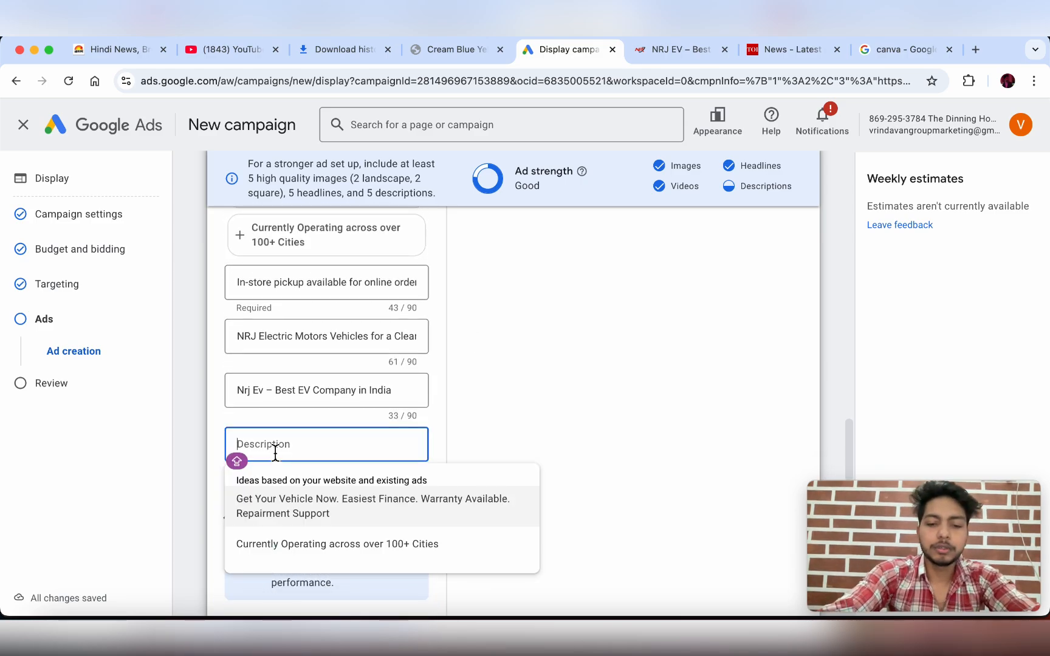
type("eran")
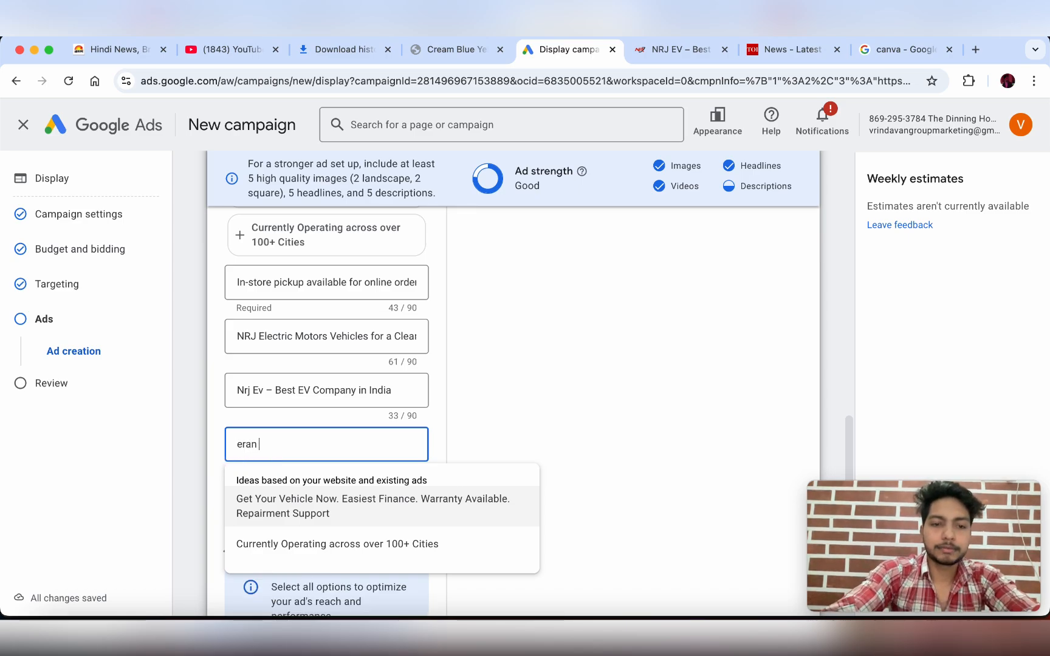
key("BackSpace")
type("E")
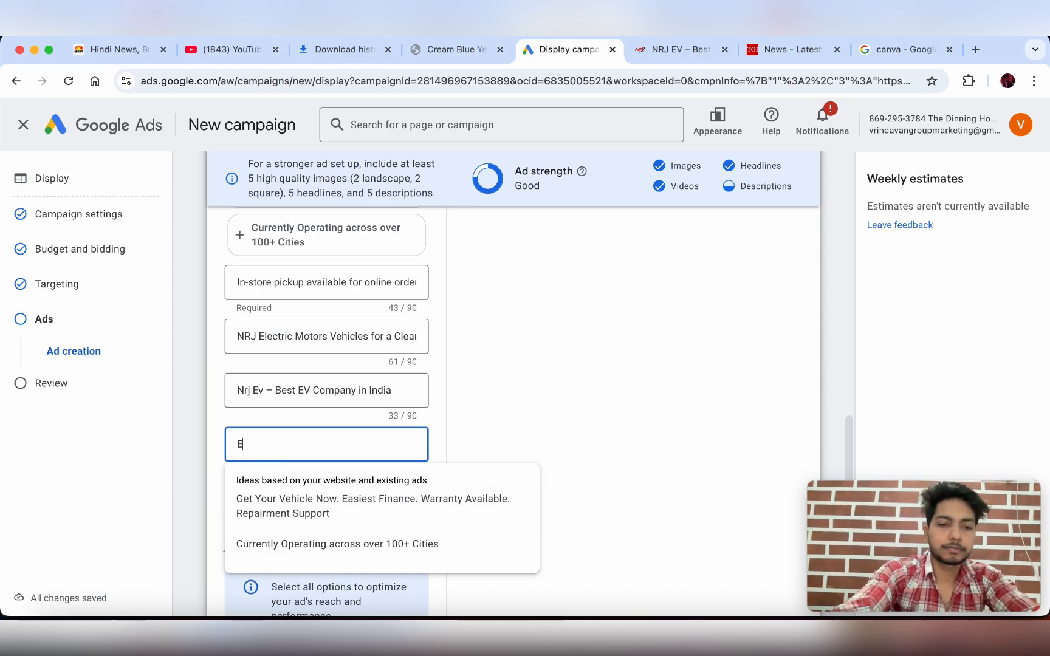
type("ar\\")
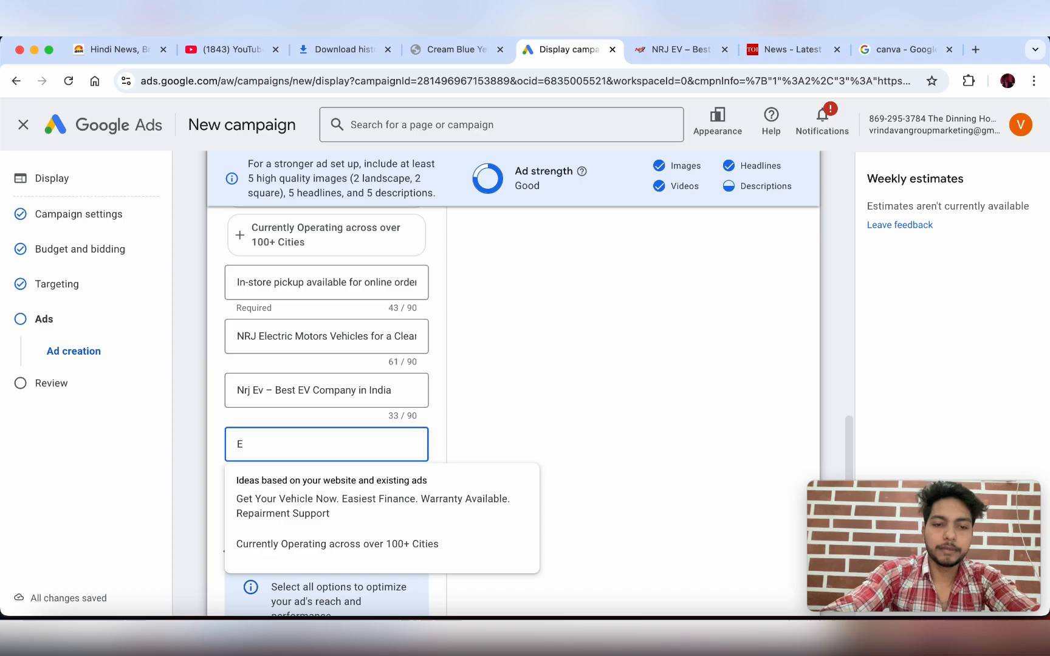
type("Best ")
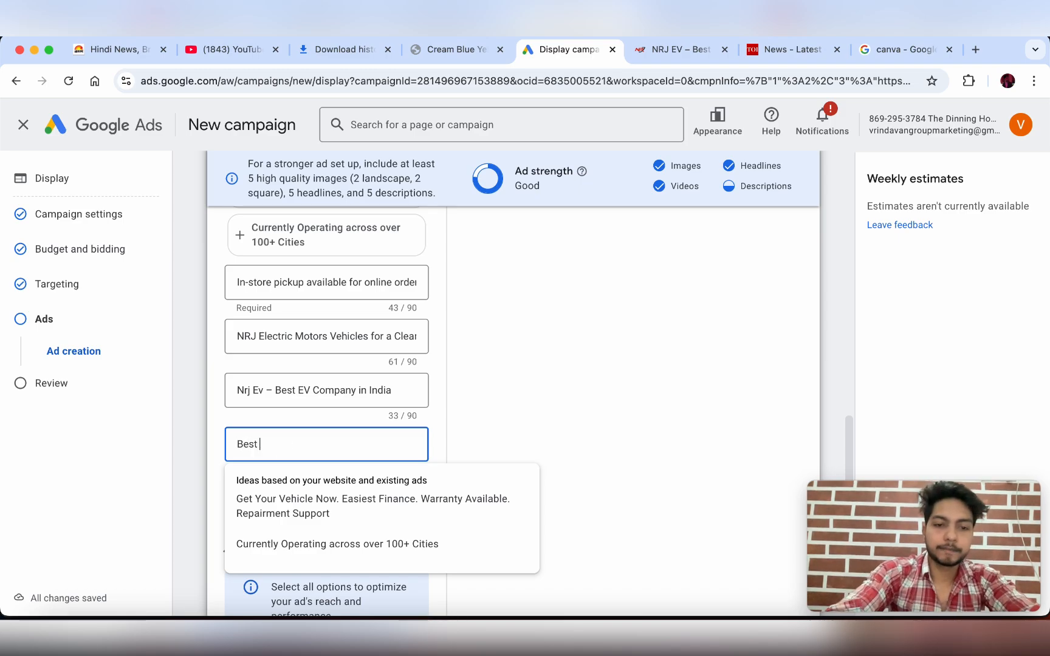
type("E-")
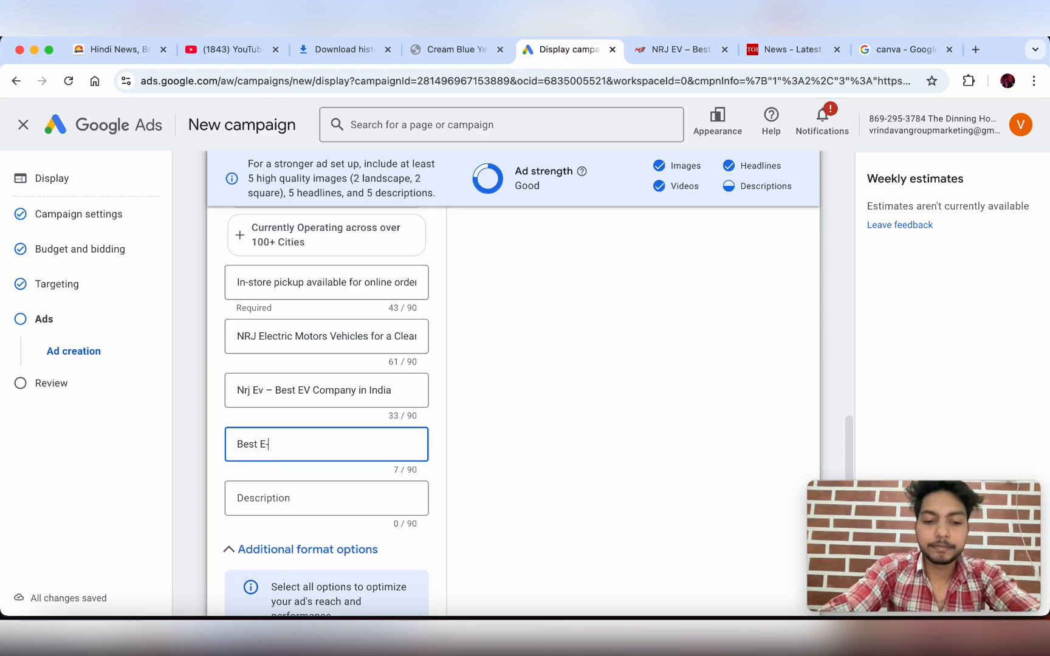
type("Ric")
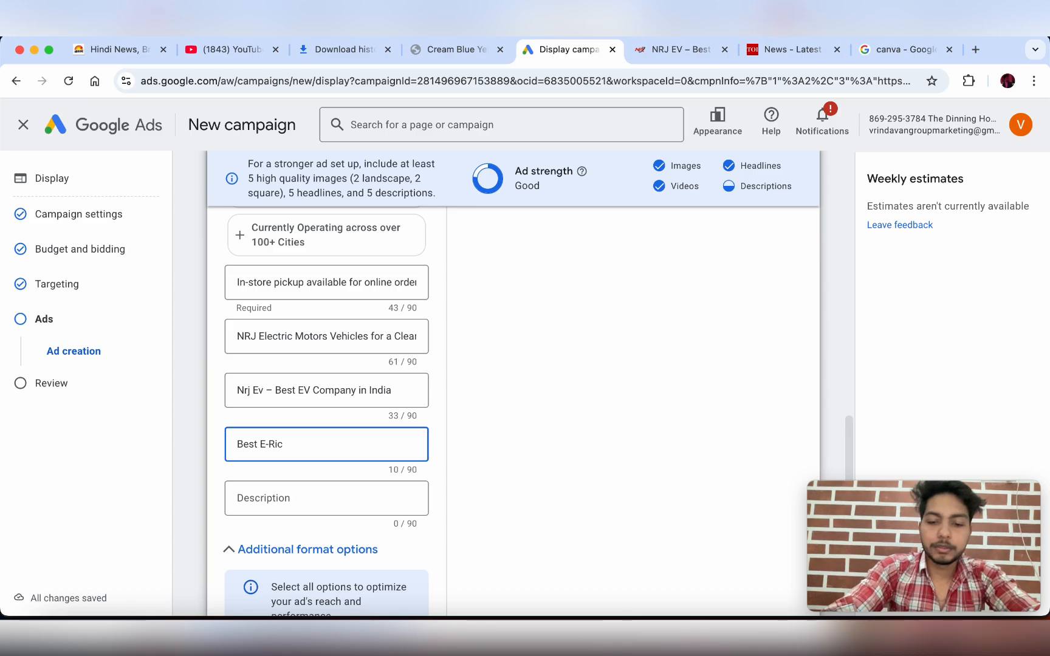
type("kshaw Comp")
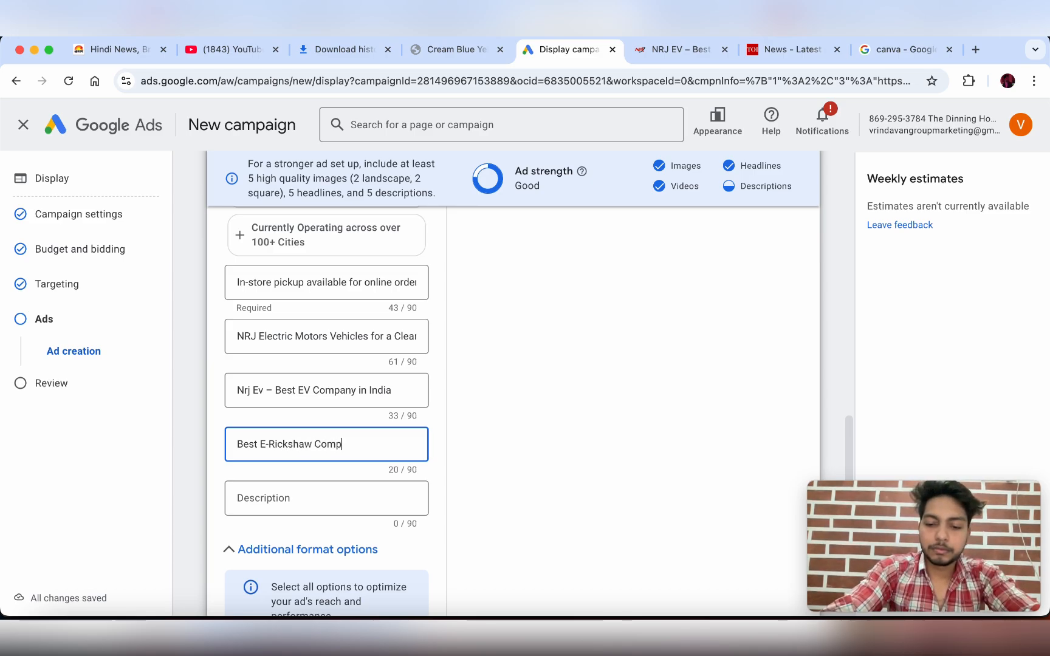
type("any")
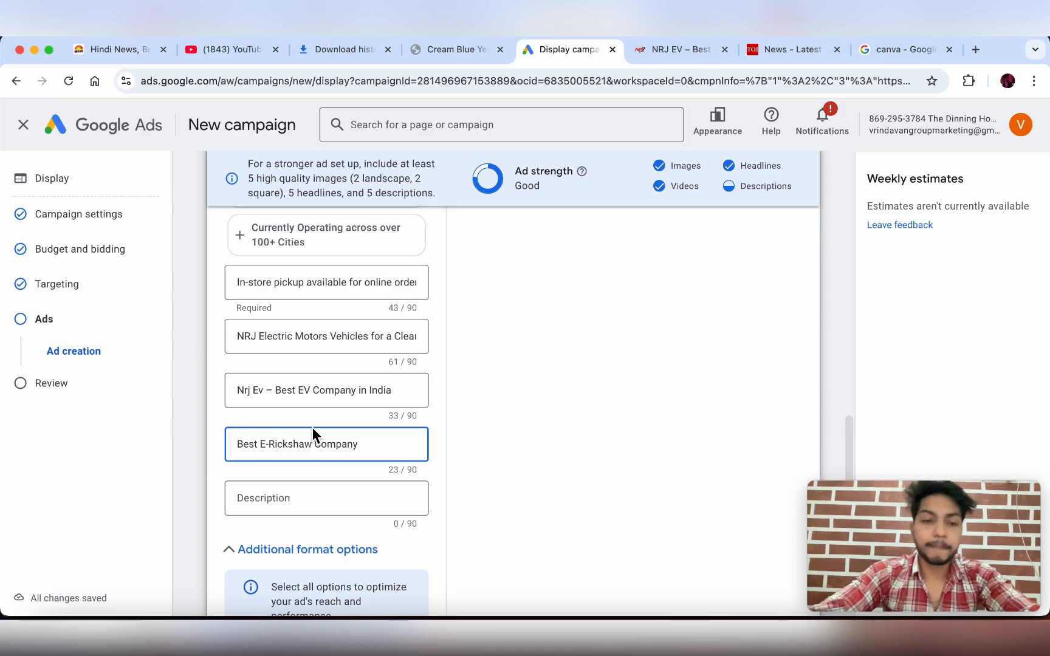
- Fill the fifth description with the suggested 'Get Your Vehicle Now. Easiest Finance…' line
scroll(421, 431, "down", 2)
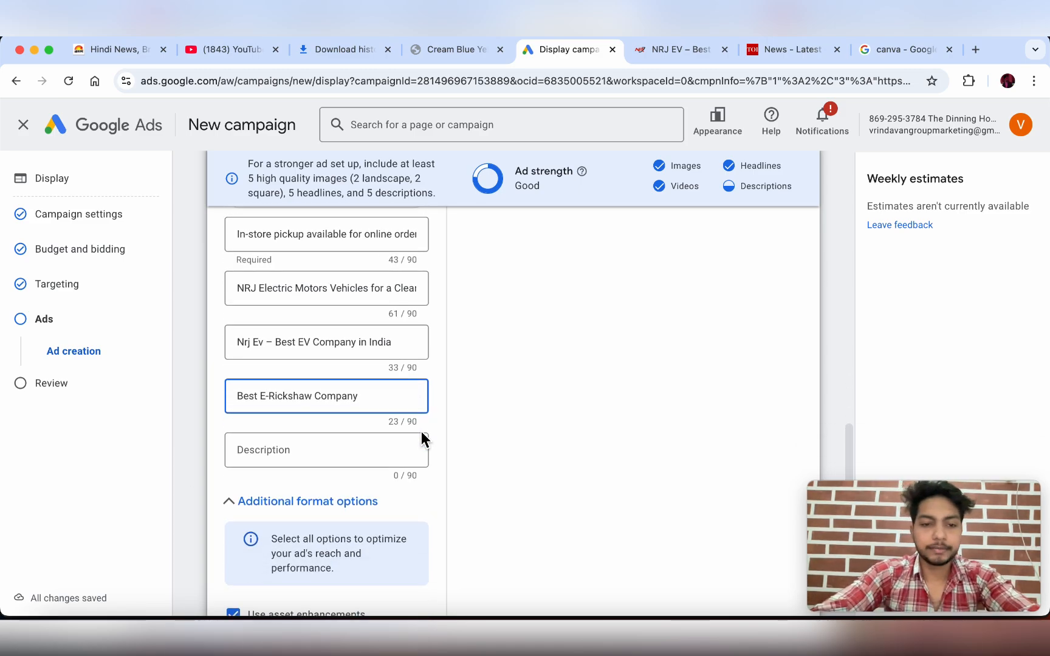
left_click(290, 449)
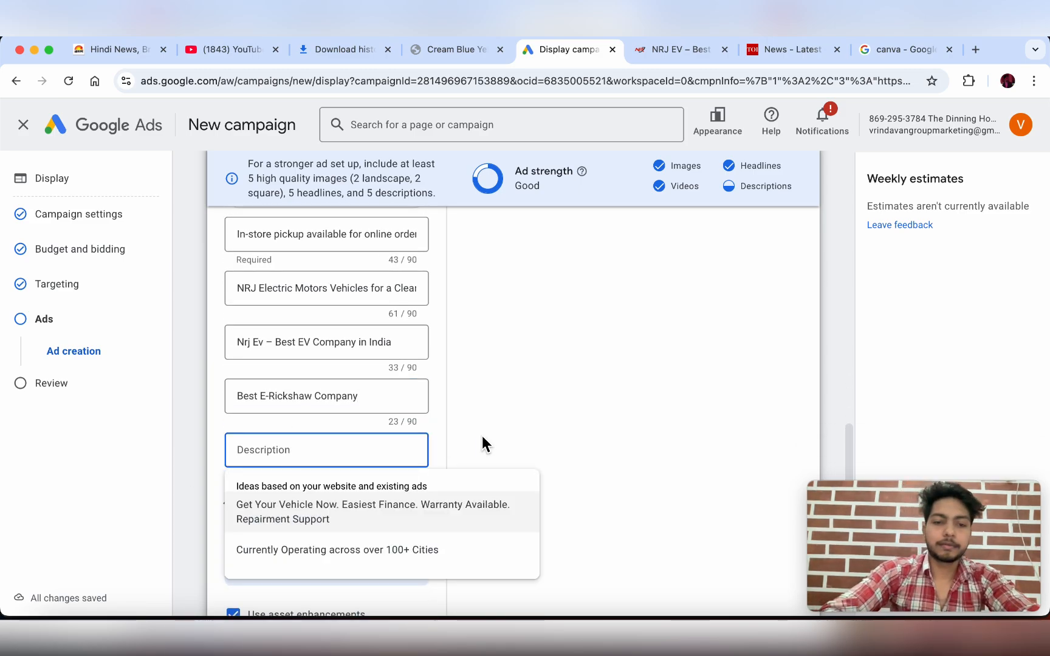
left_click(301, 527)
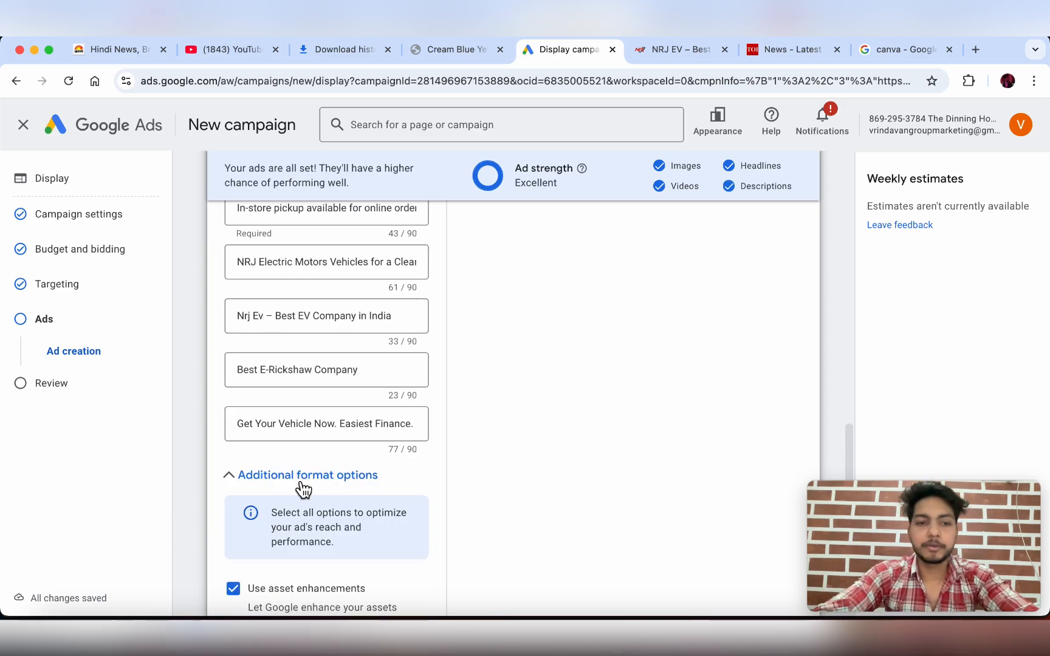
- Compare the ad with the NRJ EV website, then preview it as a Display ad
scroll(316, 435, "down", 10)
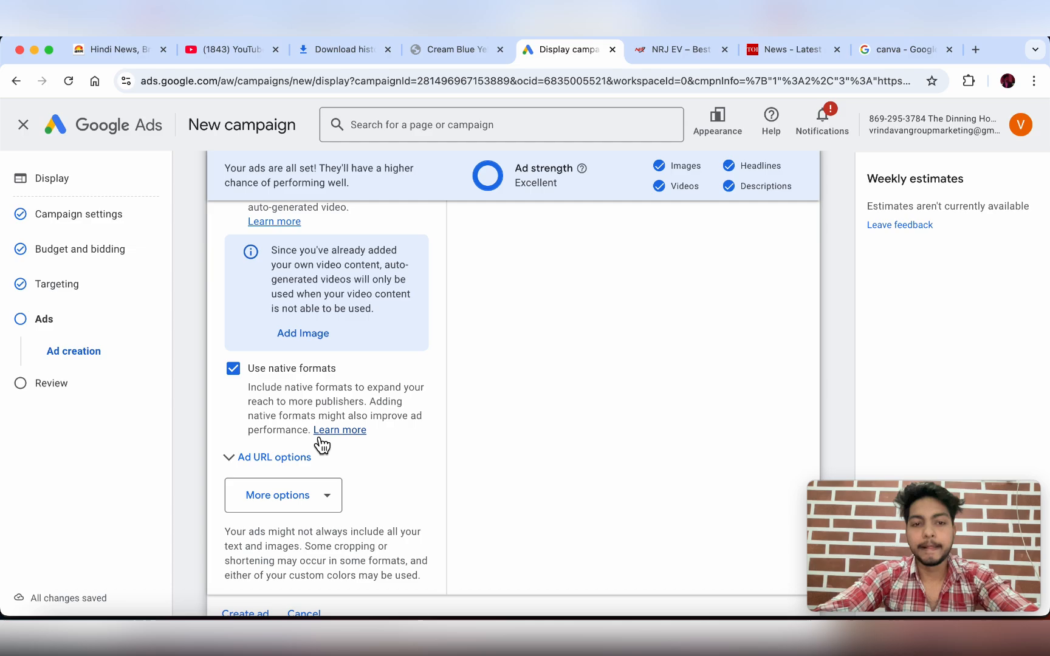
scroll(322, 445, "up", 15)
scroll(555, 389, "down", 2)
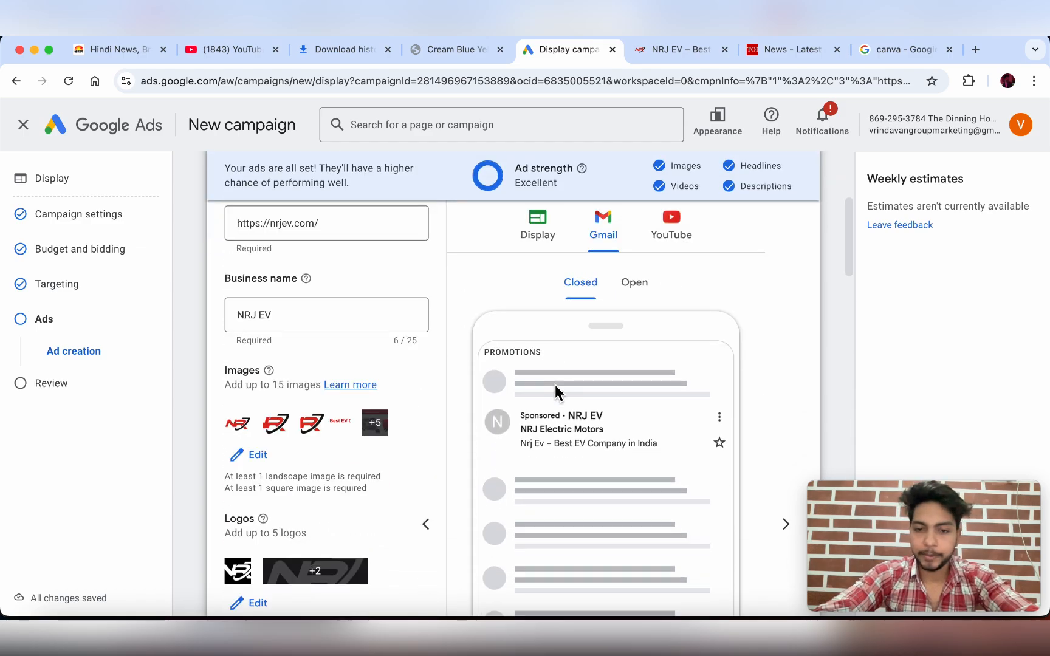
scroll(555, 388, "down", 2)
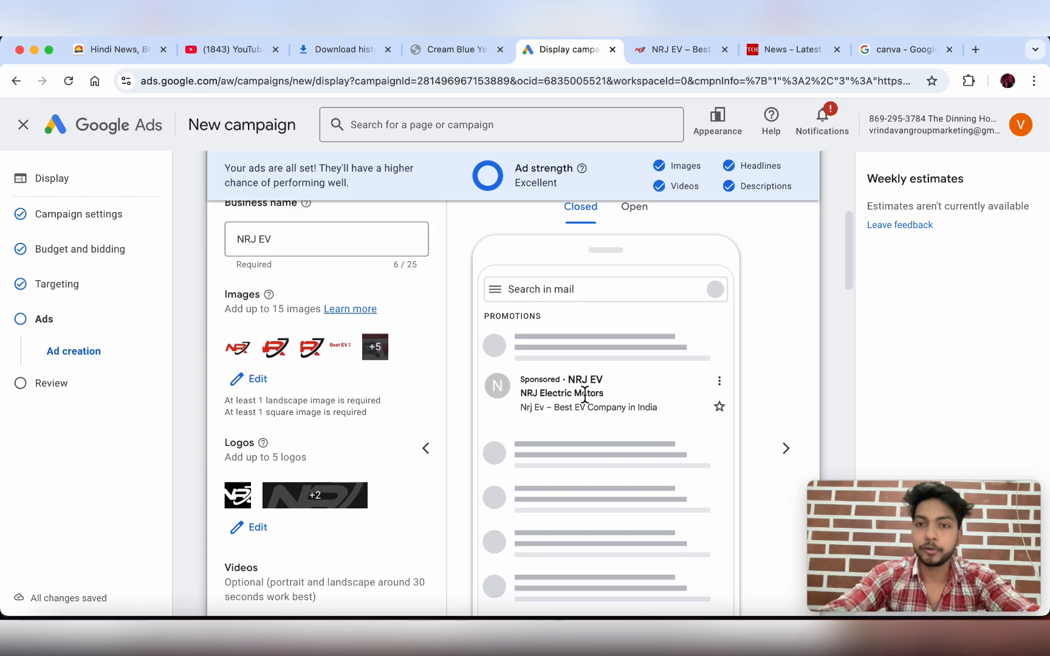
left_click(663, 60)
scroll(537, 402, "up", 10)
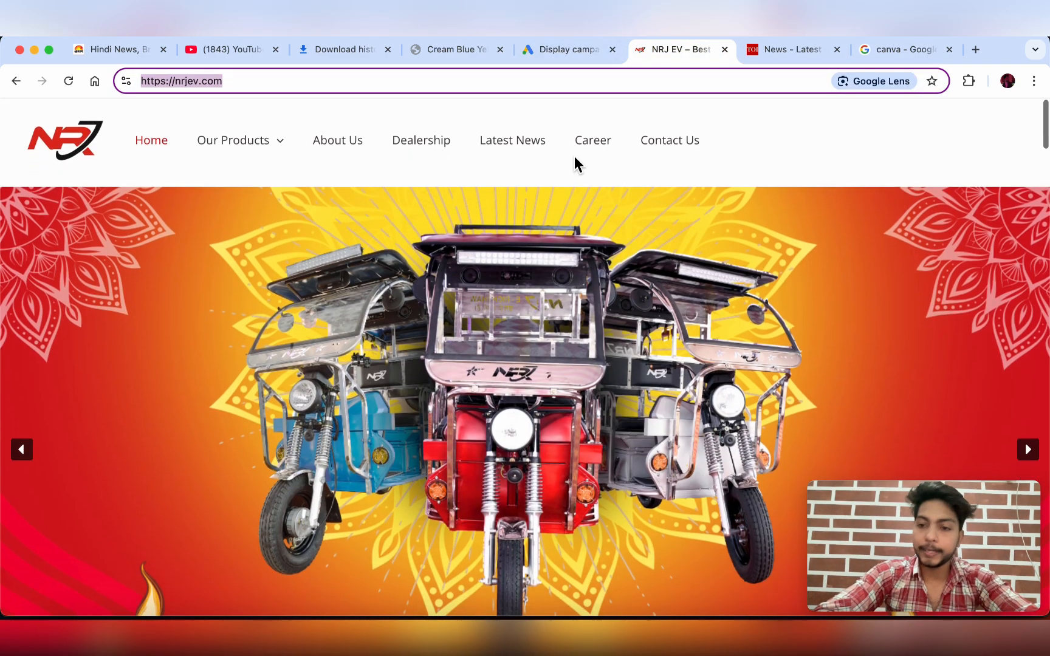
left_click(557, 58)
scroll(600, 424, "up", 3)
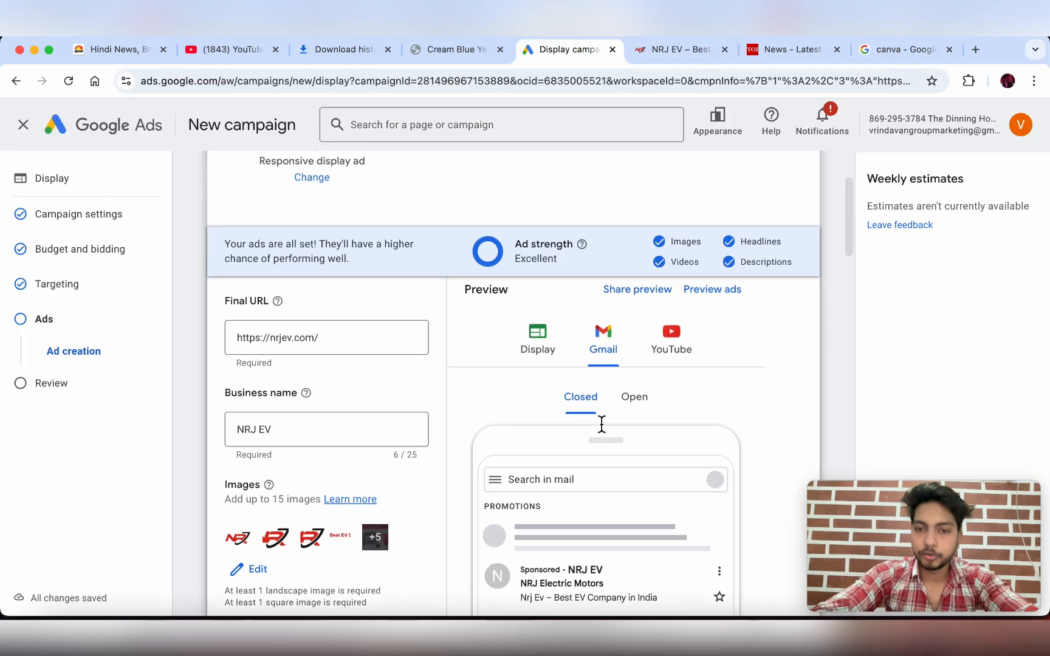
left_click(553, 346)
- Check the NRJ EV website again, then preview the ad as a YouTube ad
scroll(549, 345, "down", 3)
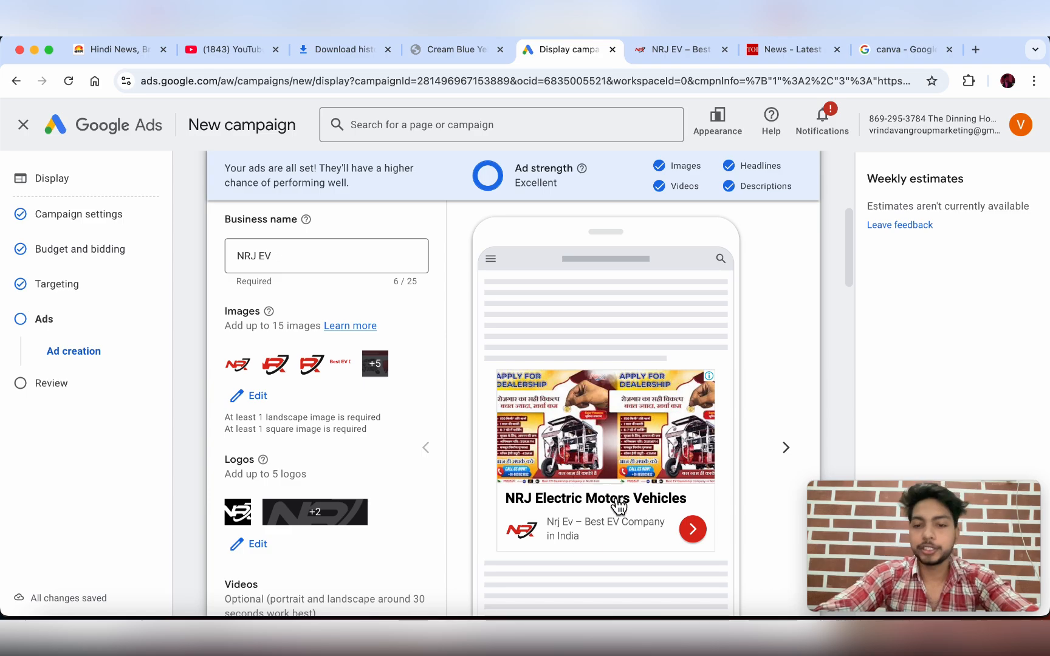
scroll(567, 536, "down", 2)
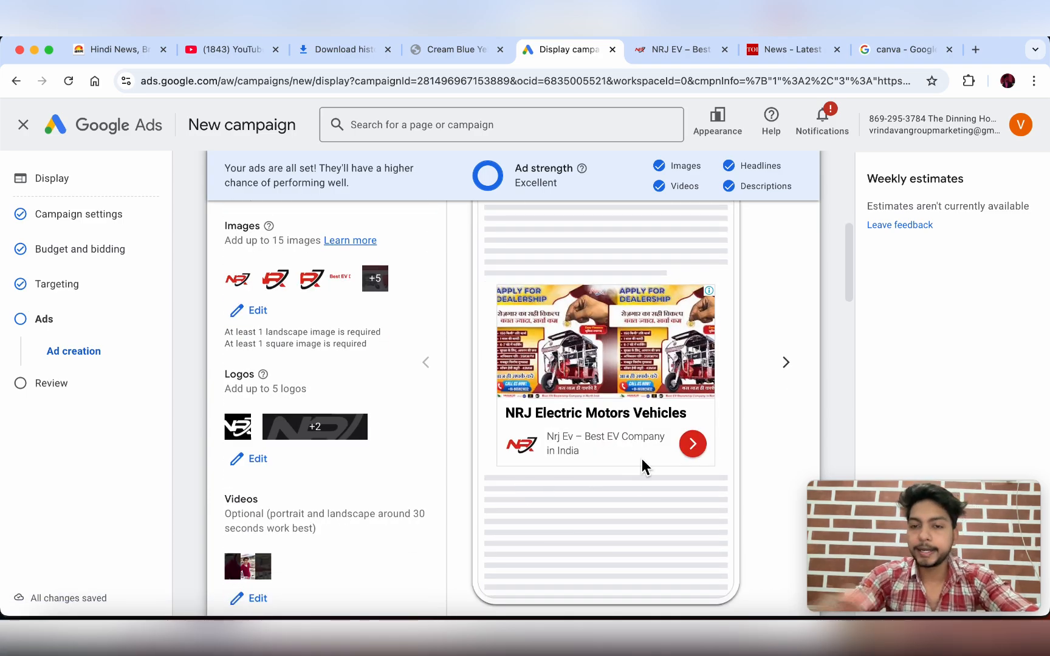
left_click(662, 49)
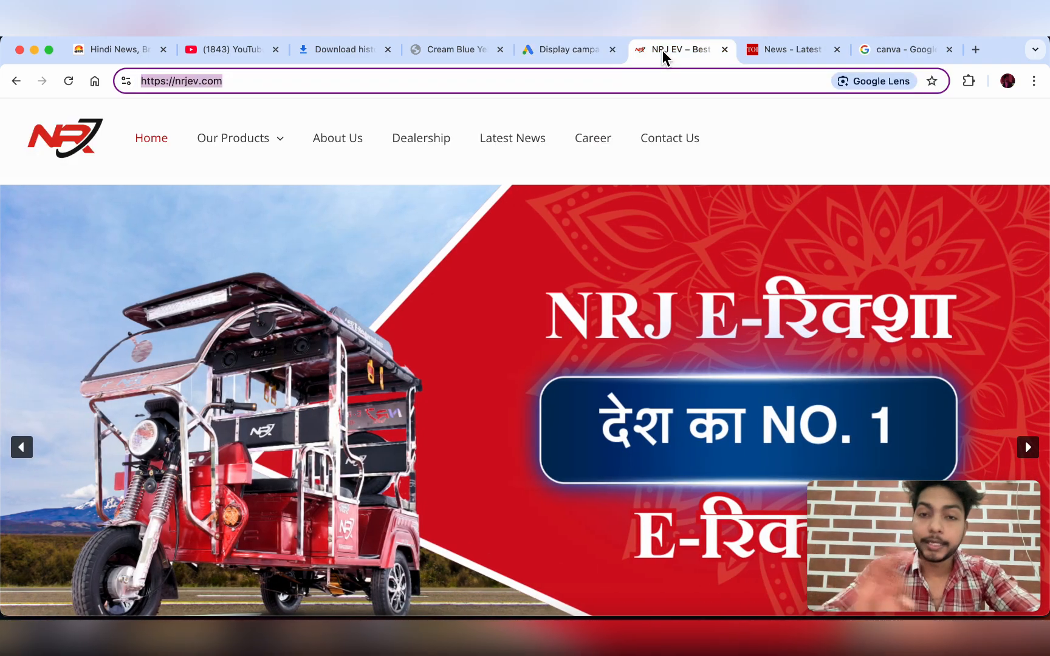
left_click(575, 49)
scroll(610, 291, "up", 3)
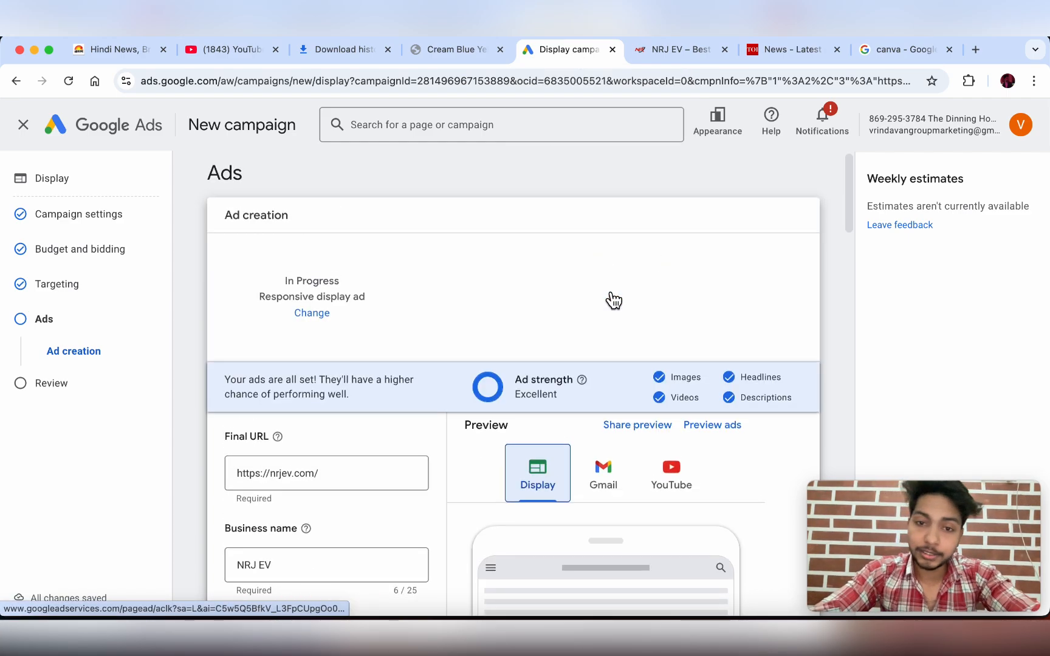
scroll(613, 299, "down", 6)
scroll(672, 241, "up", 1)
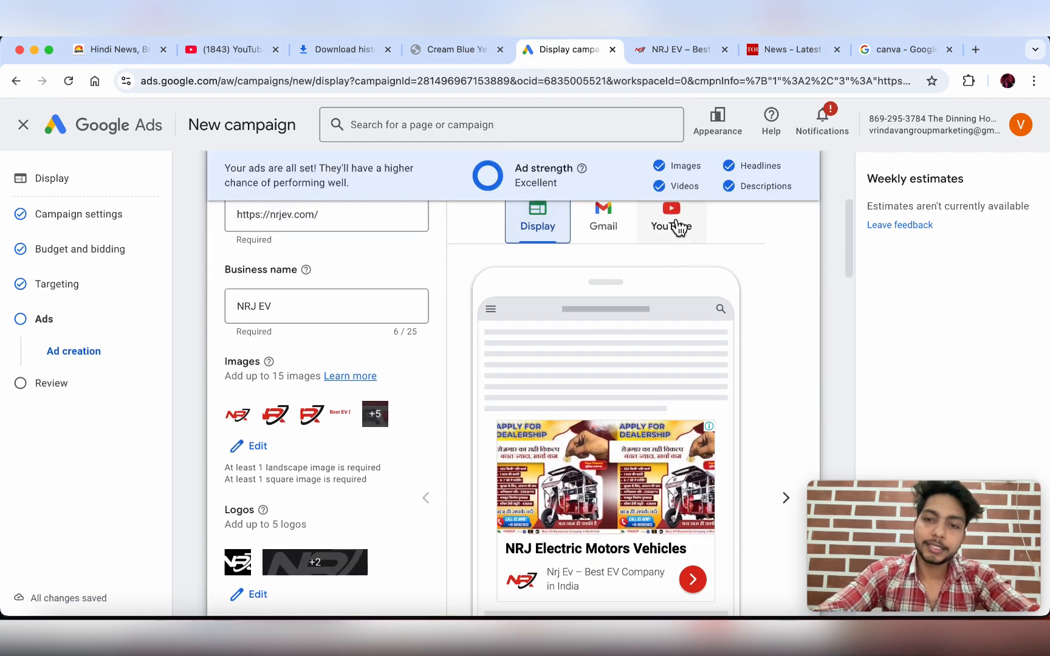
left_click(678, 227)
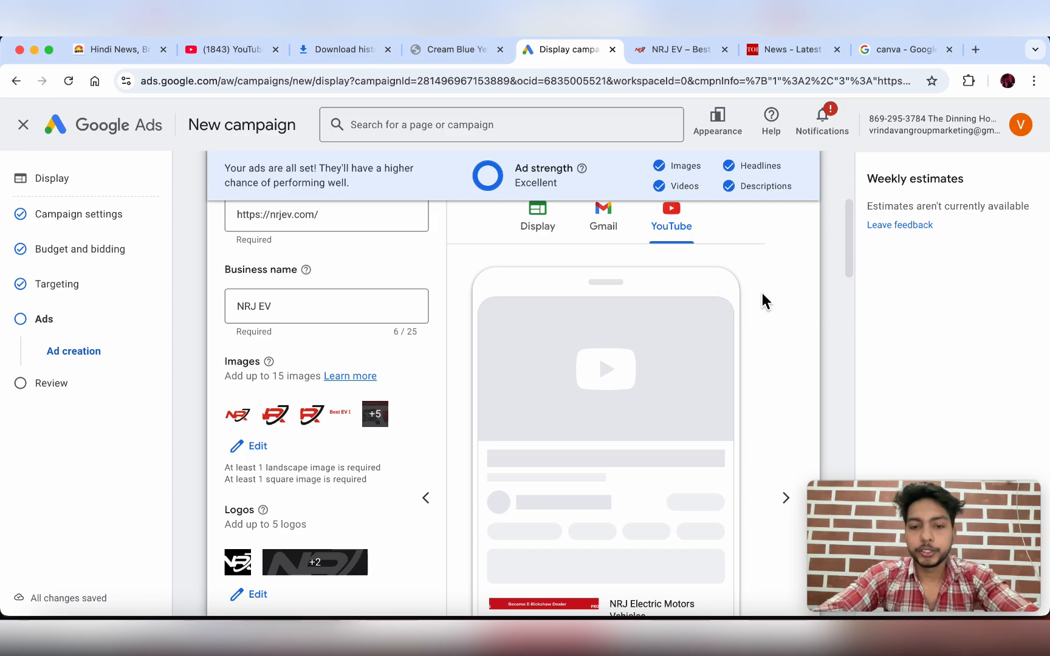
scroll(761, 297, "down", 3)
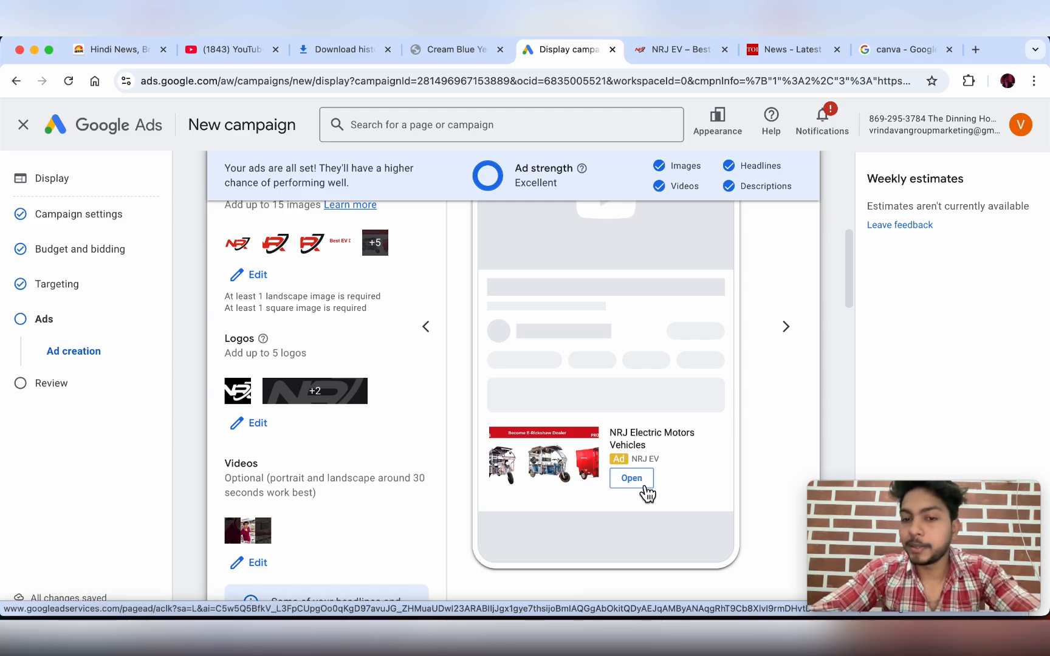
scroll(341, 395, "up", 7)
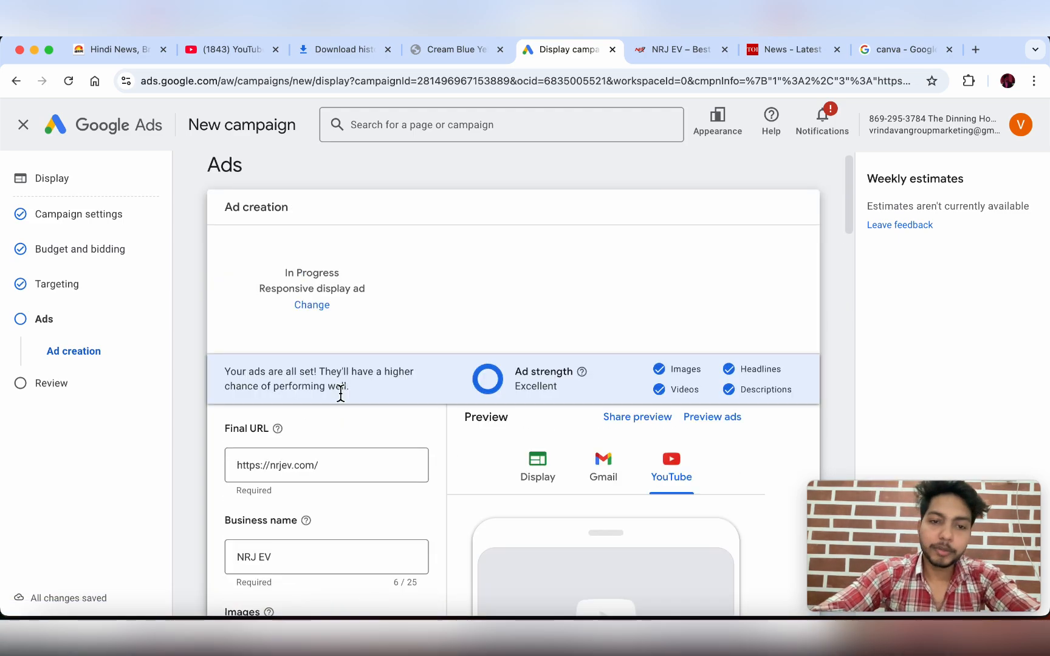
scroll(342, 395, "down", 6)
scroll(340, 398, "down", 20)
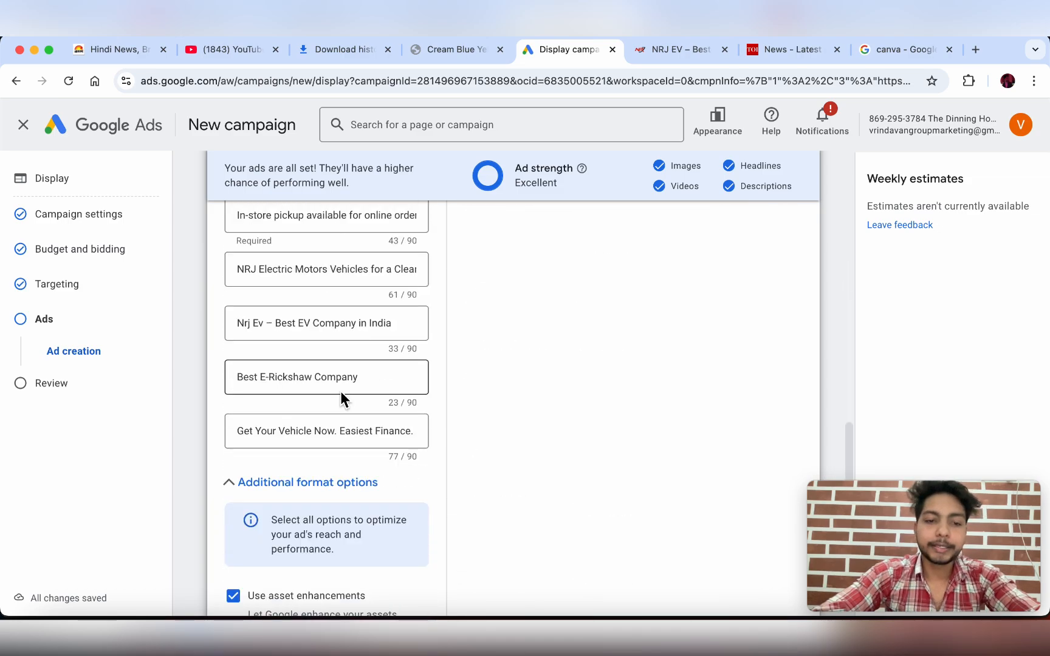
scroll(345, 400, "down", 6)
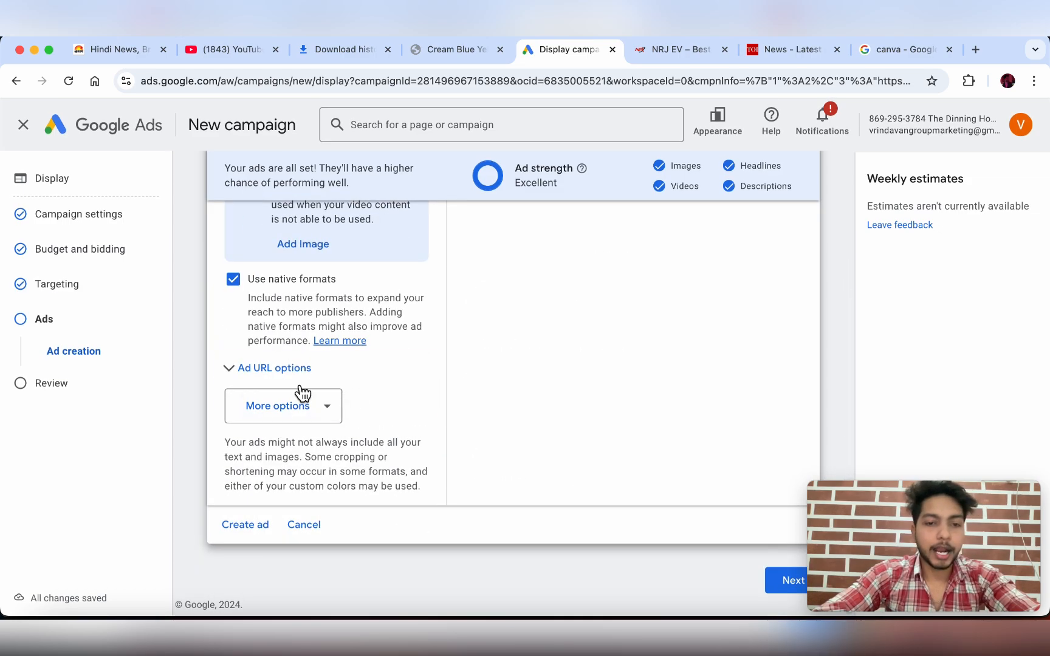
- Expand Ad URL options and bring up the More options list
left_click(299, 382)
scroll(315, 449, "down", 5)
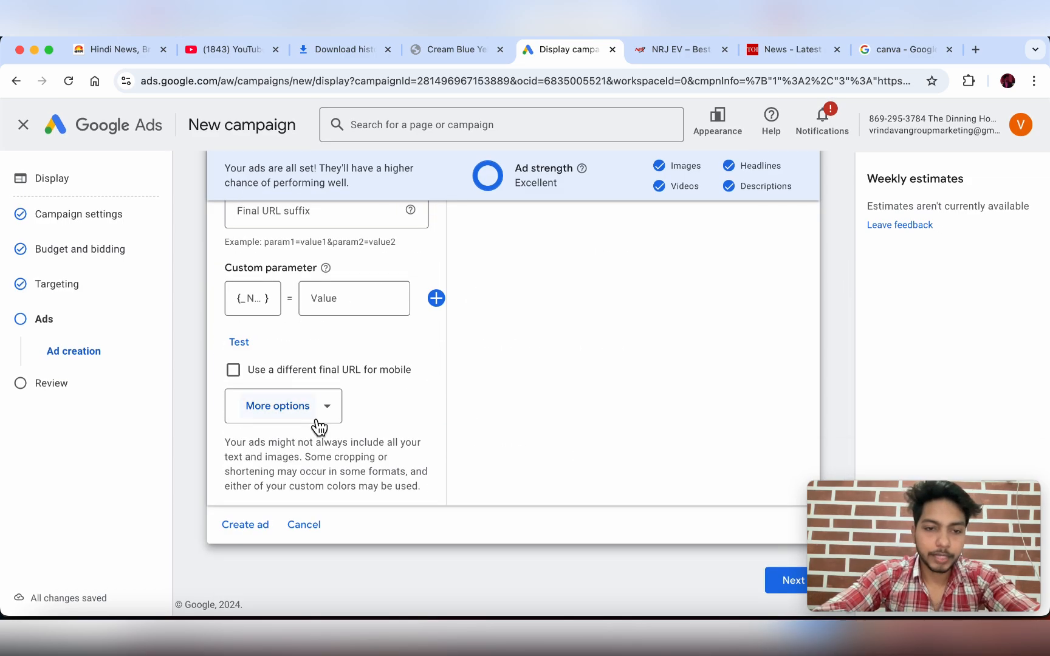
left_click(285, 408)
left_click(406, 425)
left_click(335, 416)
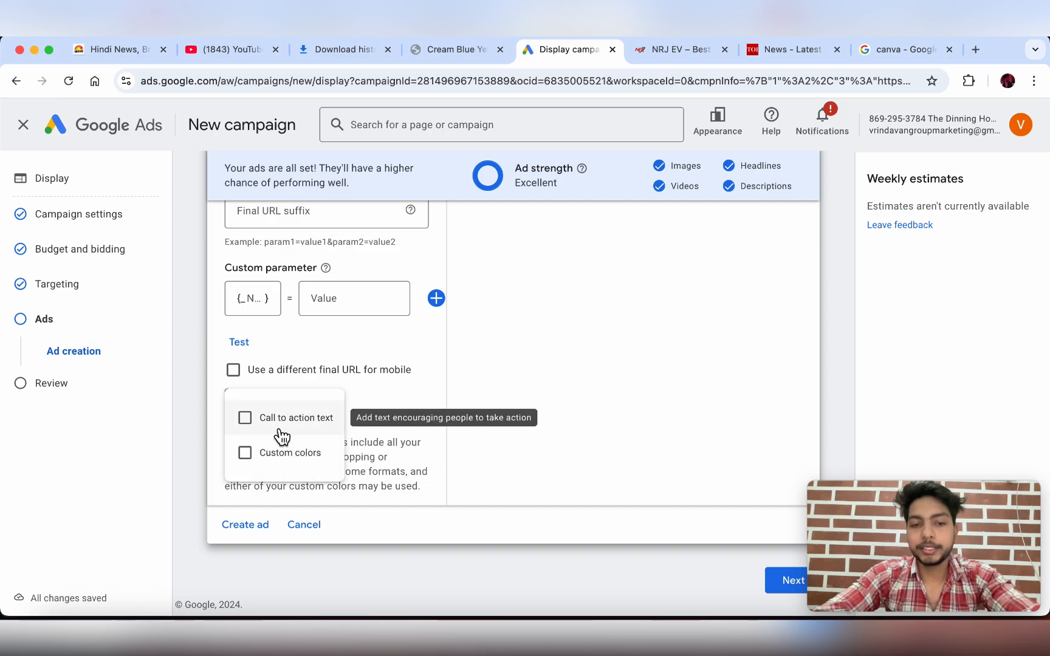
scroll(590, 402, "up", 5)
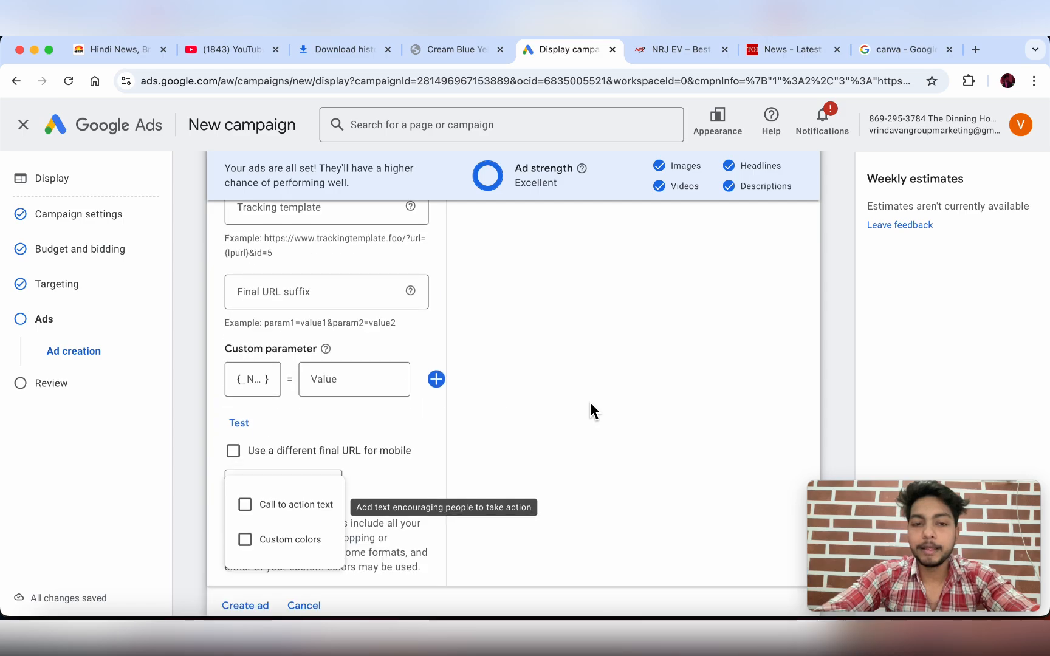
scroll(590, 378, "up", 10)
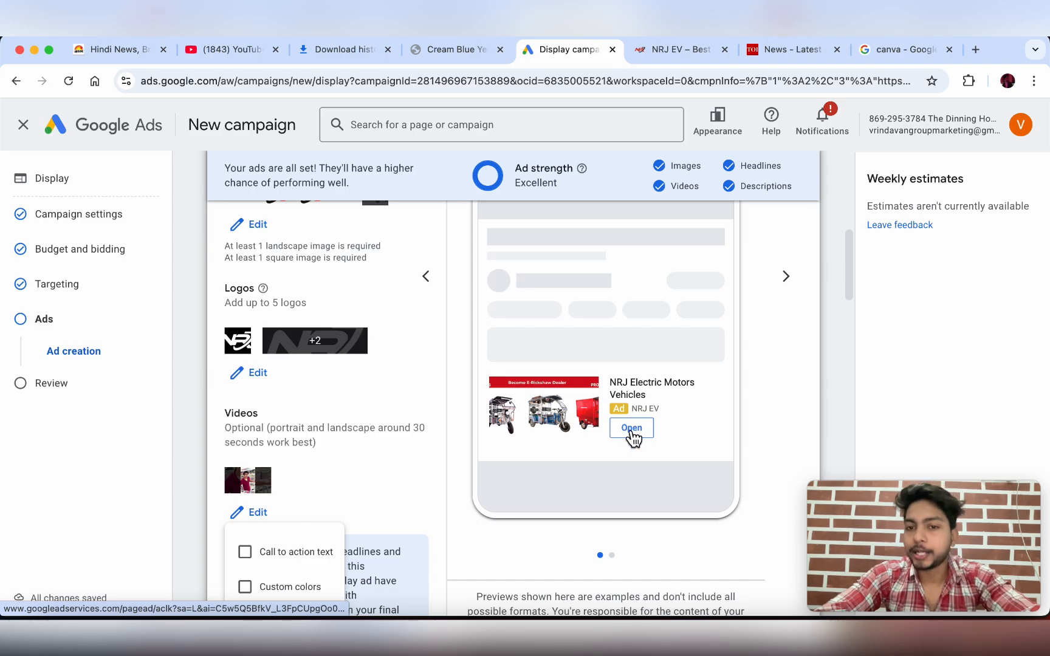
scroll(625, 440, "down", 10)
scroll(393, 450, "down", 5)
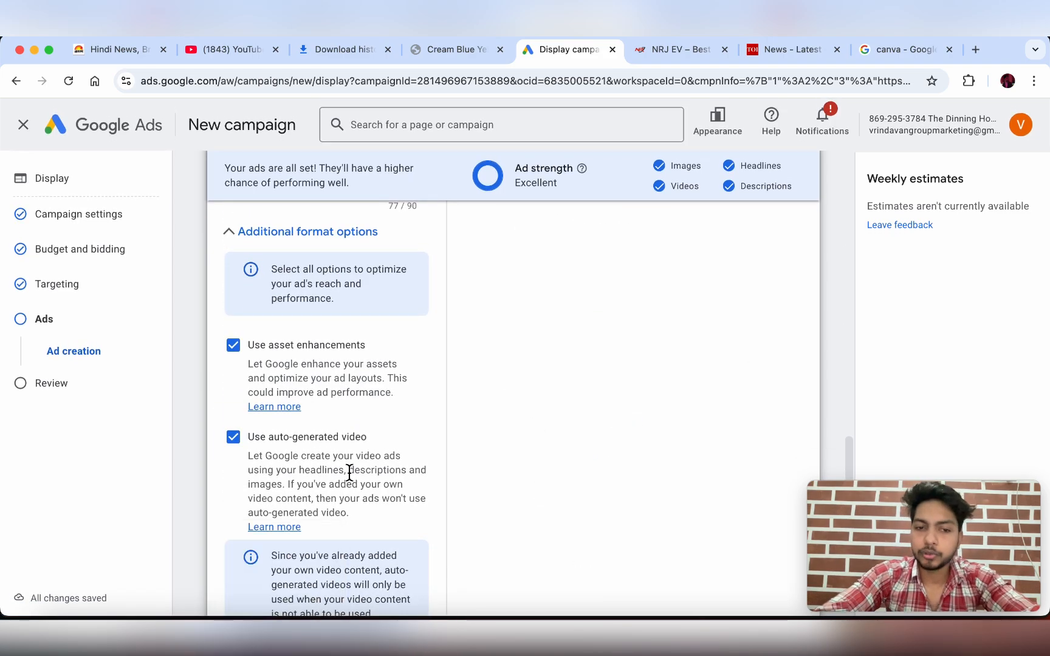
scroll(349, 473, "down", 8)
- Add call to action text to the ad and set it to Visit Site
left_click(329, 440)
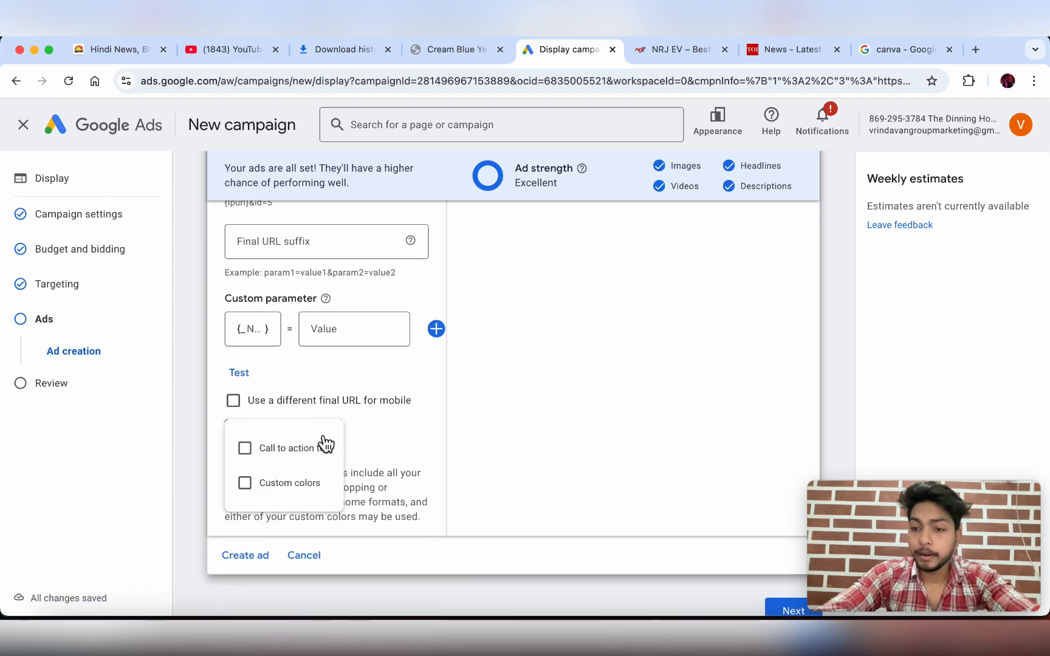
left_click(288, 465)
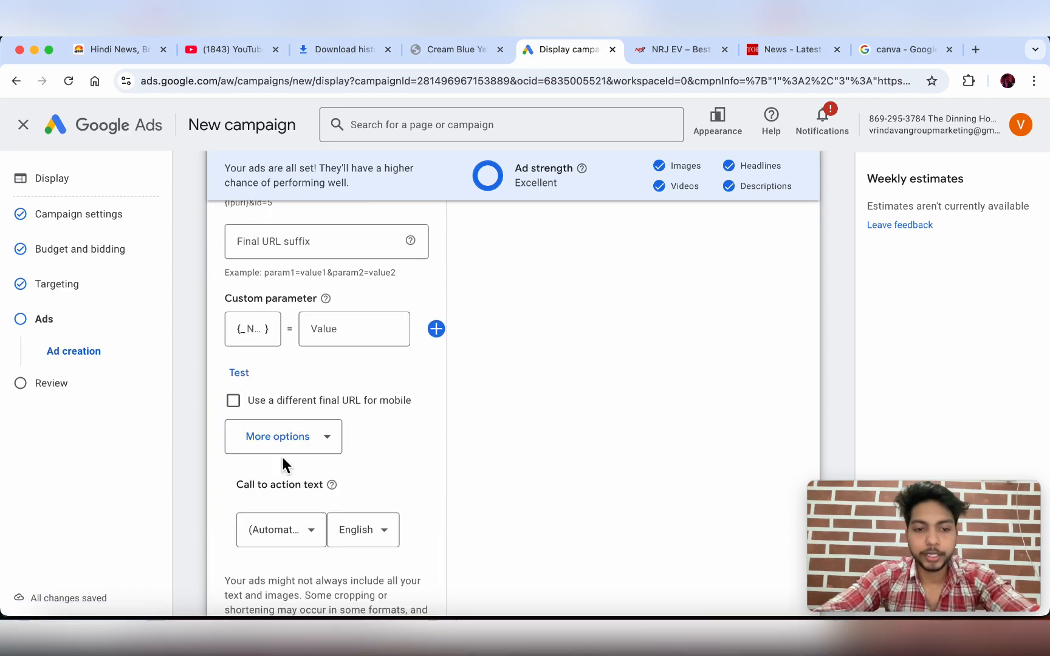
scroll(356, 475, "down", 3)
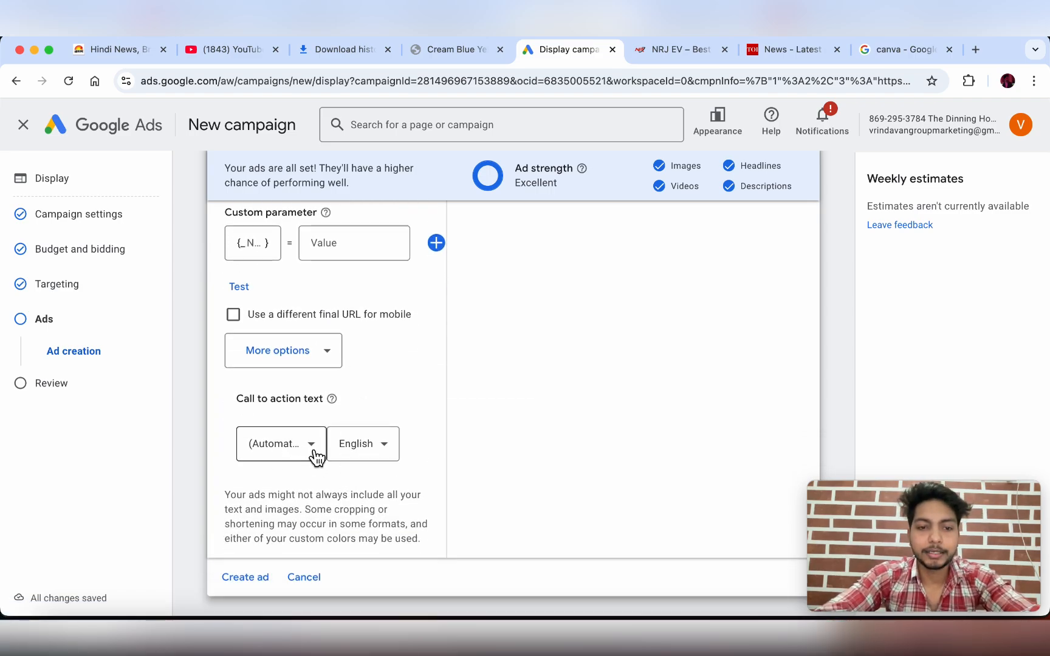
left_click(311, 446)
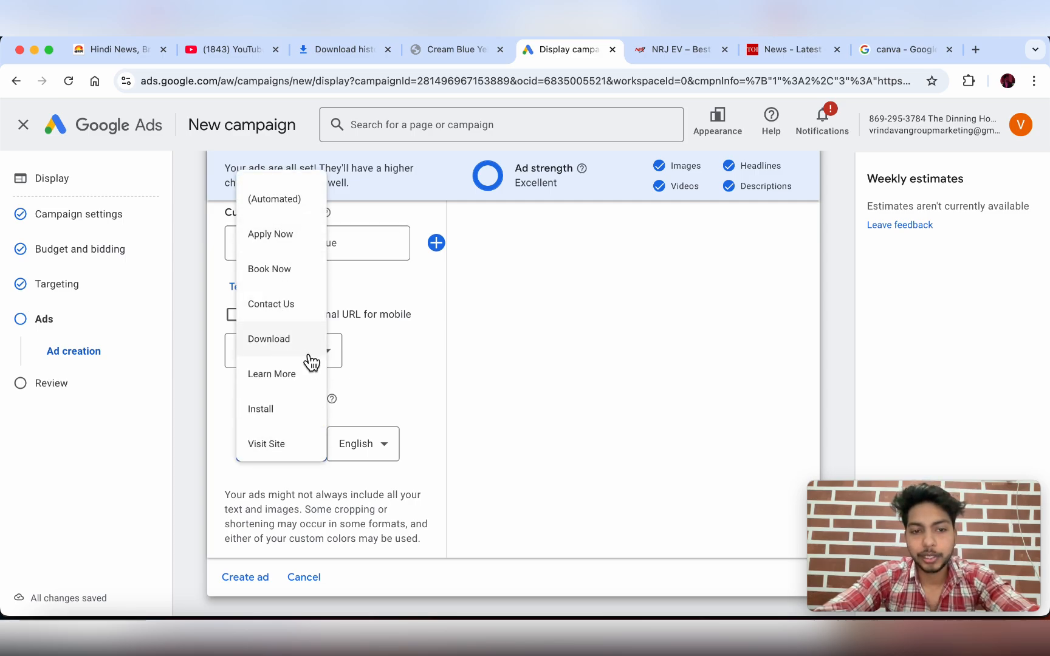
left_click(285, 446)
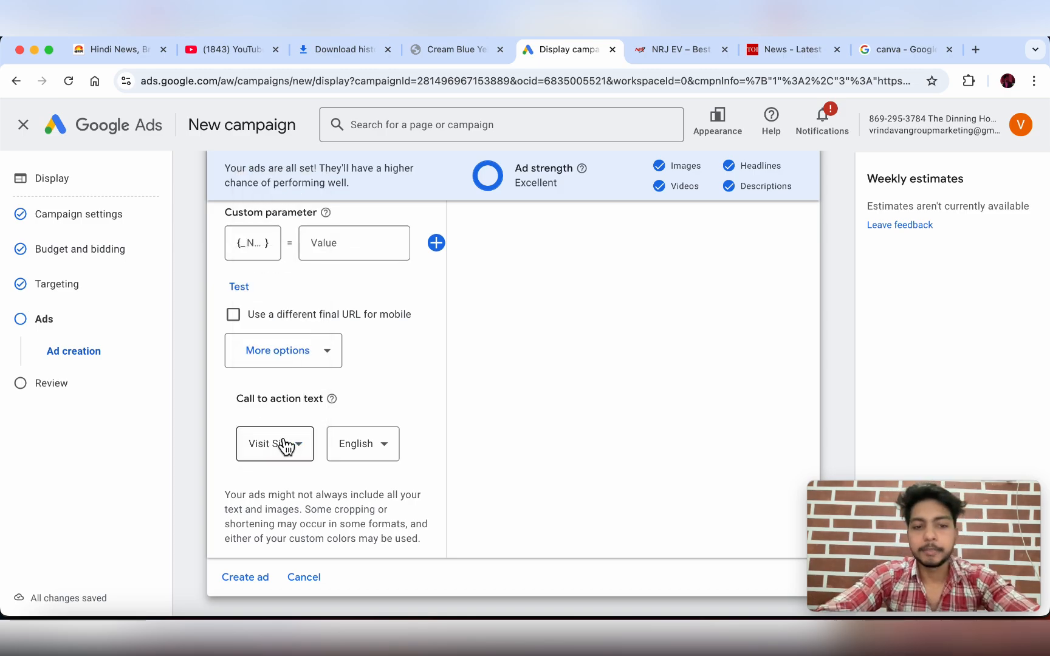
scroll(506, 447, "up", 15)
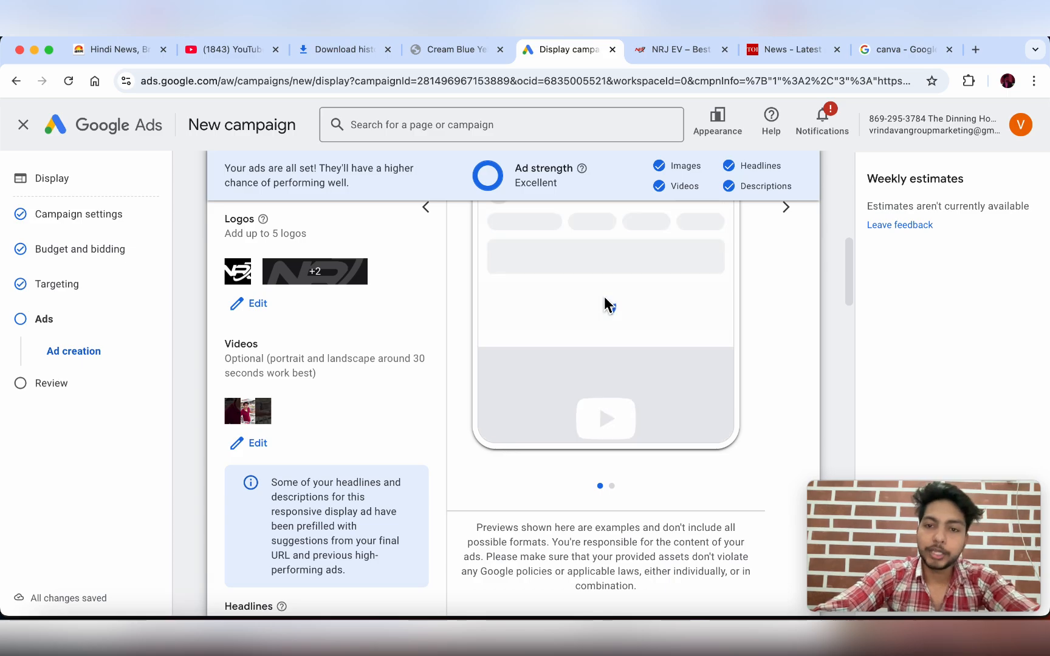
scroll(604, 304, "up", 5)
scroll(604, 304, "up", 2)
scroll(605, 305, "down", 5)
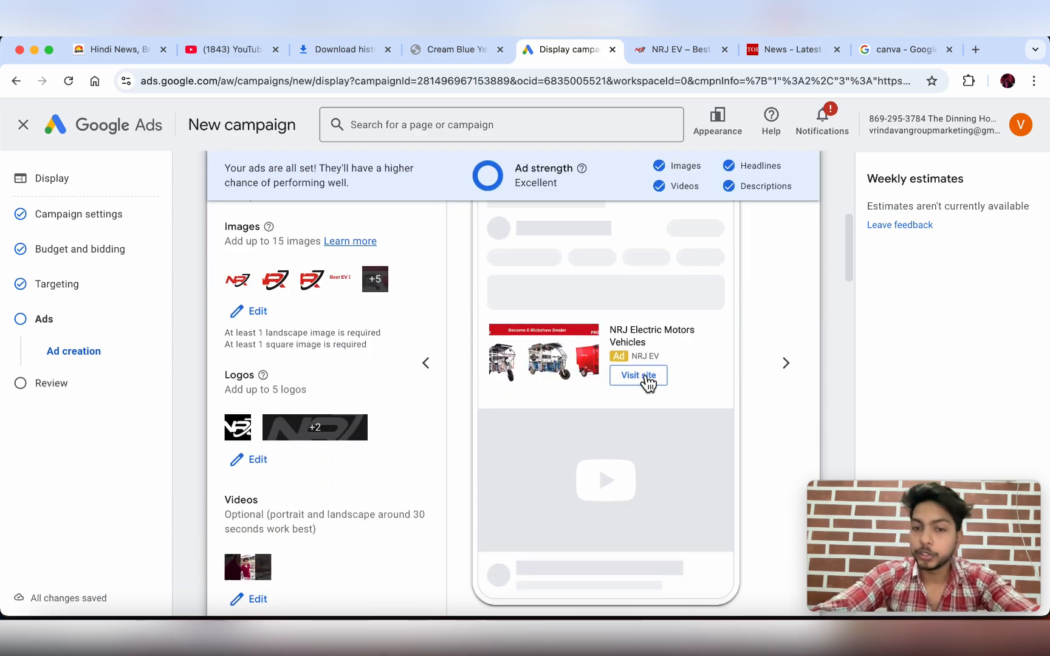
scroll(447, 440, "down", 20)
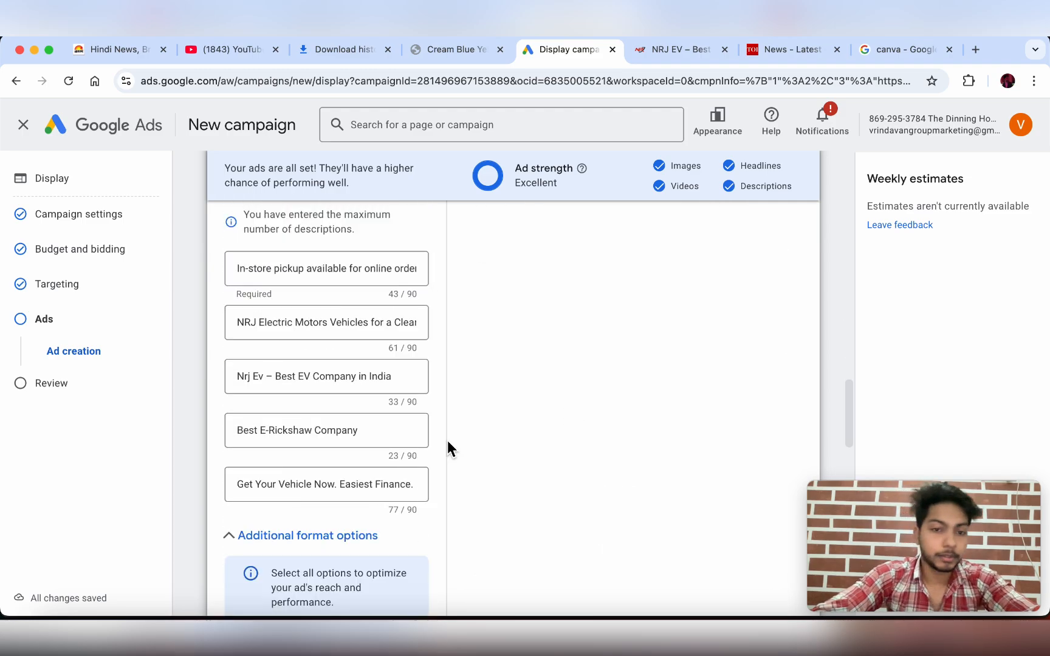
scroll(519, 325, "up", 10)
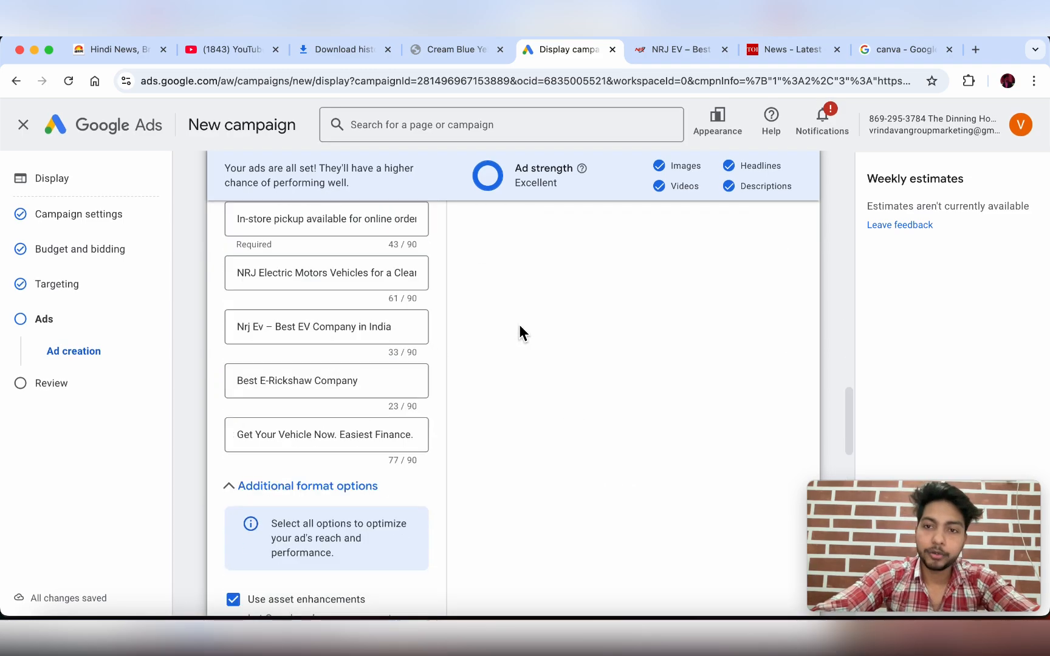
scroll(516, 291, "down", 3)
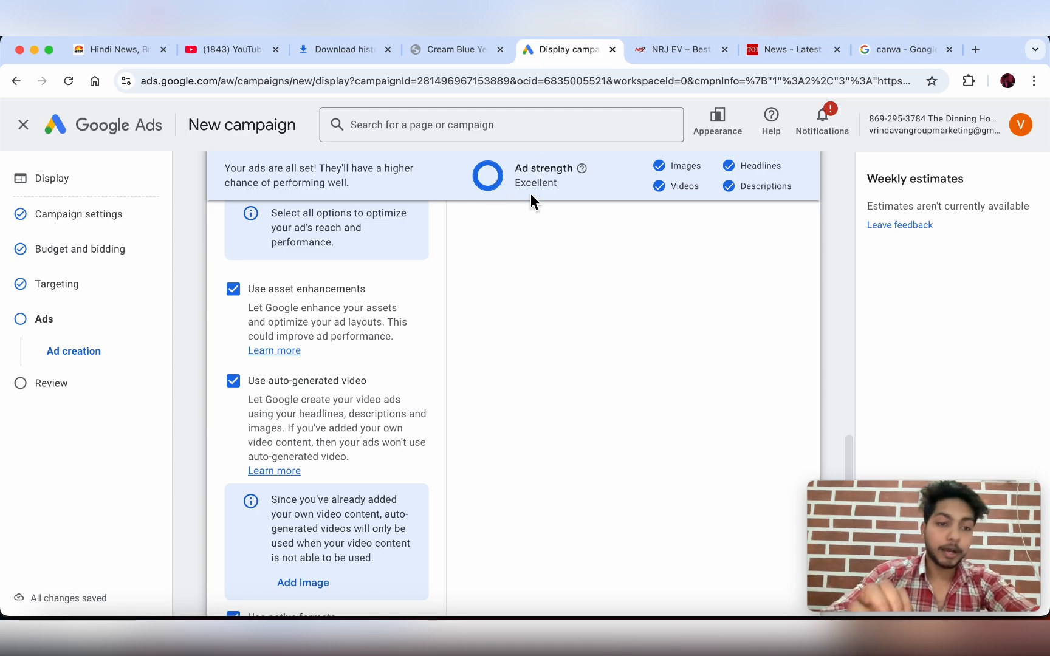
- Review the campaign summary and publish the Display- Nrj - ev campaign
left_click(61, 384)
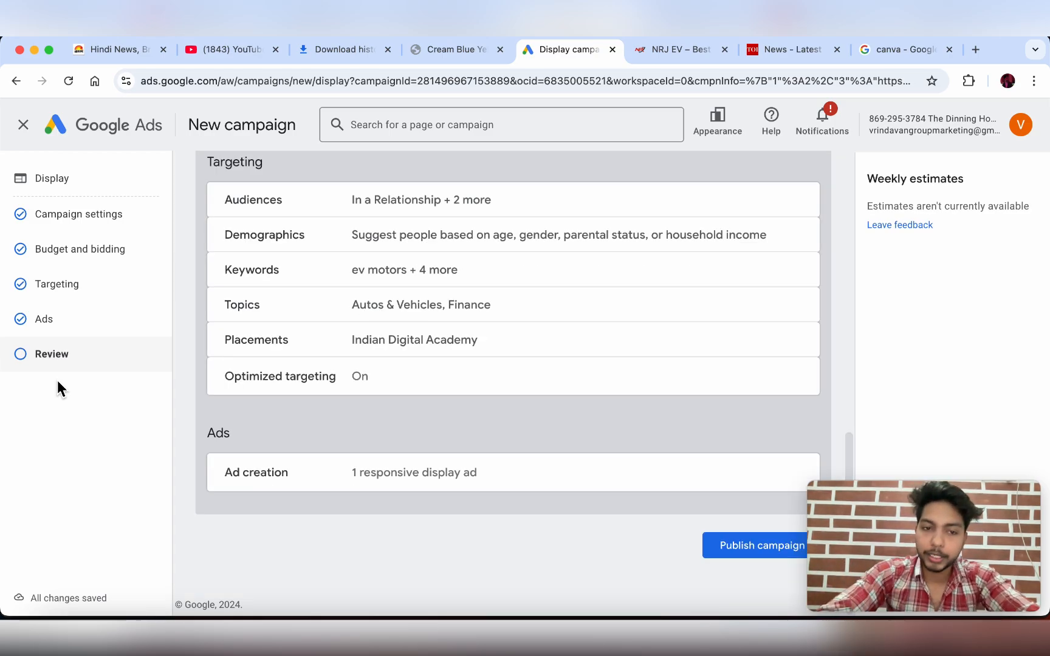
scroll(399, 270, "up", 2)
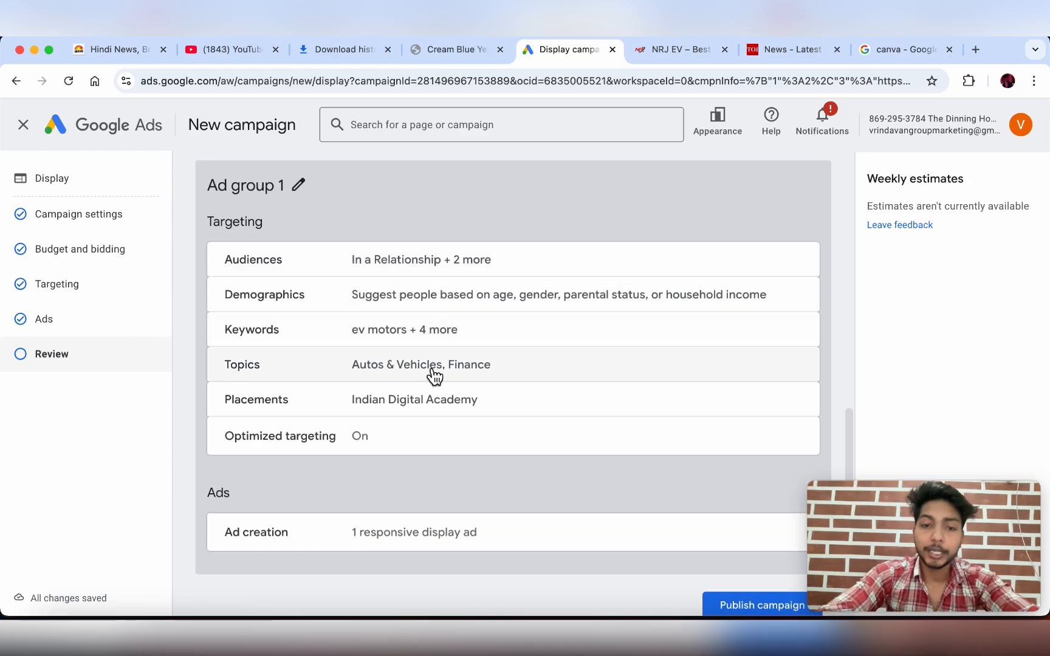
scroll(411, 419, "down", 1)
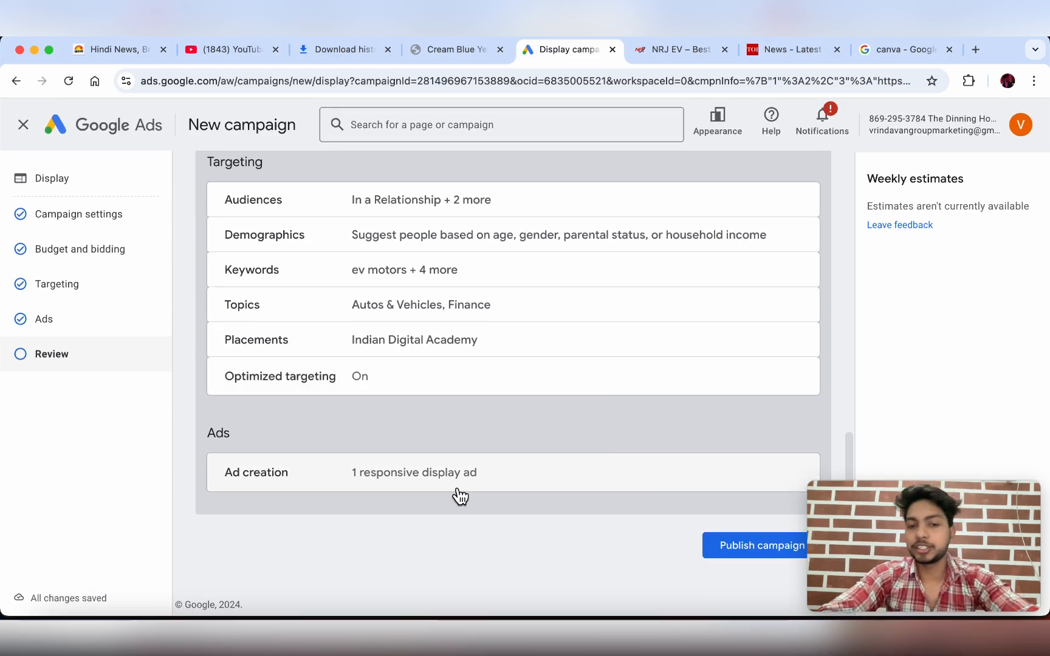
left_click(748, 555)
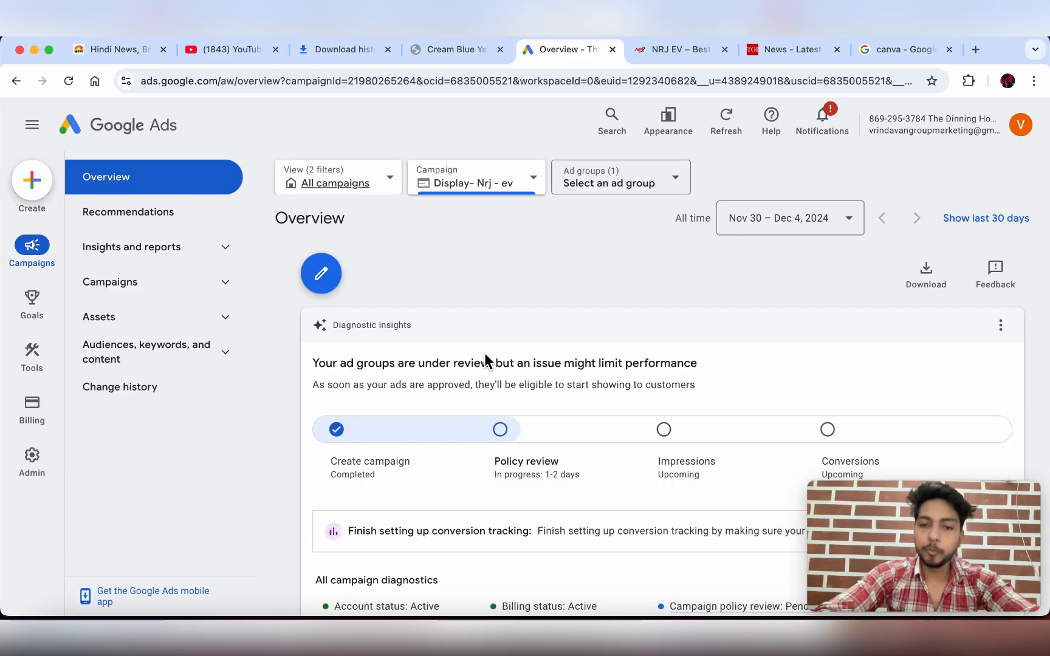
- Scroll through the Display- Nrj - ev Overview page showing policy review in progress
scroll(488, 361, "down", 1)
scroll(486, 362, "down", 1)
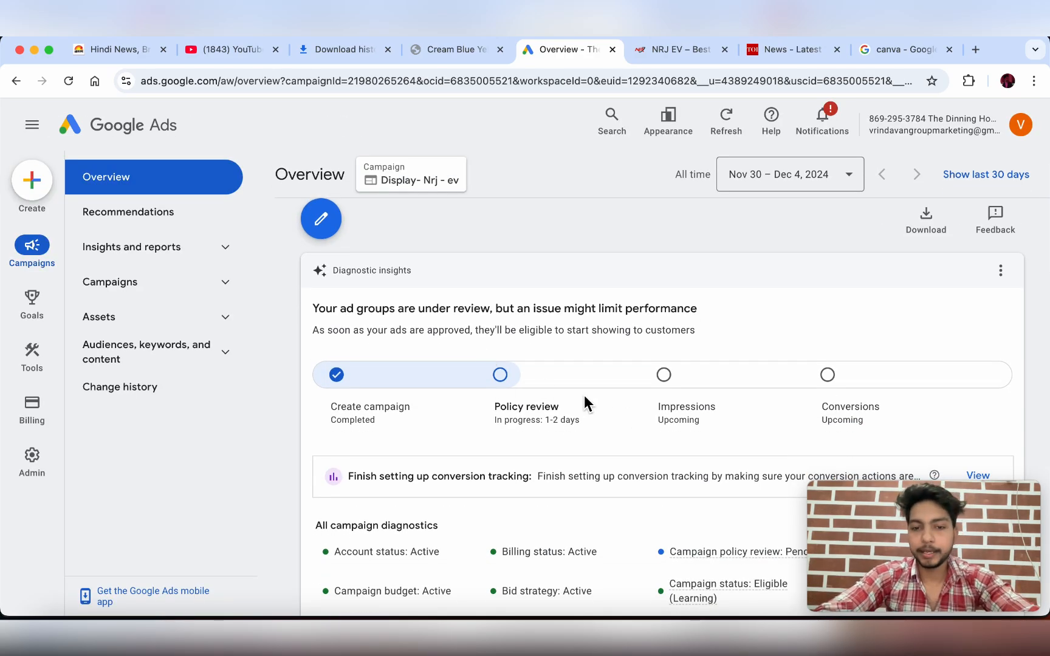
scroll(547, 389, "up", 1)
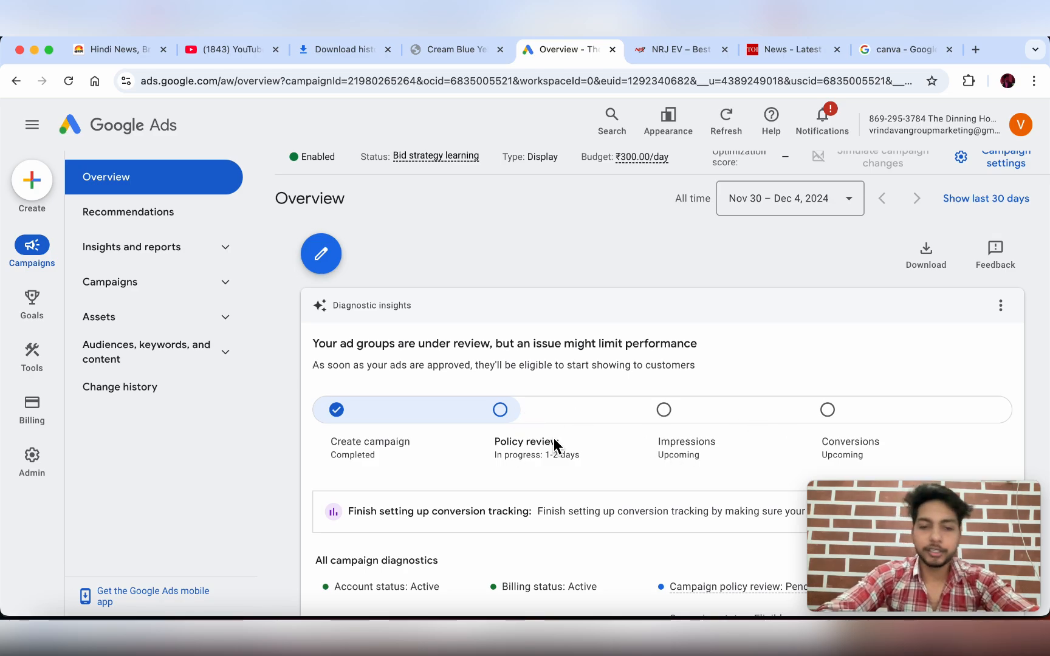
scroll(553, 438, "down", 2)
scroll(553, 438, "up", 3)
- Open Campaigns > Campaigns and scroll across Display- Nrj - ev's ₹300.00/day budget and zero stats
left_click(200, 286)
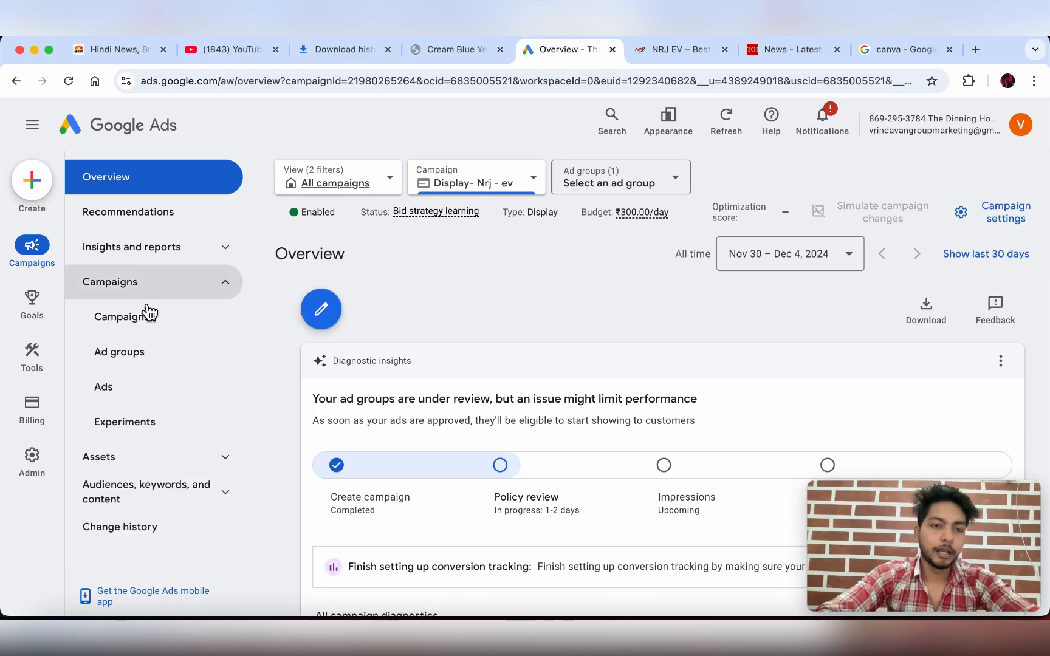
left_click(146, 316)
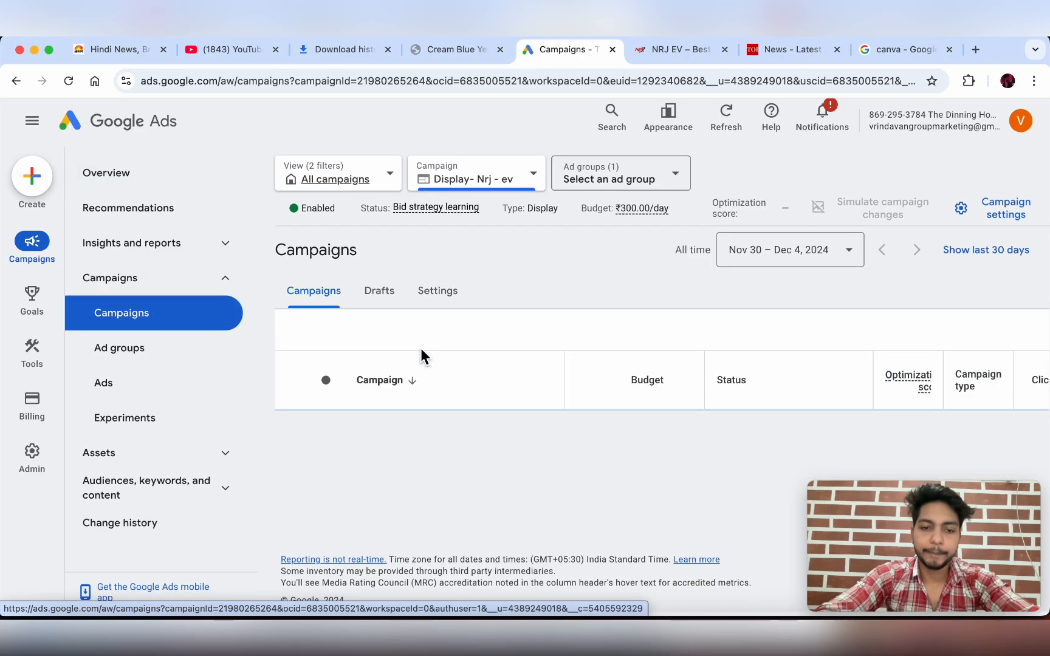
scroll(429, 481, "down", 2)
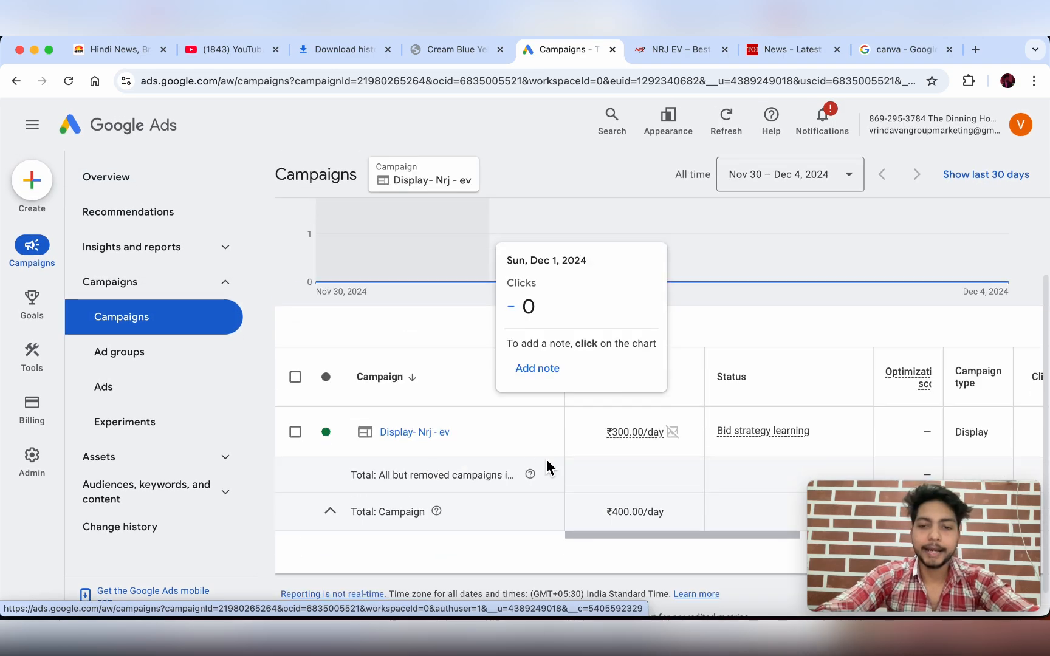
scroll(547, 463, "down", 1)
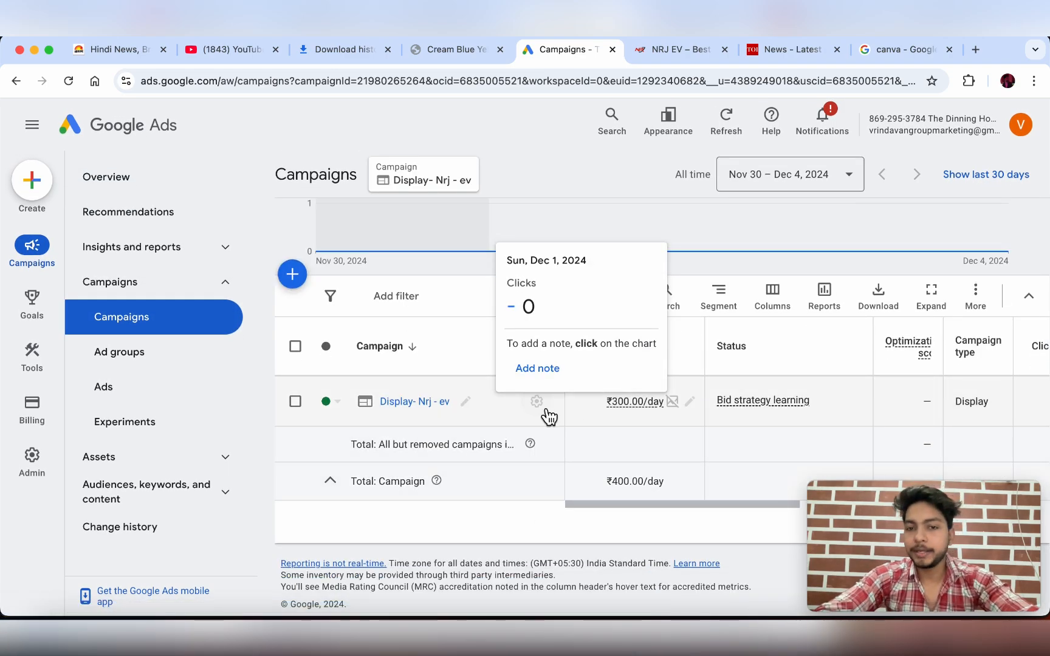
left_click_drag(640, 504, 769, 504)
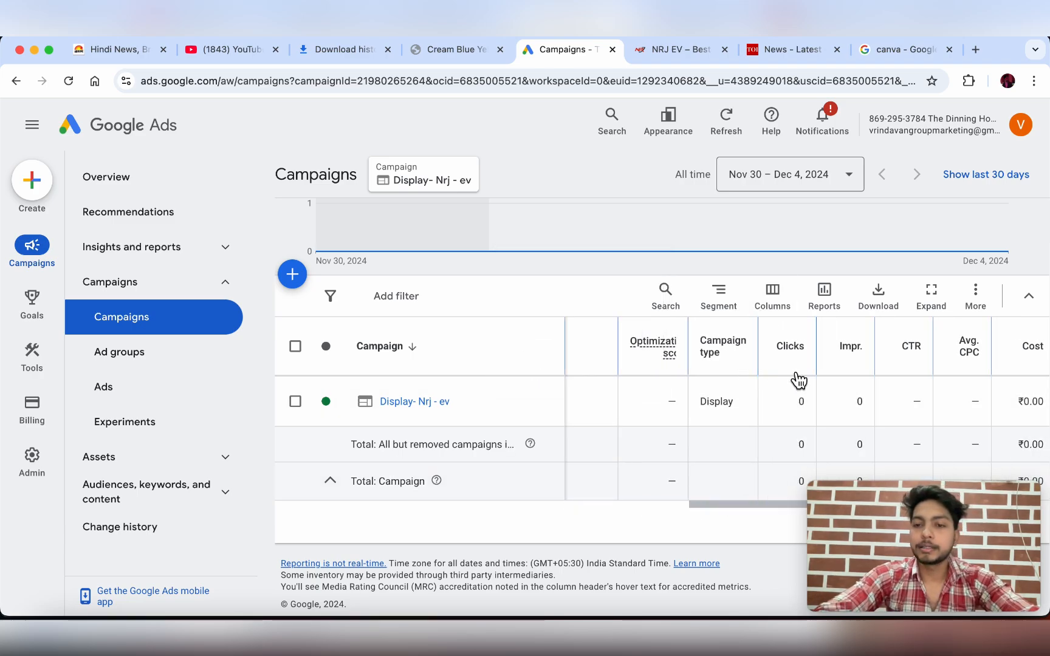
scroll(855, 403, "right", 3)
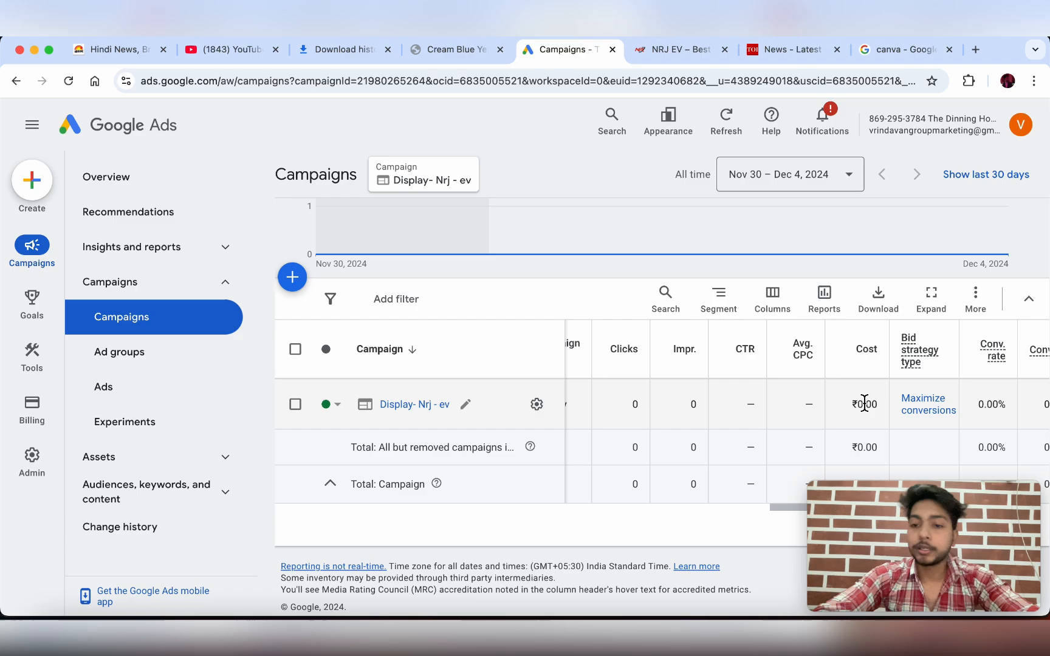
scroll(856, 418, "right", 3)
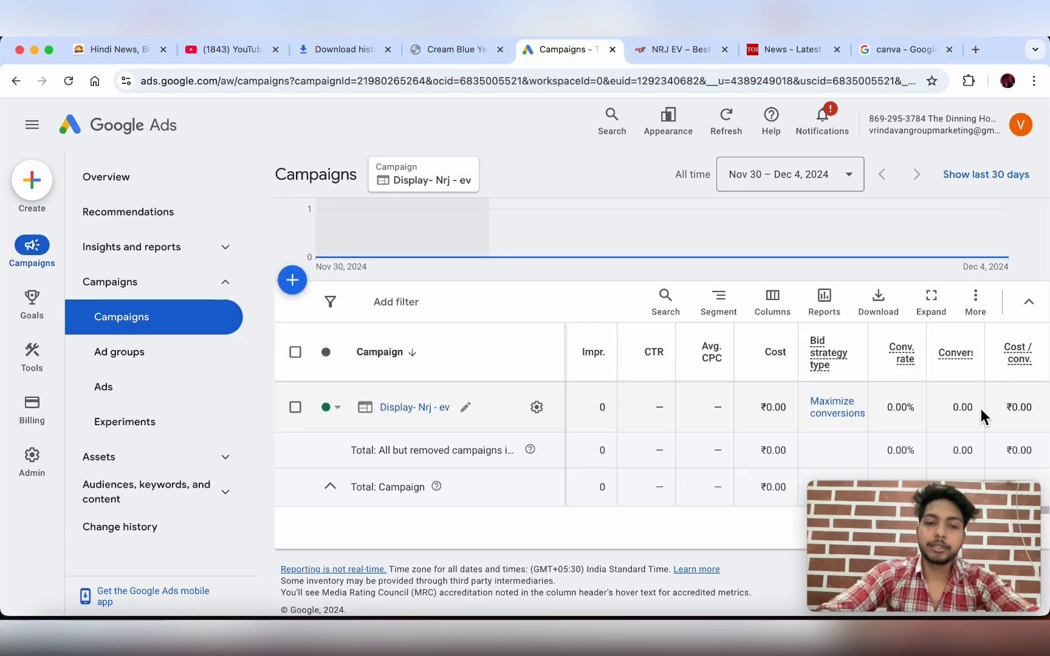
scroll(734, 403, "left", 3)
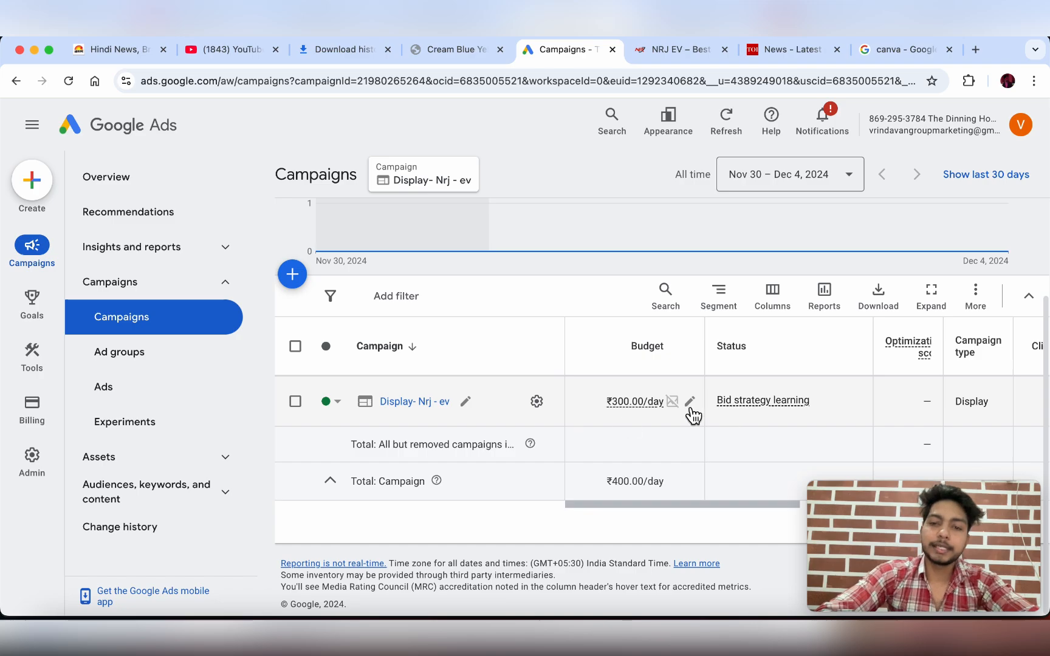
scroll(705, 406, "right", 3)
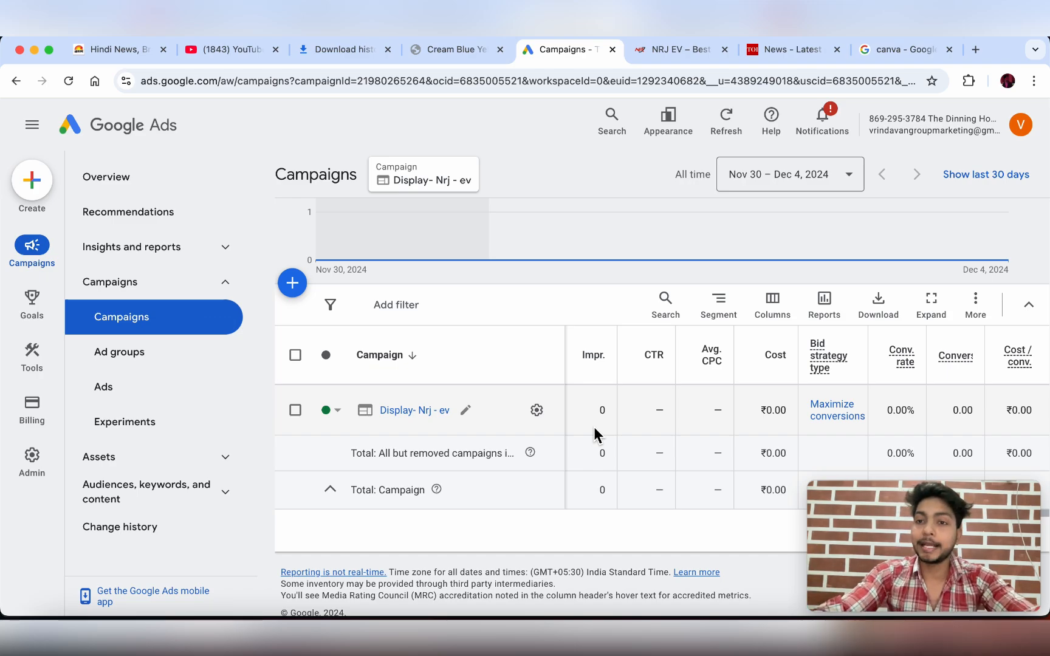
- Search Google for 'best resturant in kanpur' in a new tab, then return to Campaigns
left_click(975, 49)
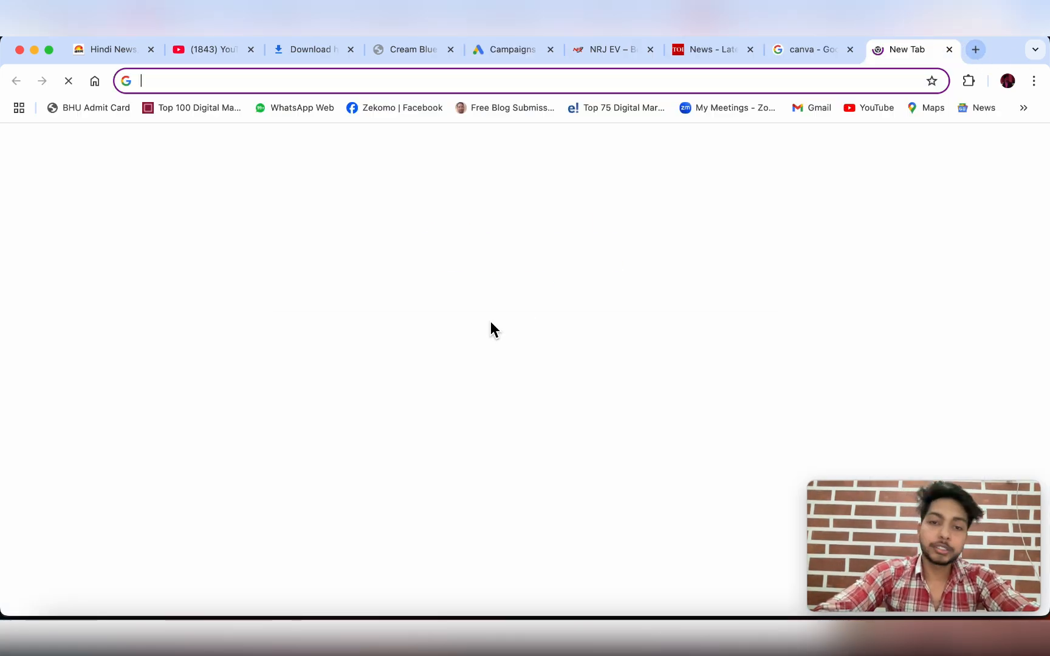
left_click(475, 331)
type("best res")
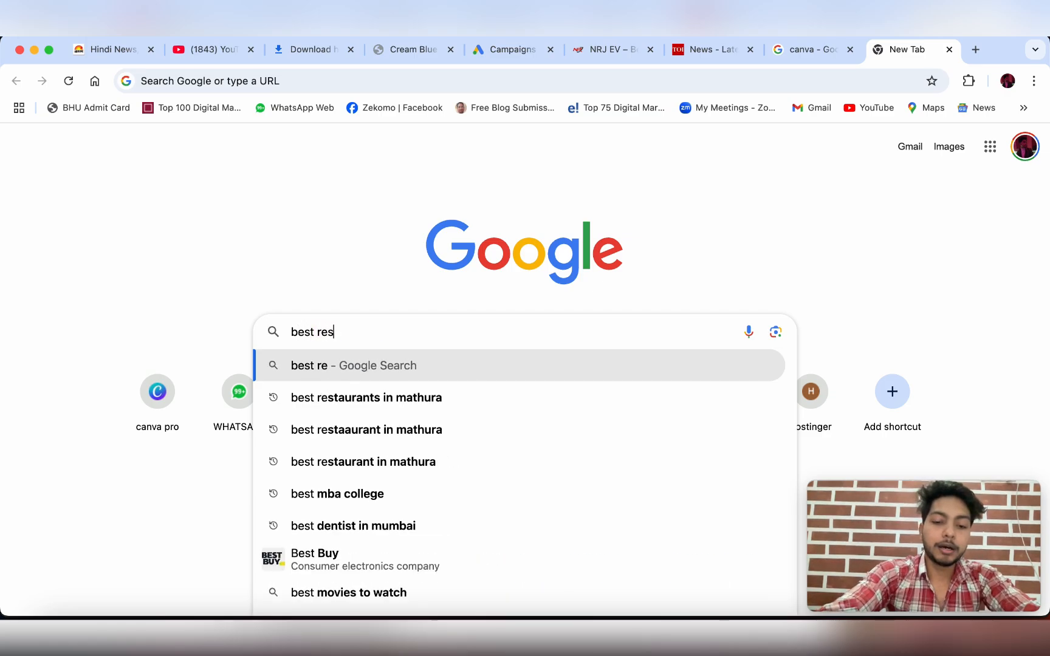
type("turant in ")
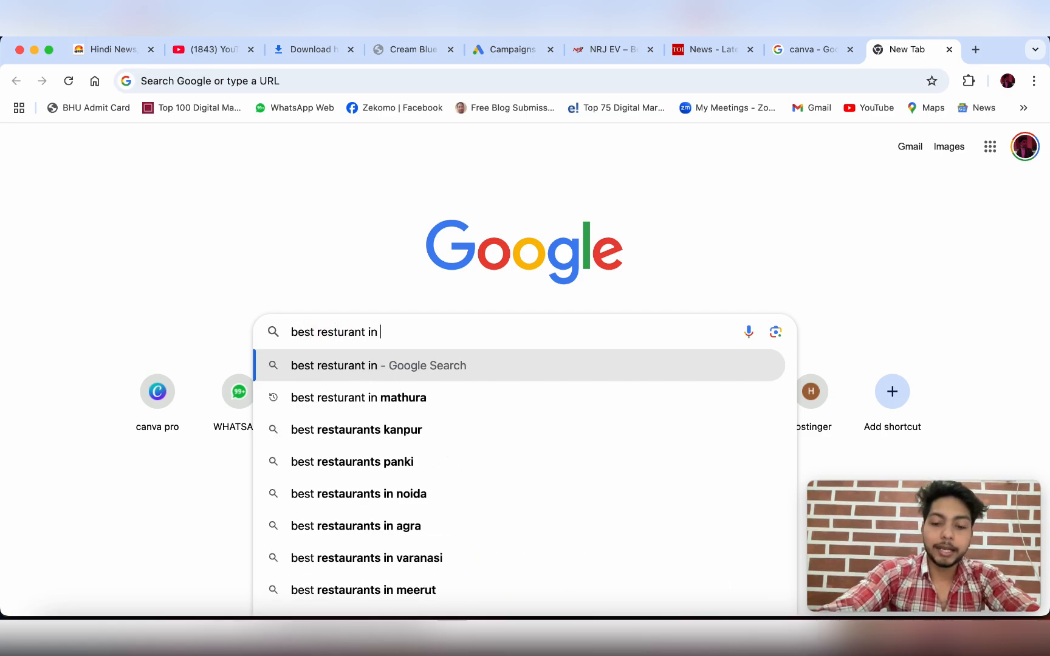
type("kanpur")
key("Return")
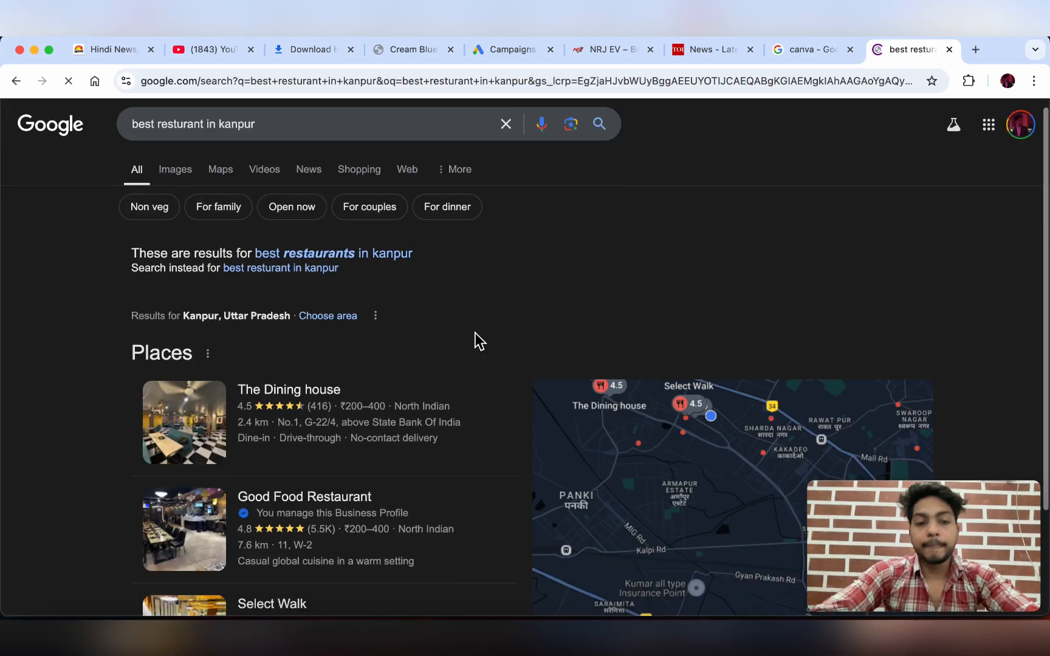
scroll(475, 333, "down", 3)
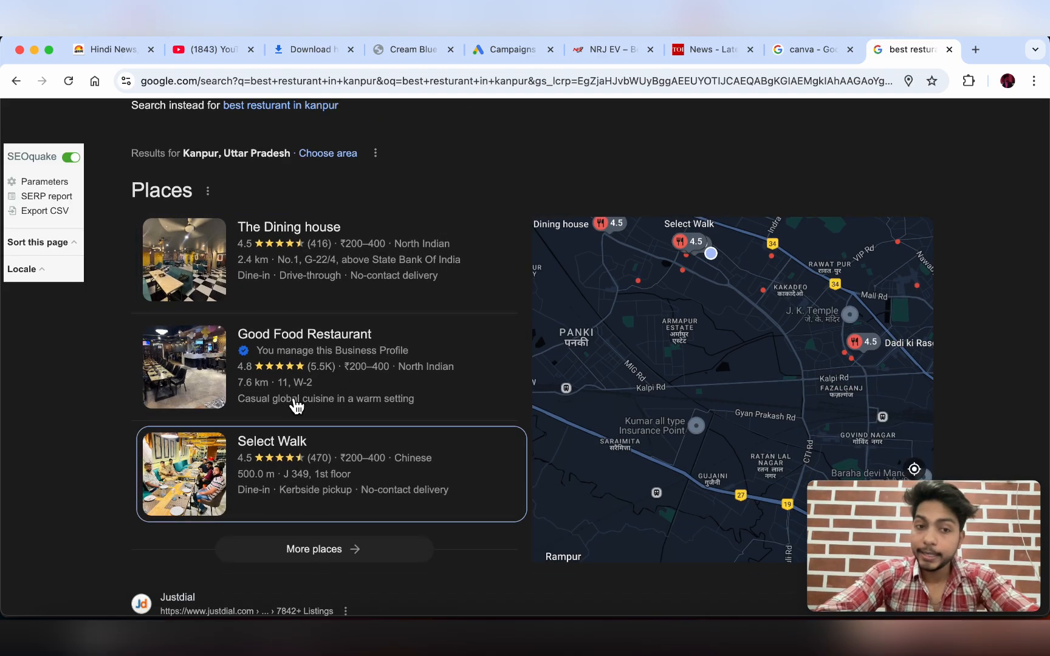
mouse_move(328, 460)
mouse_move(290, 250)
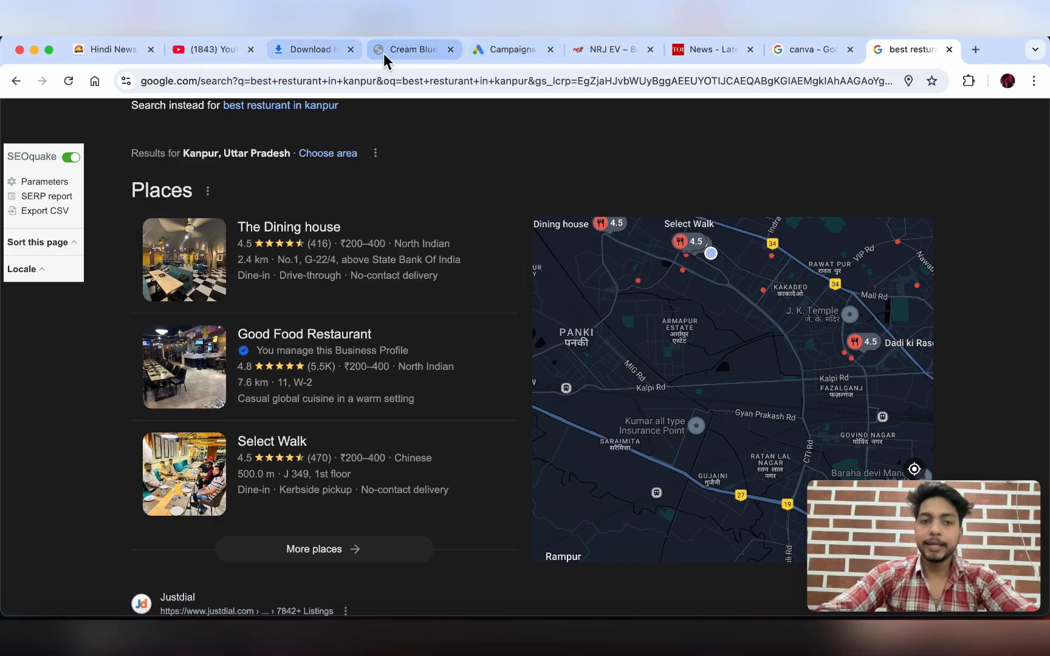
left_click(490, 55)
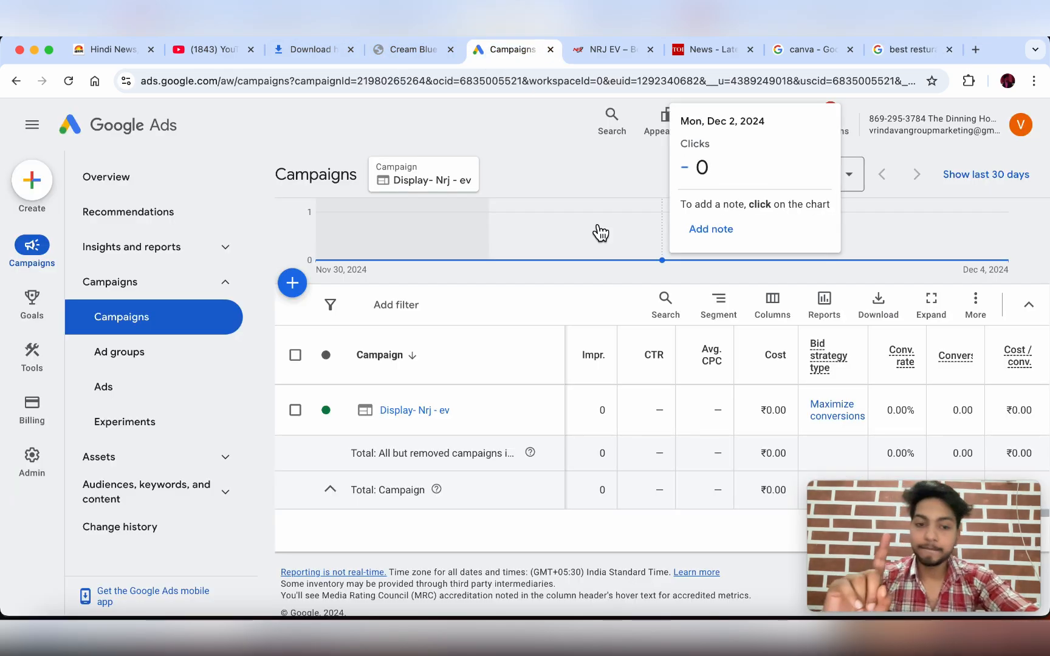